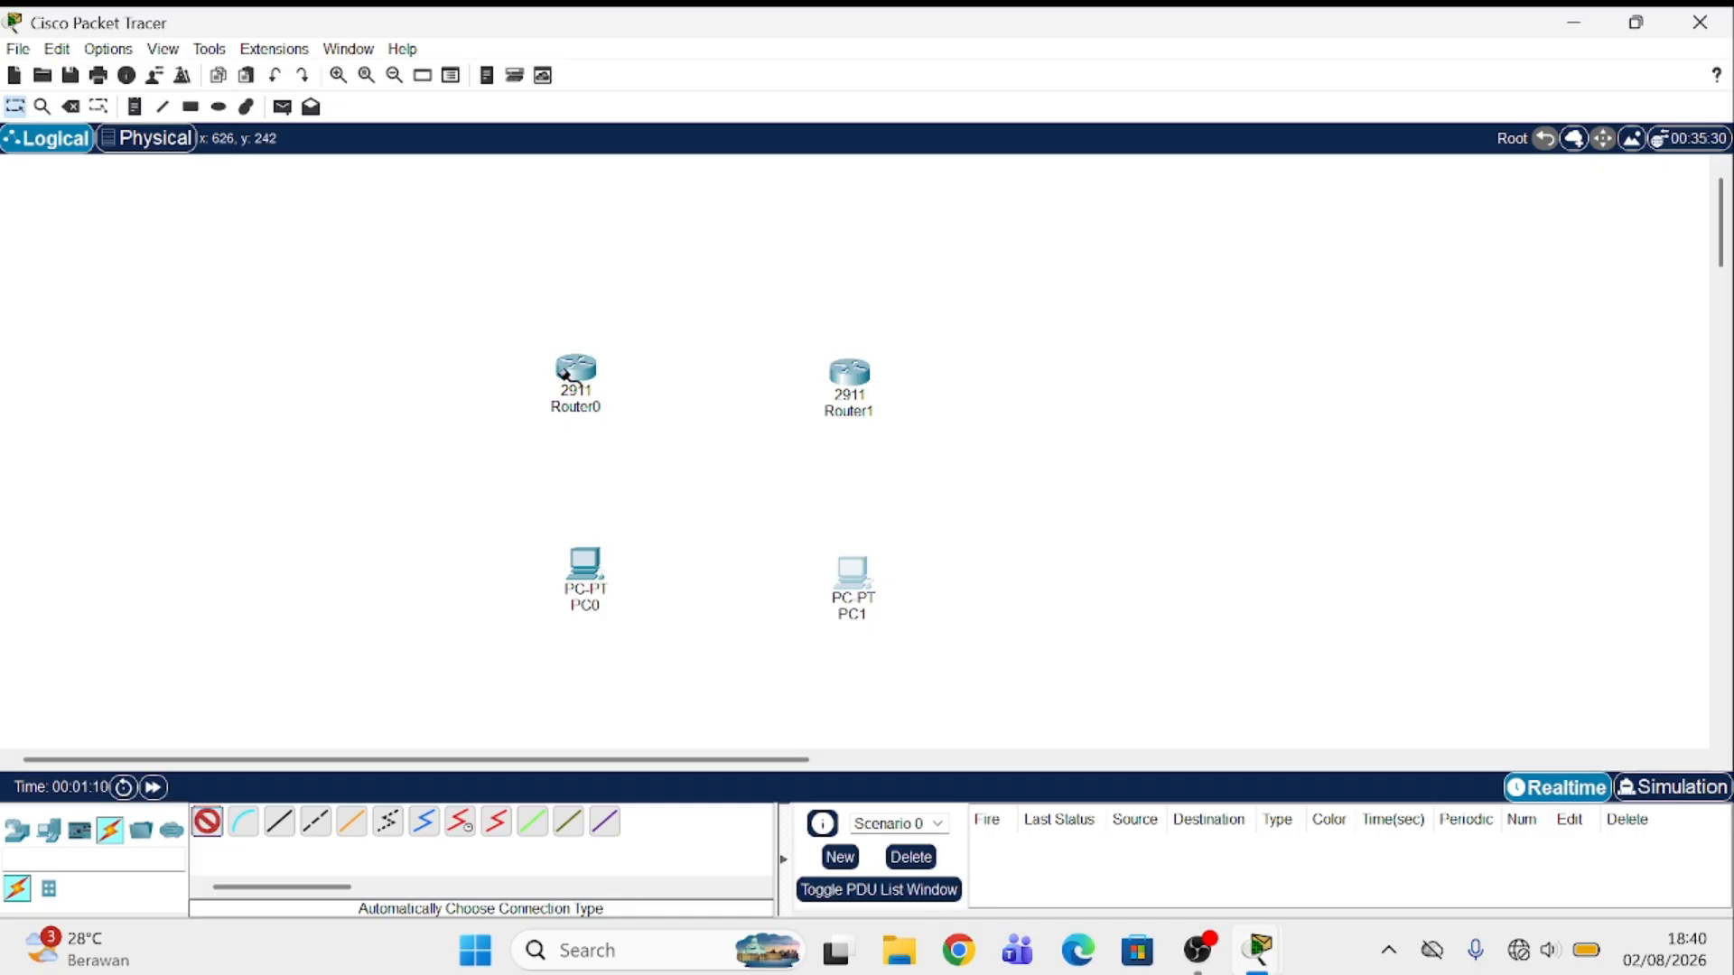
Step: Cable Router0 to PC0, Router0 to Router1, and Router1 to PC1 using automatically chosen connections
{"action": "left_click", "coordinate": [576, 370]}
{"action": "left_click", "coordinate": [578, 555]}
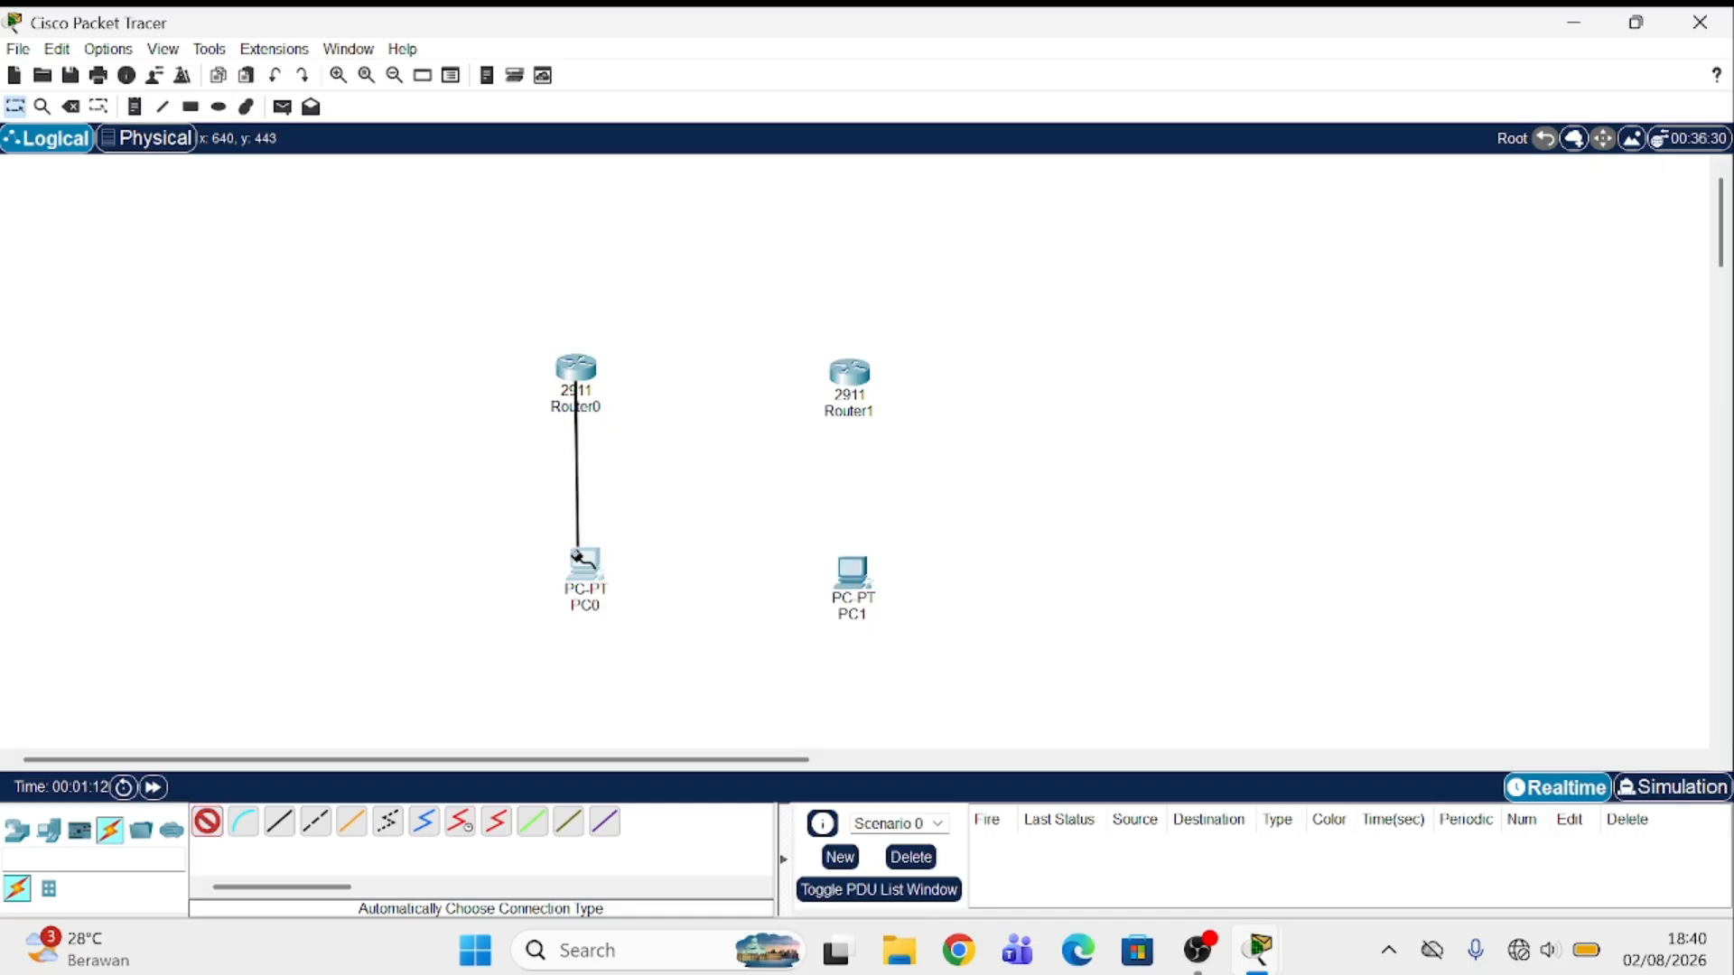
{"action": "left_click", "coordinate": [208, 821]}
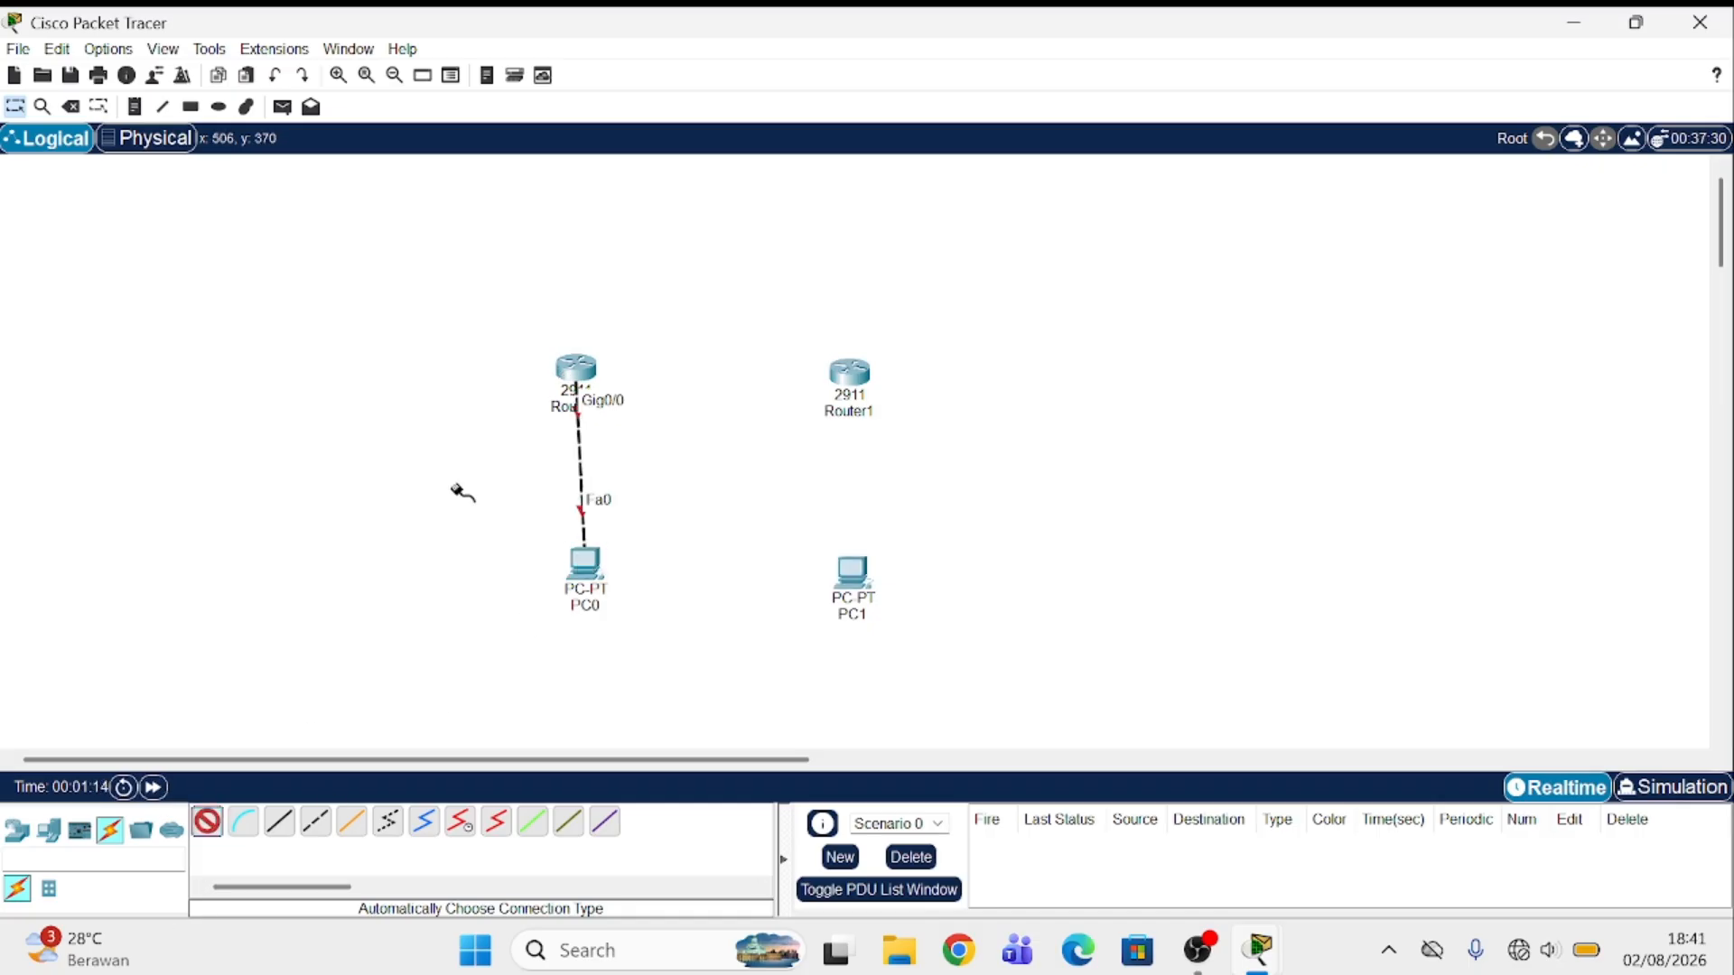
{"action": "left_click", "coordinate": [576, 368]}
{"action": "left_click", "coordinate": [849, 372]}
{"action": "left_click", "coordinate": [849, 381]}
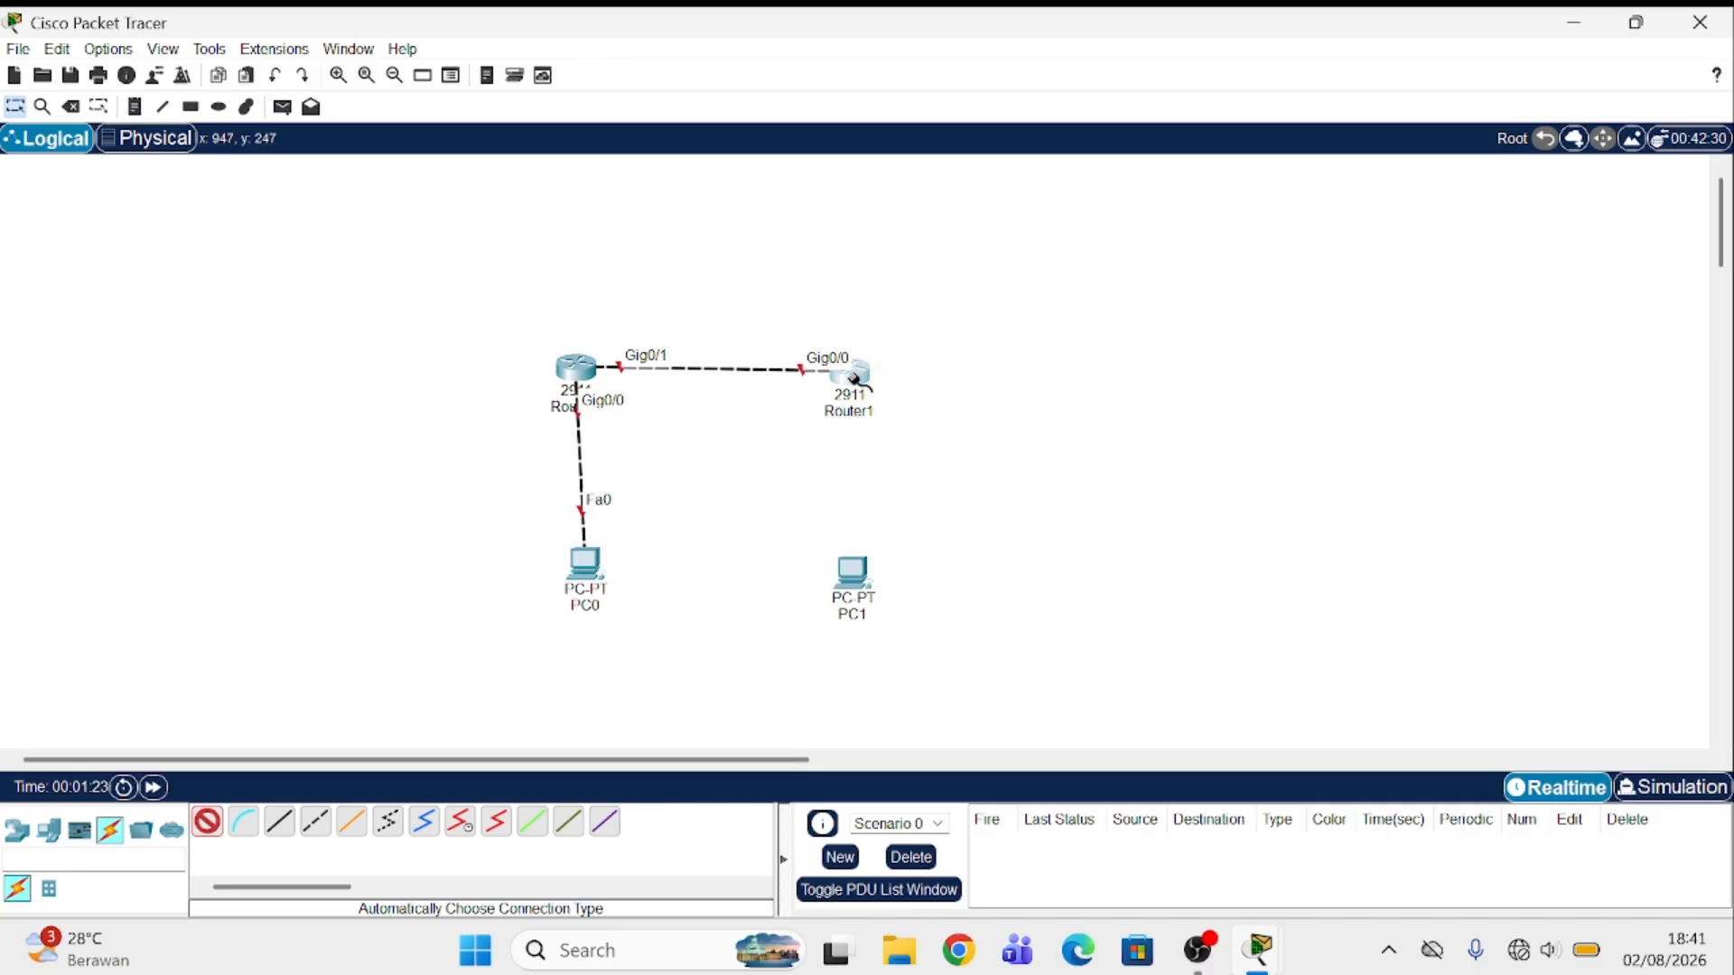
{"action": "left_click", "coordinate": [853, 571]}
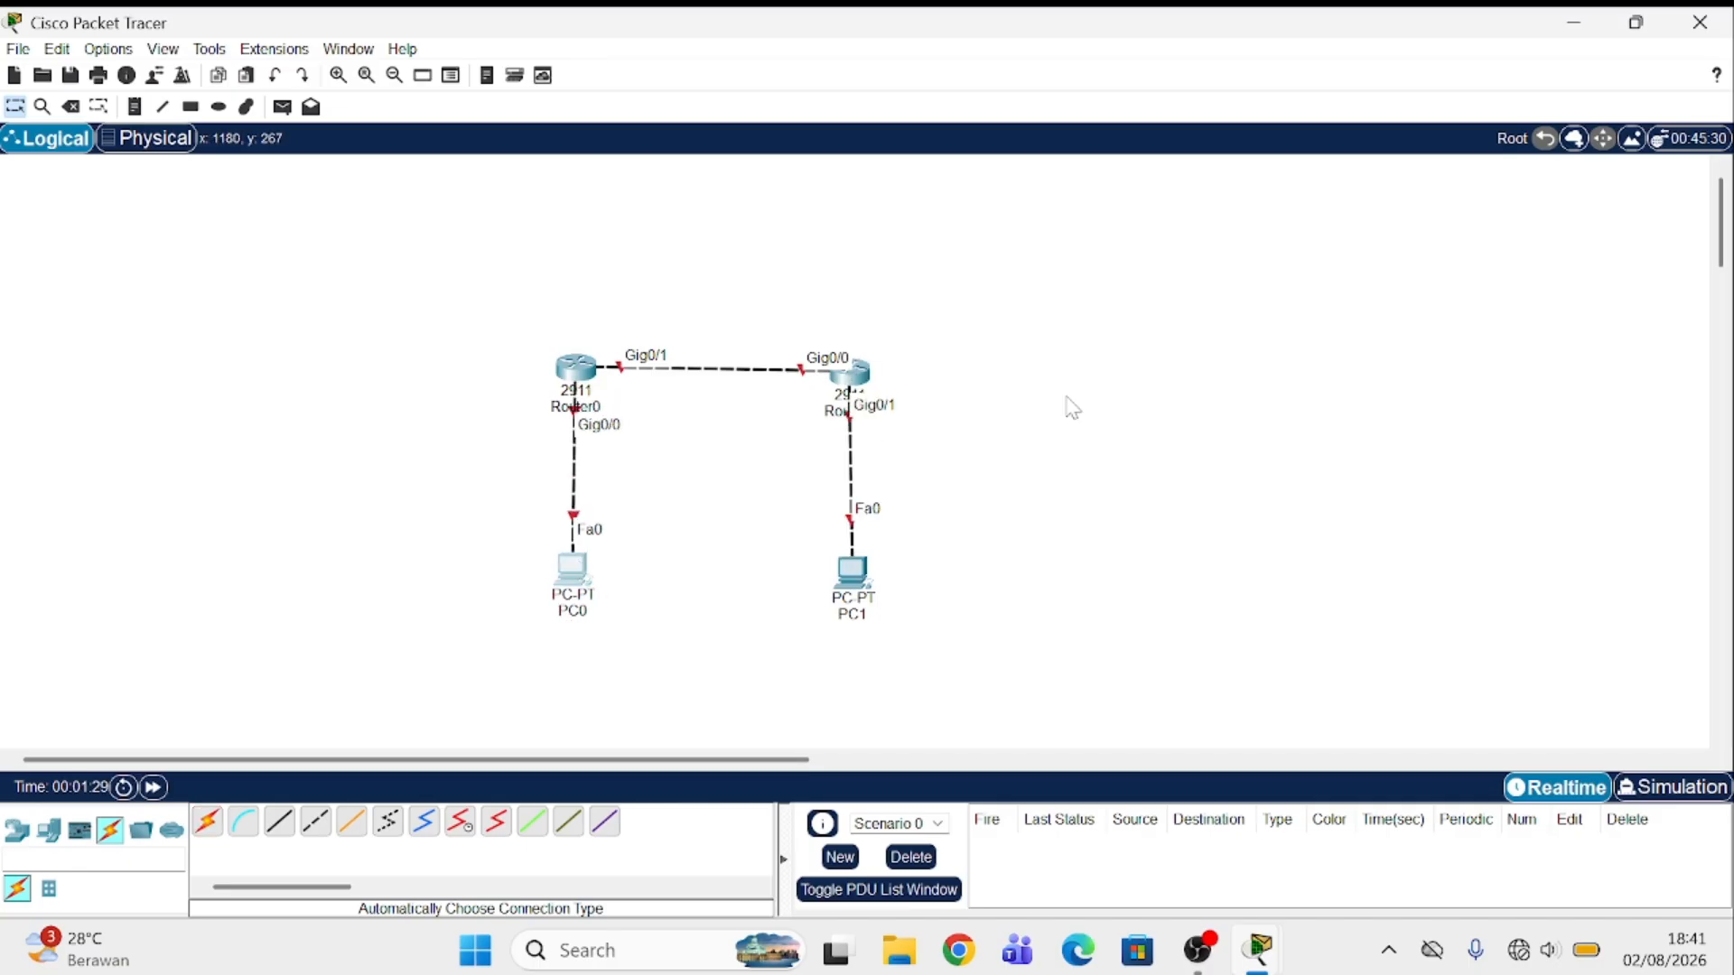
Step: Add the address notes 192.130.1.1/24 beside PC0 and 192.130.1.2 beside Router0
{"action": "left_click", "coordinate": [140, 114]}
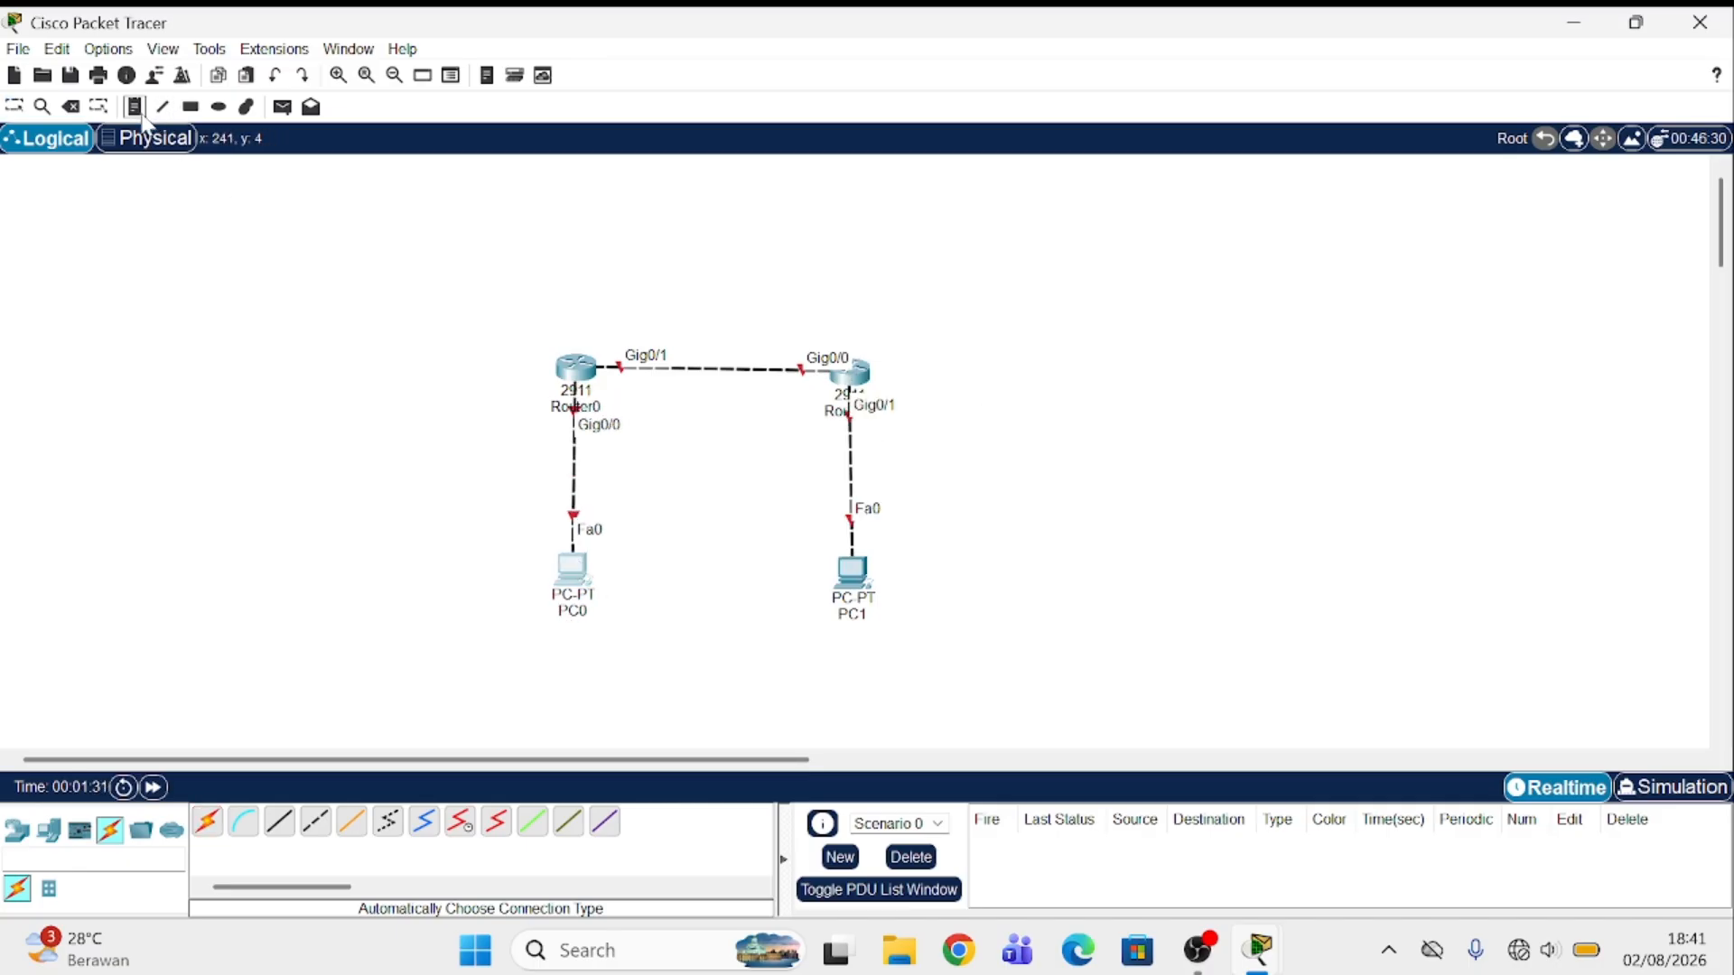
{"action": "left_click", "coordinate": [434, 571]}
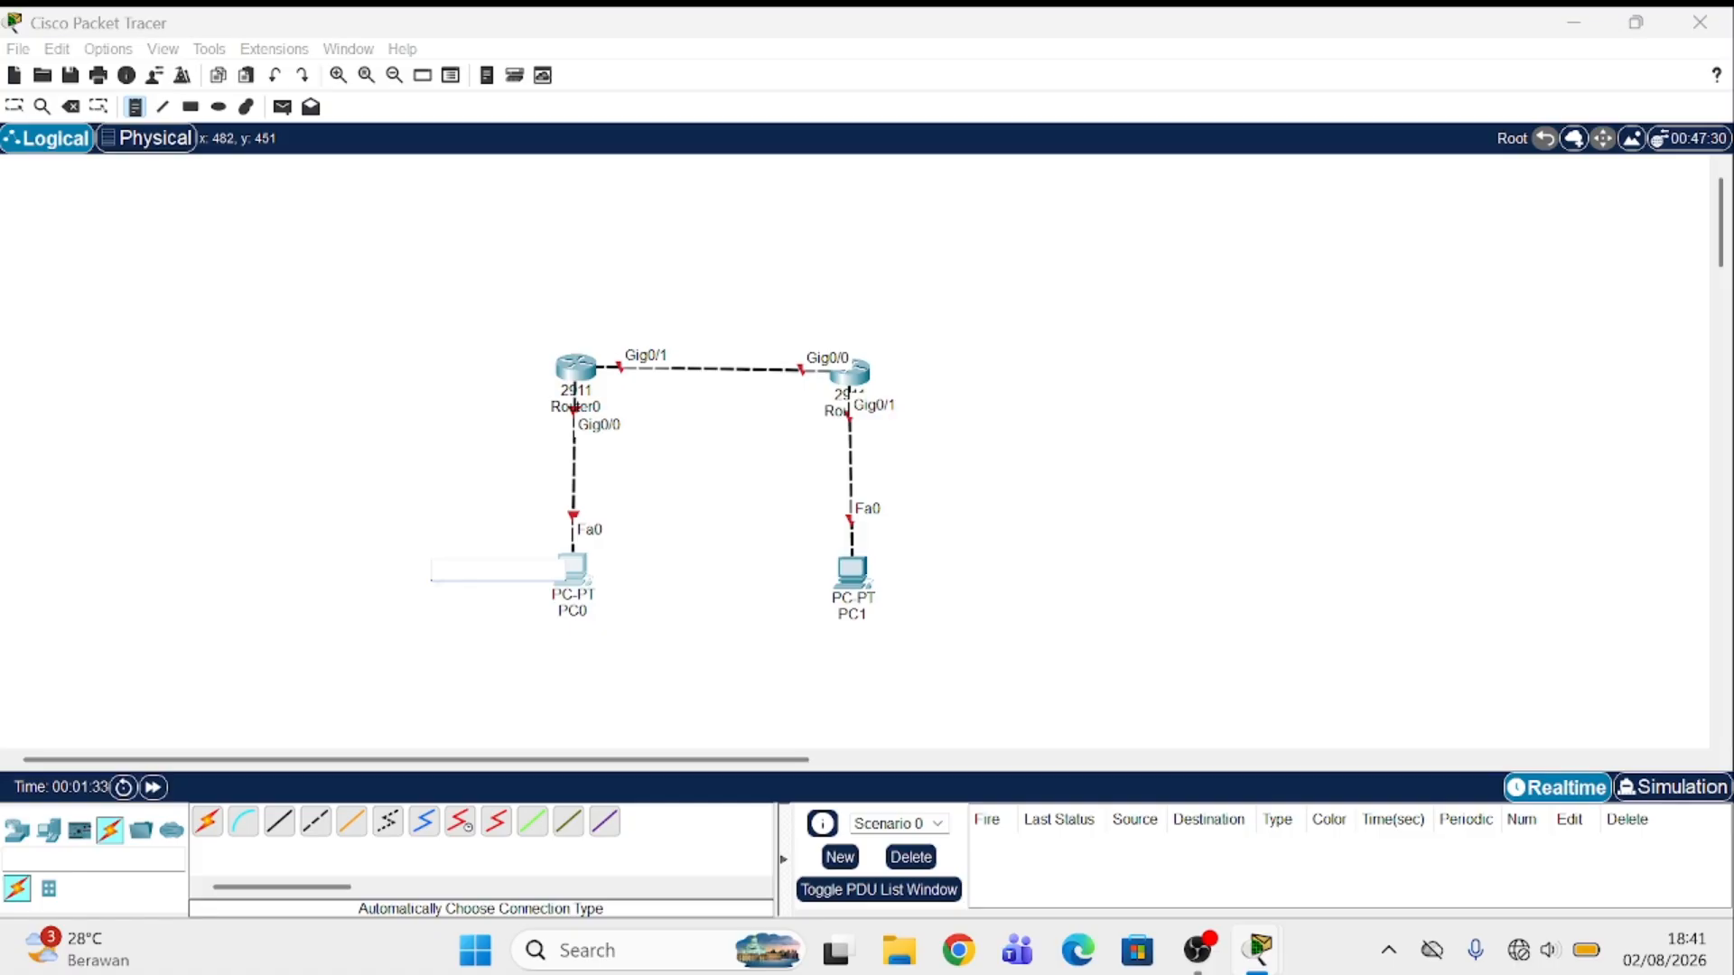
{"action": "type", "text": "192.130.1.1/24"}
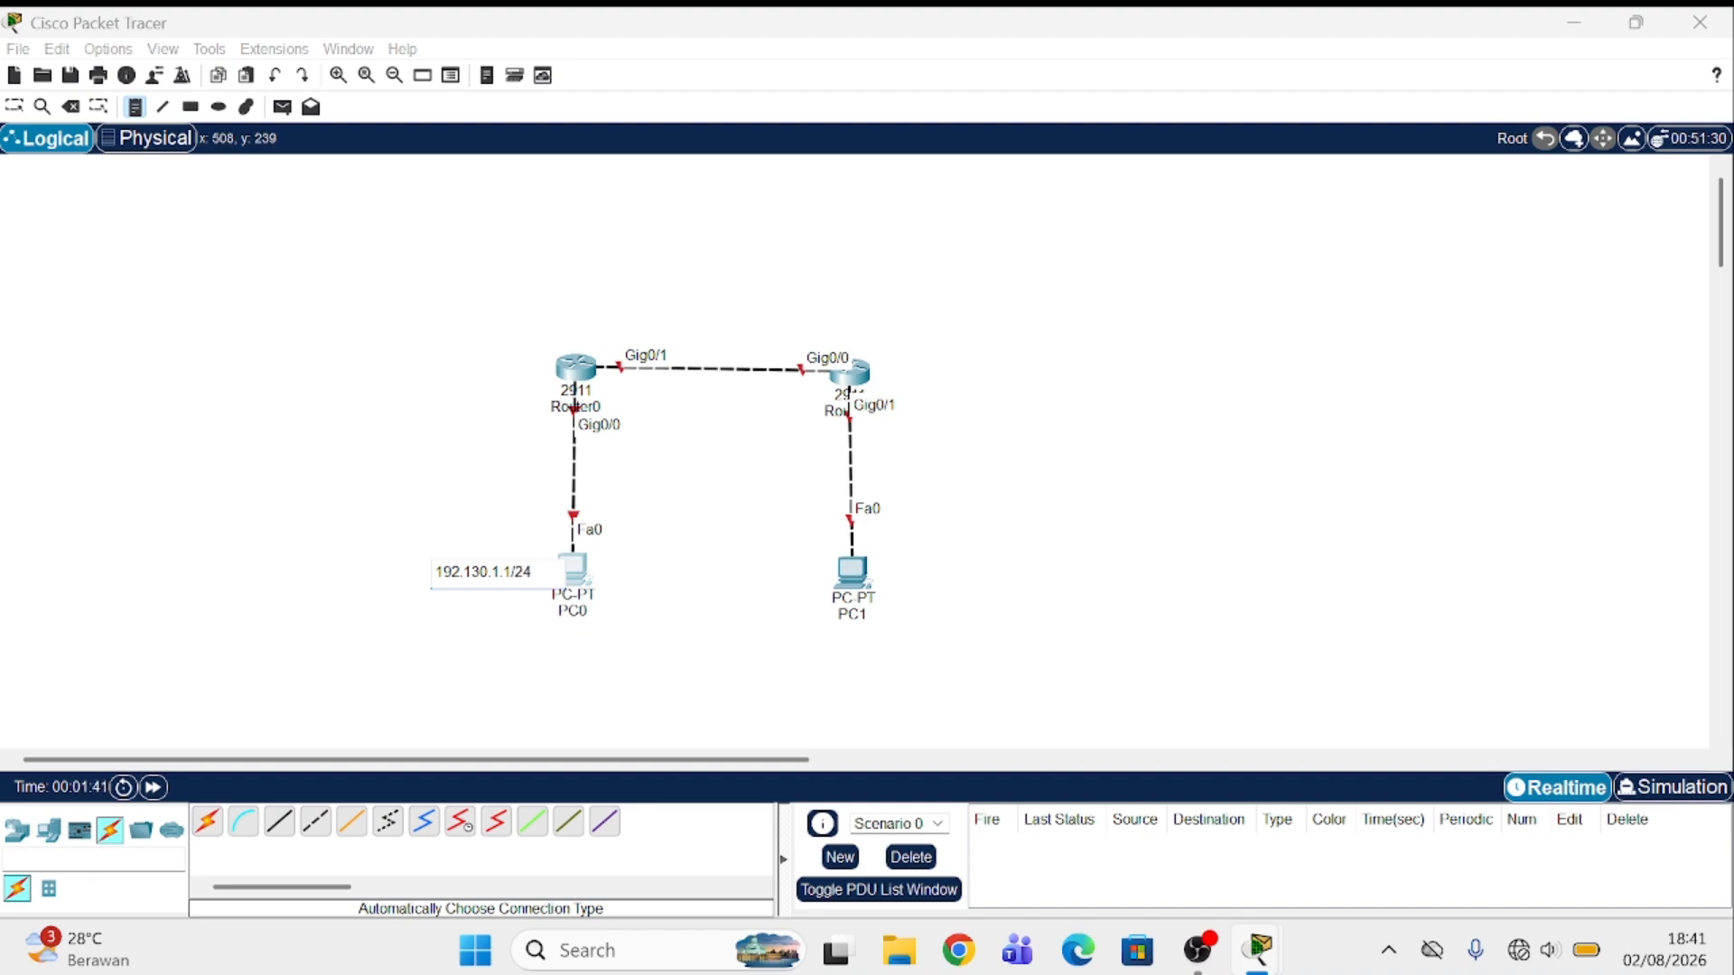
{"action": "left_click", "coordinate": [444, 361]}
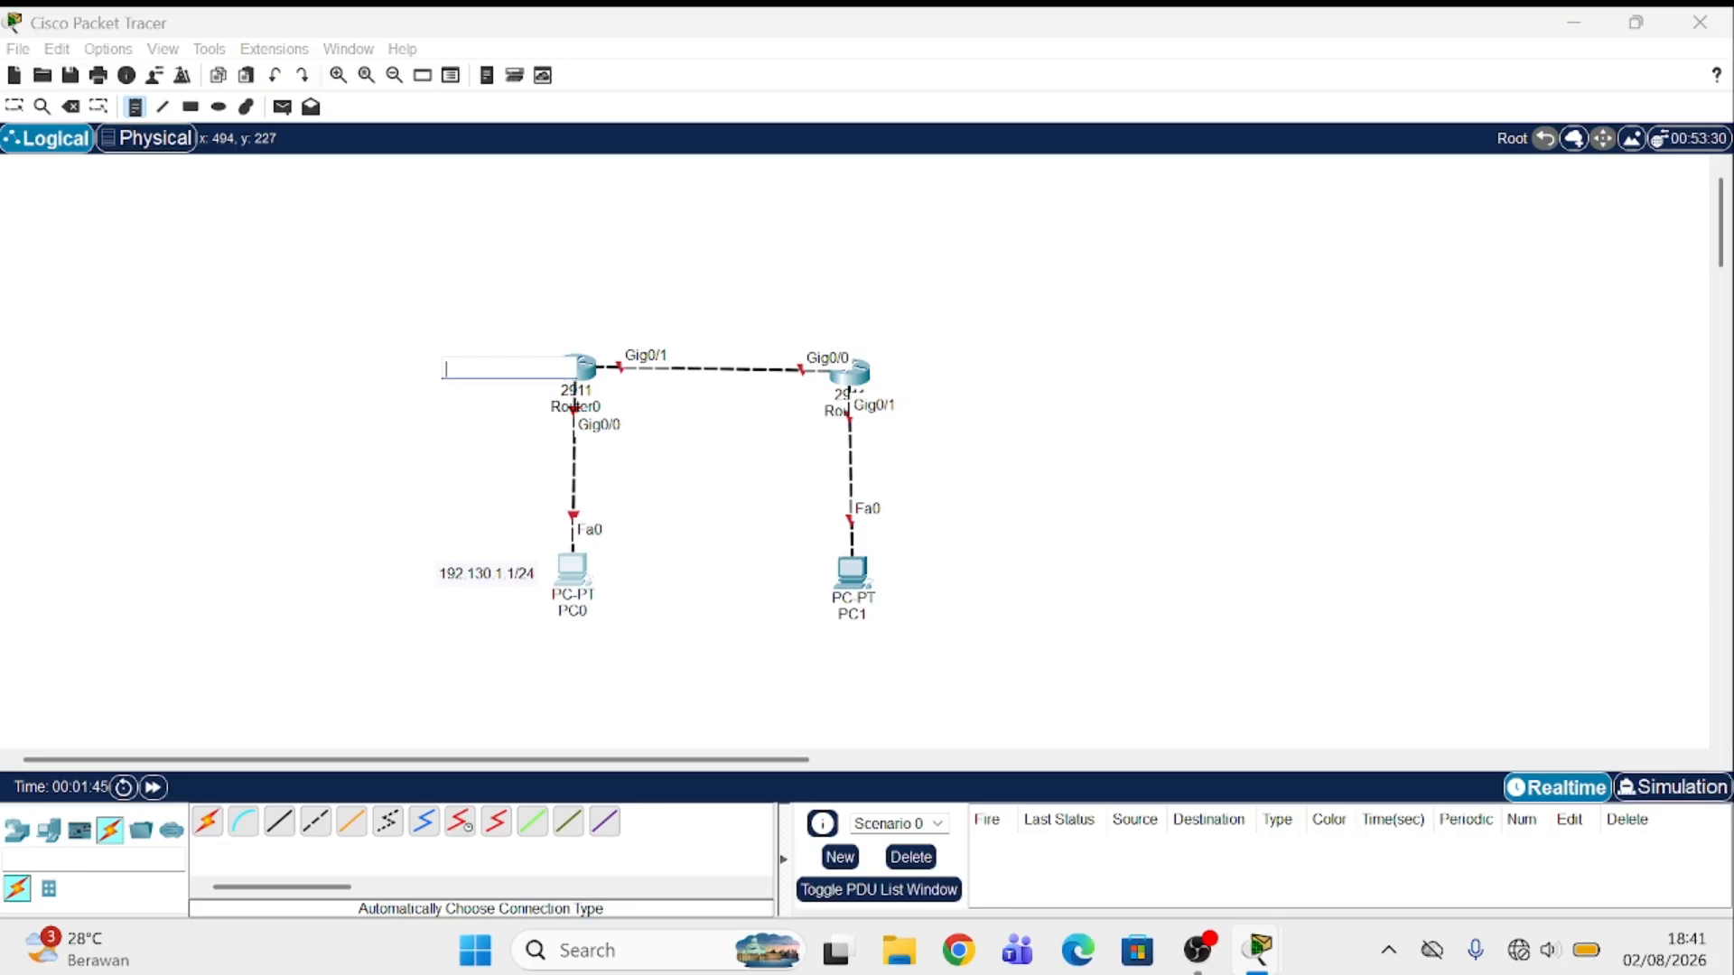
{"action": "type", "text": "192.130.2.1"}
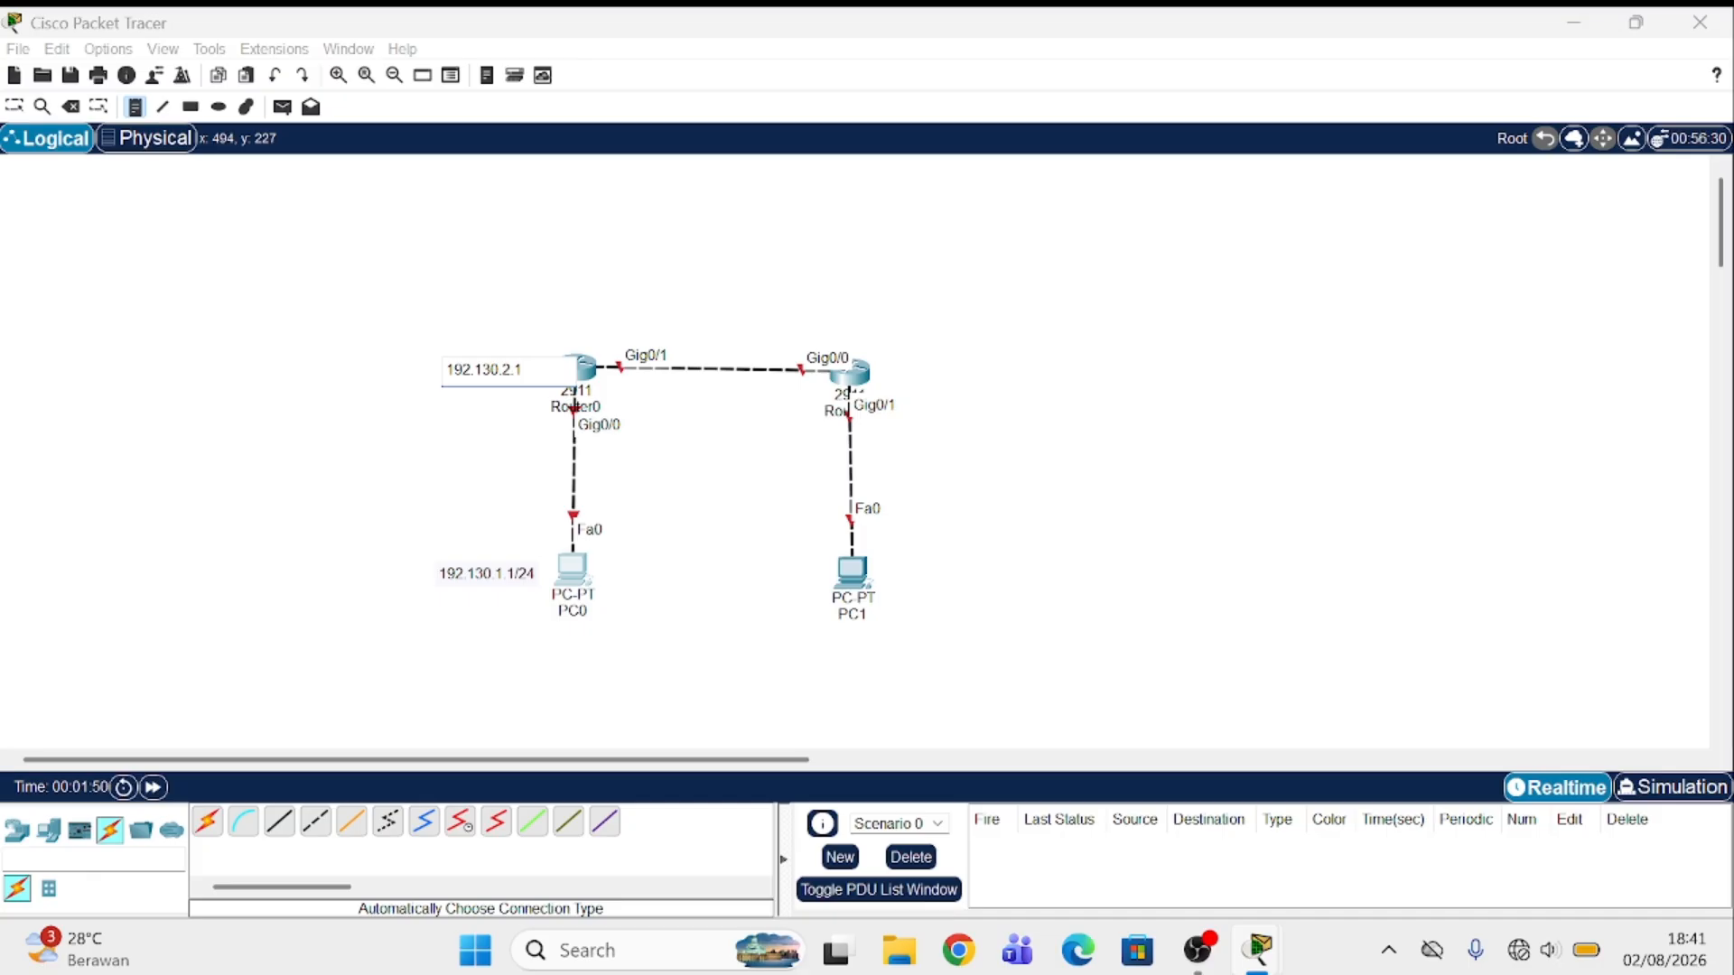
{"action": "key", "text": "BackSpace"}
{"action": "key", "text": "BackSpace"}
{"action": "type", "text": "1.2"}
Step: Add the address notes 192.130.2.1/24 beside PC1 and 192.130.1.2.2 beside Router1
{"action": "left_click", "coordinate": [876, 576]}
{"action": "type", "text": "192.130"}
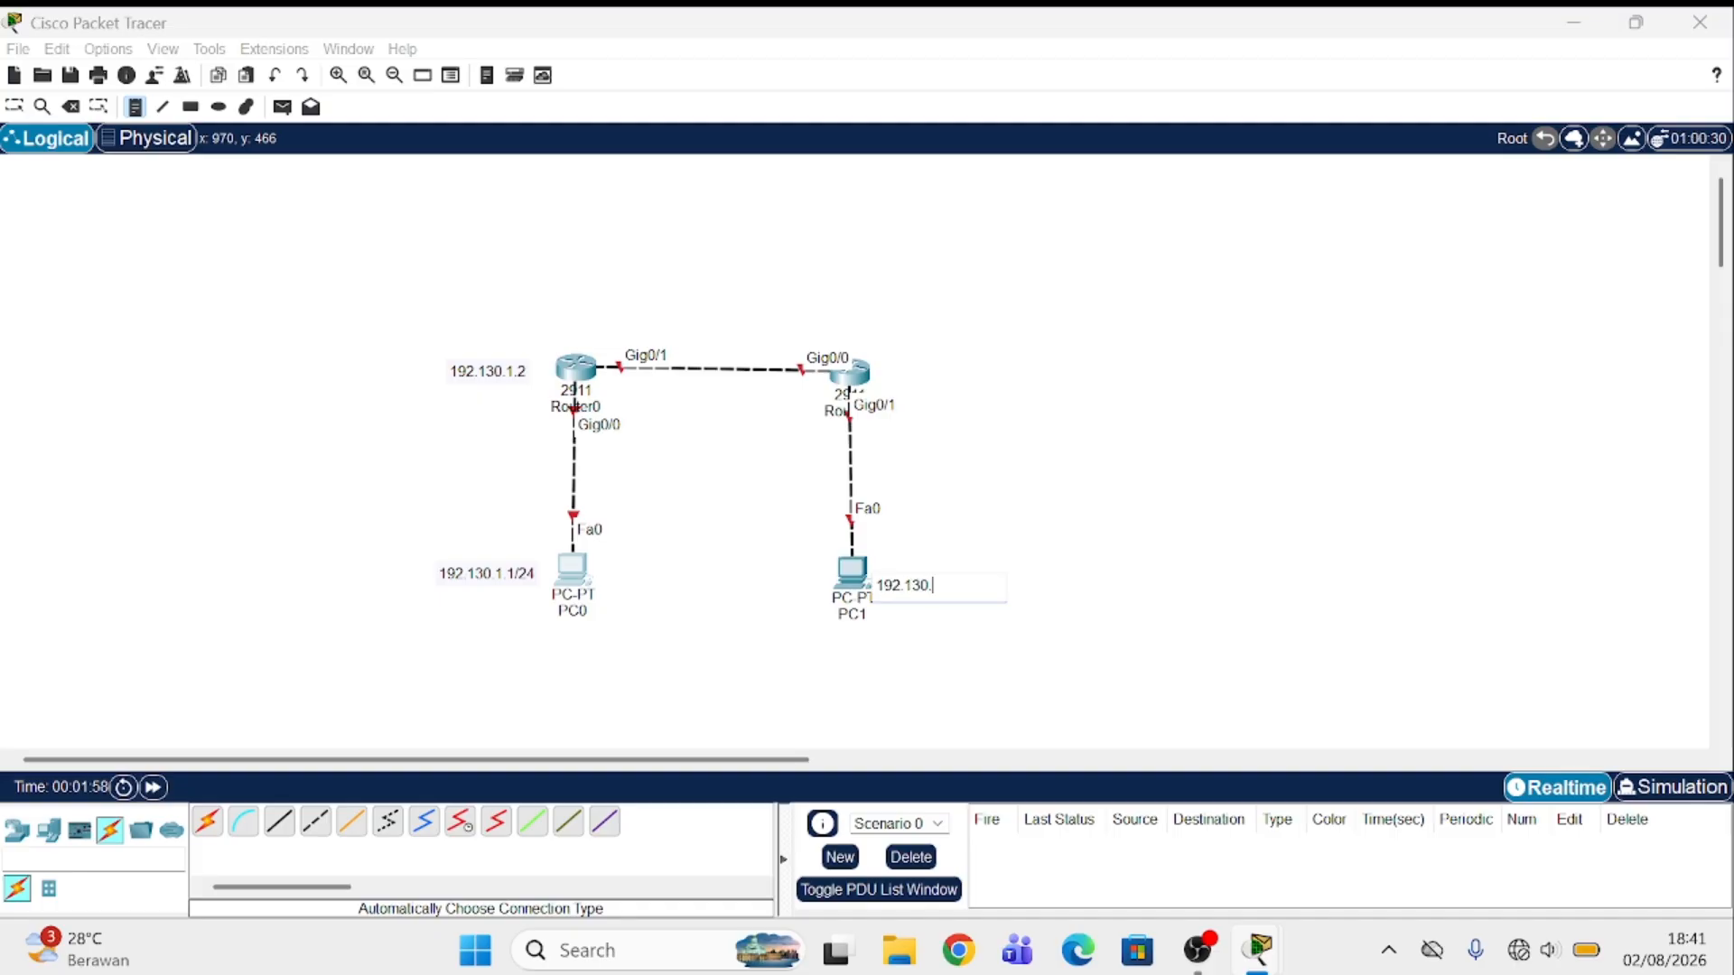
{"action": "type", "text": ".2.1/24"}
{"action": "left_click", "coordinate": [877, 380]}
{"action": "type", "text": "192"}
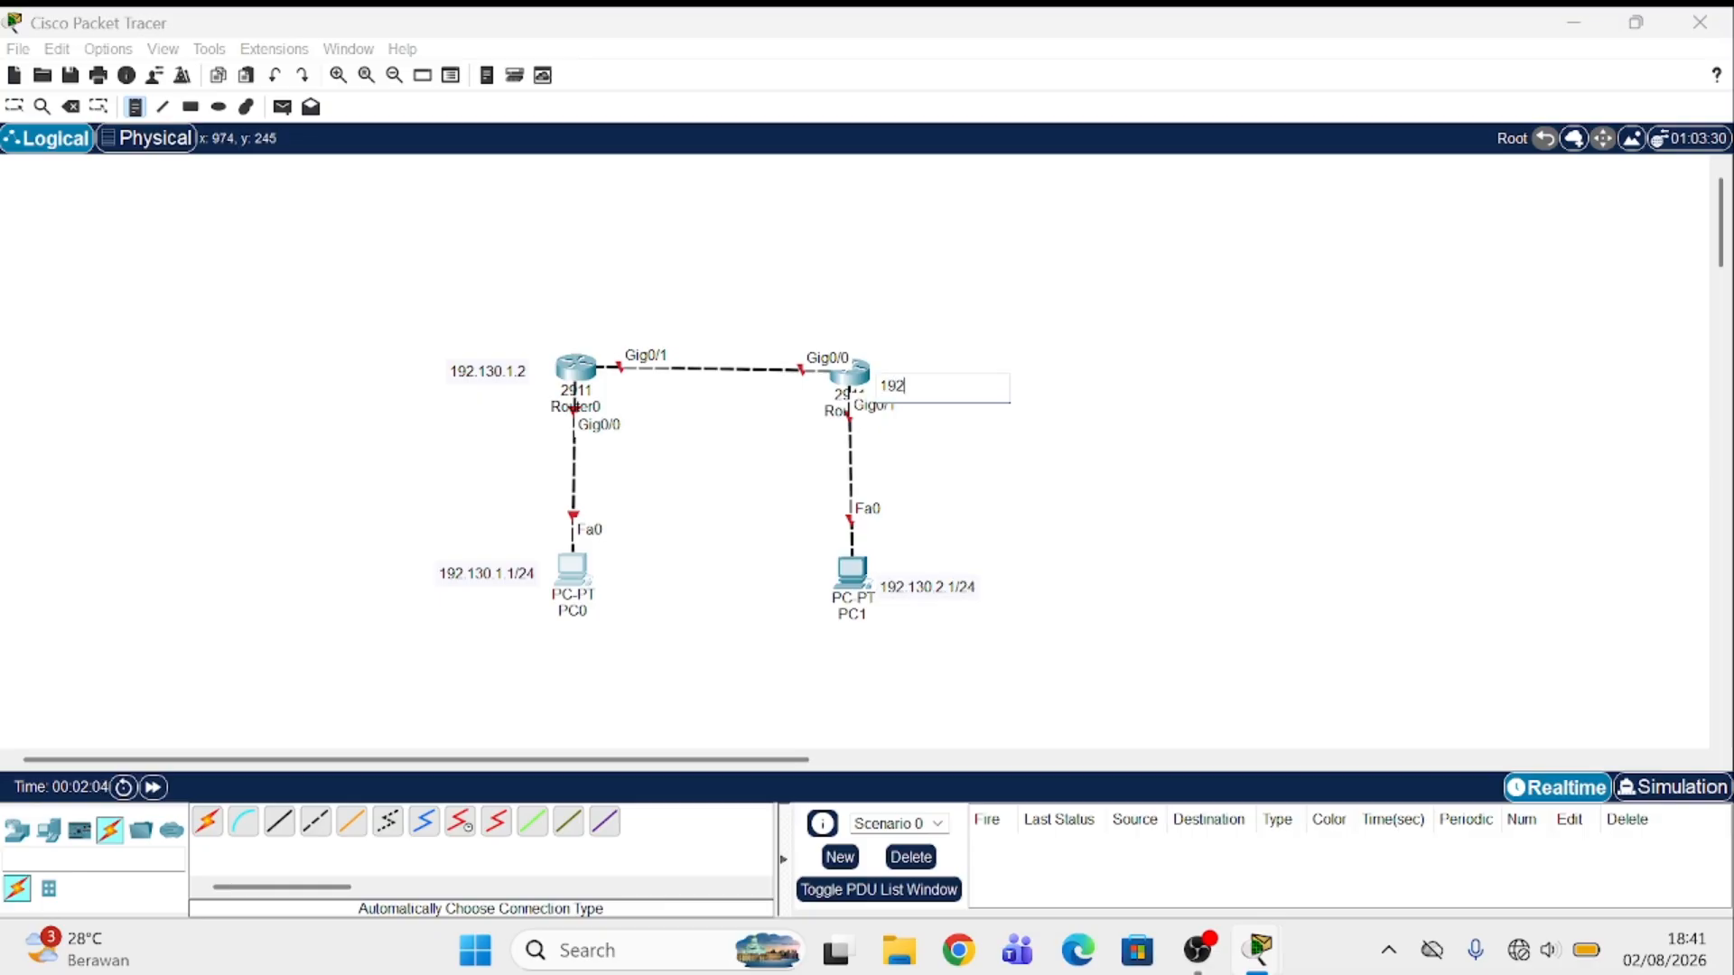
{"action": "type", "text": ".130.1.2.2"}
Step: Add notes for the router-to-router link: 10.10.10.1/30 at Router0 and 10.10.10.2/30 at Router1
{"action": "left_click", "coordinate": [563, 340]}
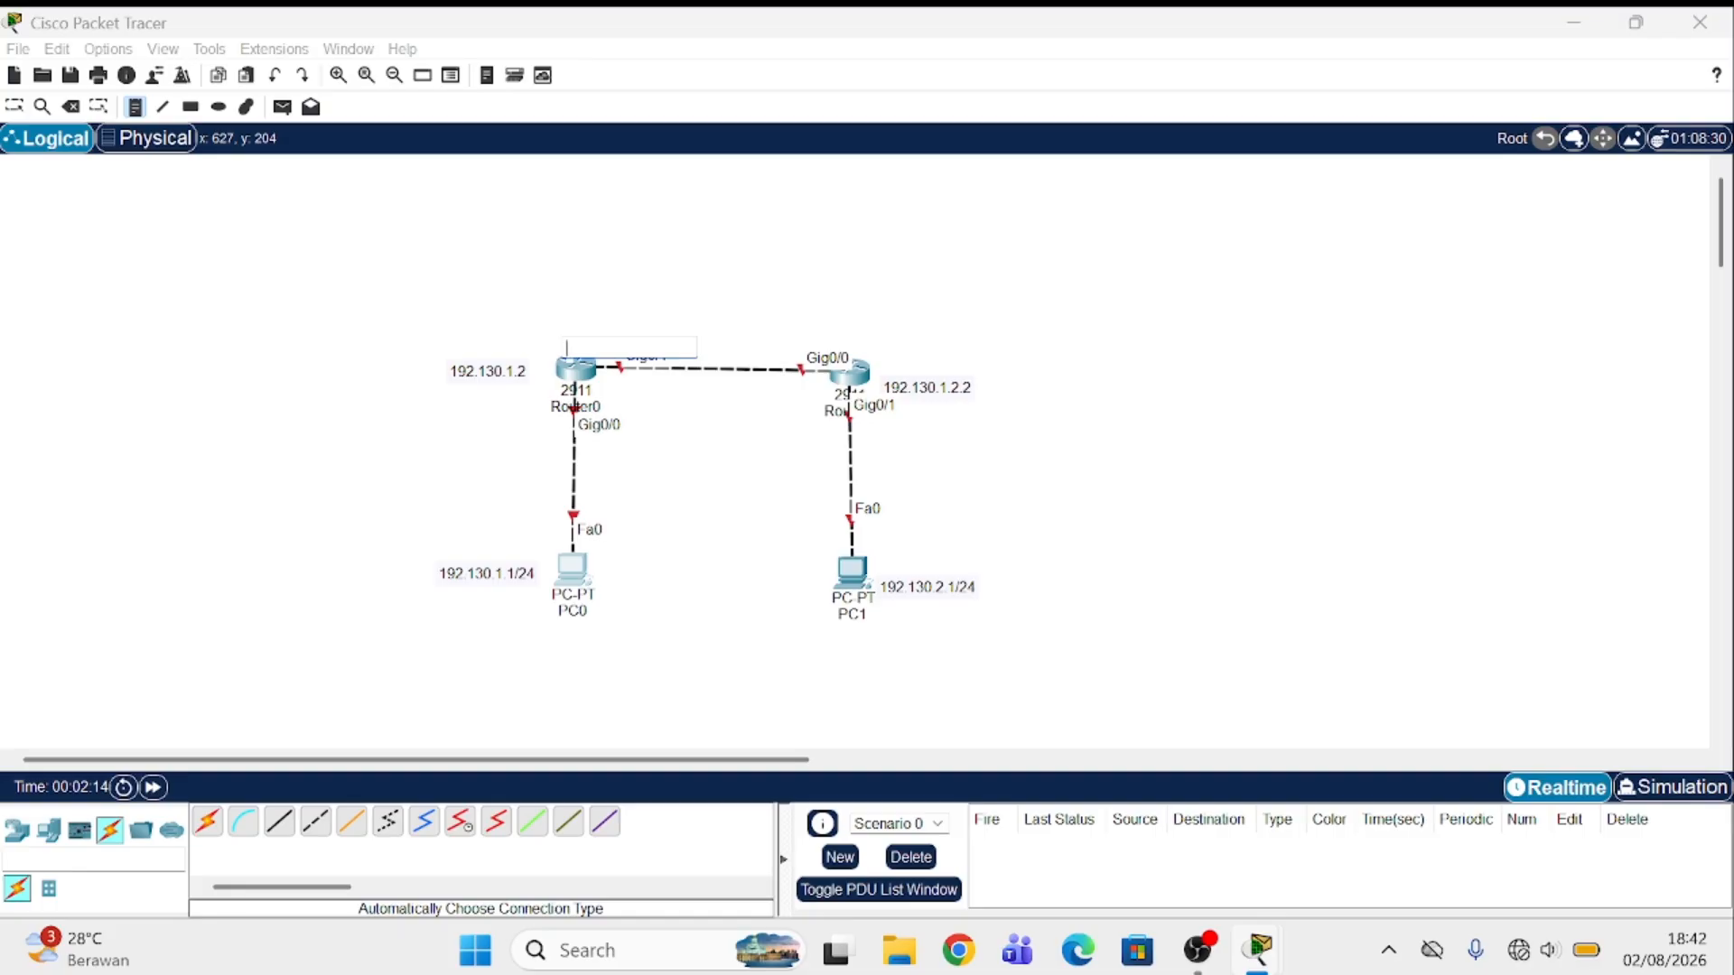
{"action": "type", "text": "10.1"}
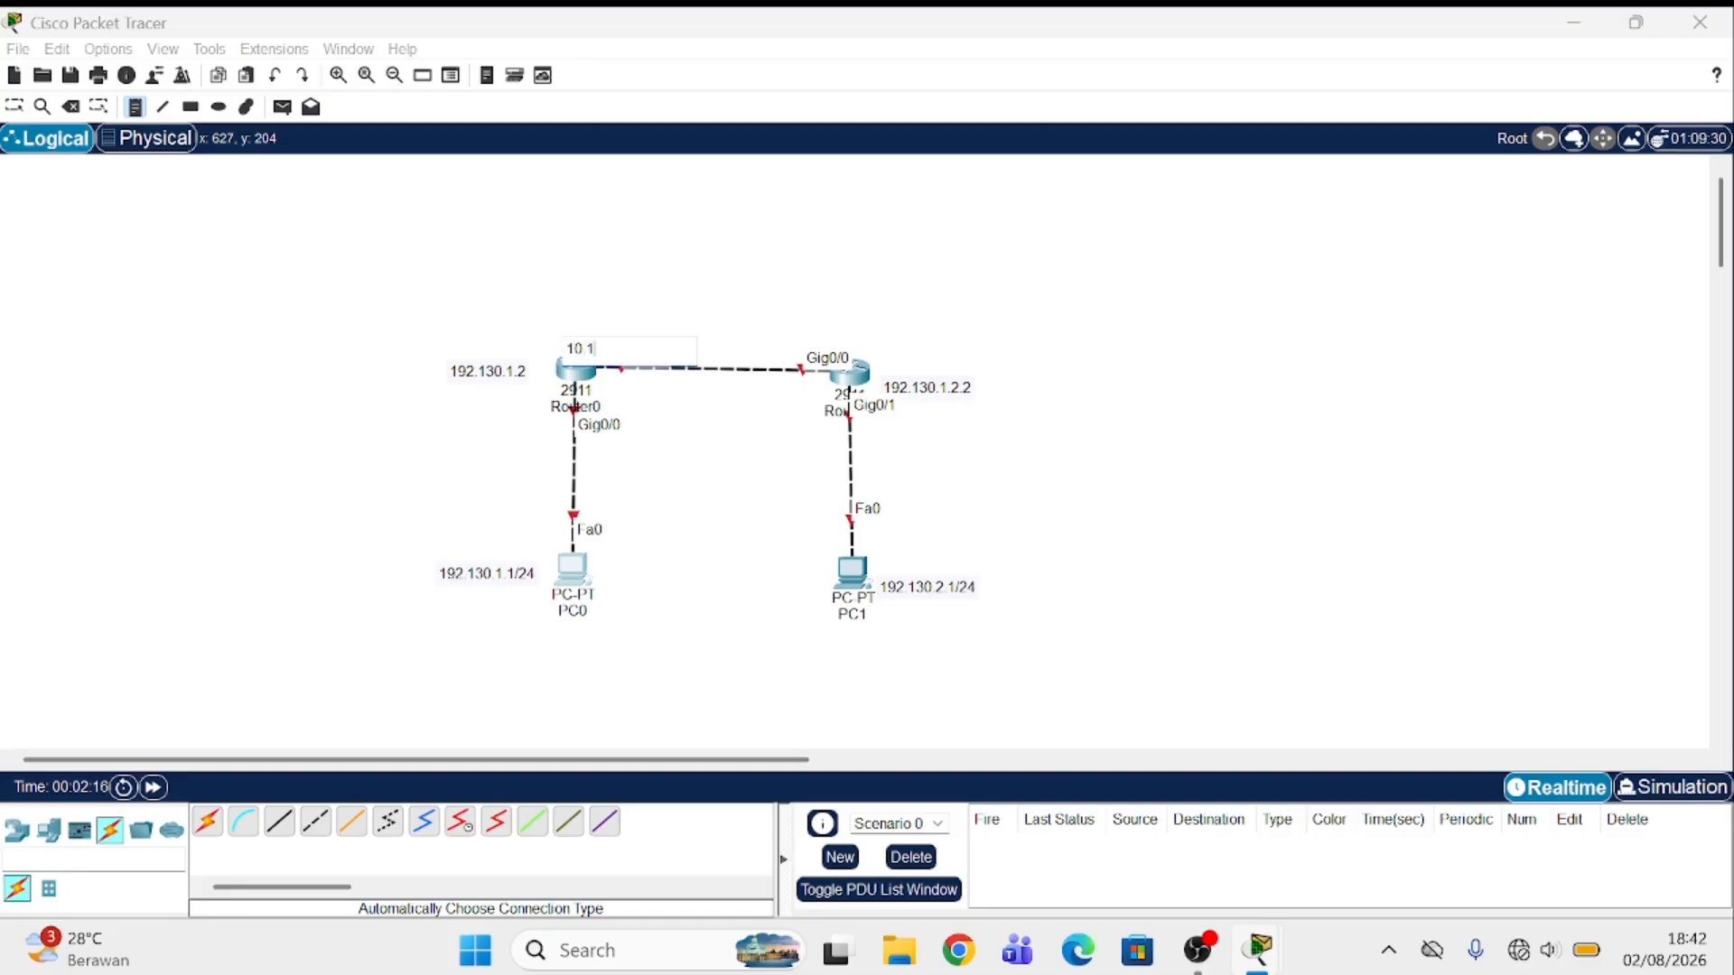
{"action": "type", "text": "0.10.1/30"}
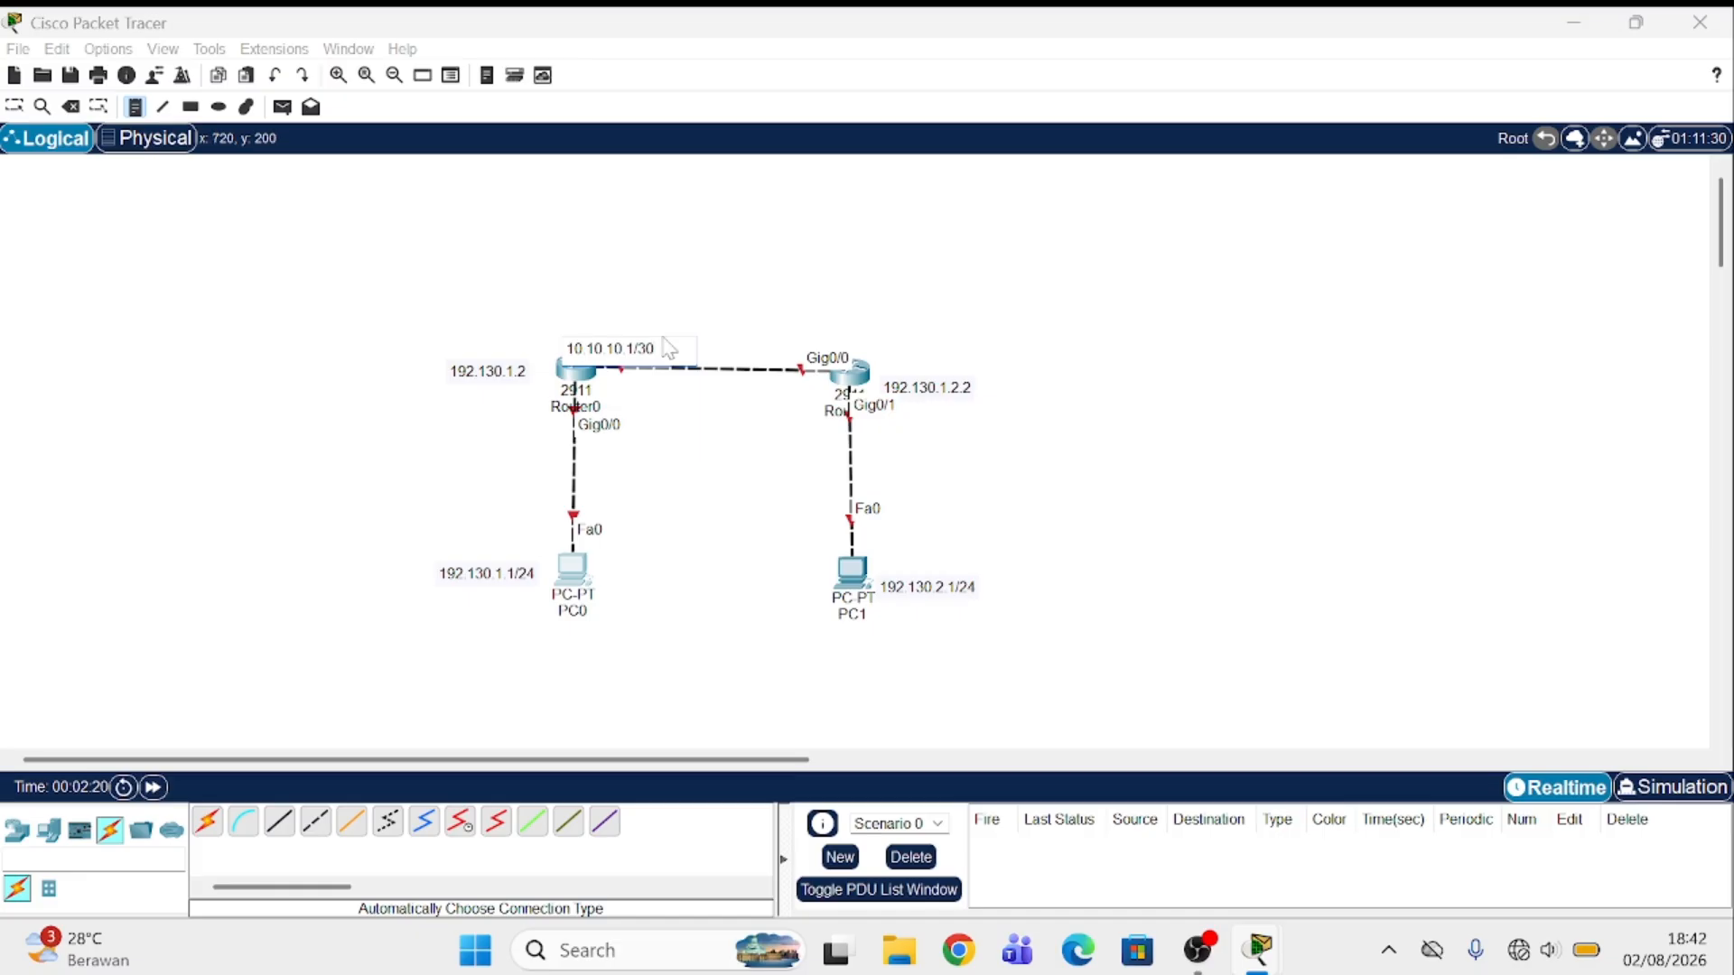
{"action": "left_click", "coordinate": [790, 353]}
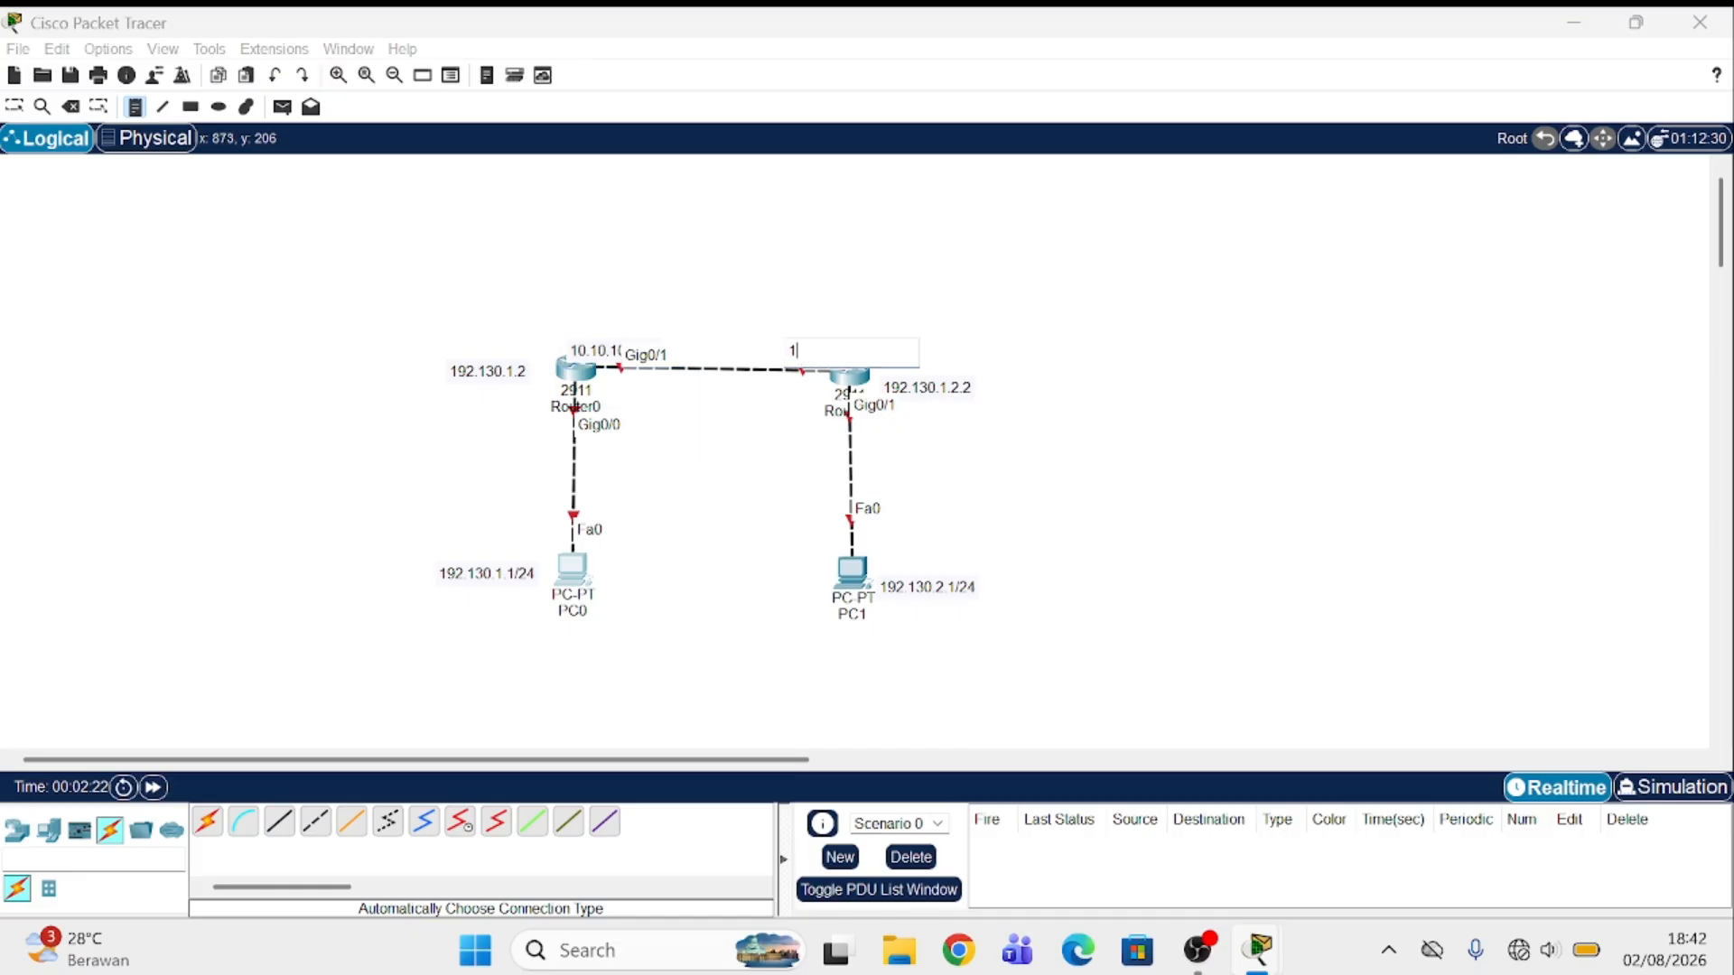
{"action": "type", "text": "10.10.10.2/30"}
Step: Move the 10.10.10.1/30 and 10.10.10.2/30 notes up so they sit clear above their routers and port labels
{"action": "left_click", "coordinate": [27, 107]}
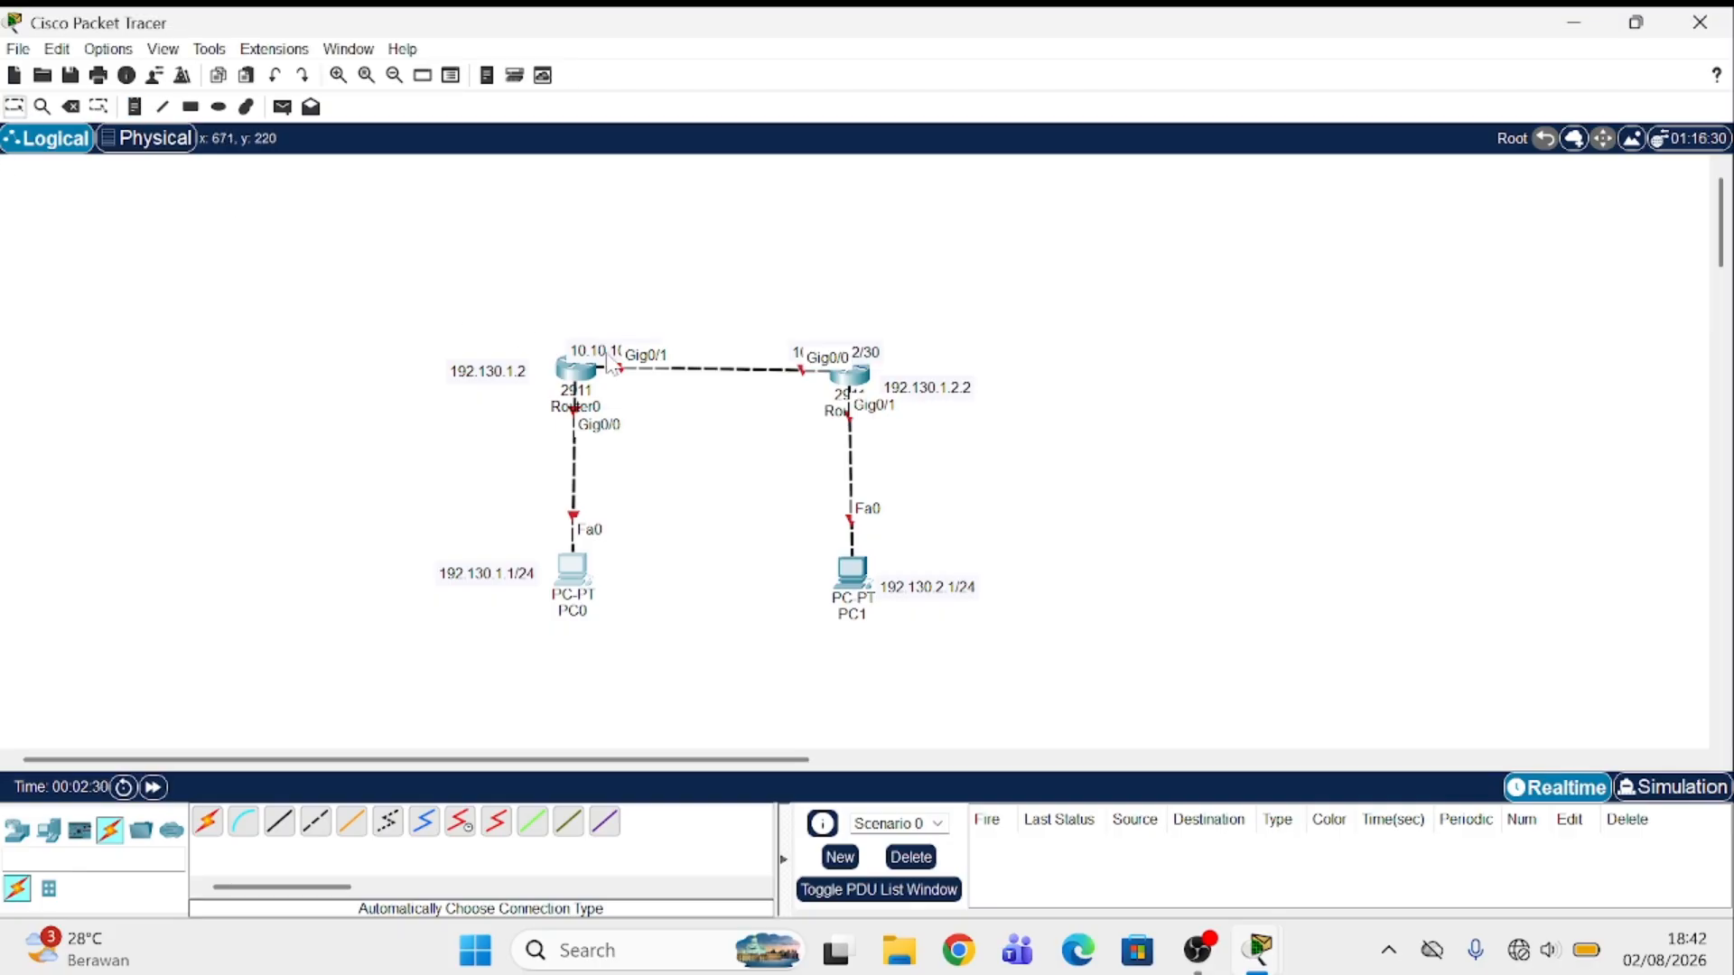
{"action": "left_click_drag", "start_coordinate": [596, 354], "coordinate": [596, 343]}
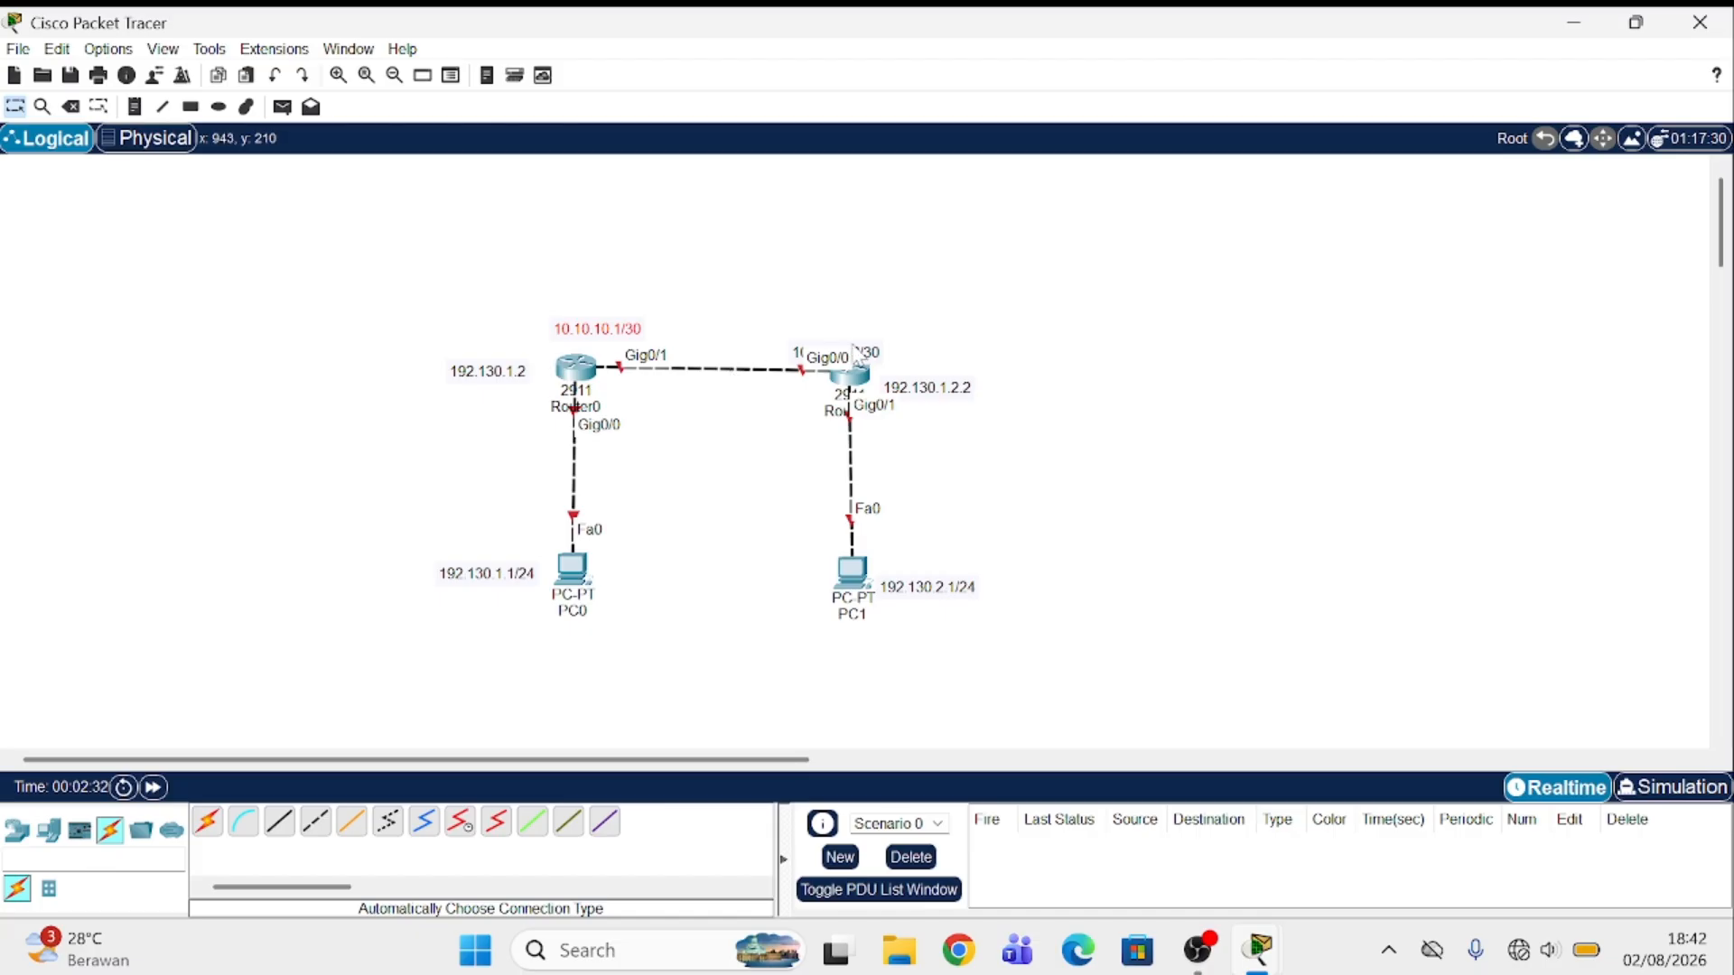
{"action": "left_click_drag", "start_coordinate": [868, 352], "coordinate": [869, 331]}
{"action": "left_click", "coordinate": [713, 282]}
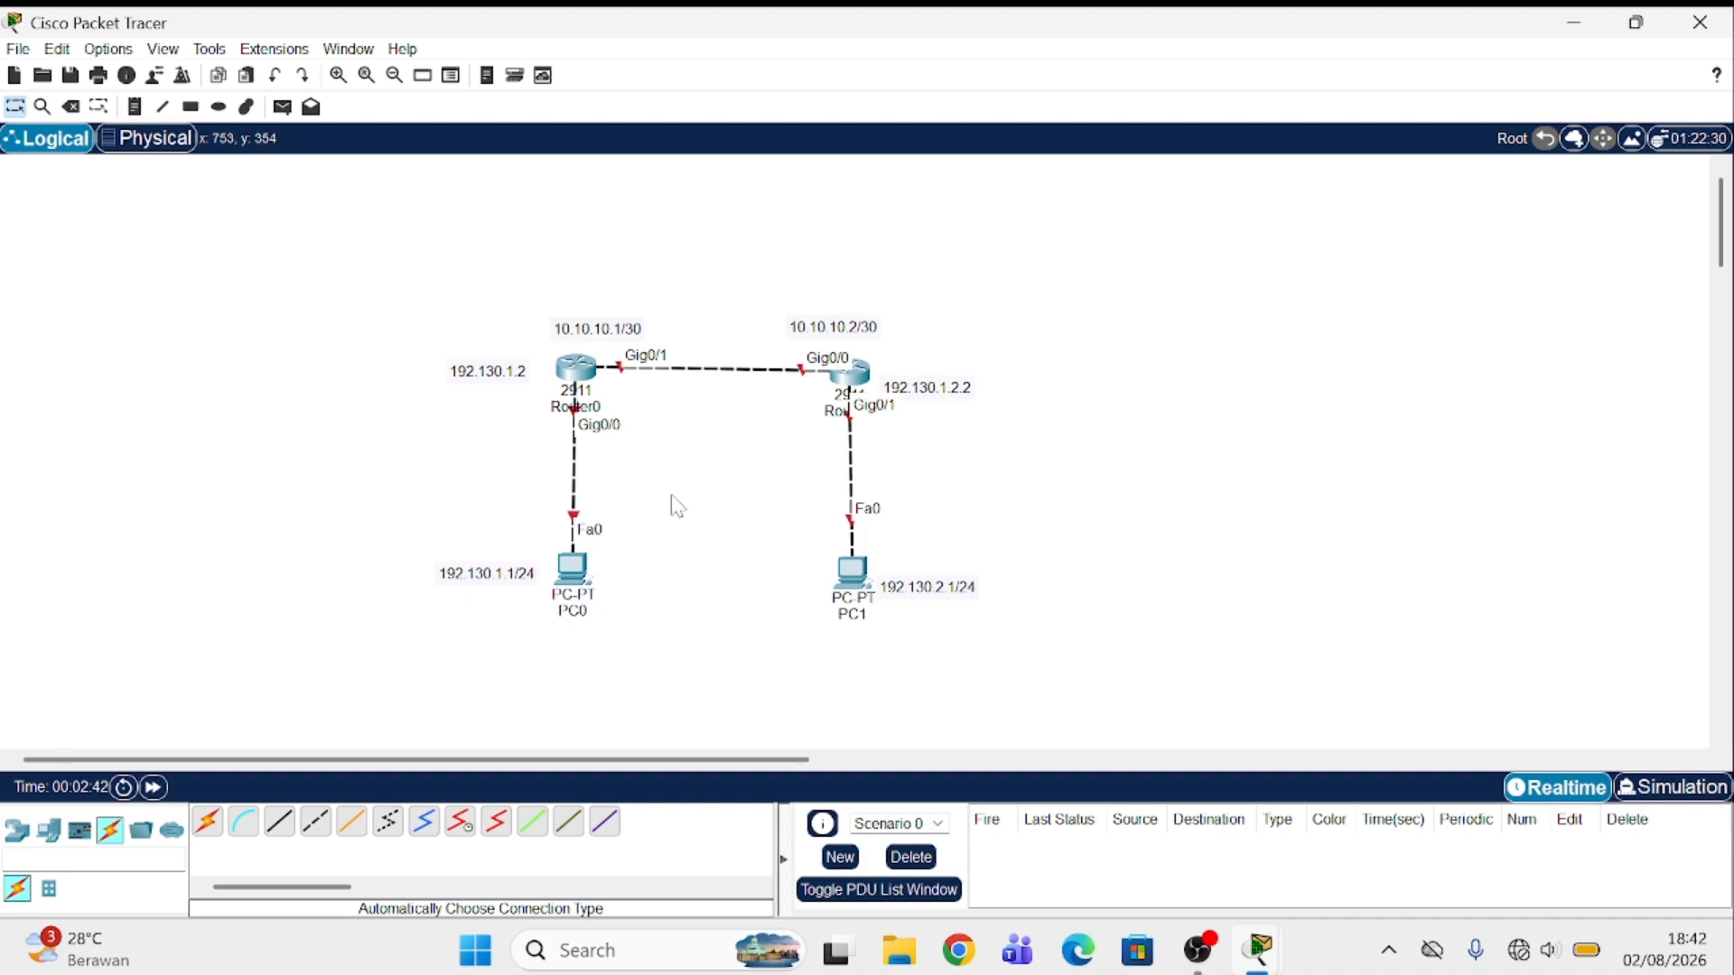
Step: Set PC0's static IPv4 address to 192.130.1.1
{"action": "left_click", "coordinate": [589, 591]}
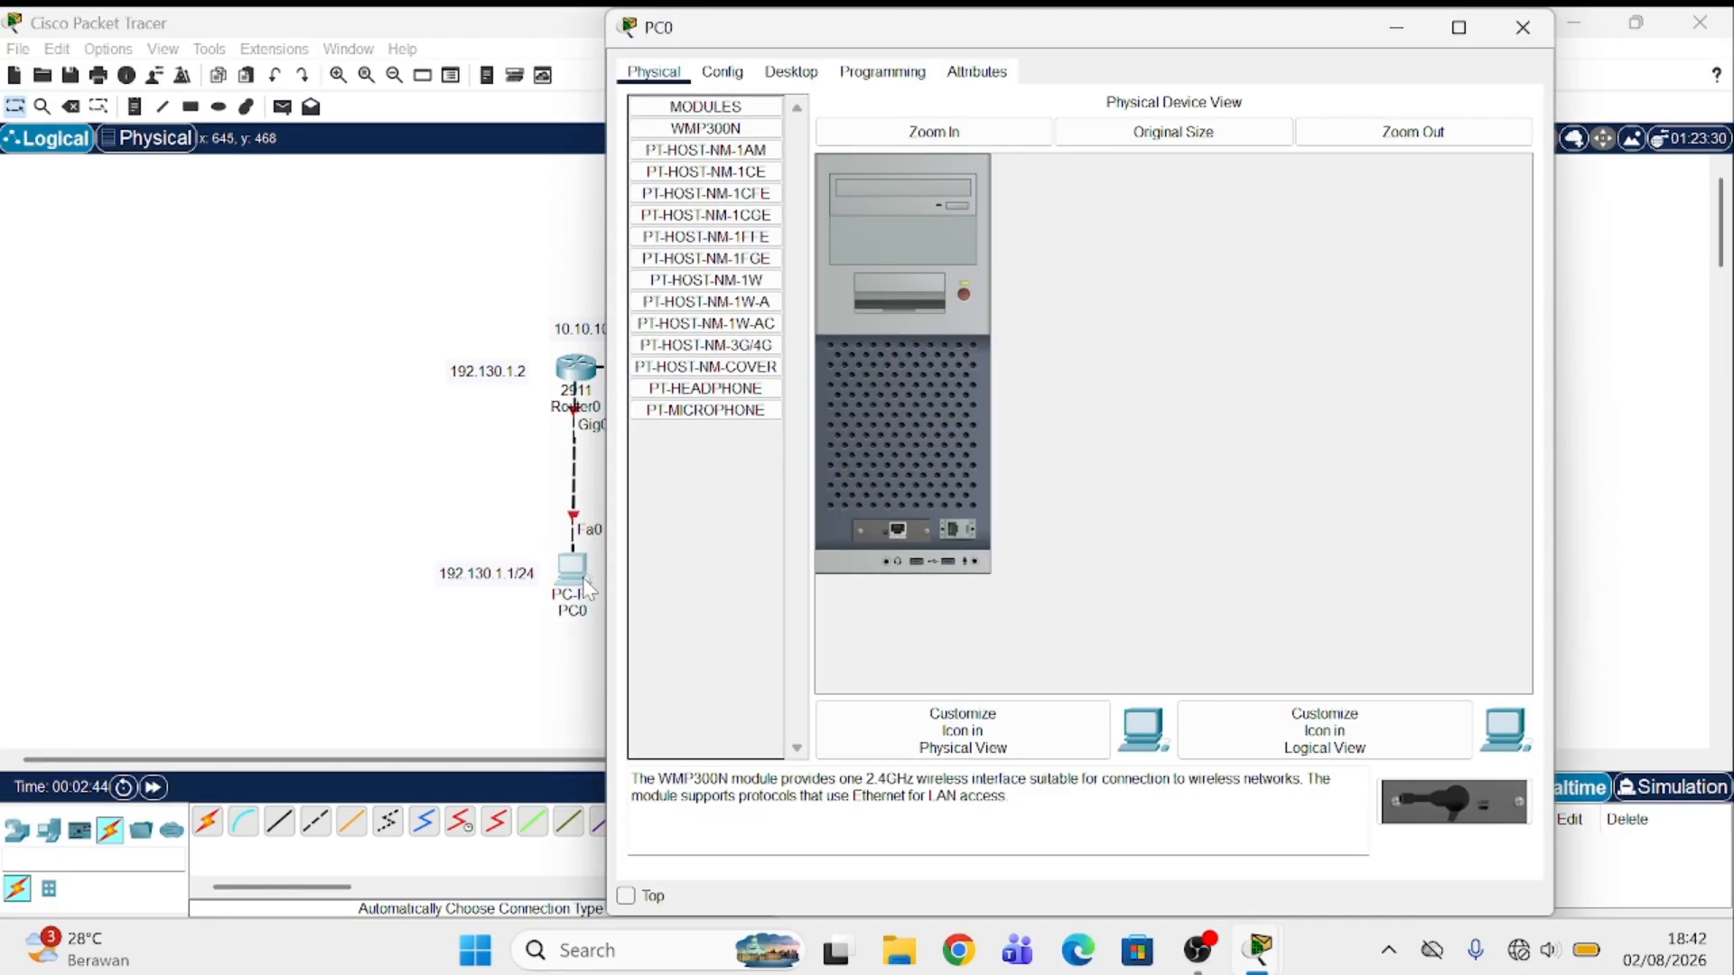
{"action": "left_click", "coordinate": [782, 74]}
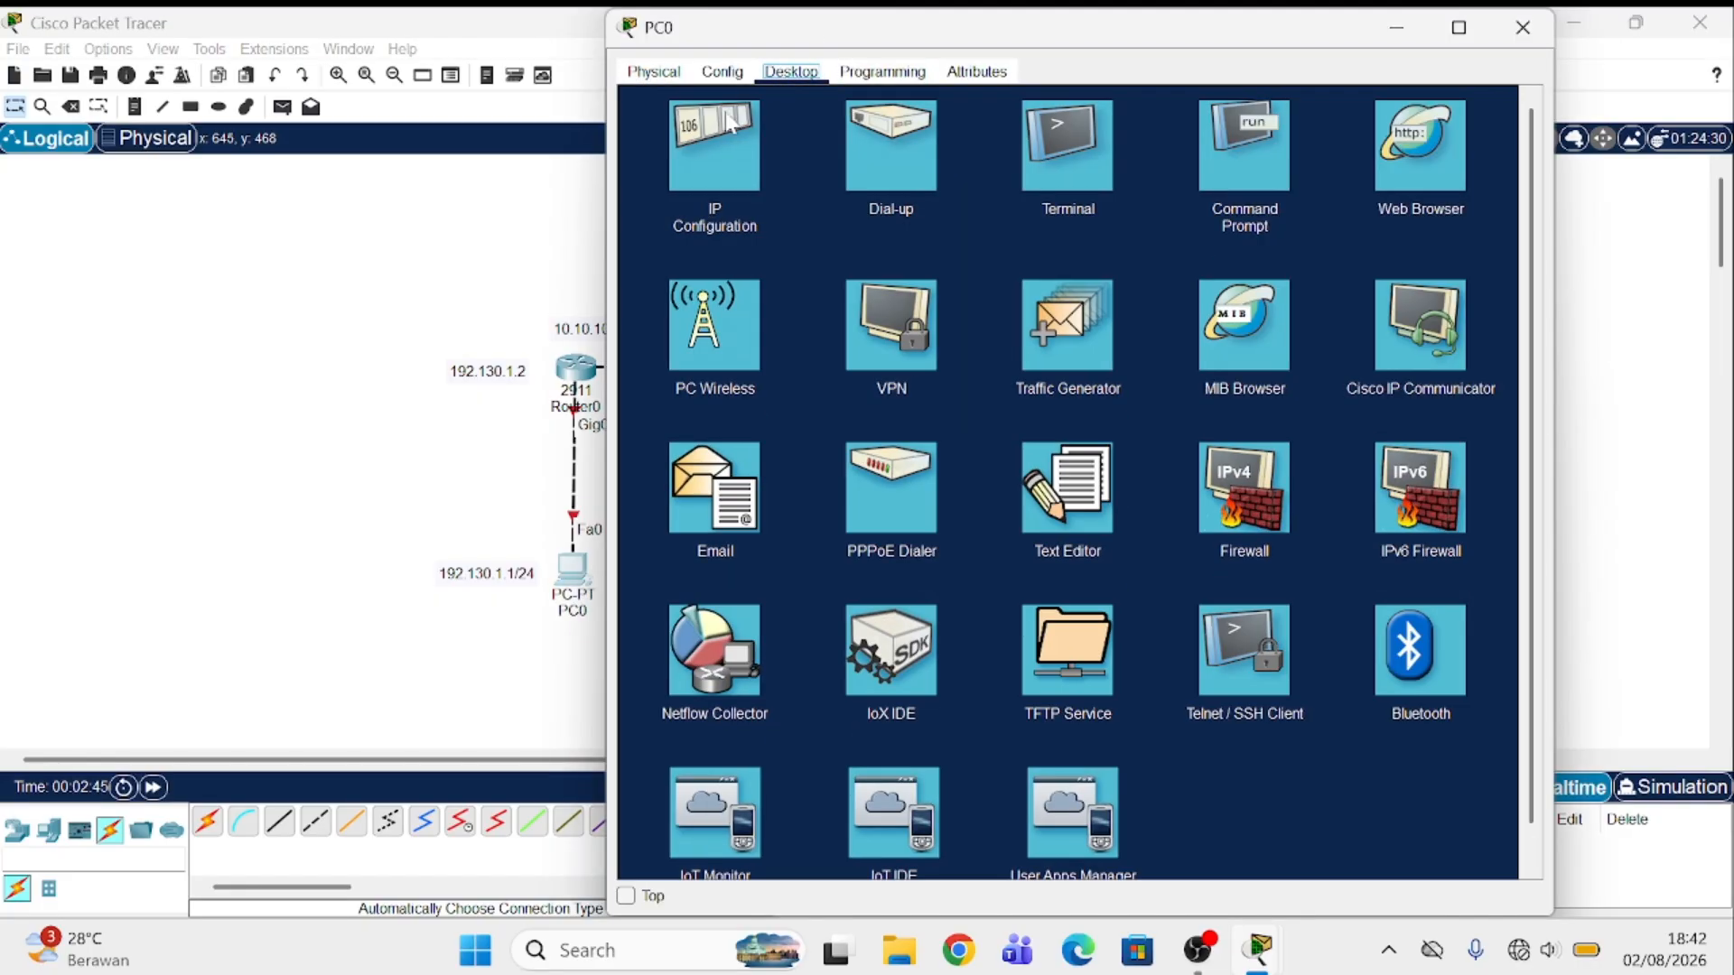
{"action": "left_click", "coordinate": [715, 144]}
{"action": "type", "text": "1"}
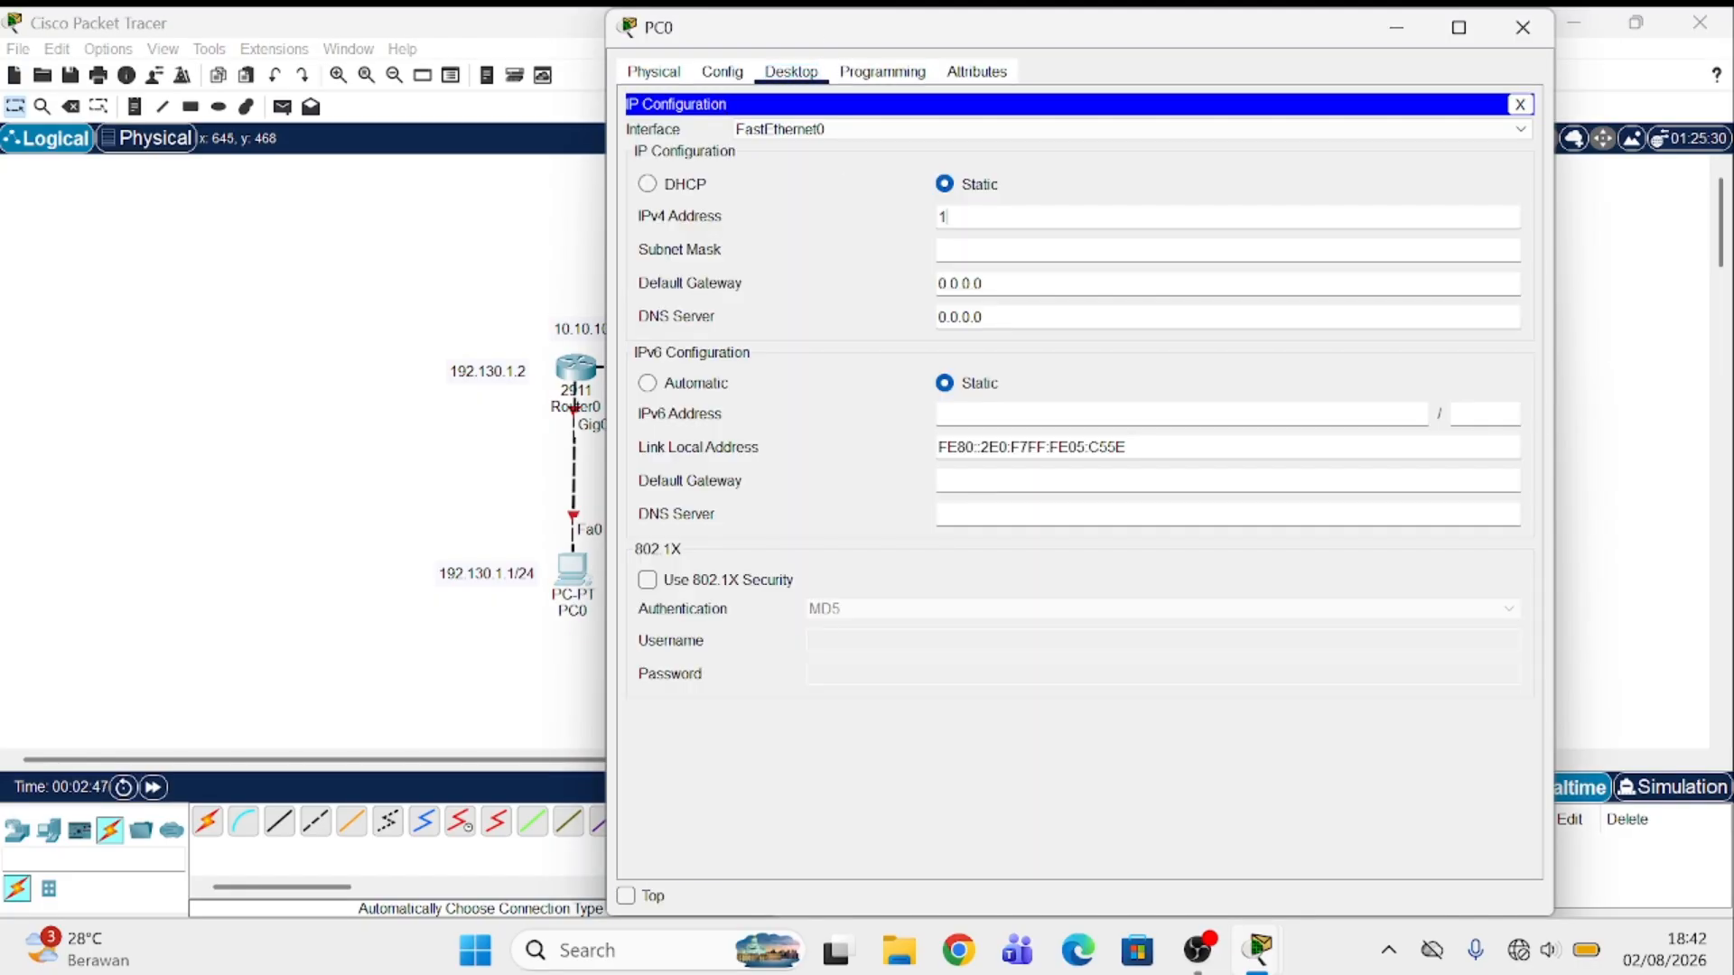
{"action": "type", "text": "92.130.1.1"}
{"action": "key", "text": "Return"}
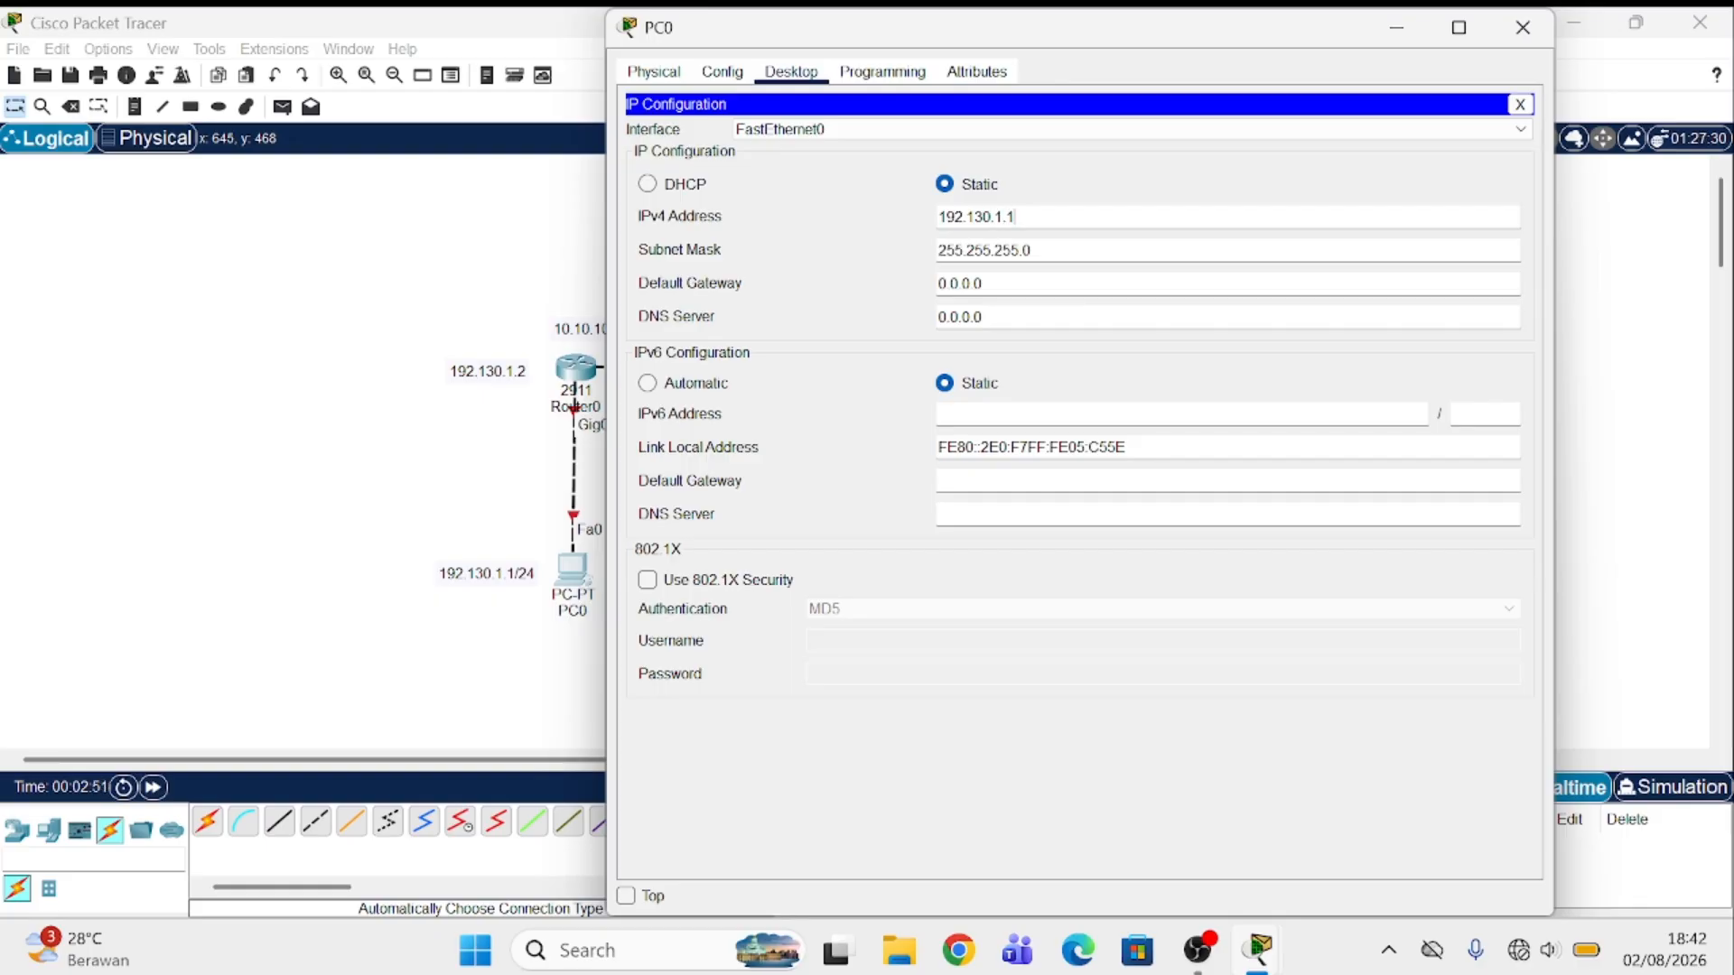
Step: Keep PC0's subnet mask at 255.255.255.0, set its default gateway to 192.130.2.1, and put its window away
{"action": "key", "text": "Tab"}
{"action": "key", "text": "Tab"}
{"action": "key", "text": "BackSpace"}
{"action": "type", "text": "192.1"}
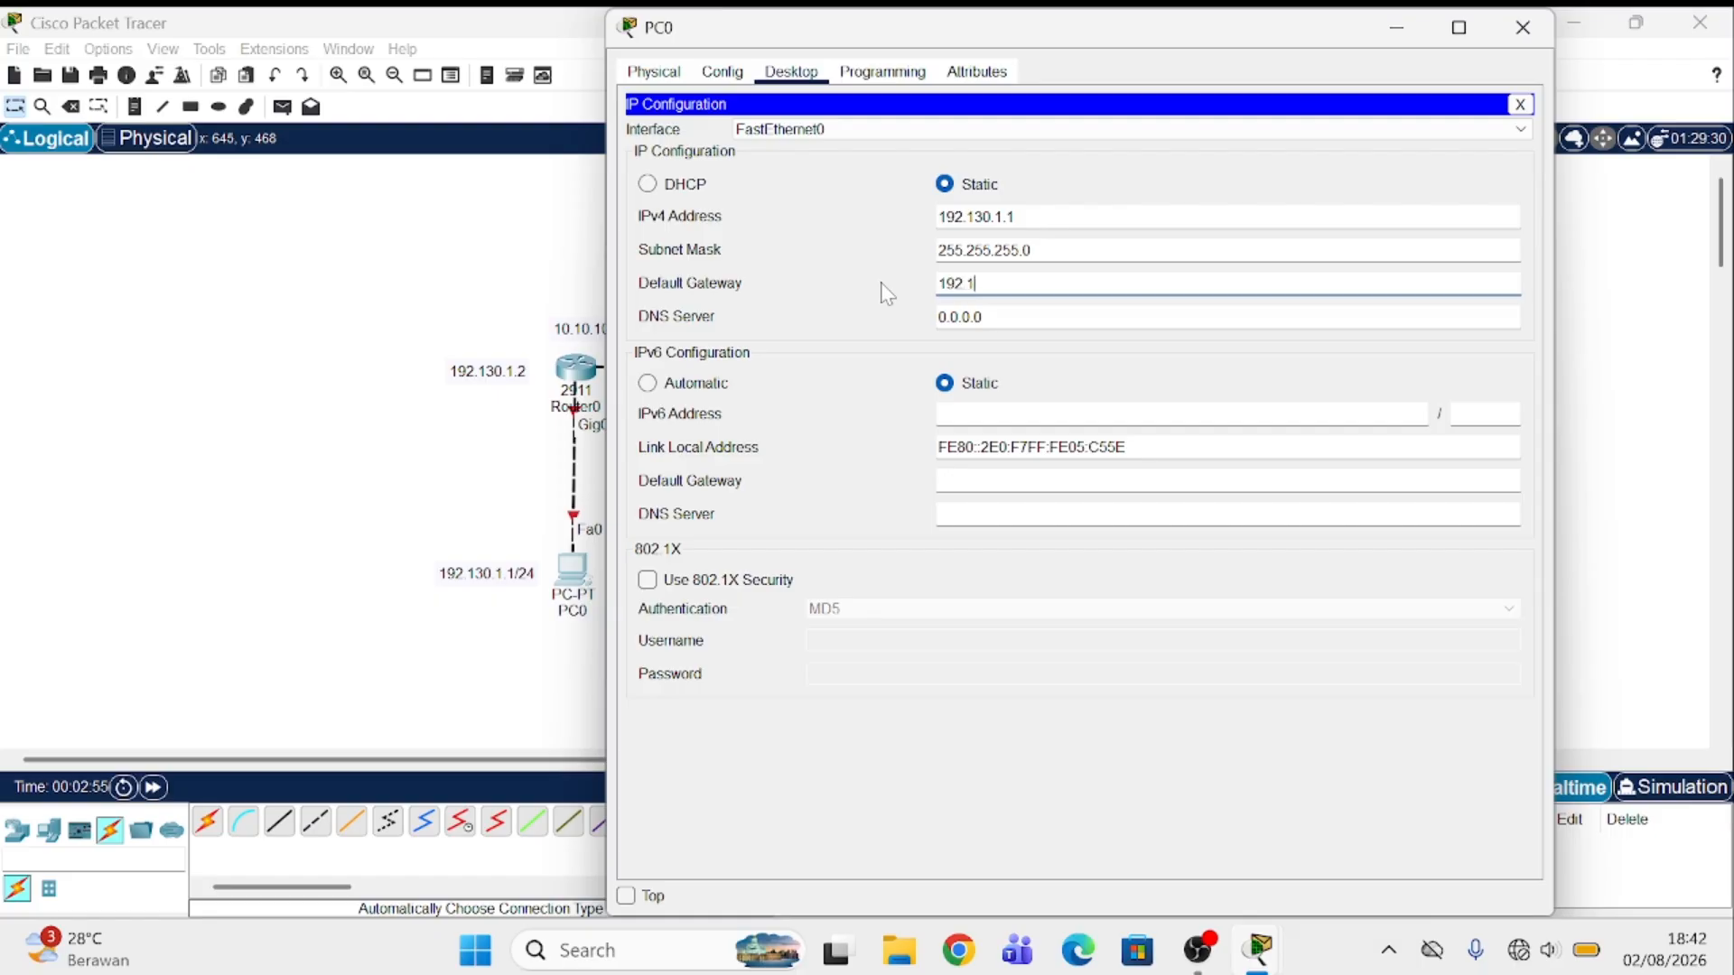
{"action": "type", "text": "30.2.1"}
{"action": "left_click", "coordinate": [1397, 27]}
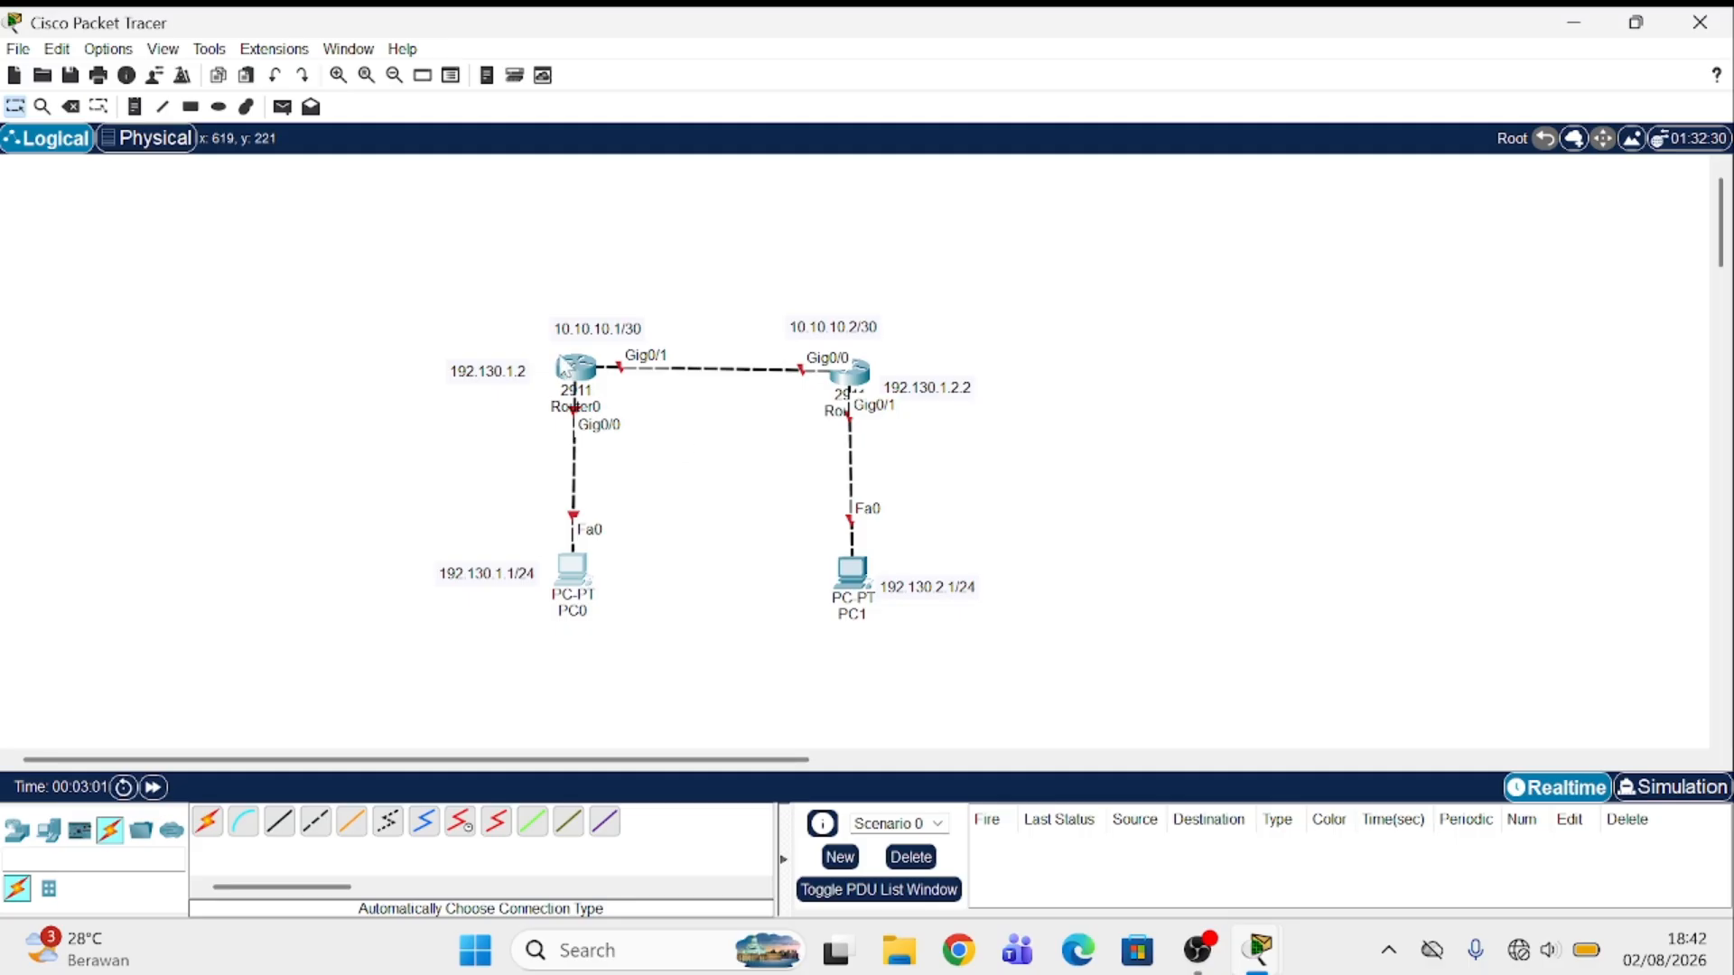
Step: Set PC1's static IPv4 address to 192.130.2.1 with subnet mask 255.255.255.0
{"action": "left_click", "coordinate": [852, 570]}
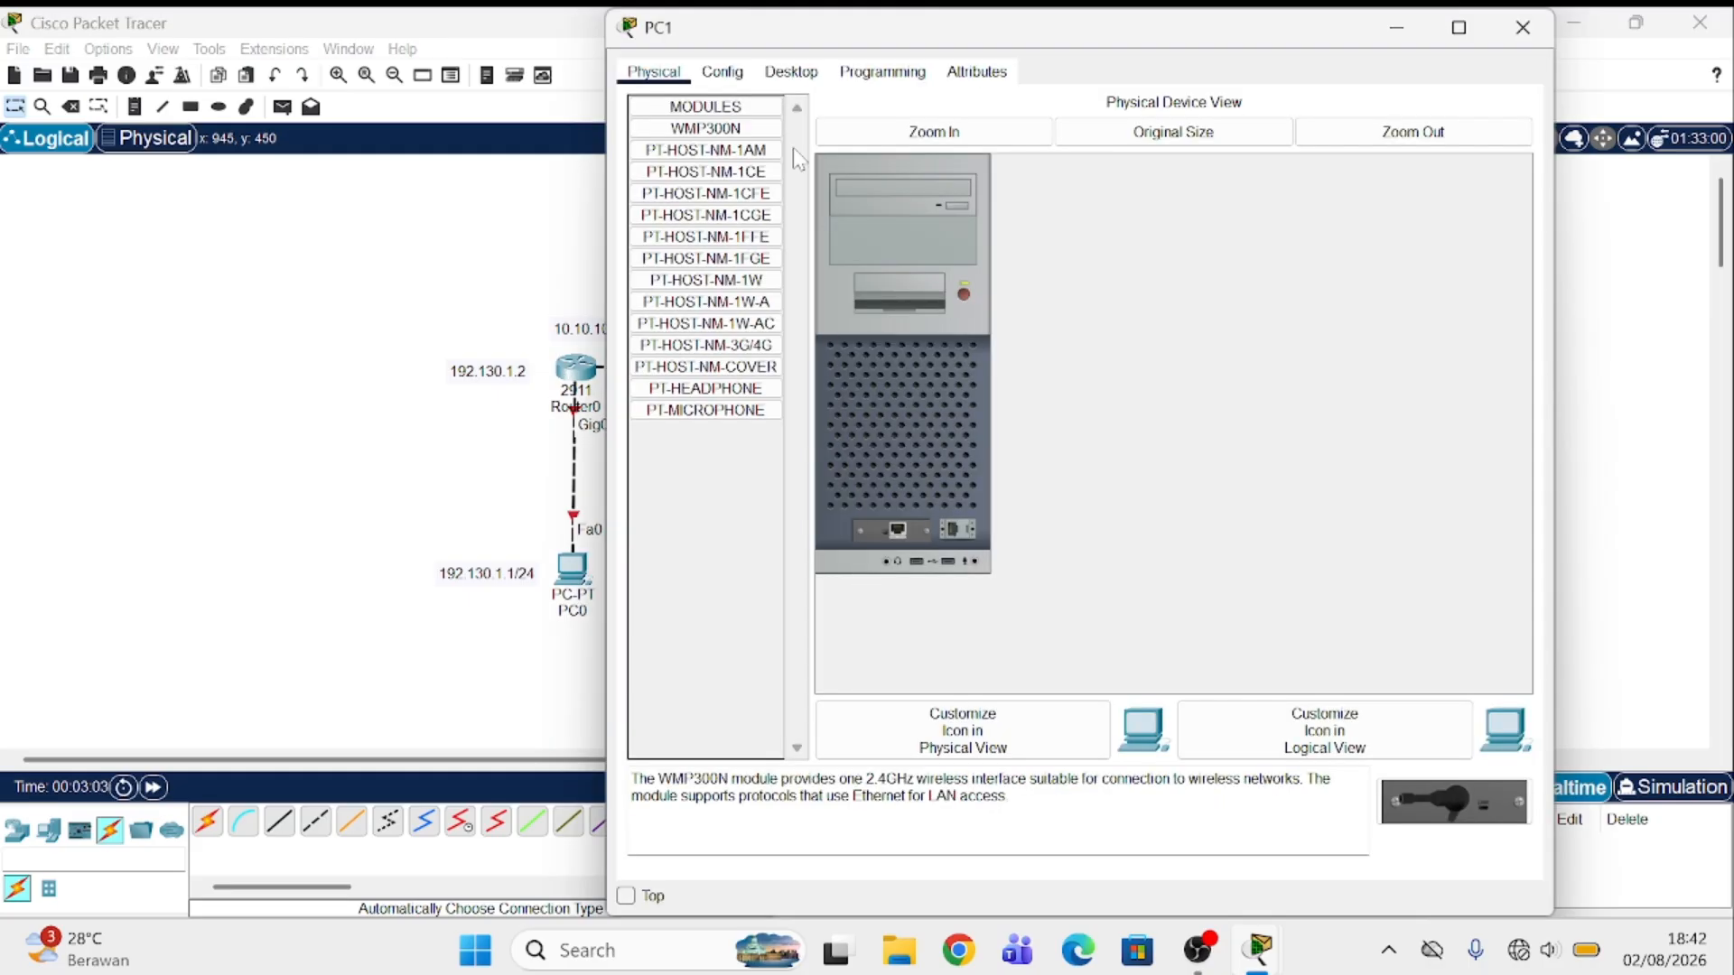
{"action": "left_click", "coordinate": [792, 73]}
{"action": "left_click", "coordinate": [671, 164]}
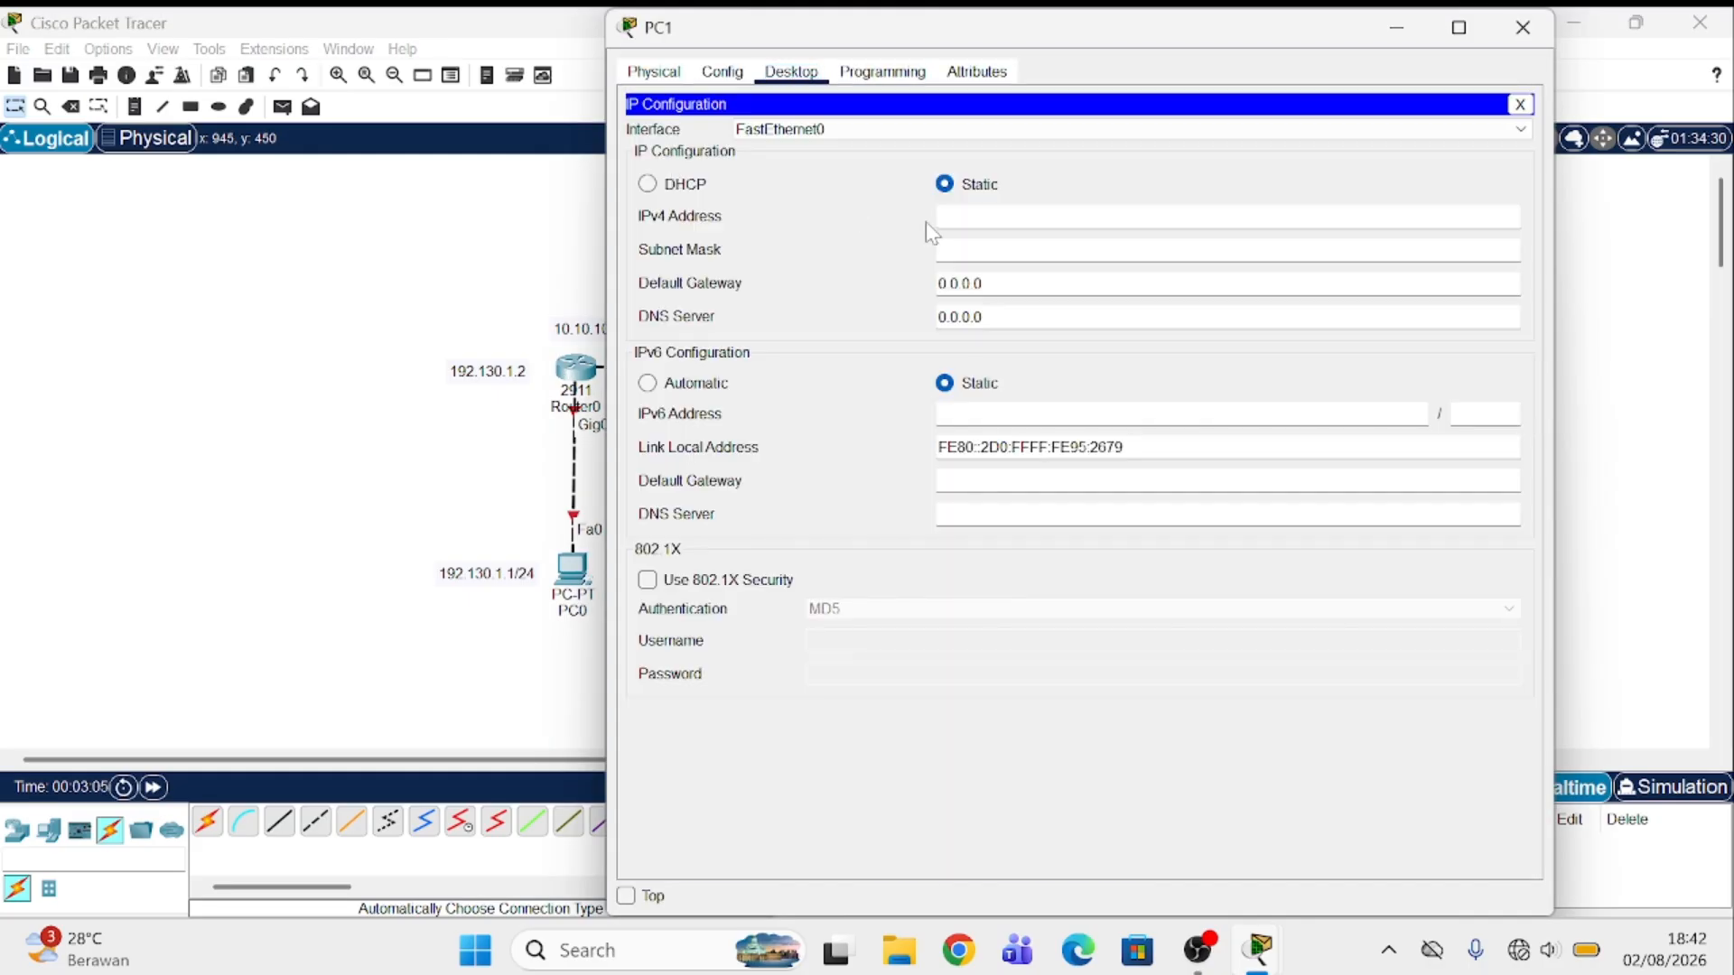
{"action": "type", "text": "192.130.2.1"}
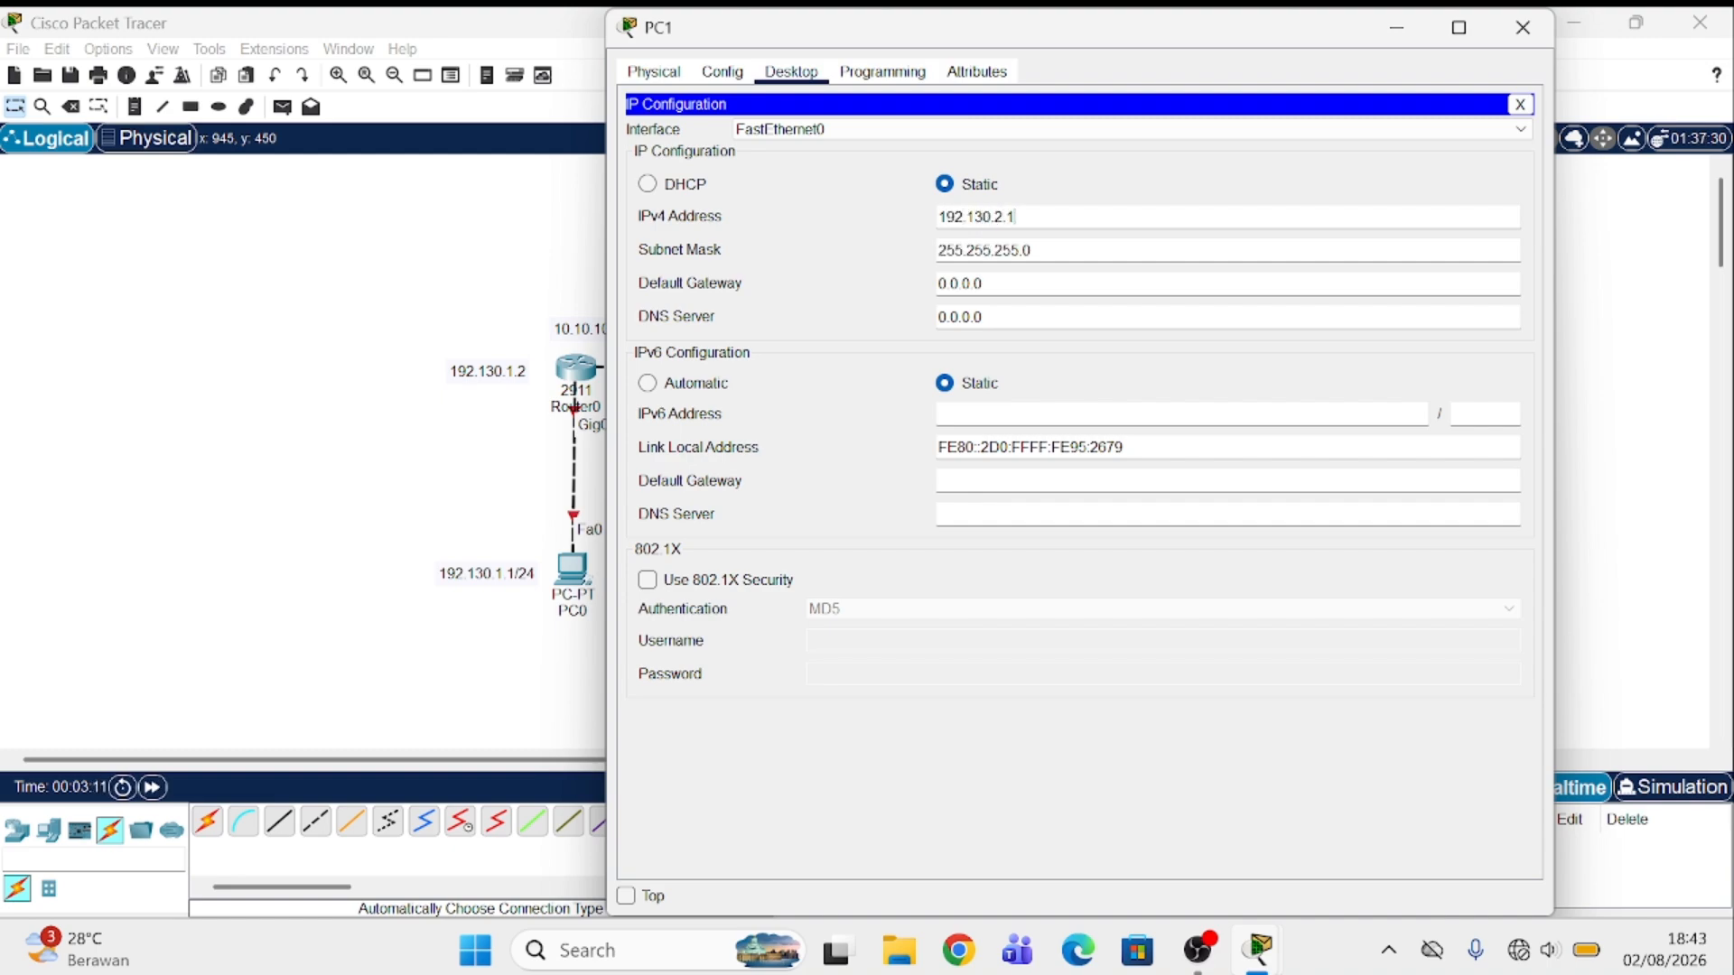
Step: Set PC1's default gateway to 192.130.2.2 and close its configuration window
{"action": "key", "text": "Tab"}
{"action": "key", "text": "Tab"}
{"action": "key", "text": "BackSpace"}
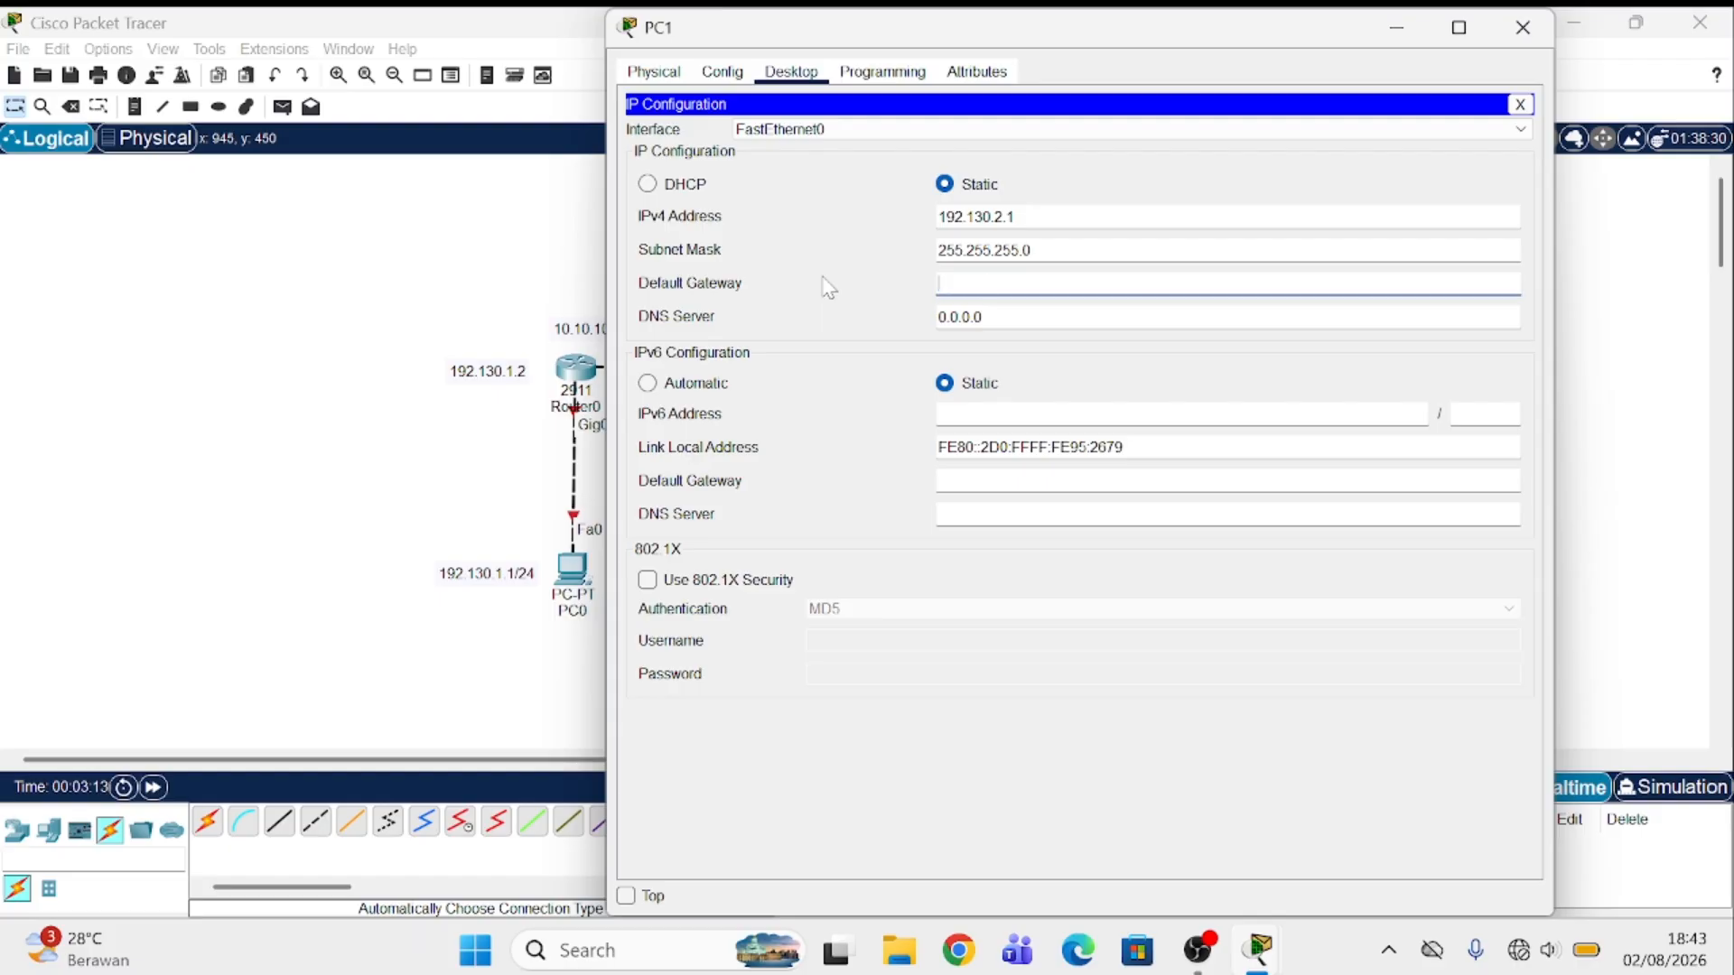
{"action": "type", "text": "192.130.2.2"}
{"action": "key", "text": "alt+F4"}
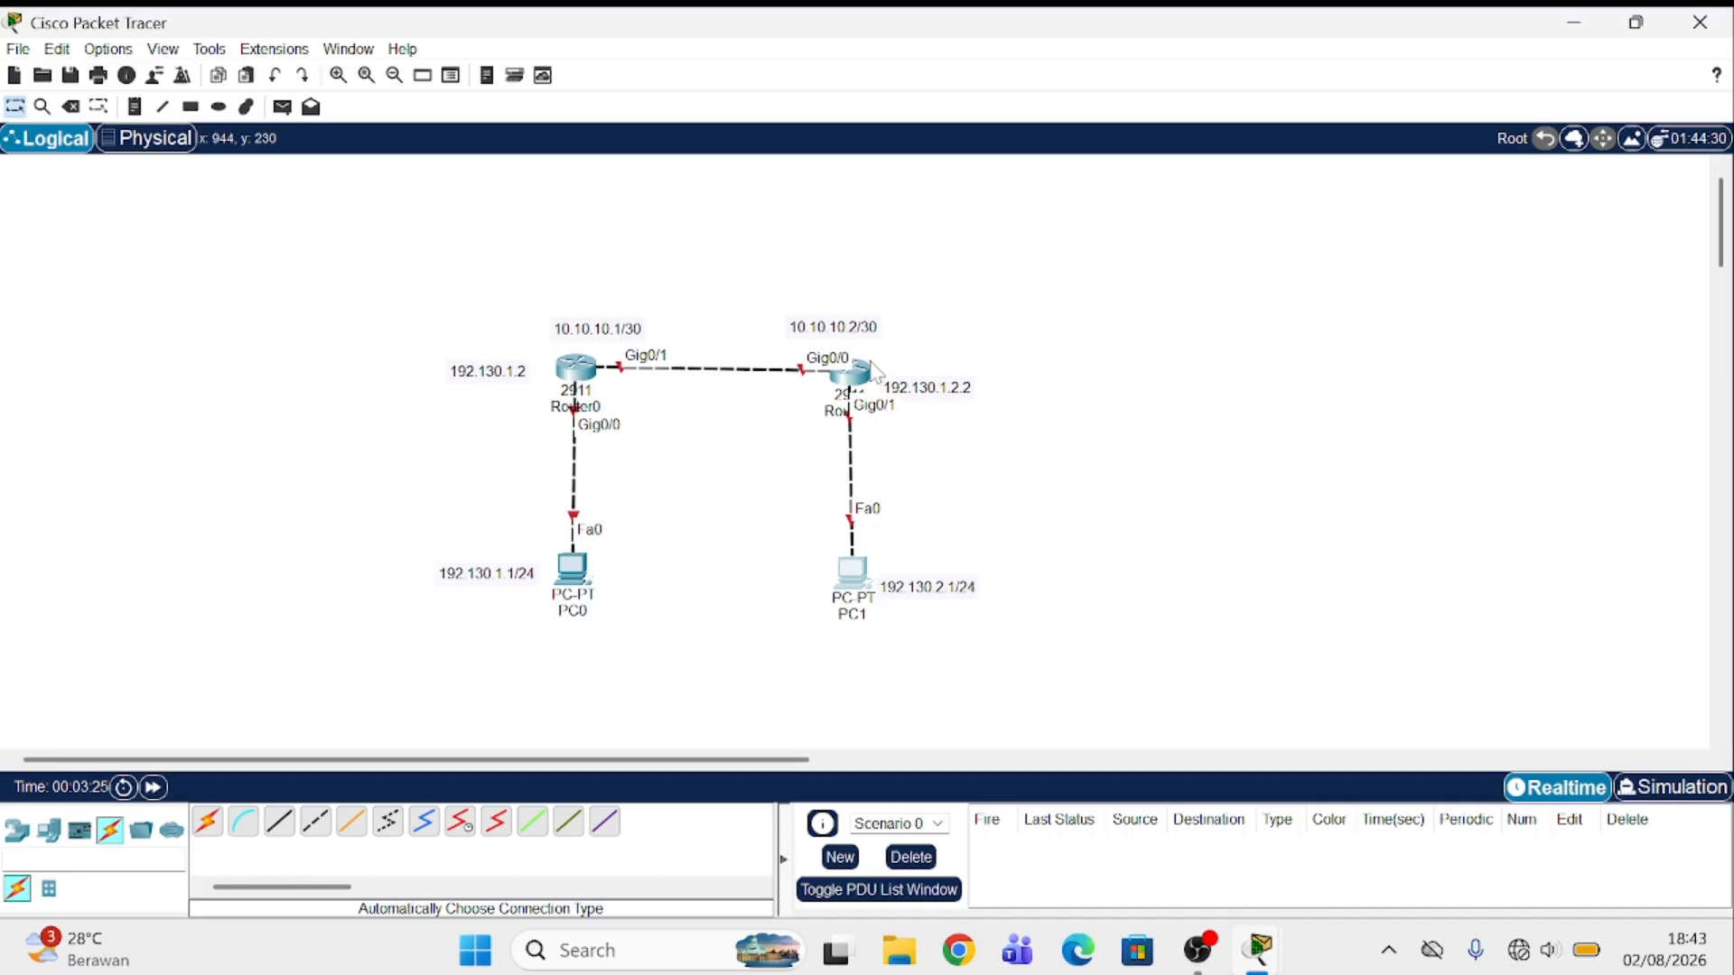
Step: Open Router0's command line, decline the initial configuration dialog, and start the session
{"action": "left_click", "coordinate": [593, 375]}
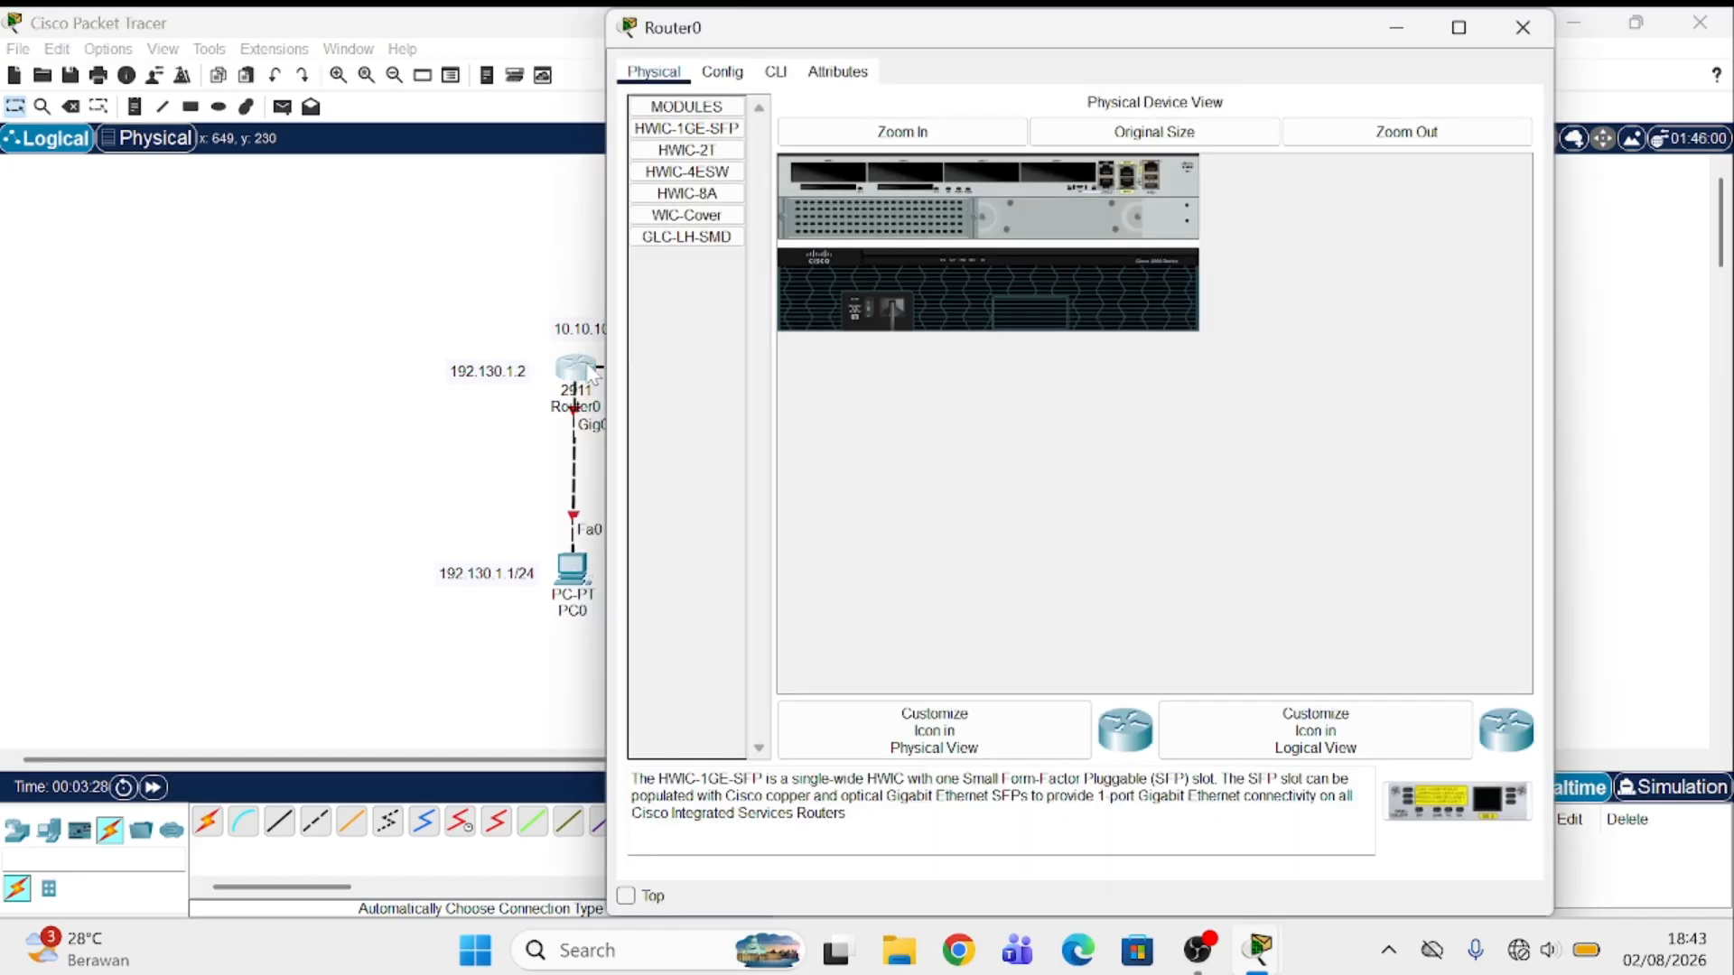
{"action": "left_click", "coordinate": [780, 76]}
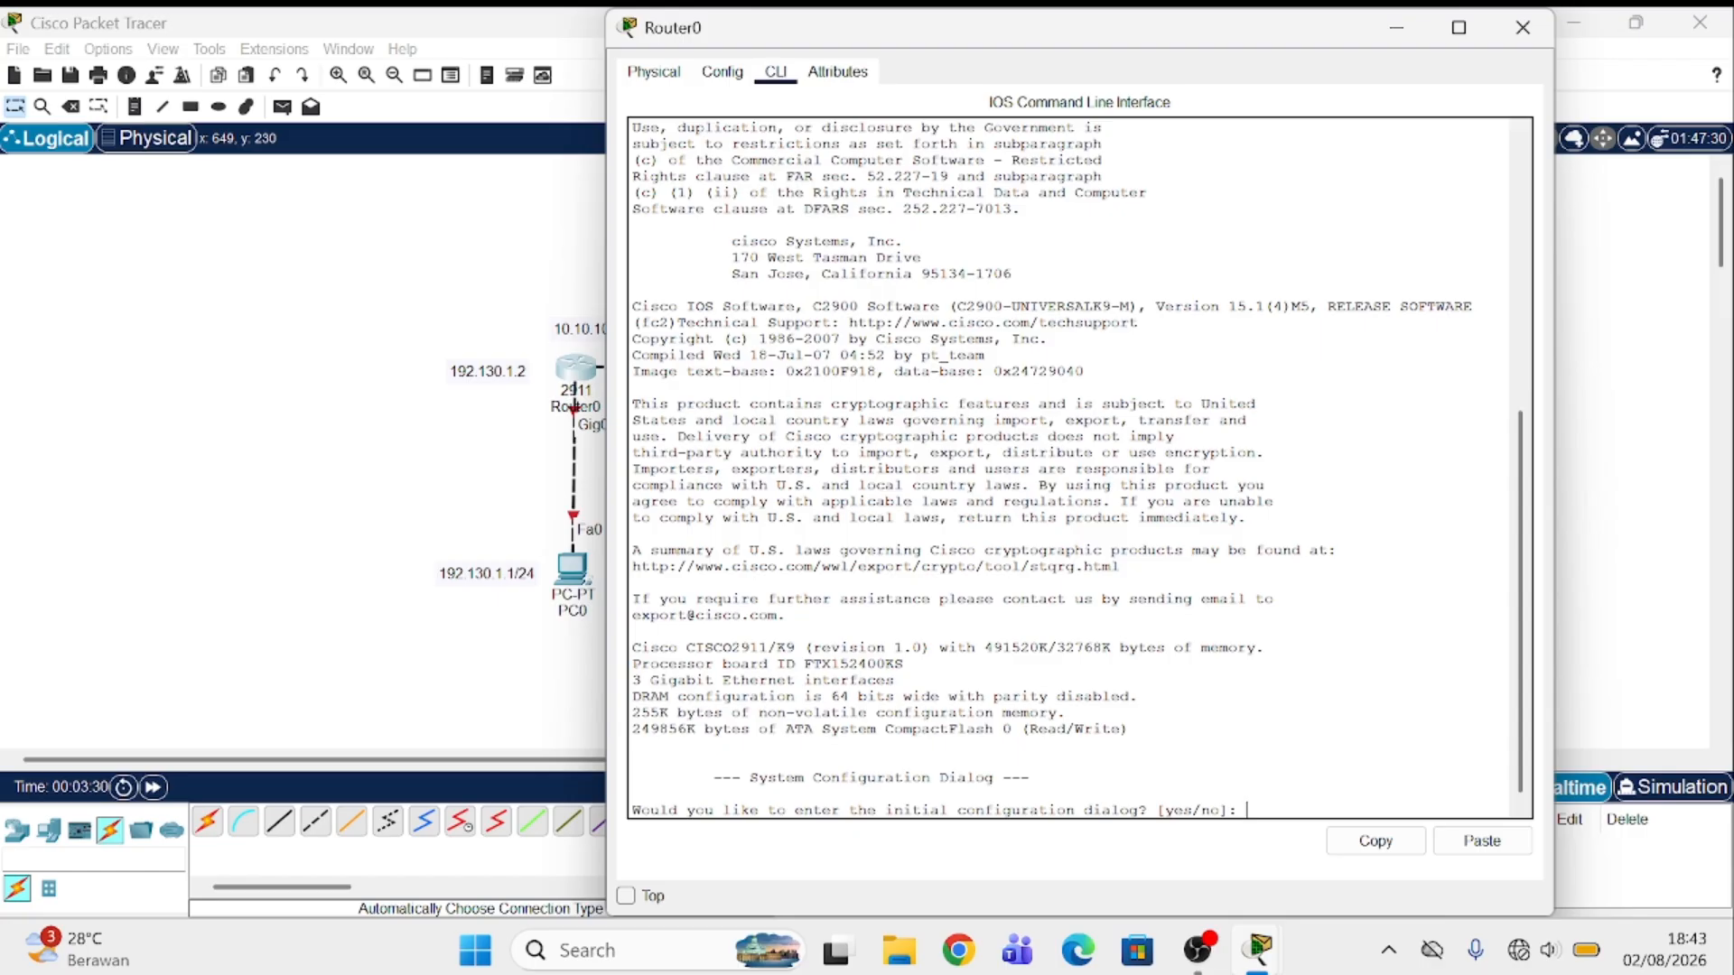
{"action": "type", "text": "no"}
{"action": "key", "text": "Return"}
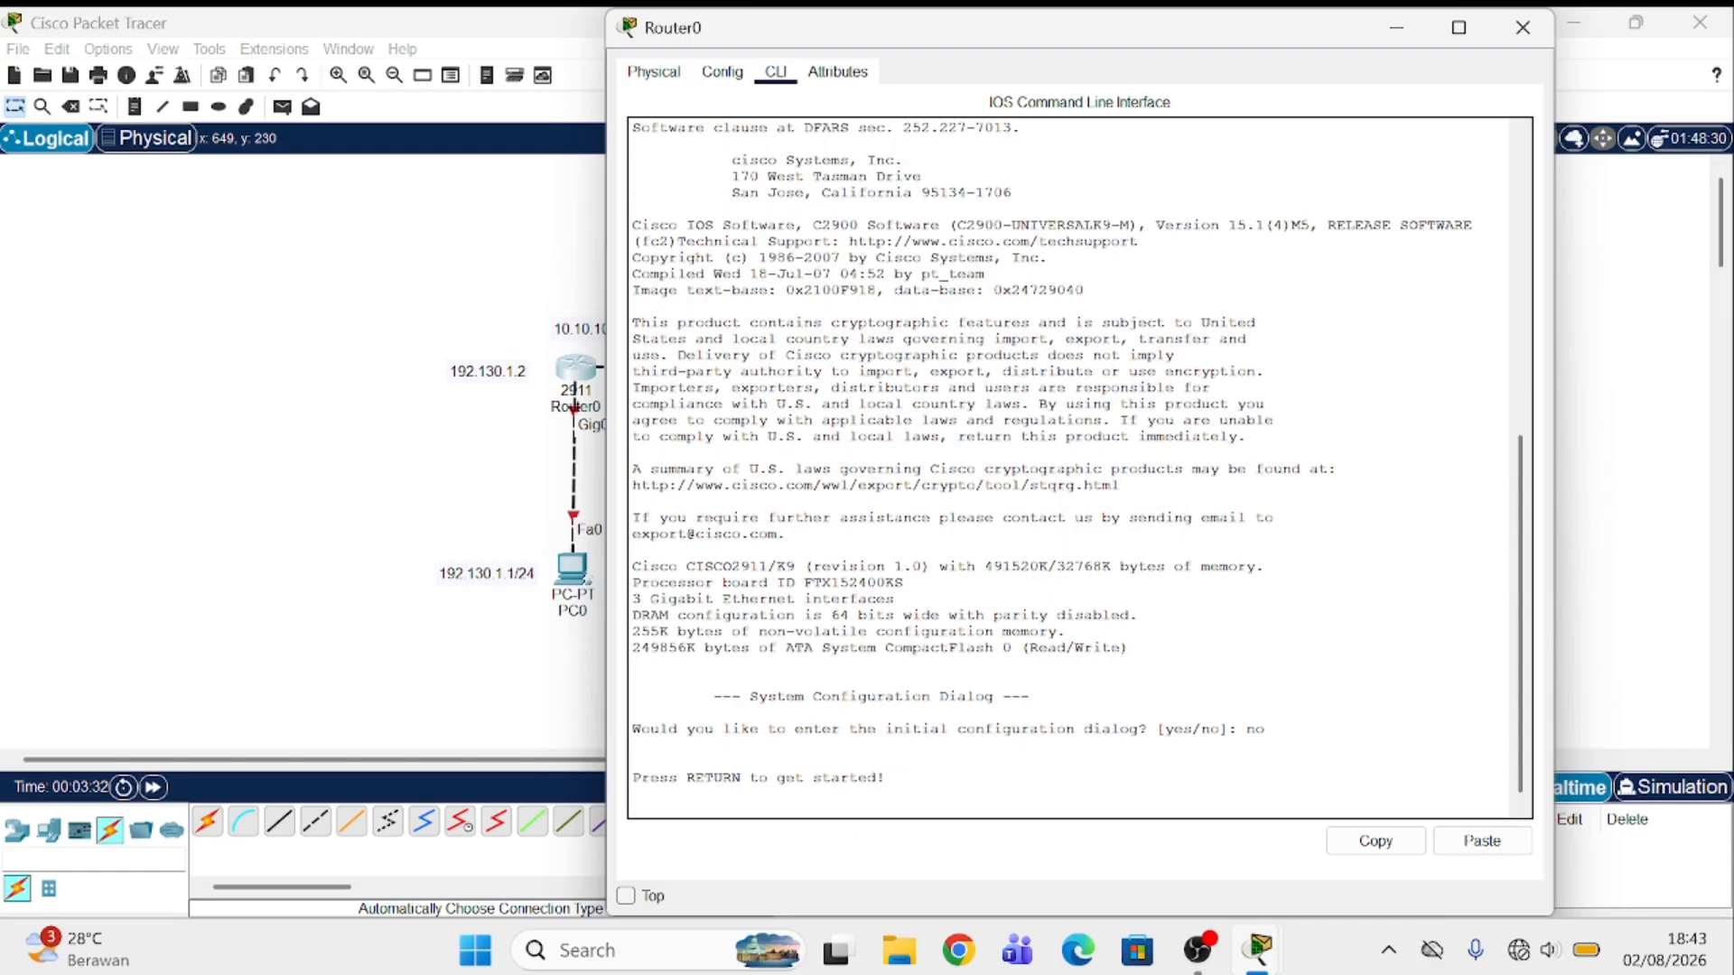
{"action": "key", "text": "Return"}
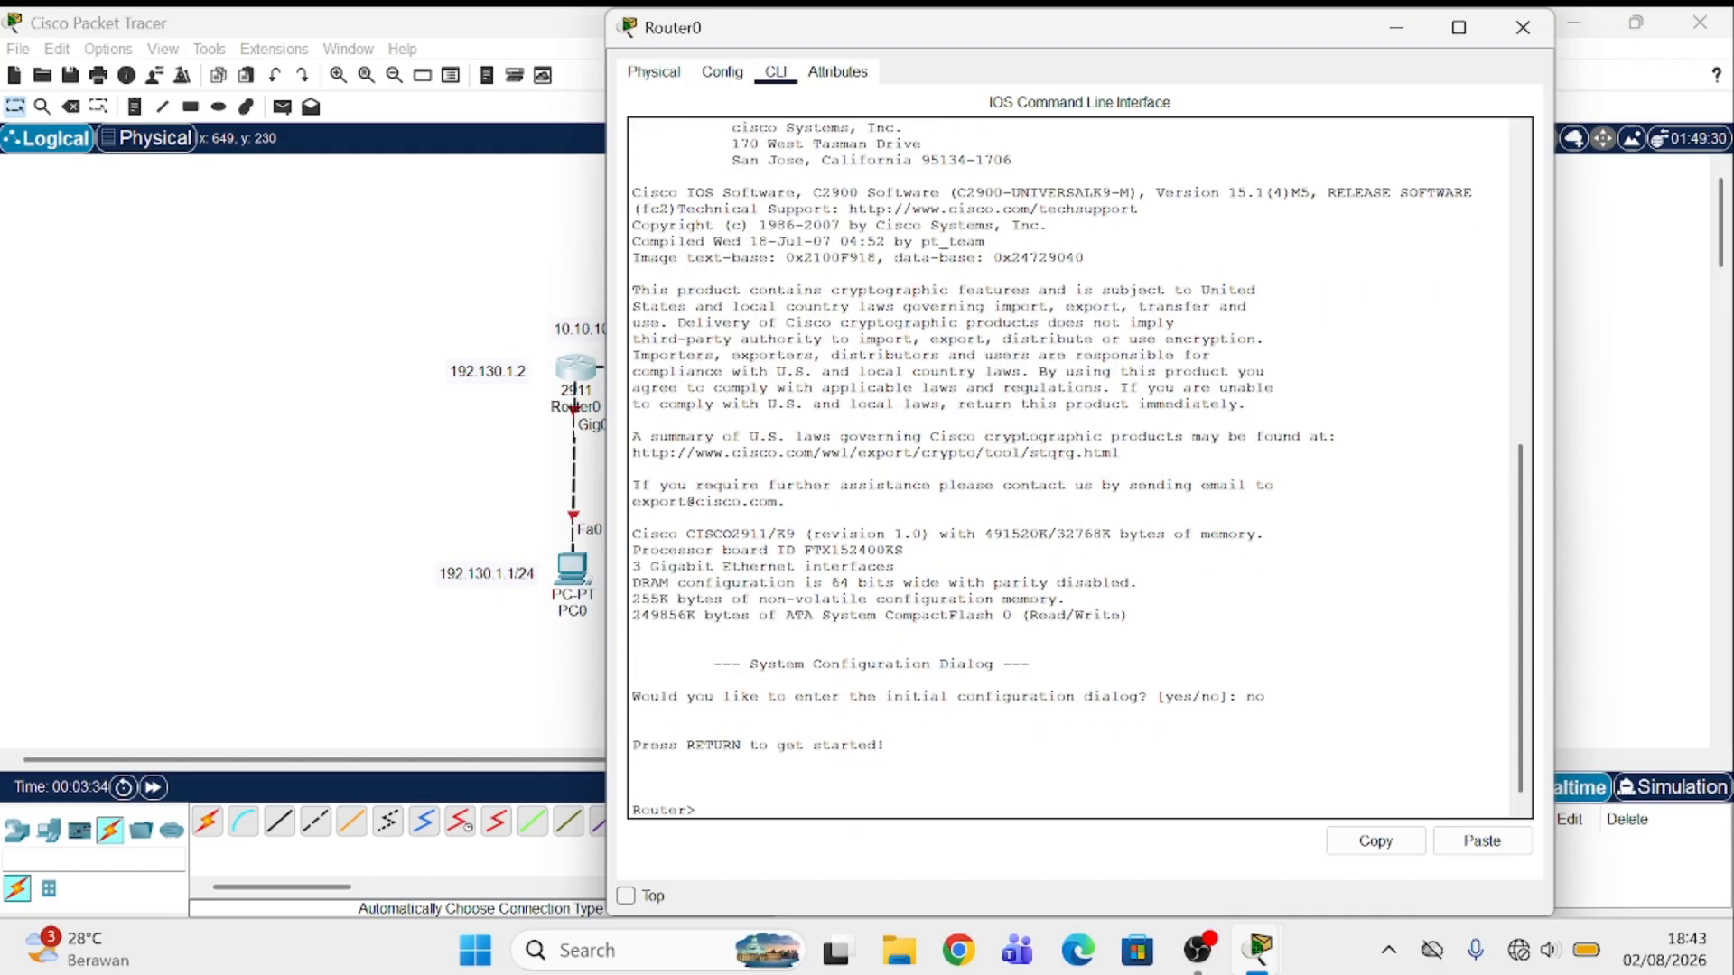
Step: Enter privileged mode on Router0 with en and global configuration mode with conf t
{"action": "type", "text": "en"}
{"action": "key", "text": "Return"}
{"action": "type", "text": "con"}
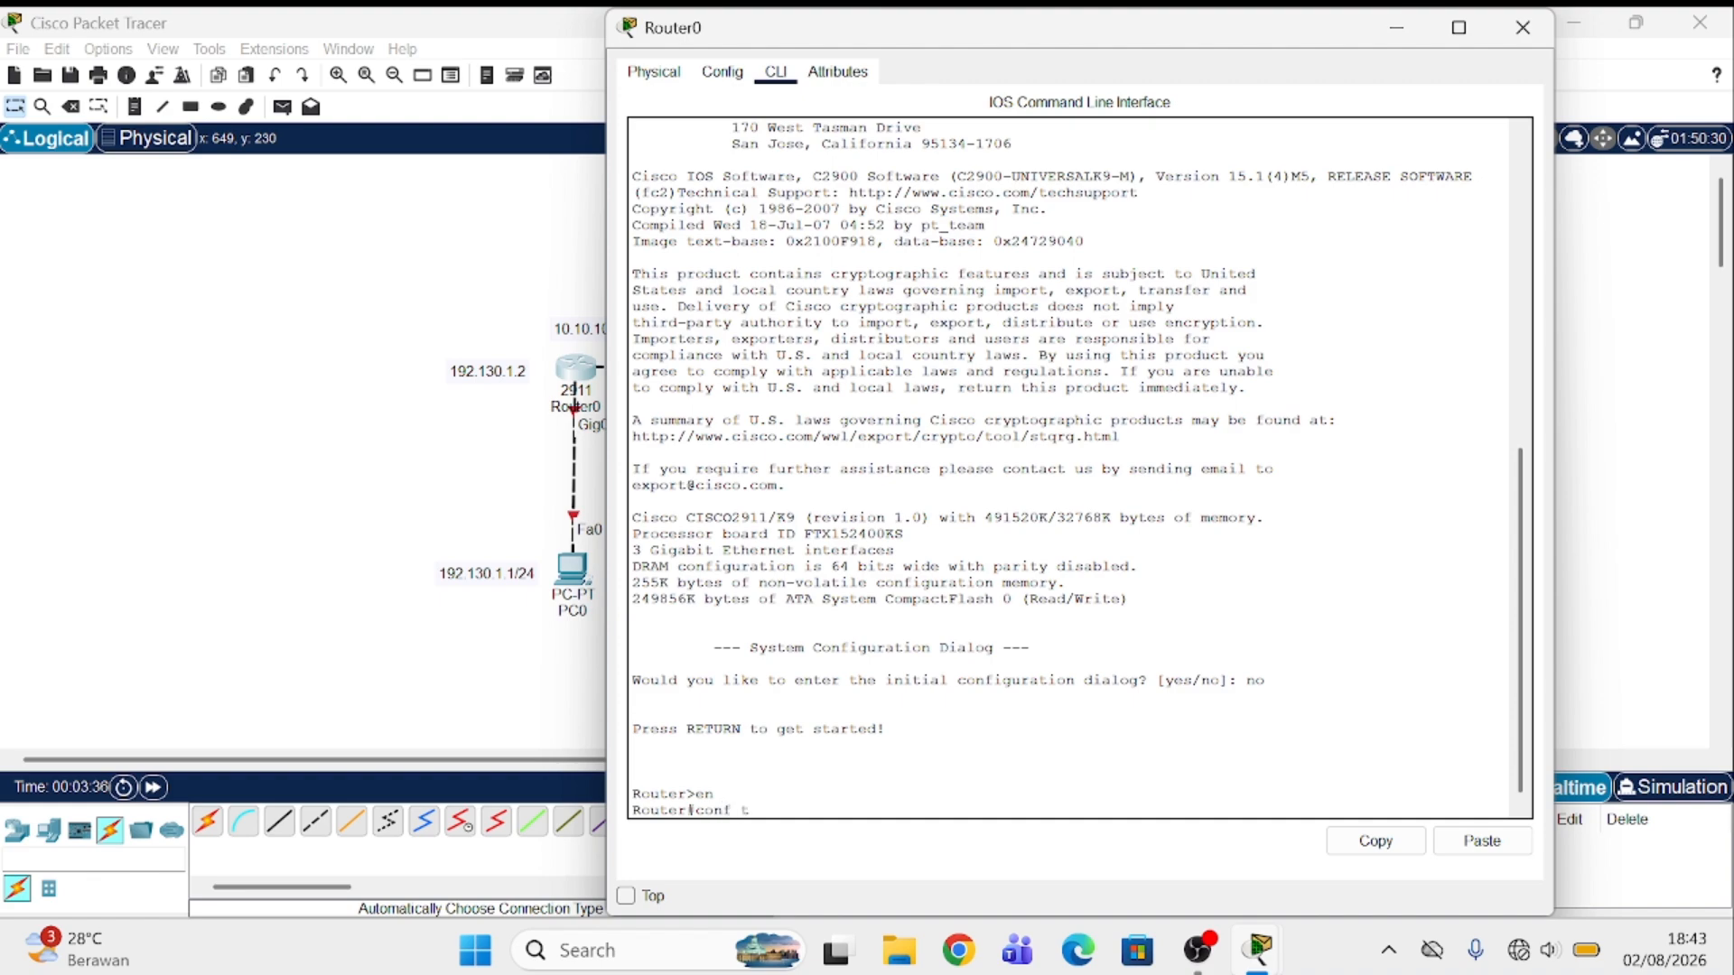
{"action": "type", "text": "f t"}
{"action": "key", "text": "Return"}
Step: Select the interface range gig0/0-1 on Router0, enable both interfaces with no shutdown, and put the router window away
{"action": "type", "text": "int"}
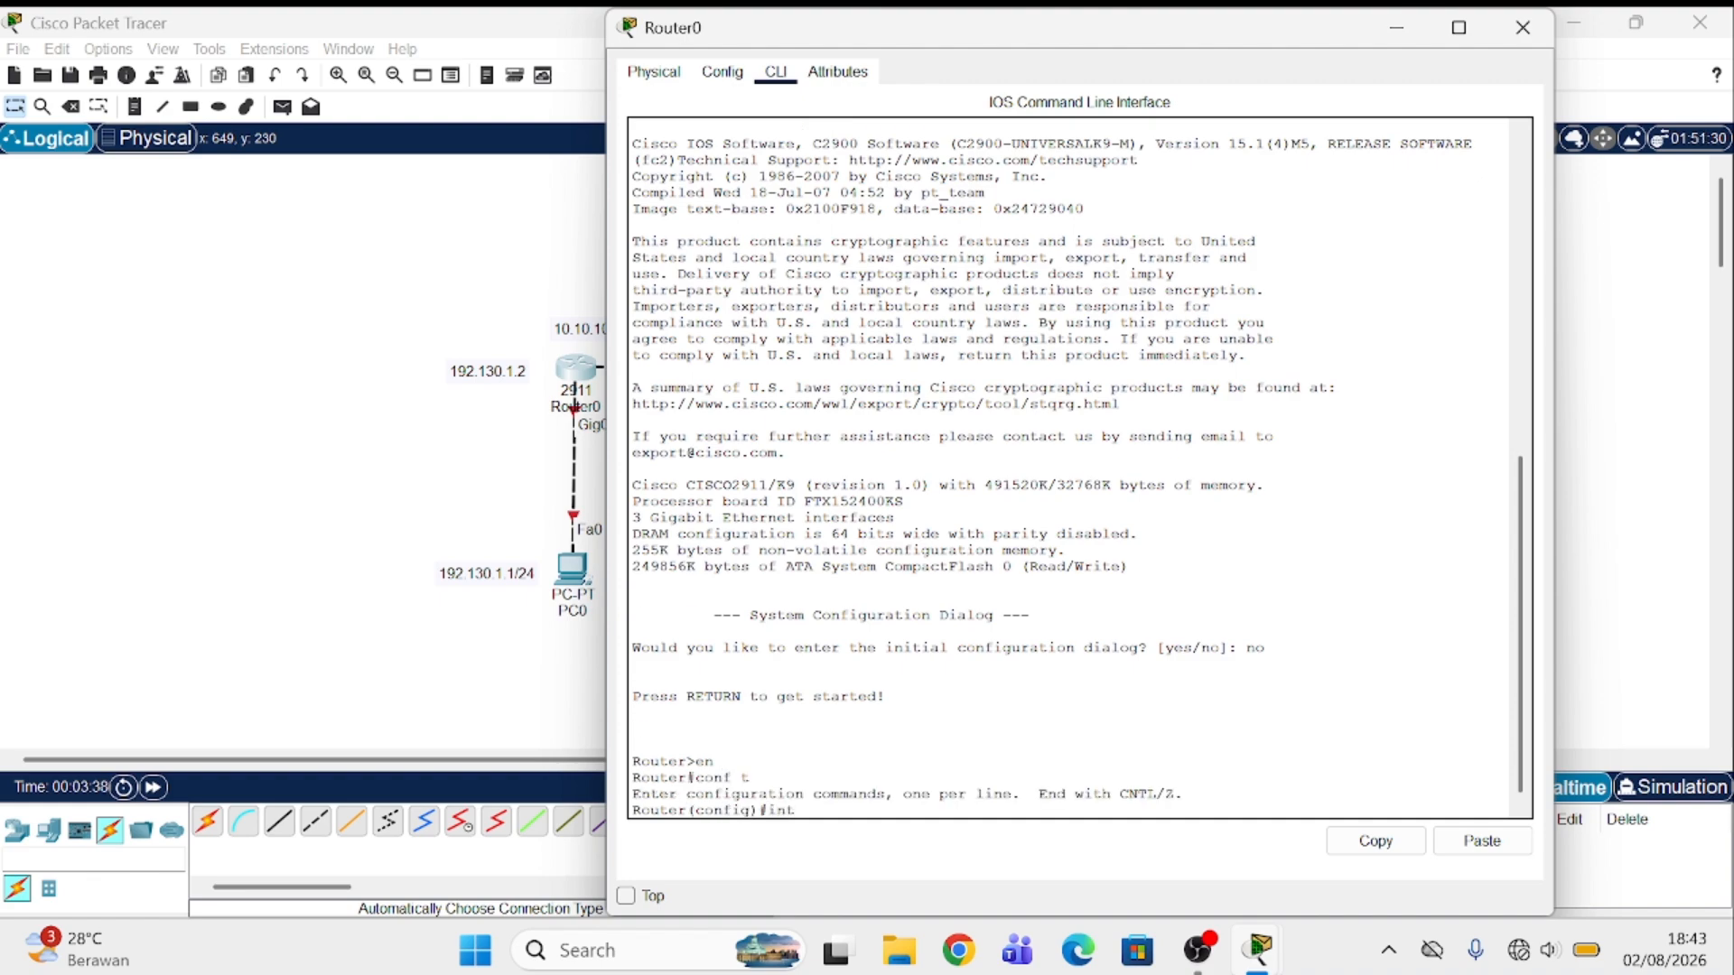
{"action": "type", "text": " fa"}
{"action": "left_click", "coordinate": [1403, 35]}
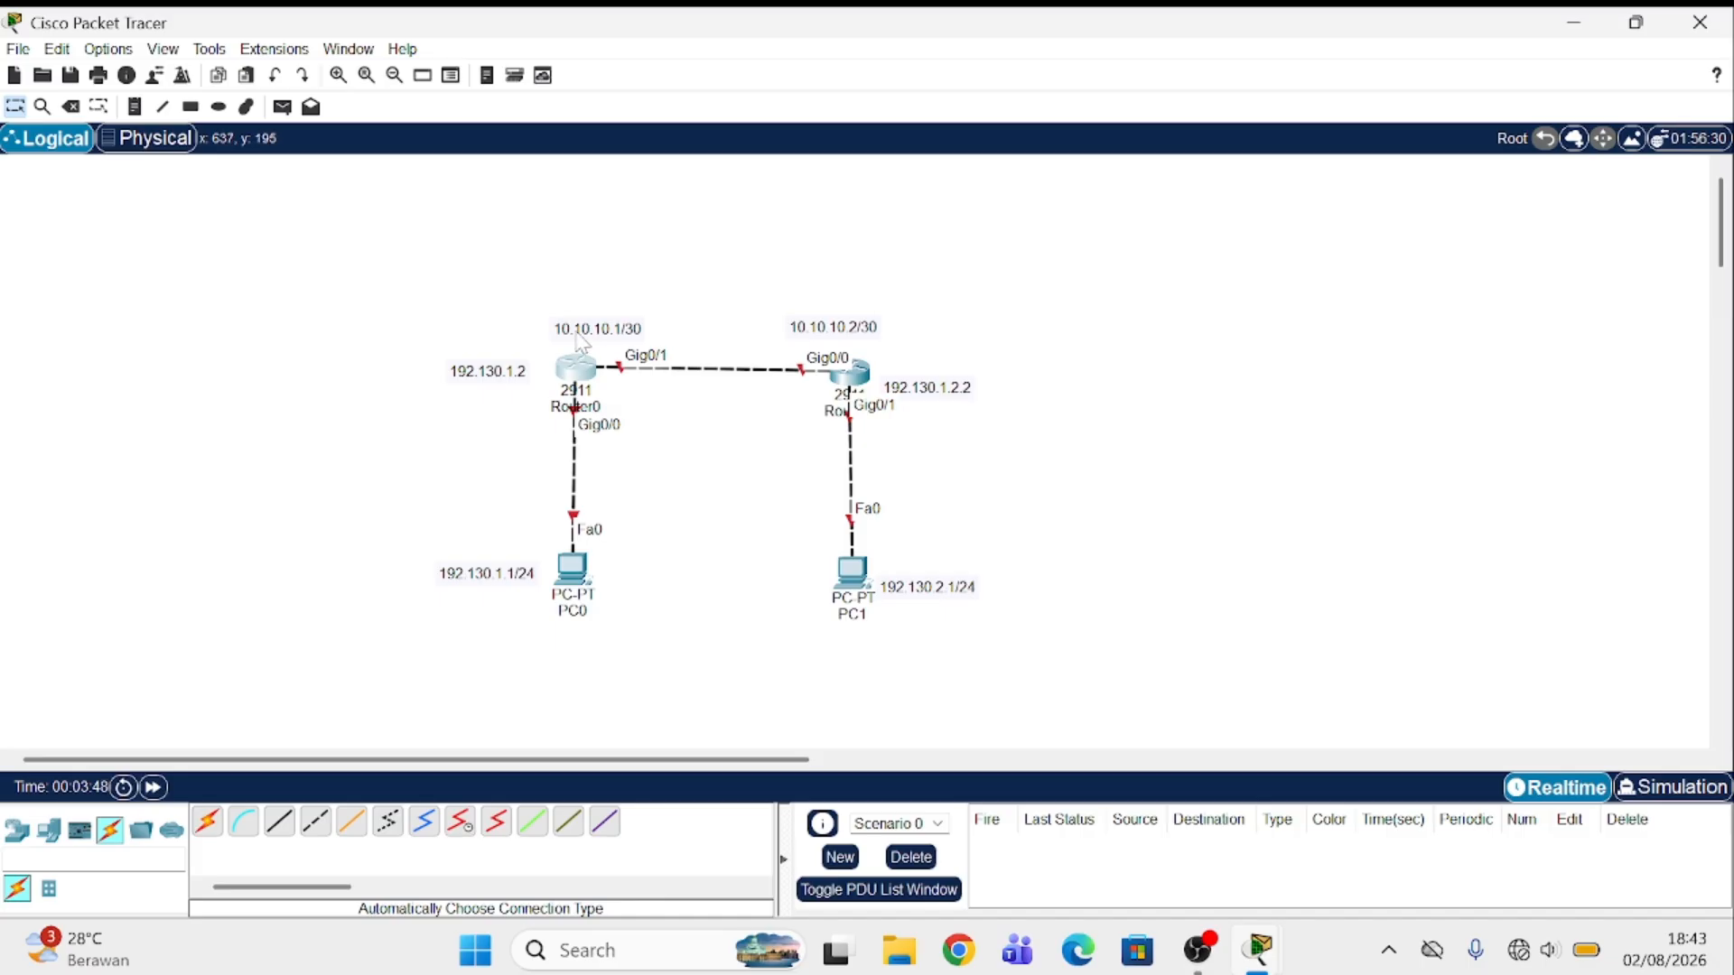
{"action": "left_click", "coordinate": [587, 369]}
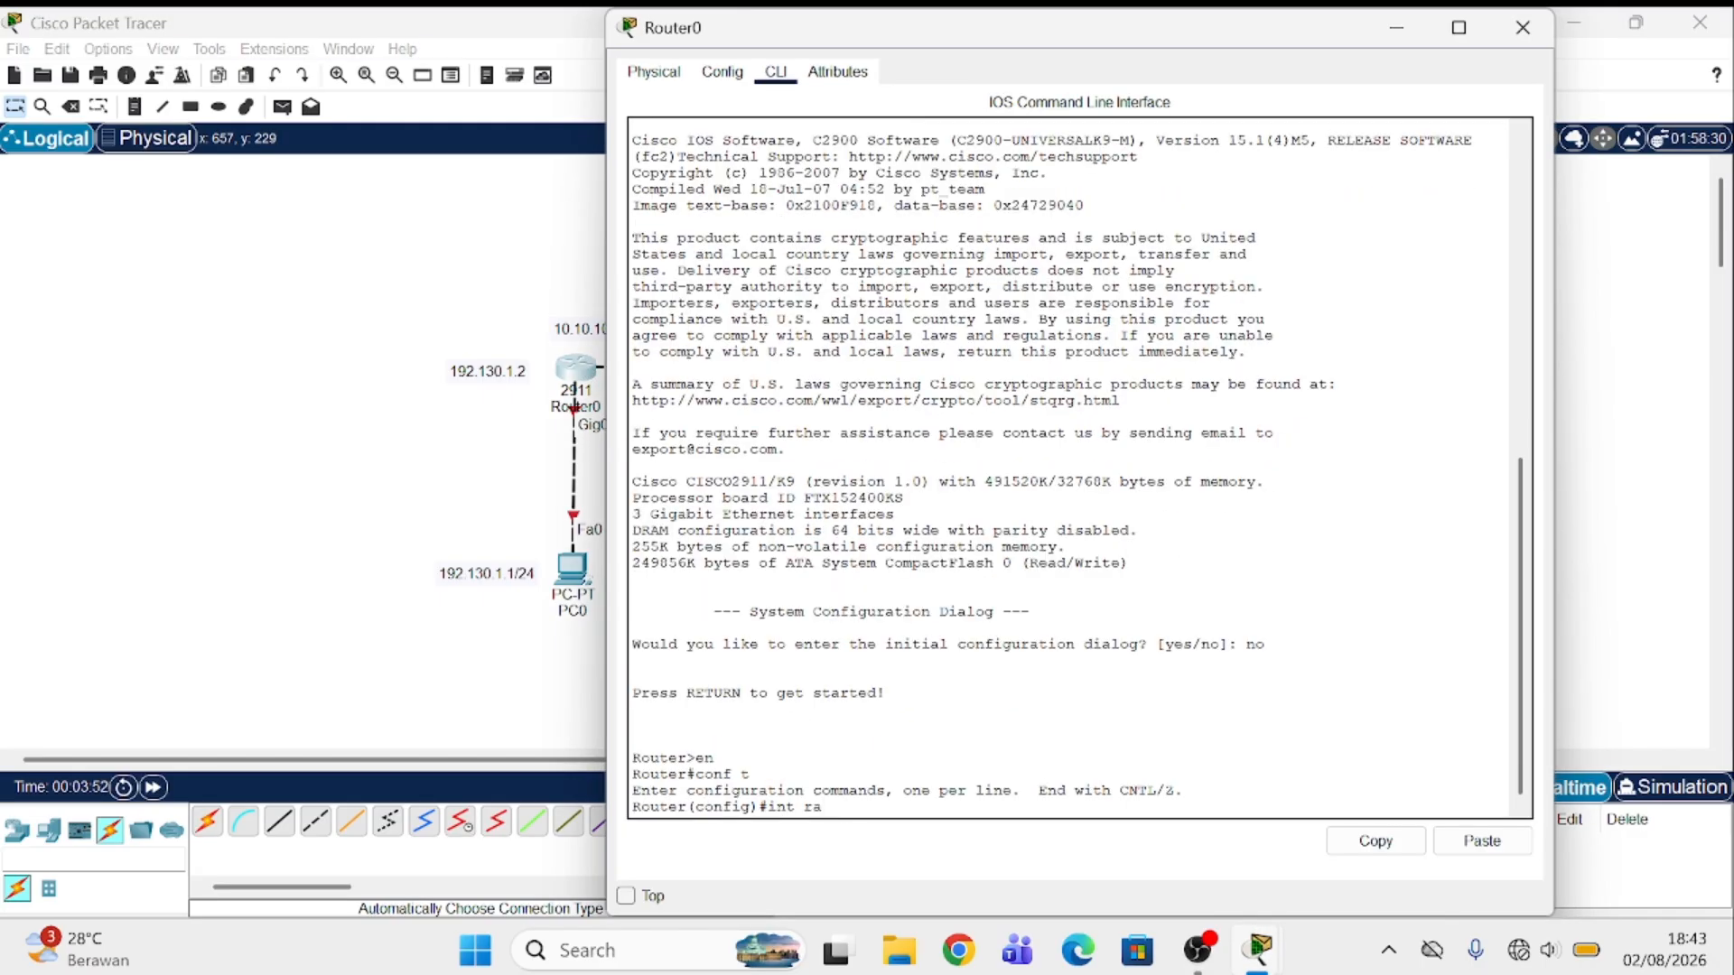
{"action": "type", "text": "gig0/0-1"}
{"action": "key", "text": "Return"}
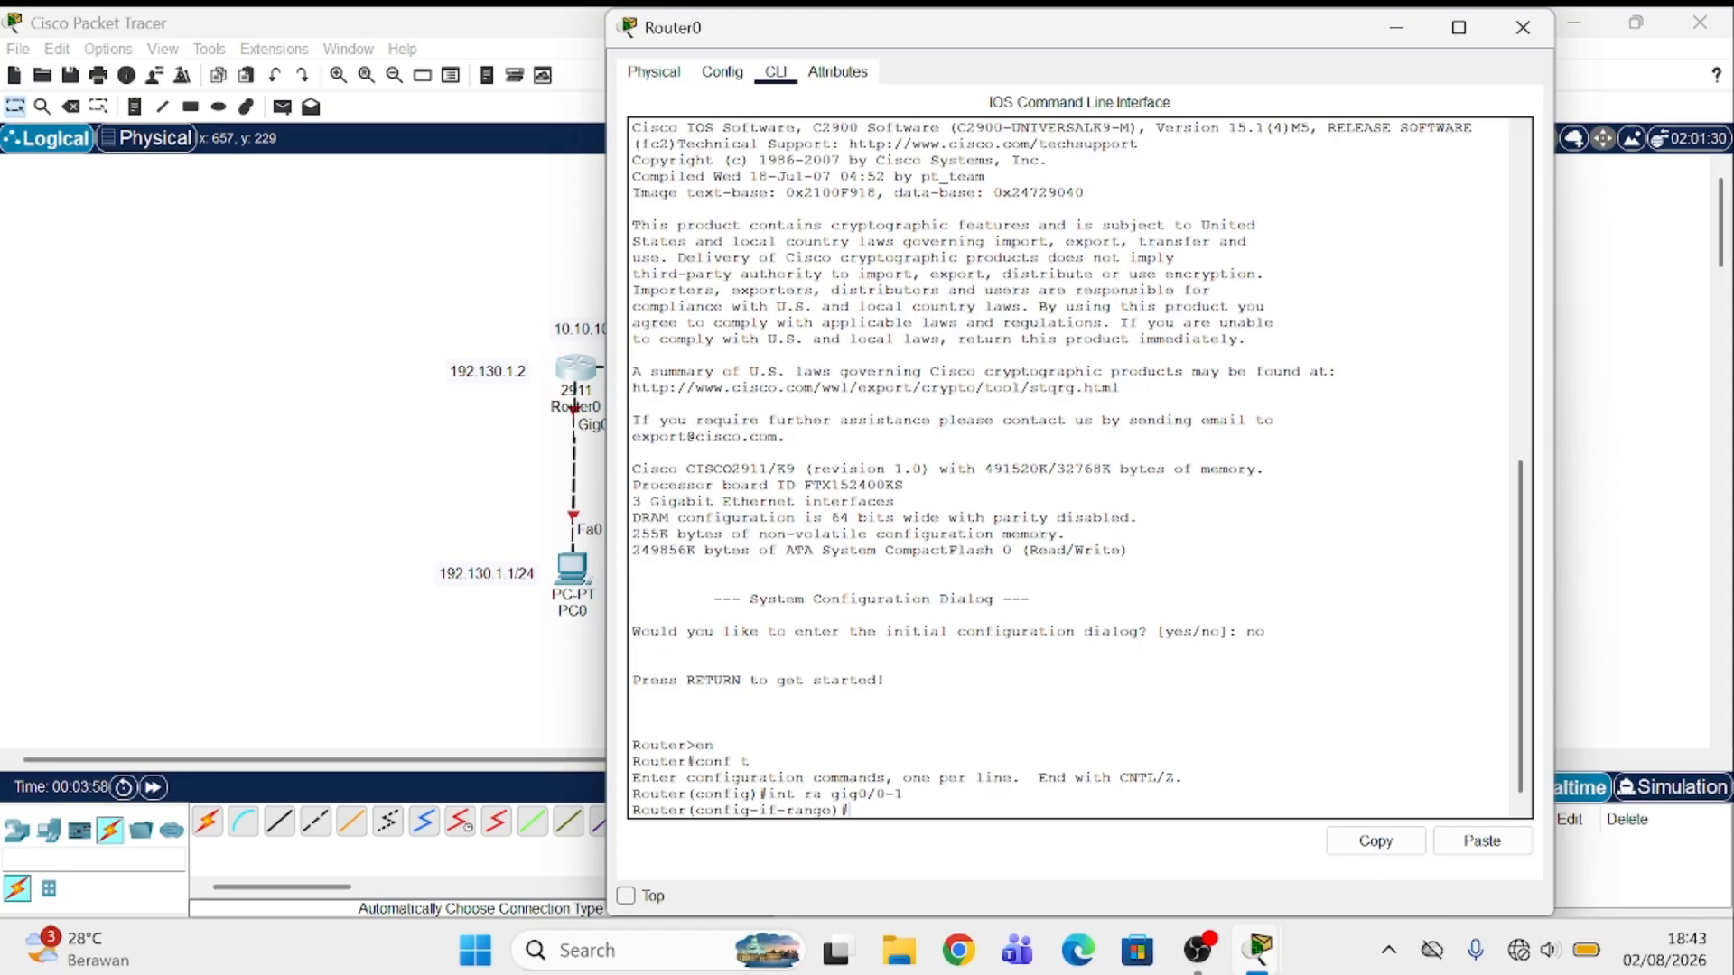
{"action": "type", "text": "no shutdown"}
{"action": "key", "text": "Return"}
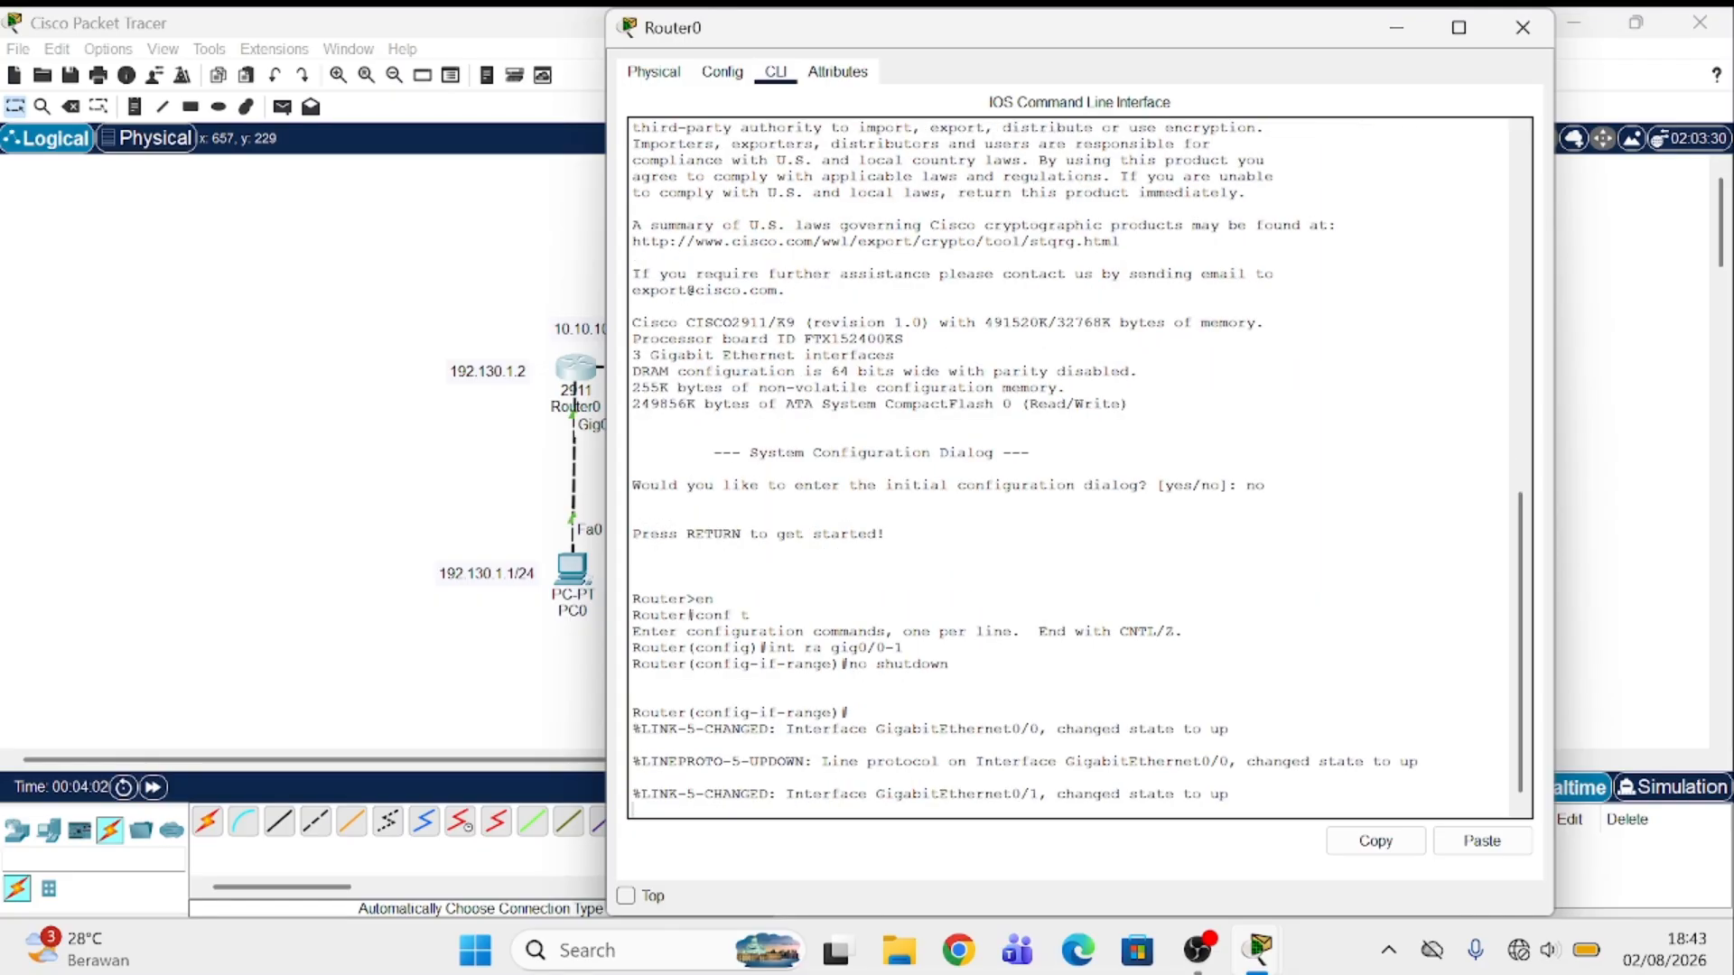
{"action": "left_click", "coordinate": [1397, 27]}
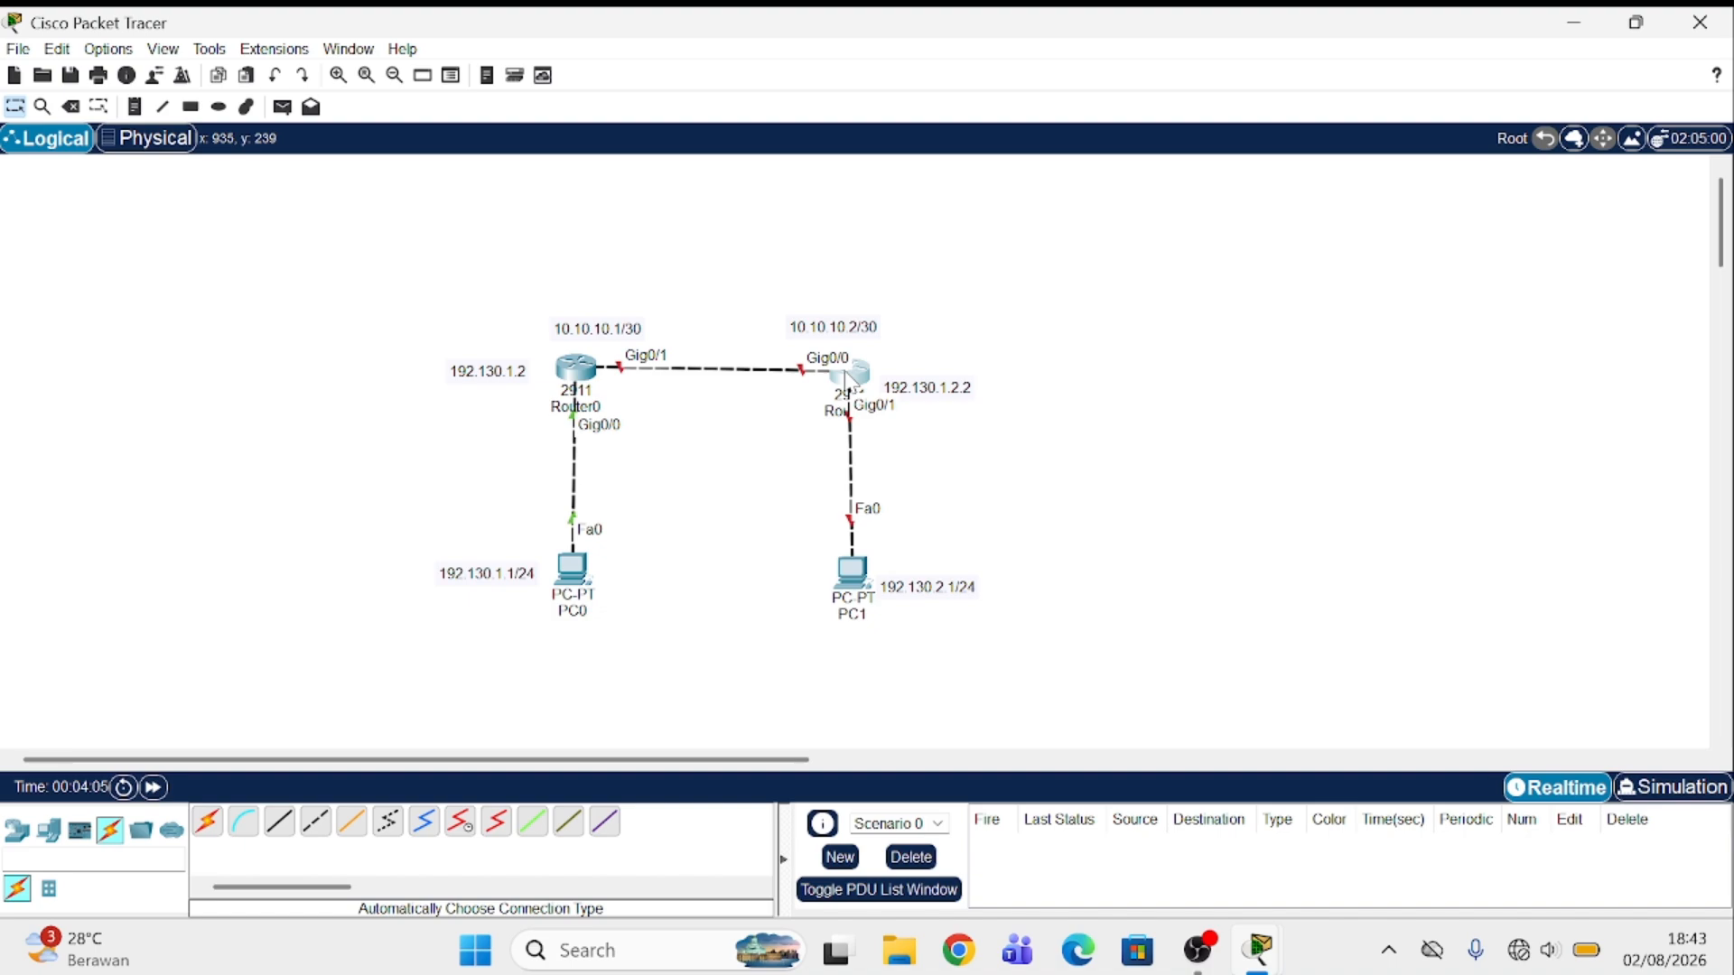
Step: Open Router1's command line, decline the initial configuration dialog, and start the session
{"action": "left_click", "coordinate": [847, 374]}
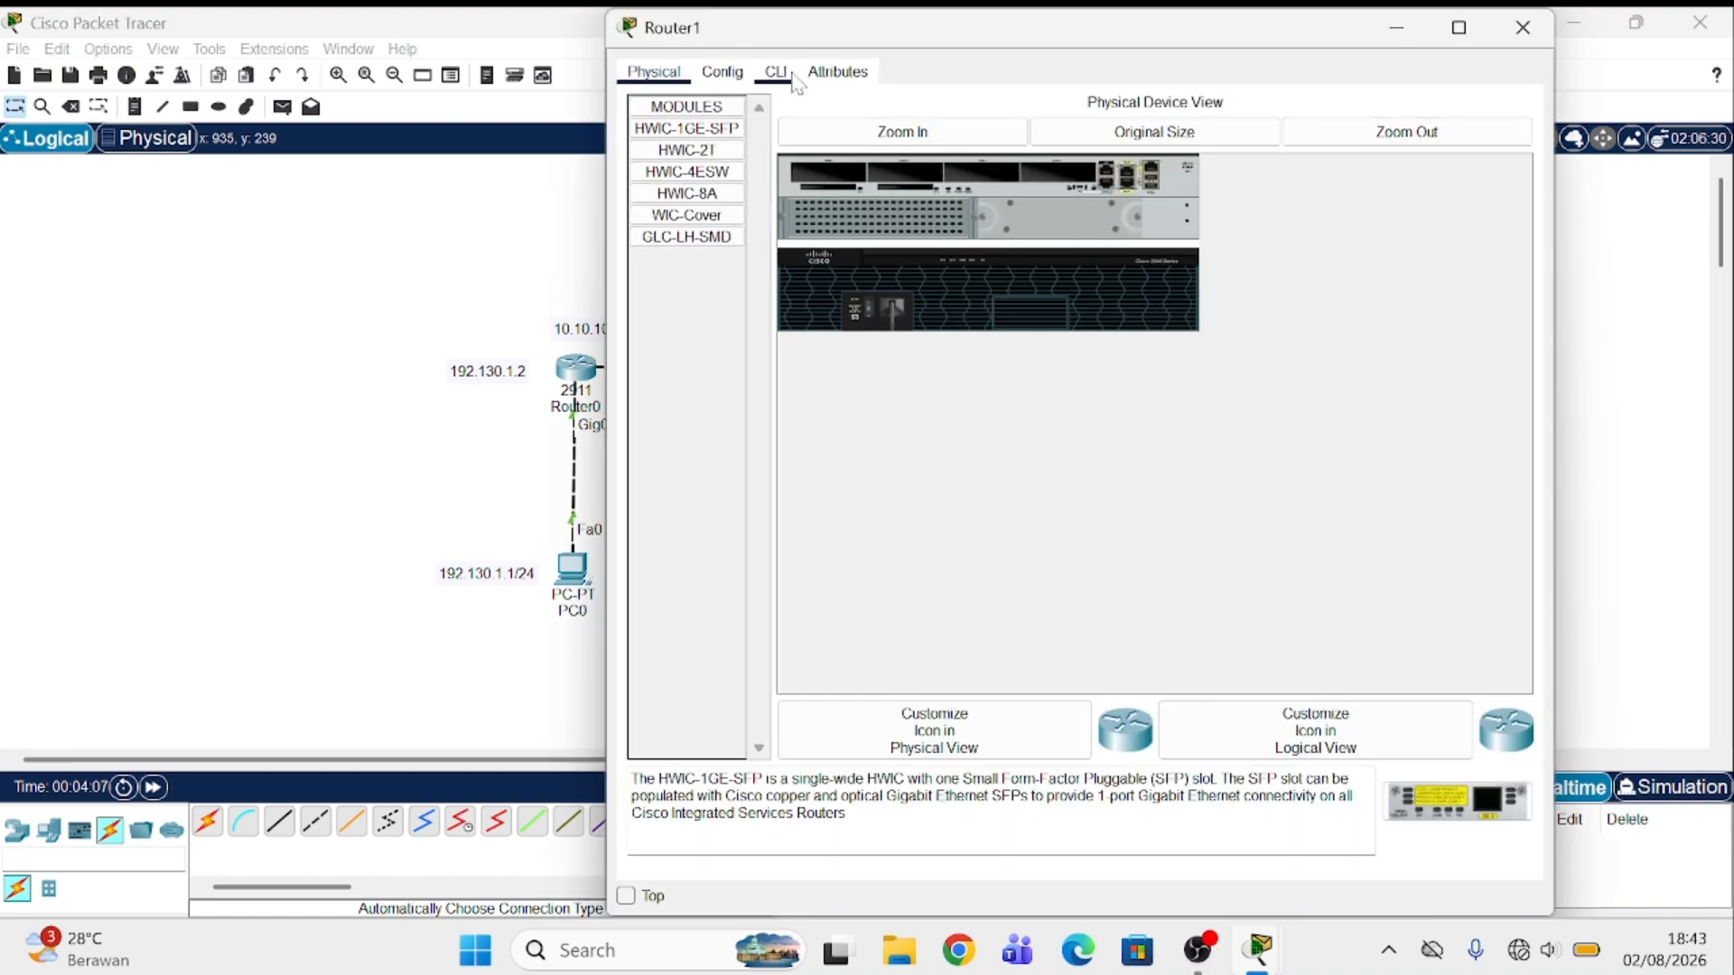
{"action": "left_click", "coordinate": [776, 74]}
{"action": "type", "text": "no"}
{"action": "key", "text": "Return"}
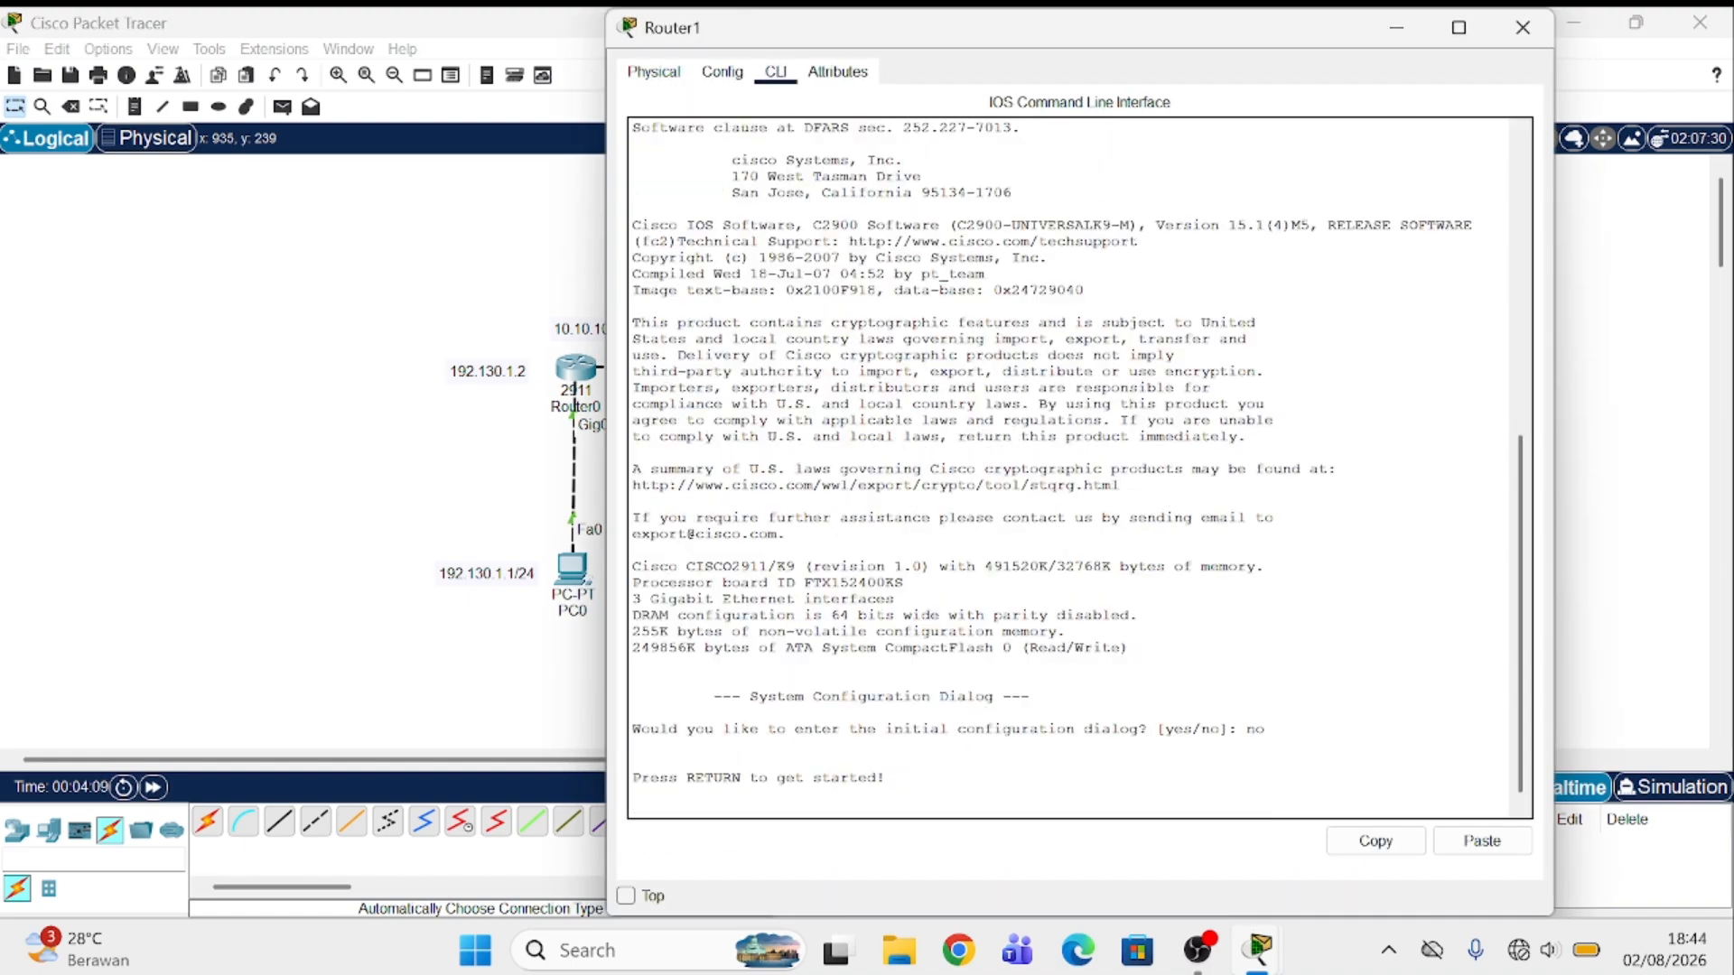
{"action": "key", "text": "Return"}
Step: Enter privileged mode on Router1 with en and global configuration mode with conf t
{"action": "type", "text": "conf t"}
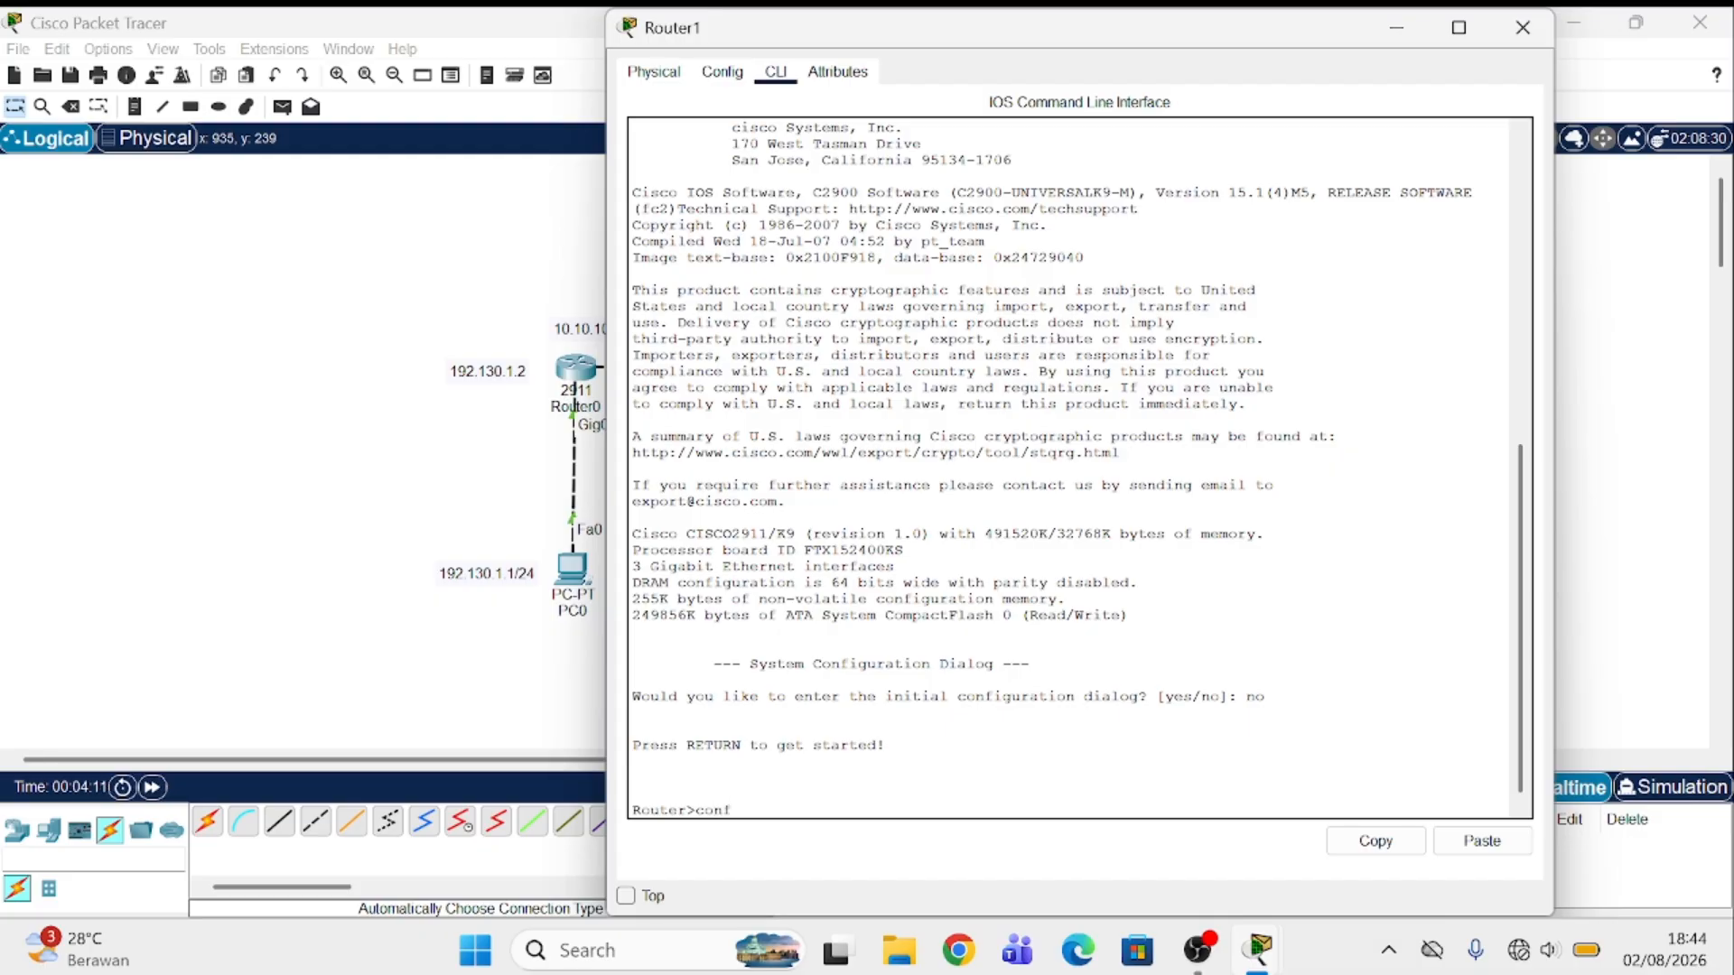
{"action": "key", "text": "Return"}
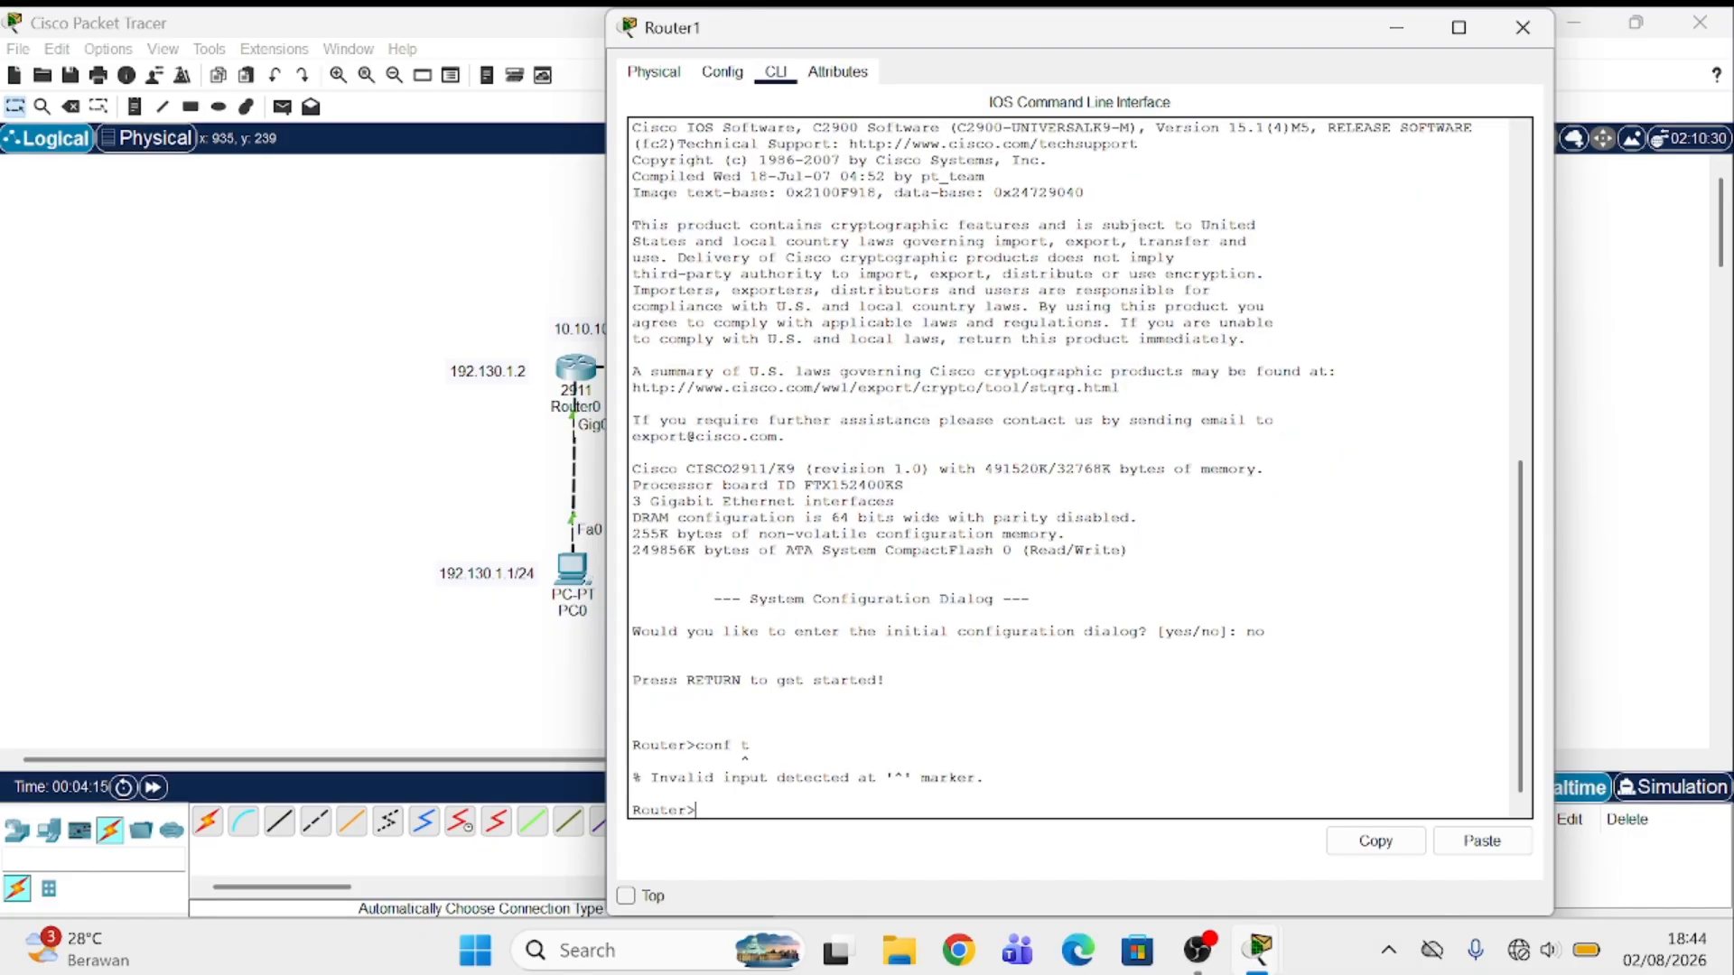
{"action": "type", "text": "en"}
{"action": "key", "text": "Return"}
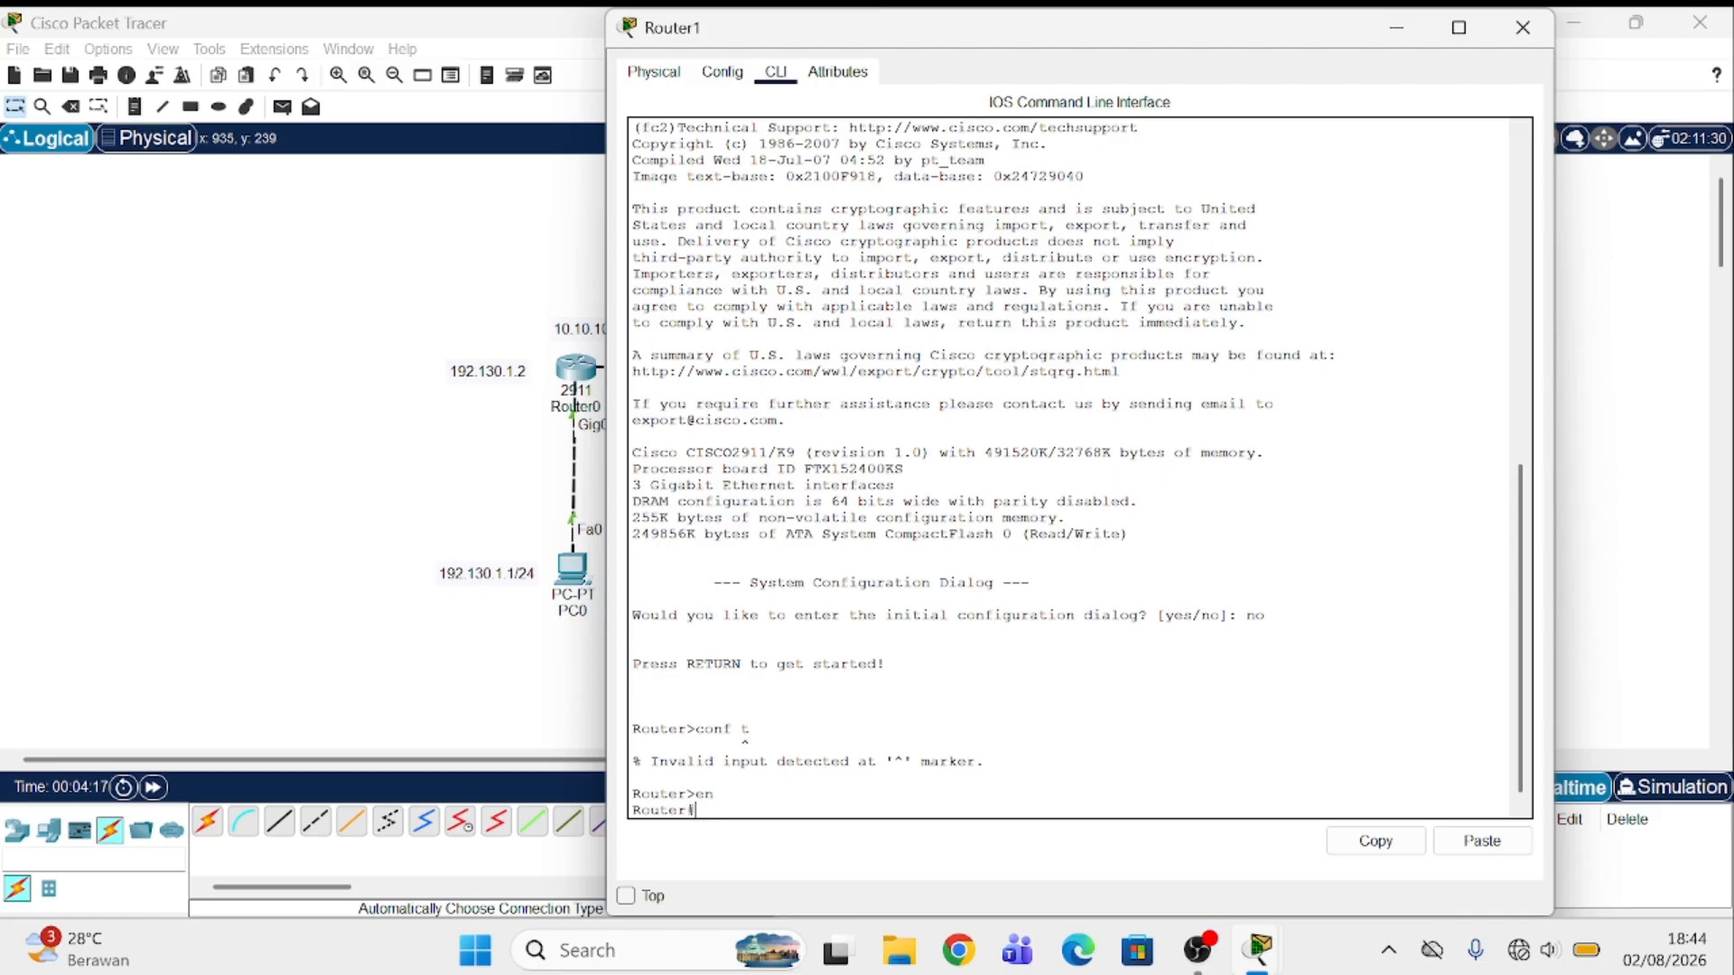
{"action": "type", "text": "conf t"}
{"action": "key", "text": "Return"}
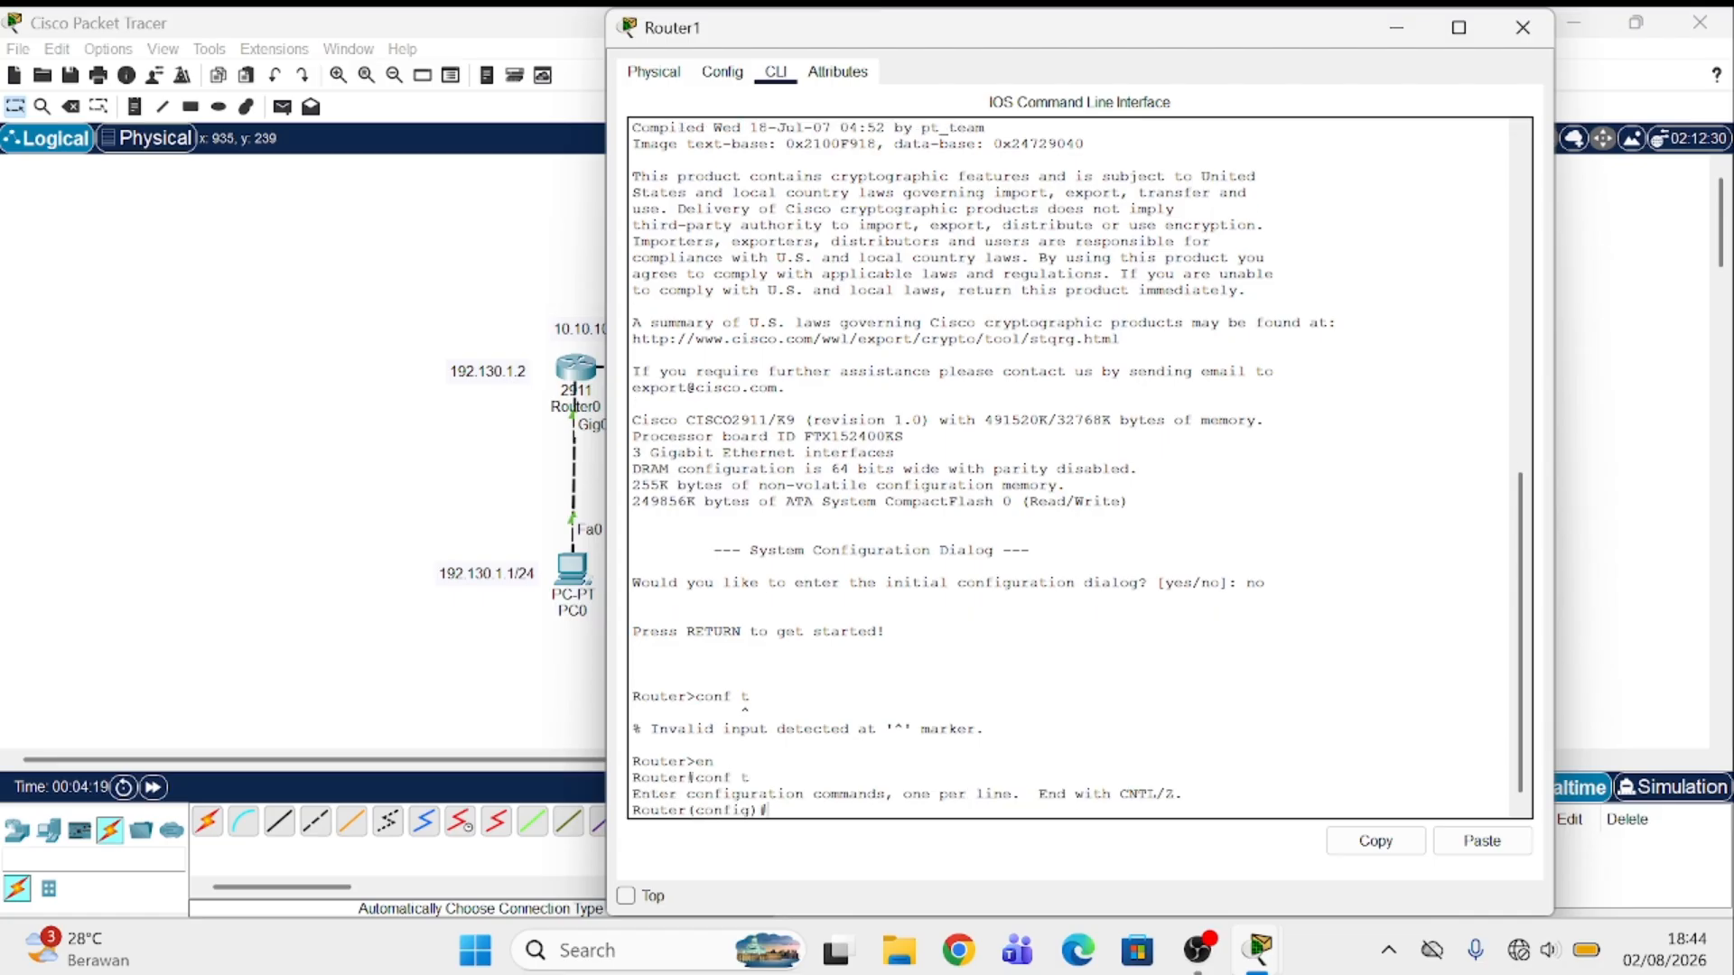
Step: Select the interface range gig0/0-1 on Router1, enable both interfaces with no shutdown, and put the router window away
{"action": "type", "text": "int fa gig0/0-1"}
{"action": "key", "text": "Return"}
{"action": "type", "text": "nfig-if-range)#n"}
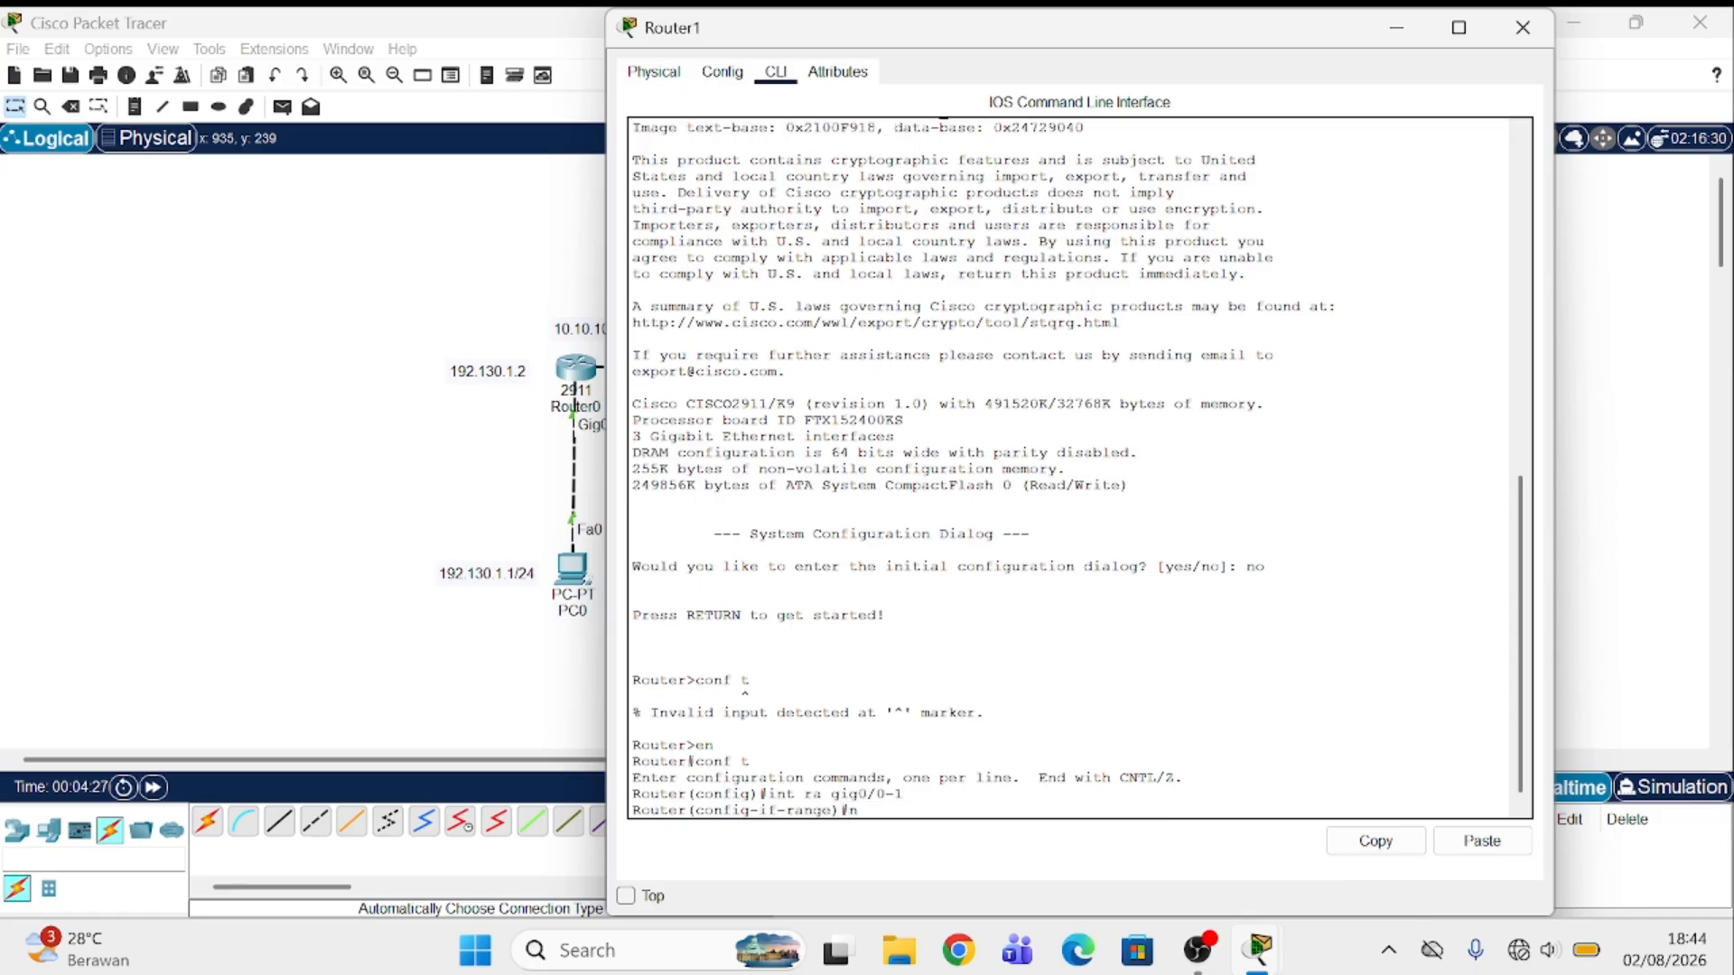
{"action": "type", "text": "o shutdown"}
{"action": "key", "text": "Return"}
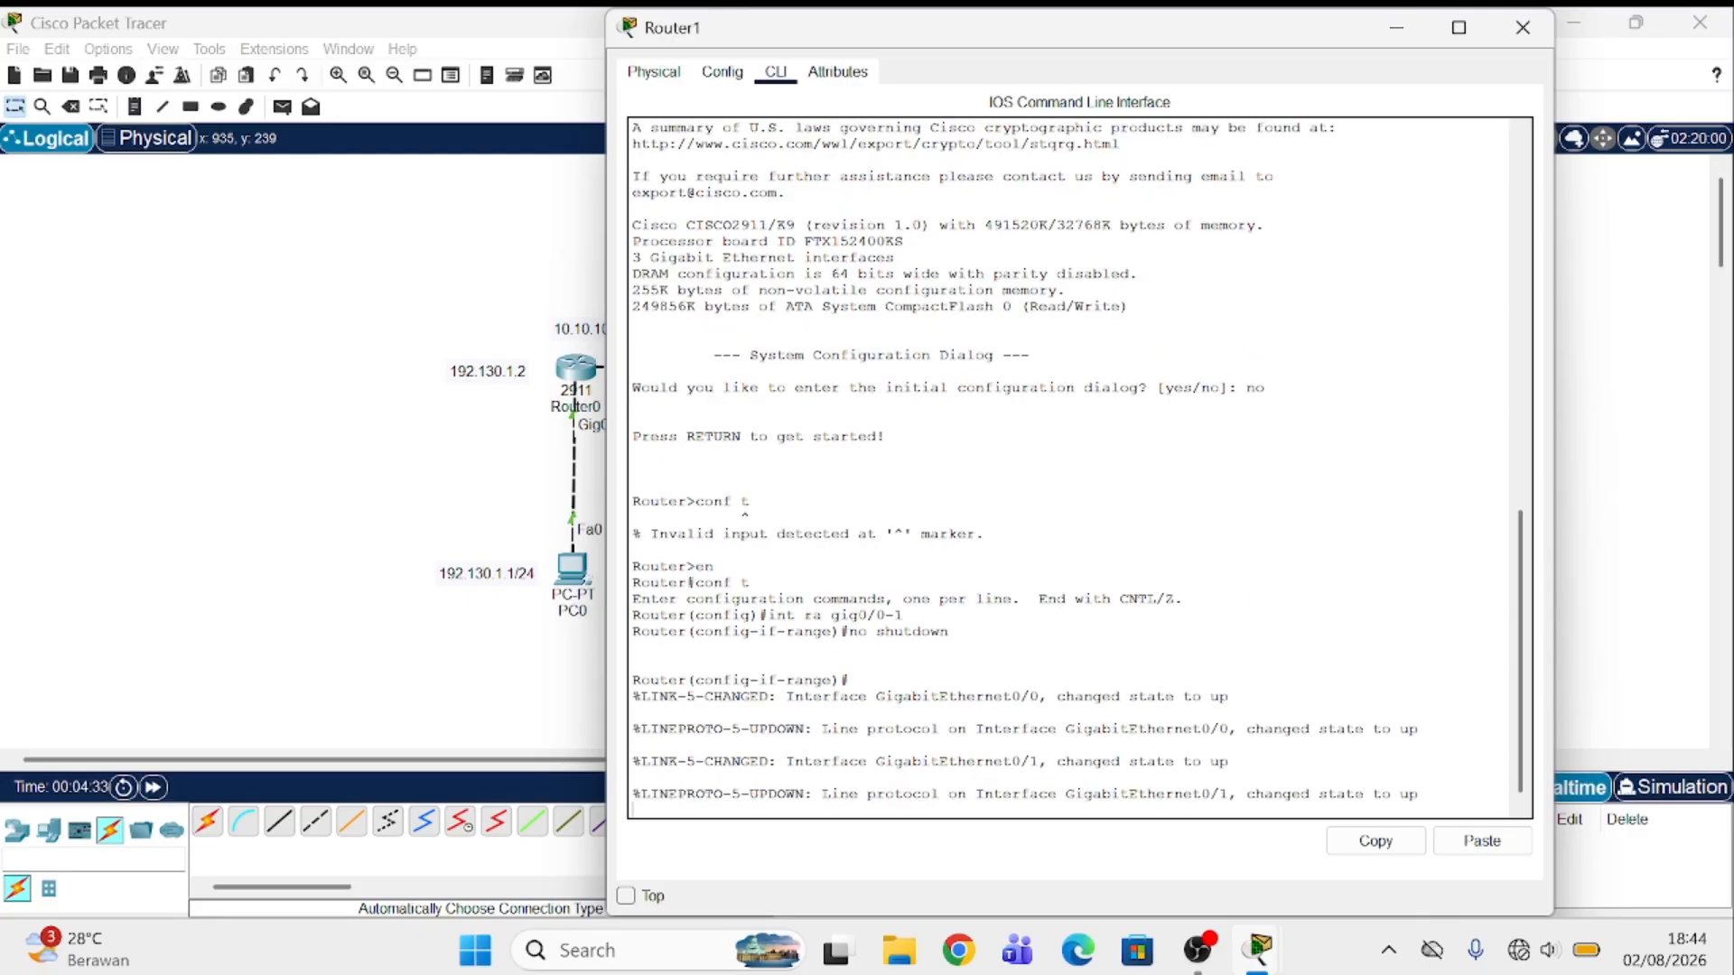
{"action": "left_click", "coordinate": [1398, 29]}
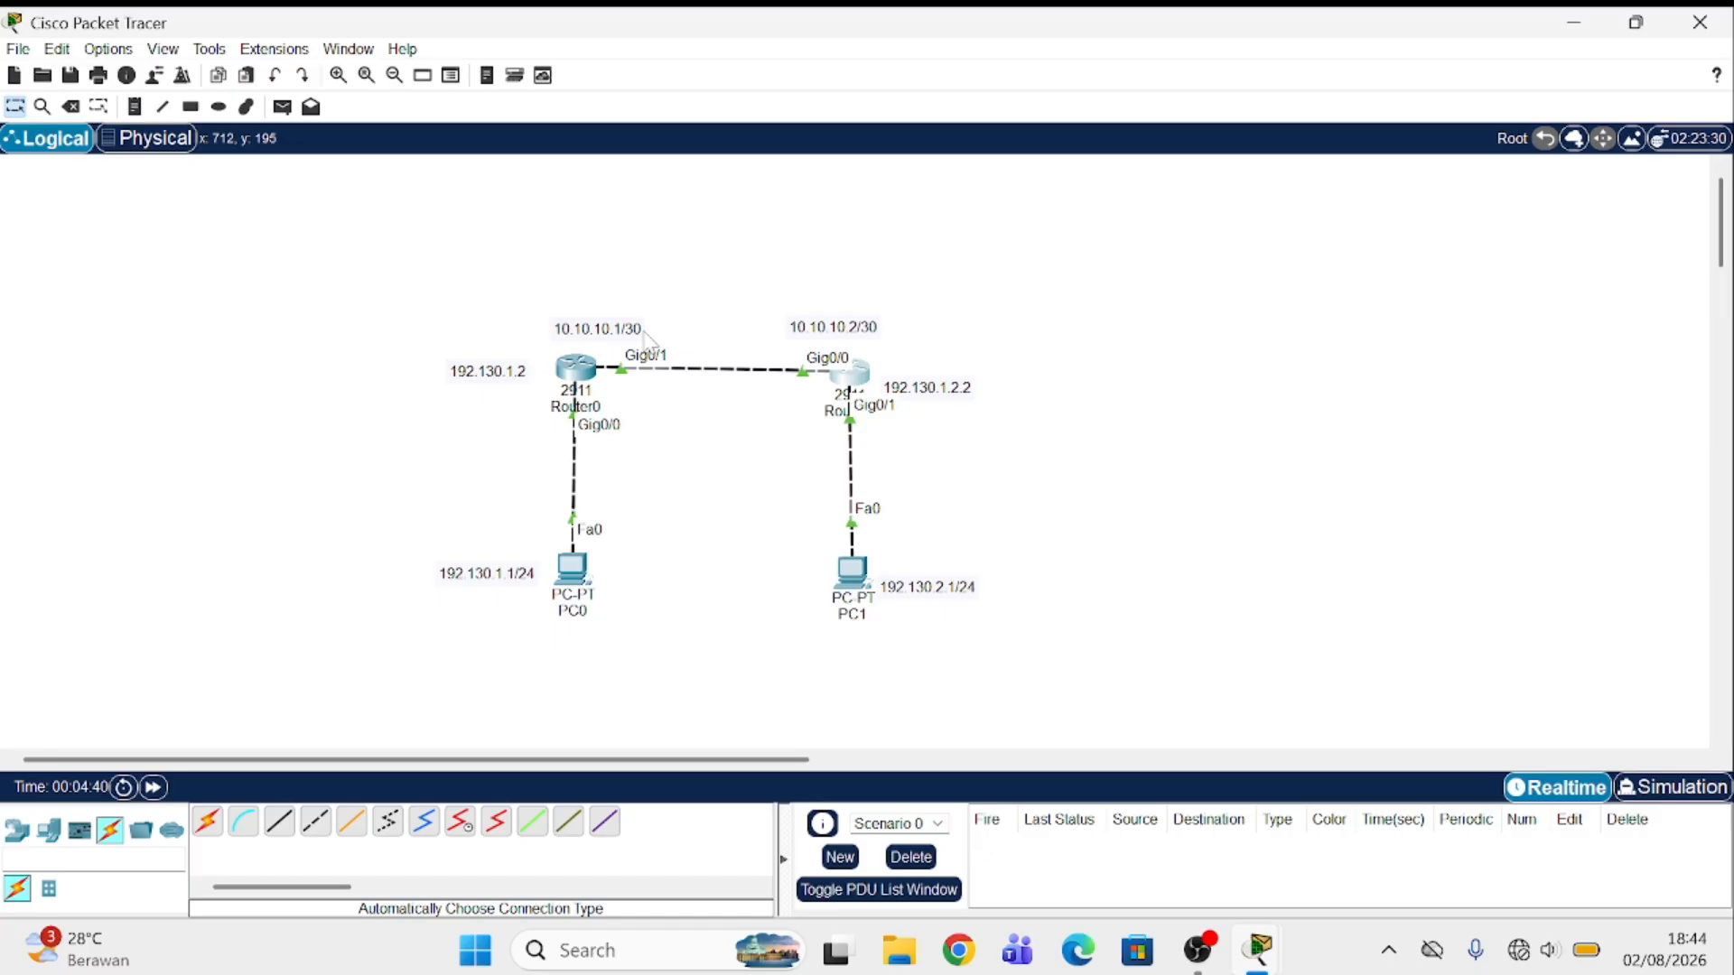
Step: Assign IP address 192.130.1.2 with subnet mask 255.255.255.0 to interface gig0/0 on Router0
{"action": "left_click", "coordinate": [576, 370]}
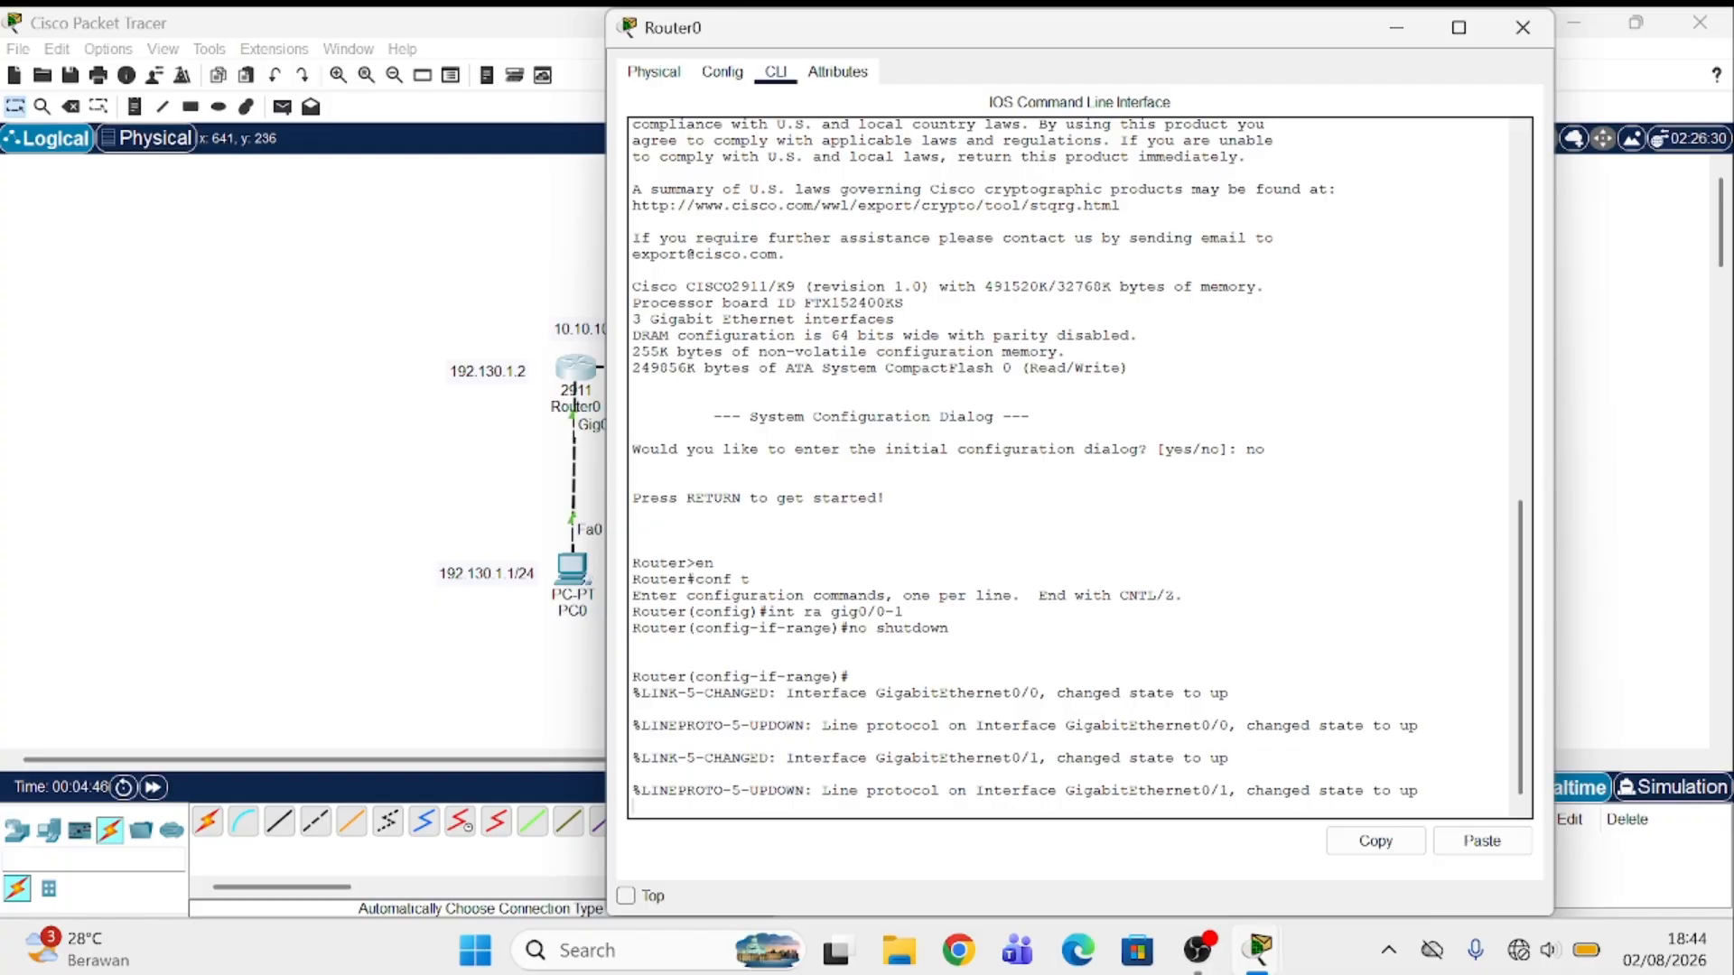
{"action": "key", "text": "Return"}
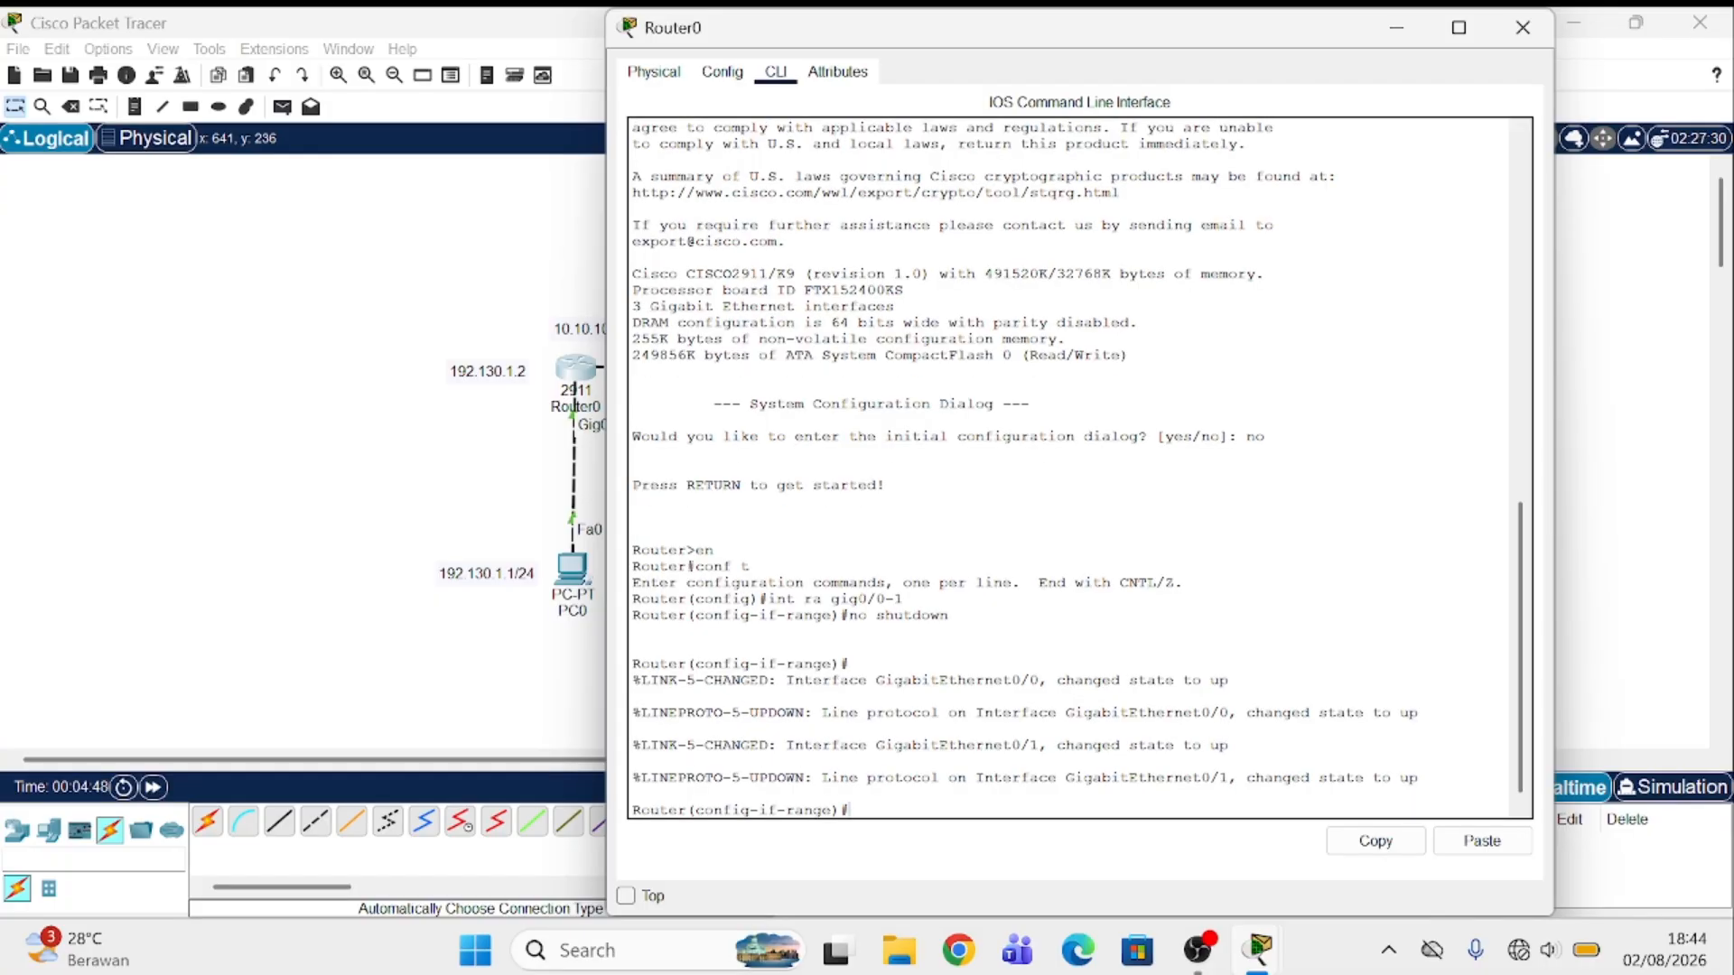
{"action": "type", "text": "int gig"}
{"action": "left_click", "coordinate": [589, 452]}
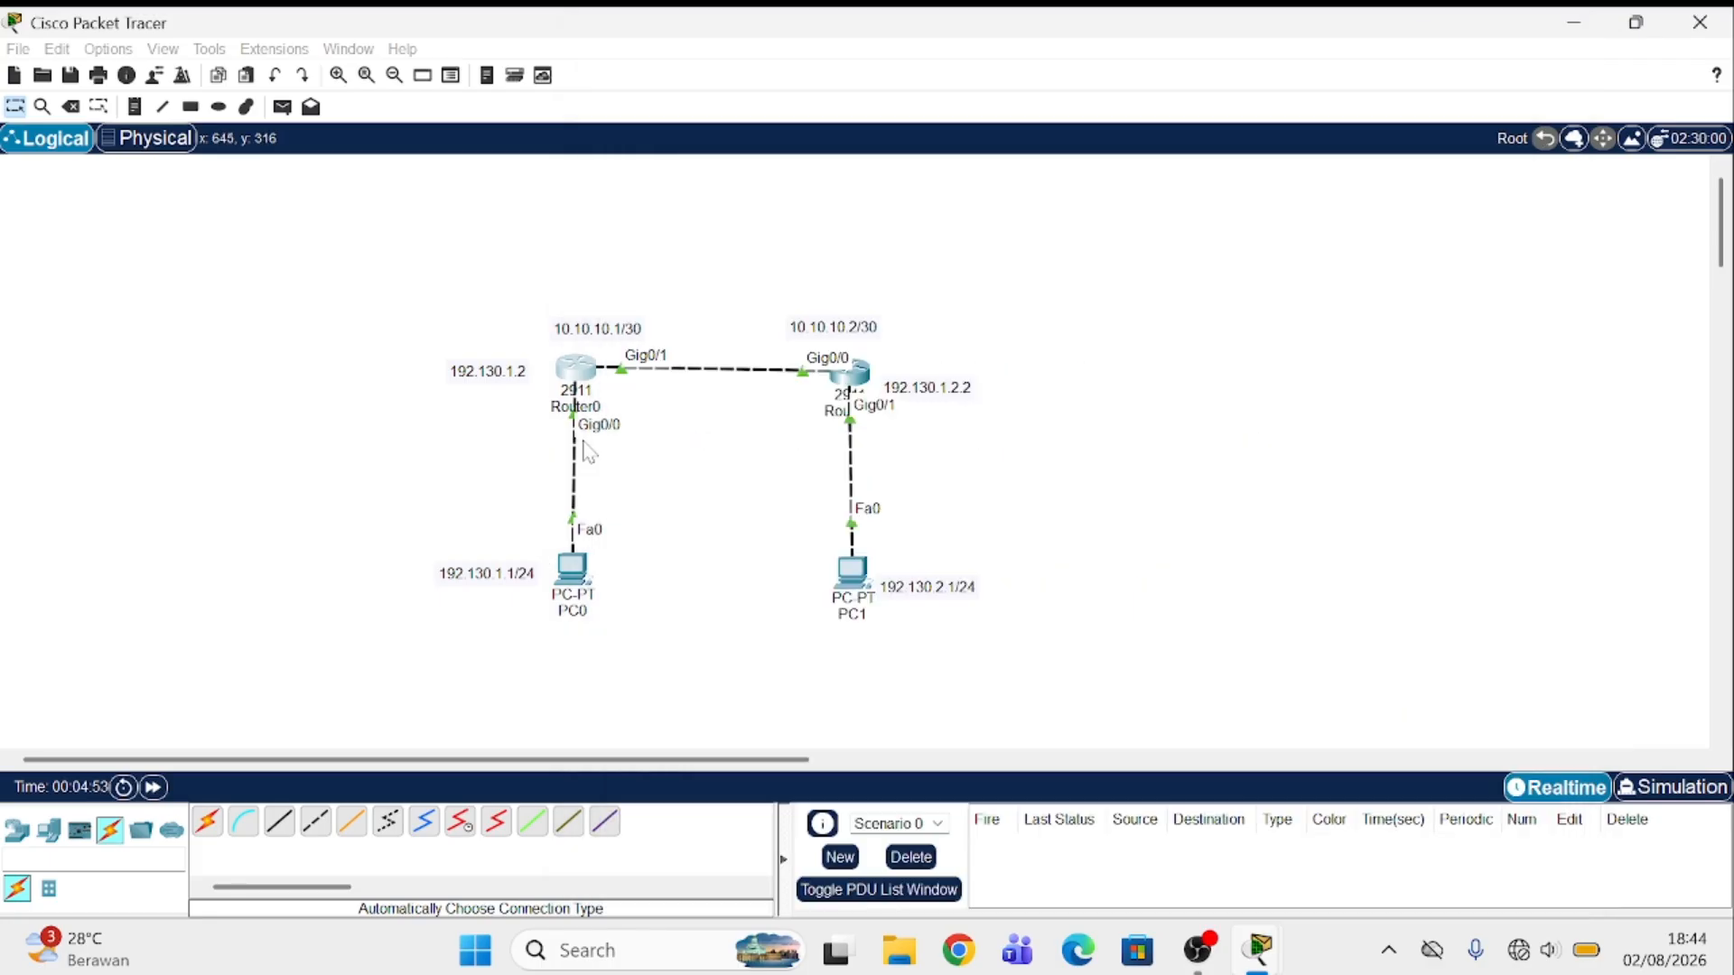
{"action": "left_click", "coordinate": [565, 357]}
{"action": "type", "text": "0/0"}
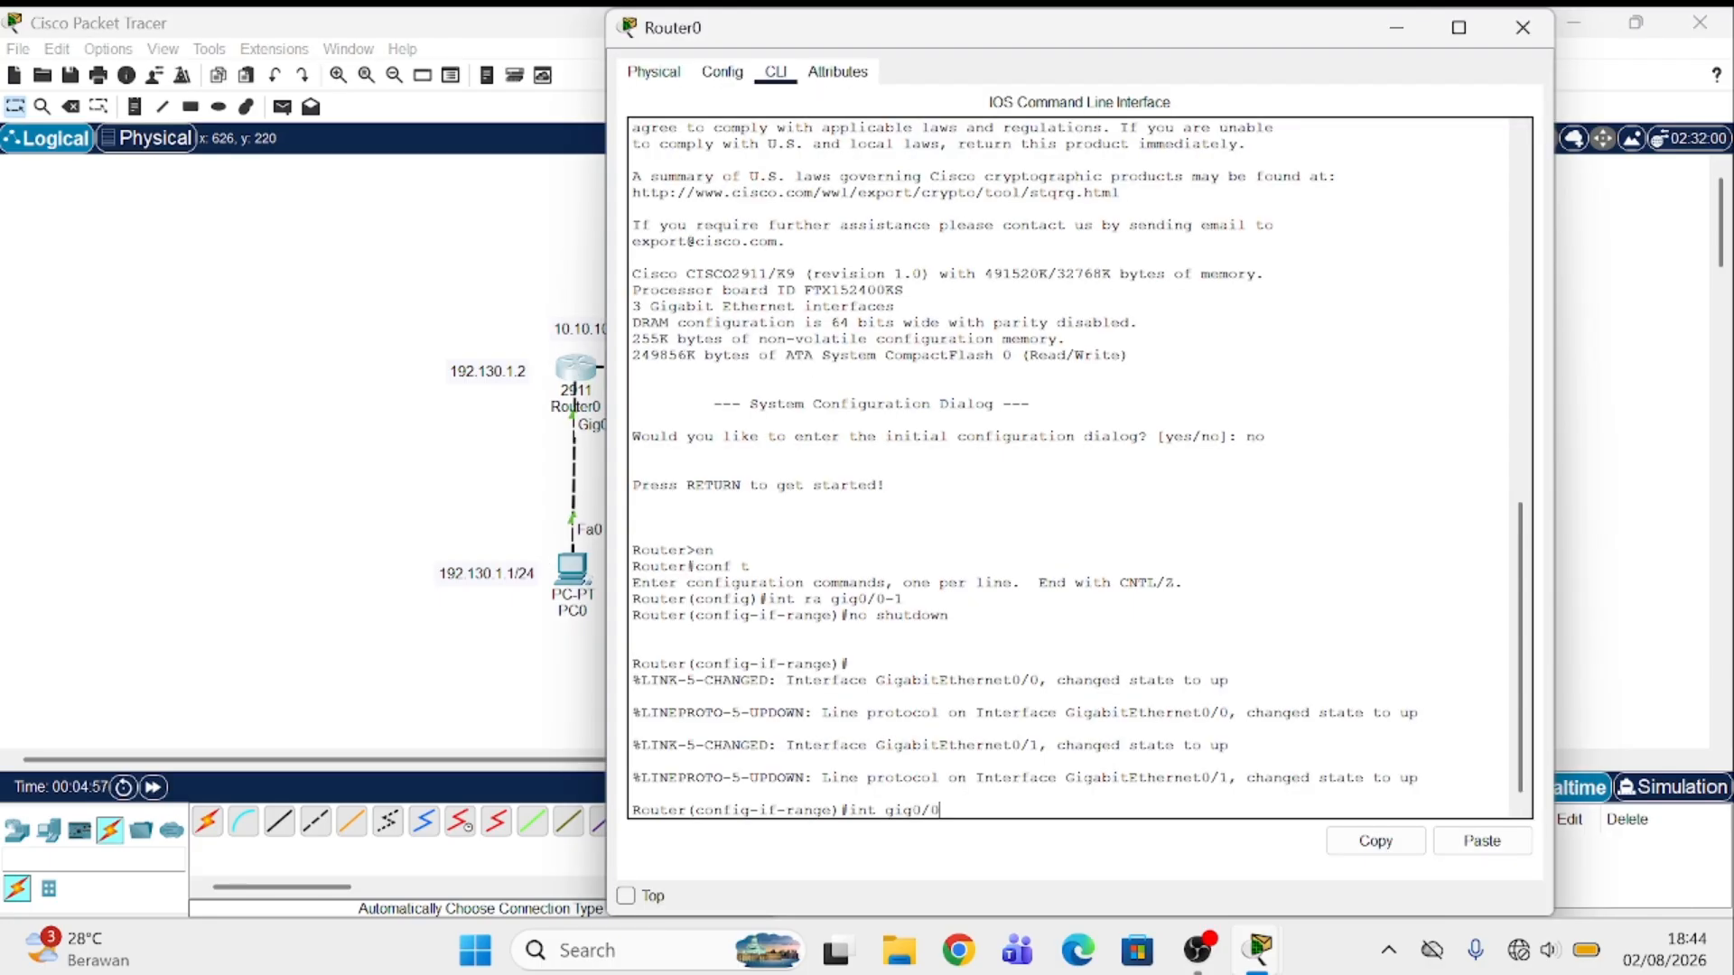
{"action": "key", "text": "Return"}
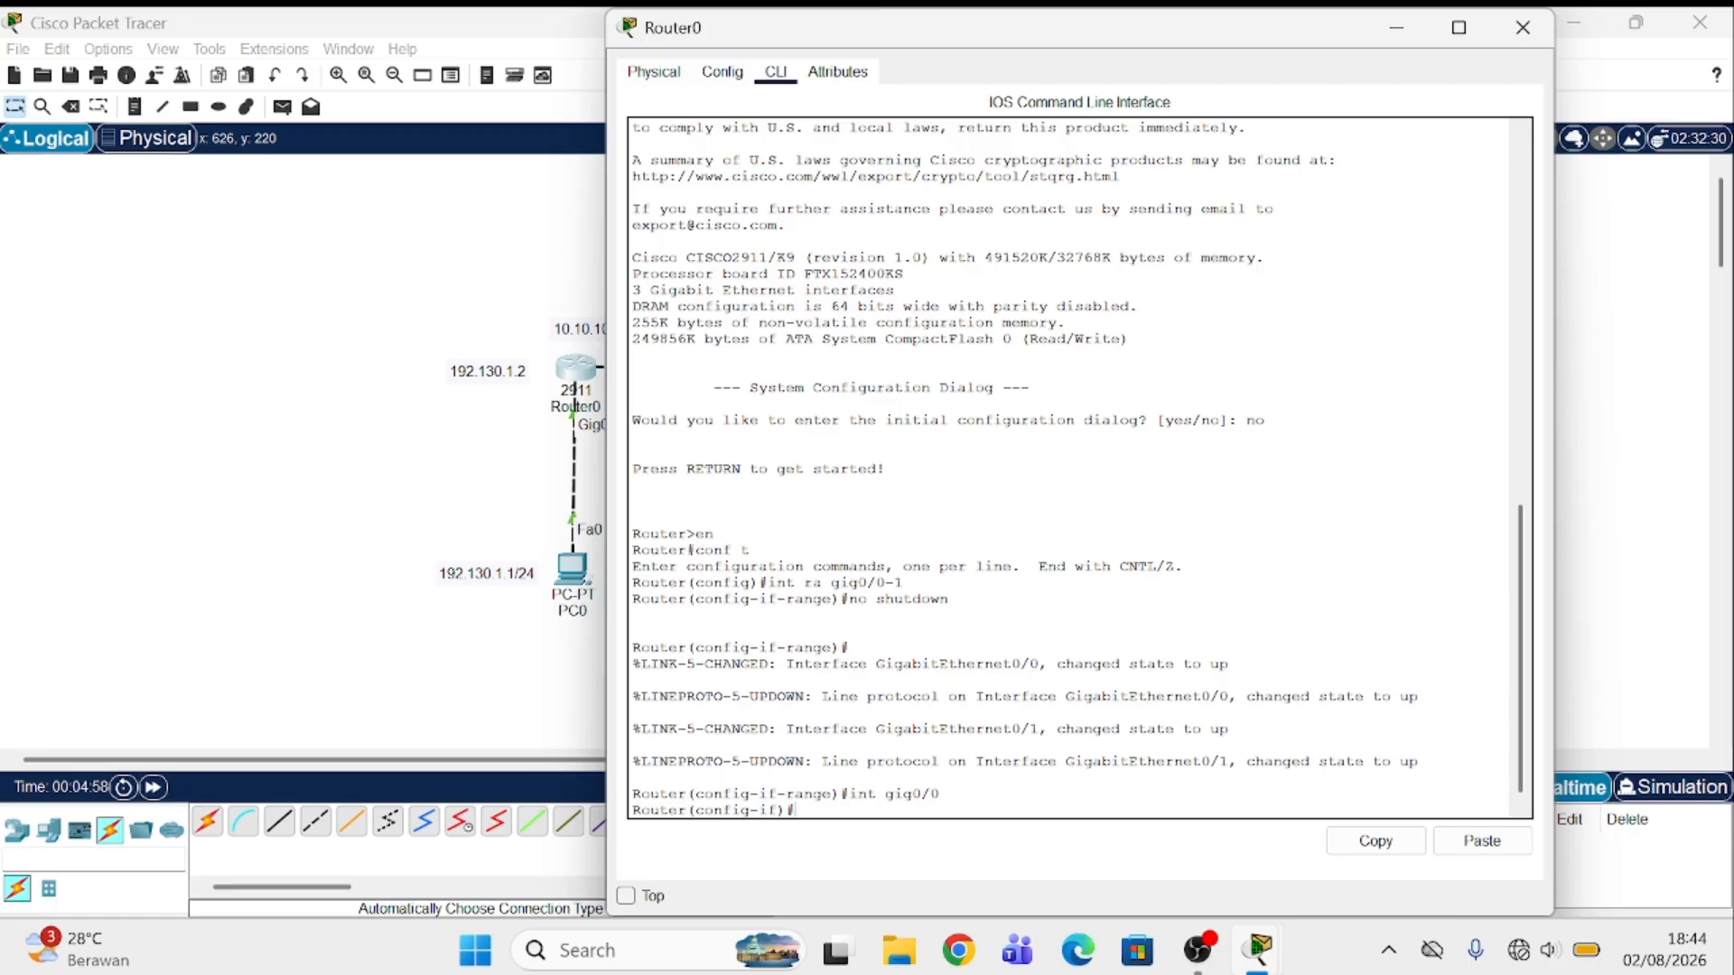
{"action": "type", "text": "ip add 192.130.1.2 255.255"}
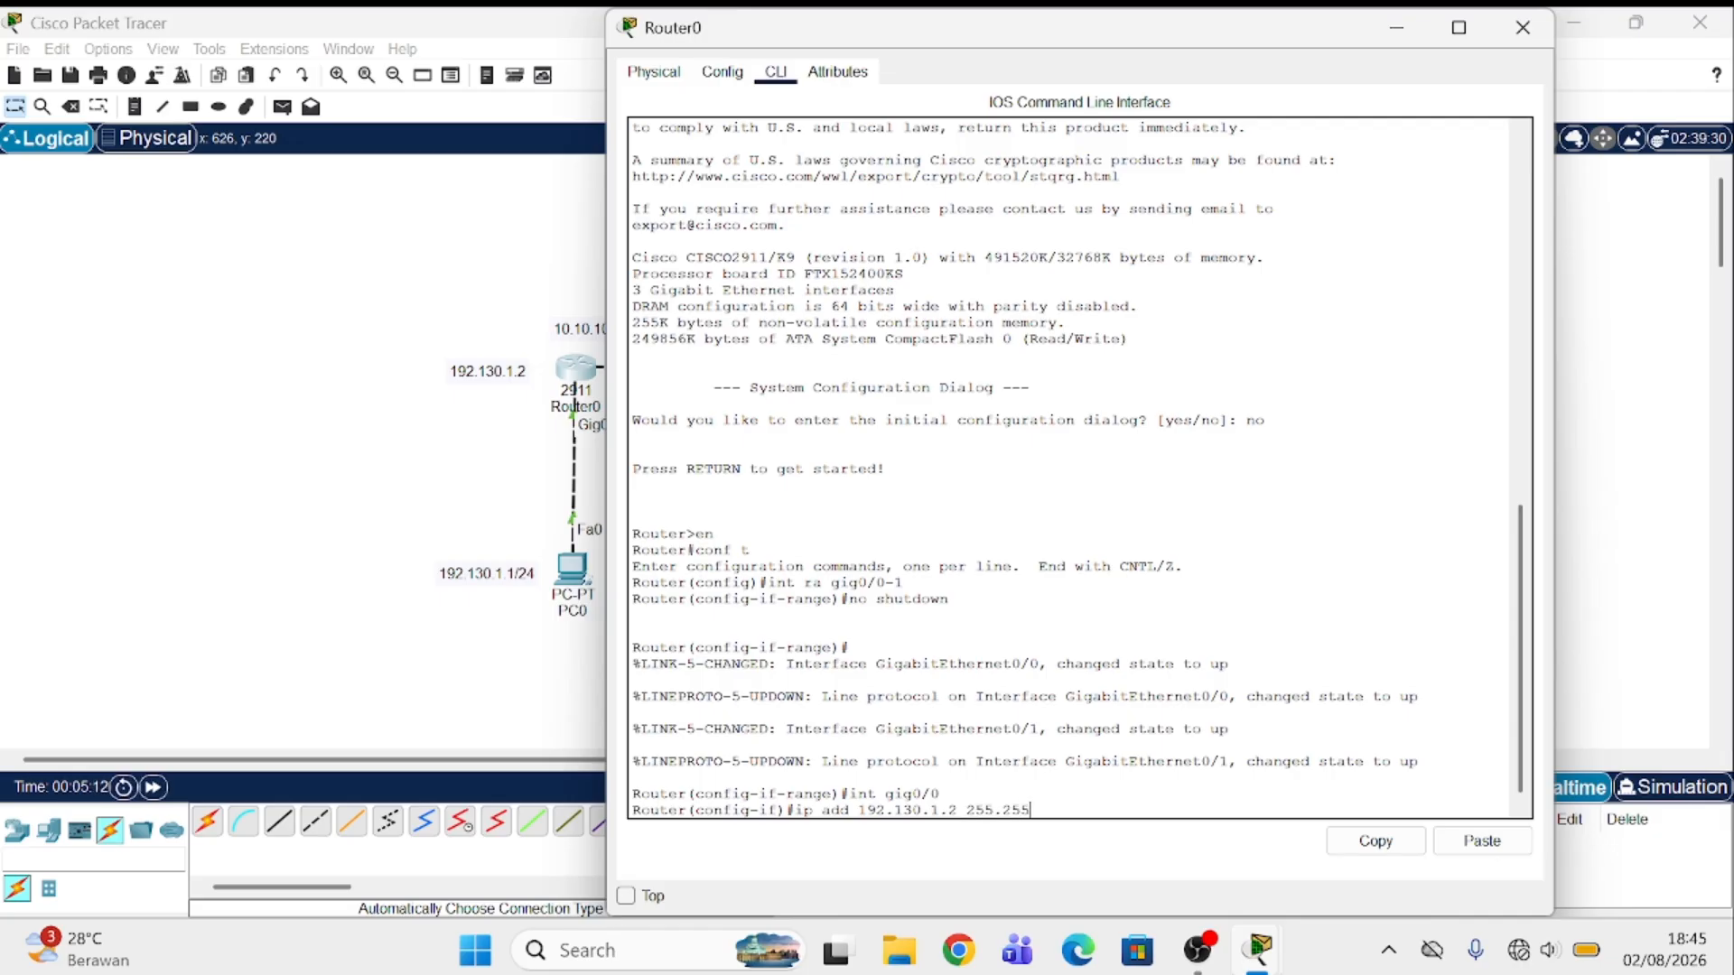
{"action": "type", "text": ".255.0"}
{"action": "key", "text": "Return"}
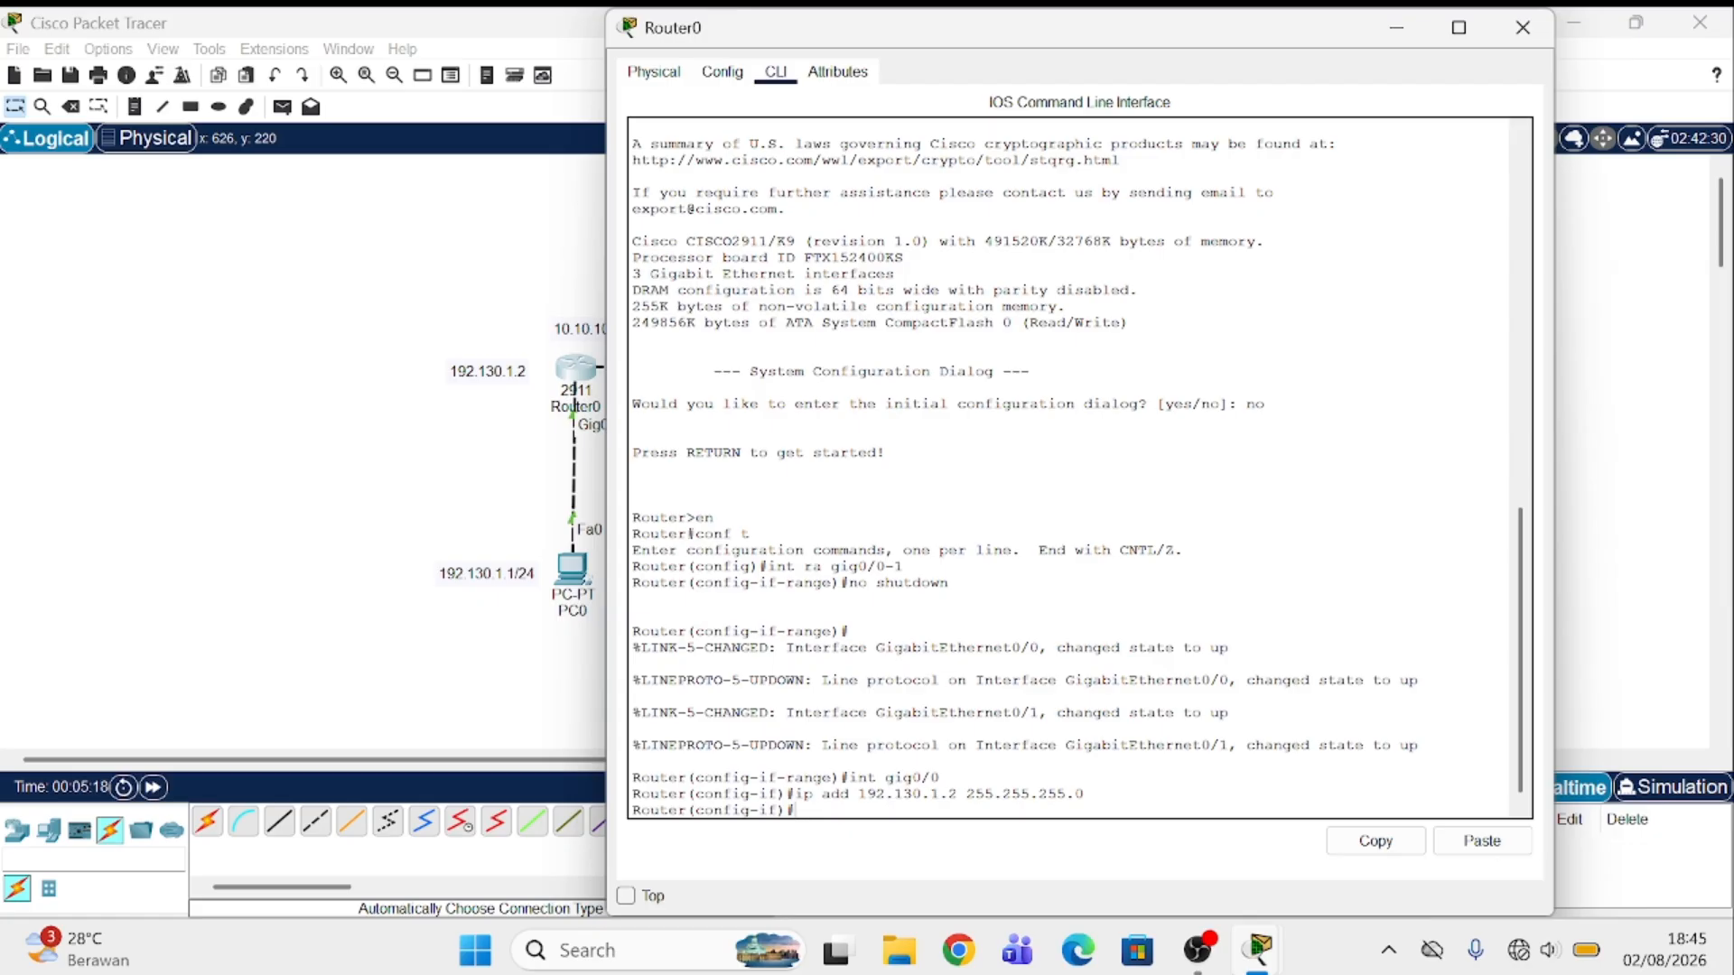
Step: Assign IP address 10.10.10.1 with subnet mask 255.255.255.252 to interface gig0/1 on Router0 and put its window away
{"action": "left_click_drag", "start_coordinate": [486, 416], "coordinate": [732, 374]}
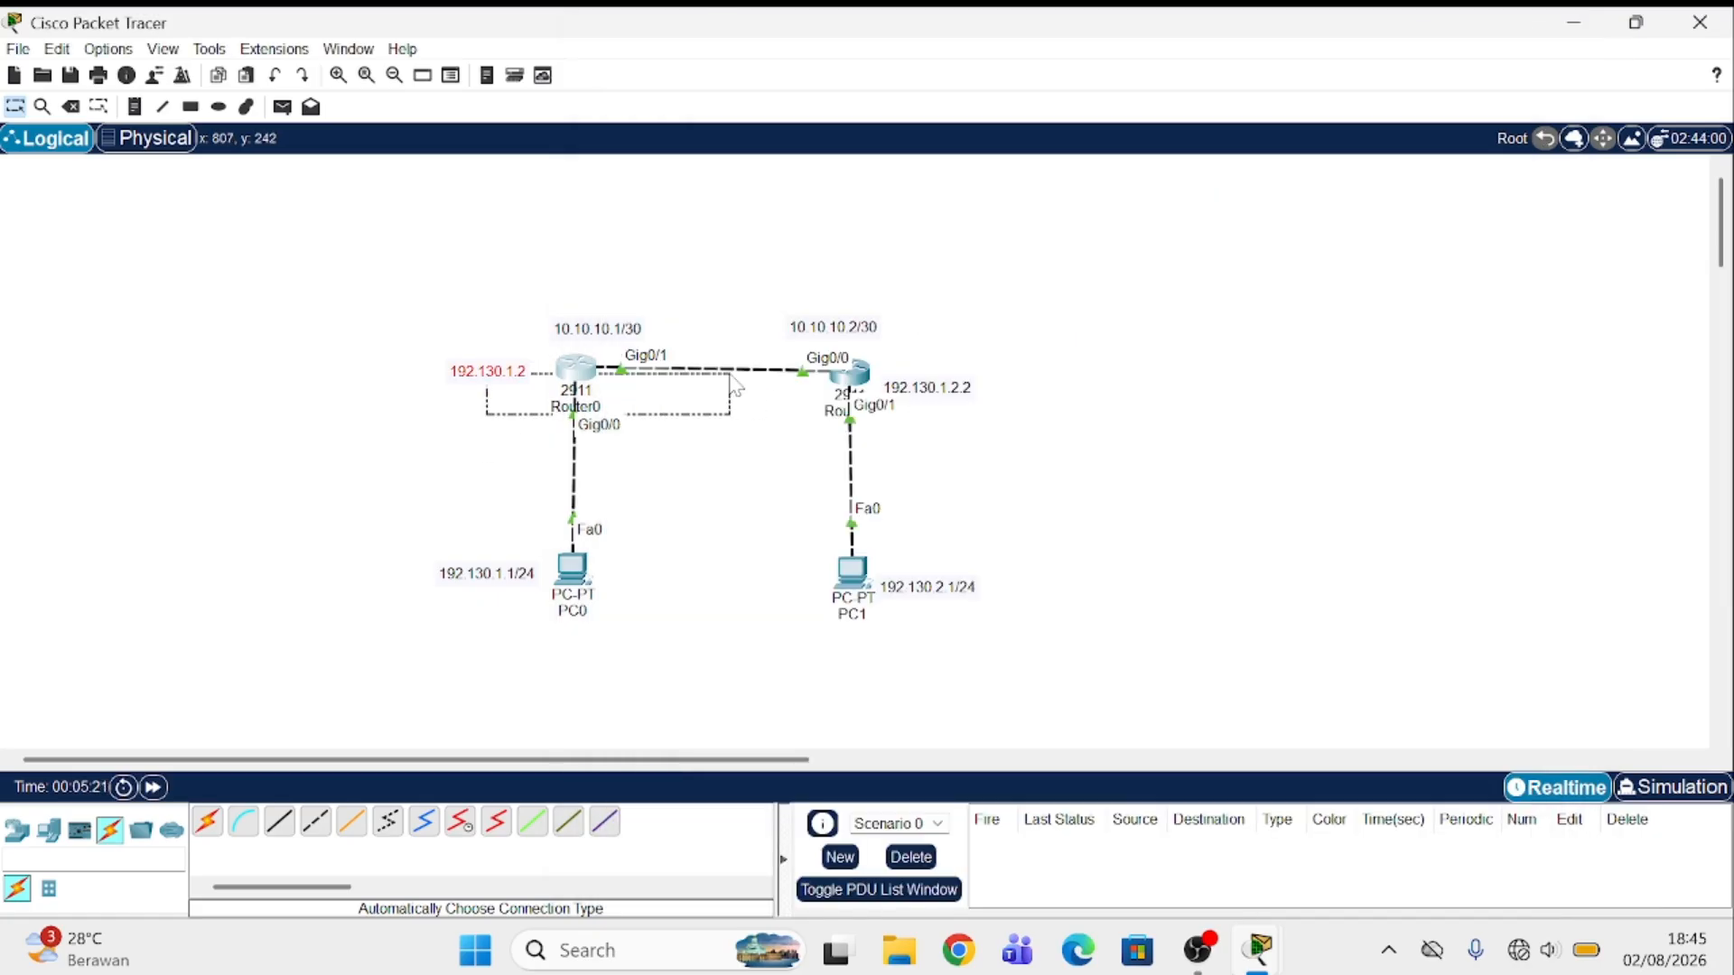
{"action": "left_click", "coordinate": [709, 296]}
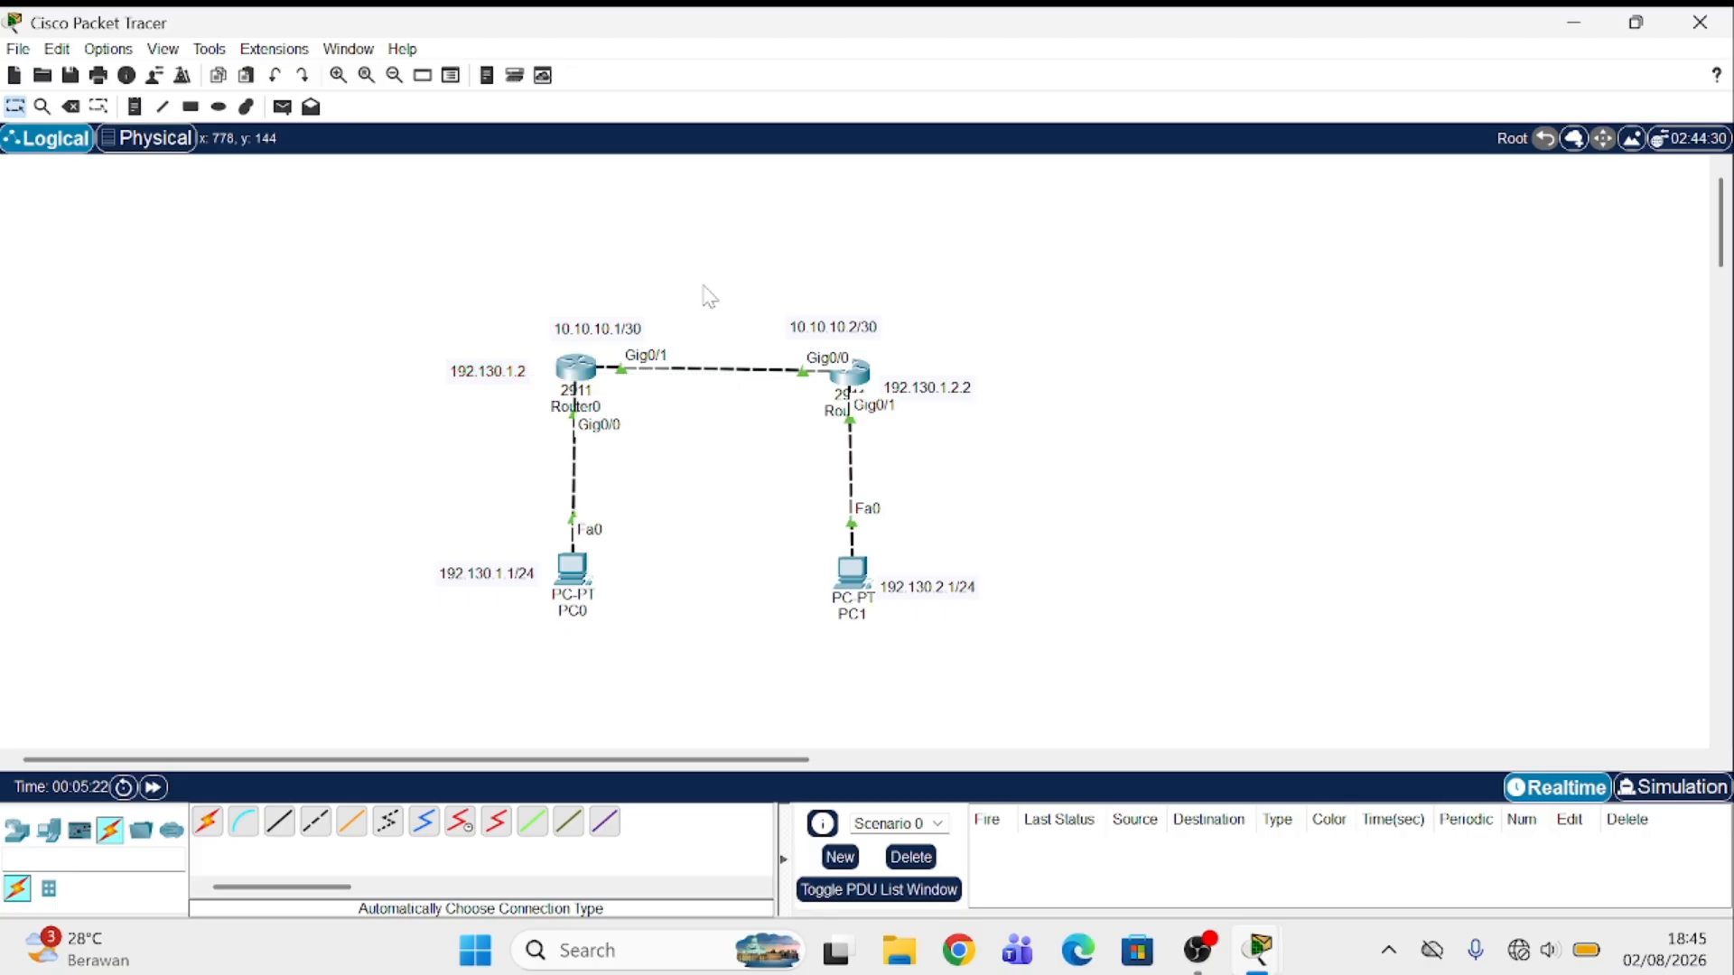
{"action": "left_click", "coordinate": [576, 371]}
{"action": "type", "text": "in"}
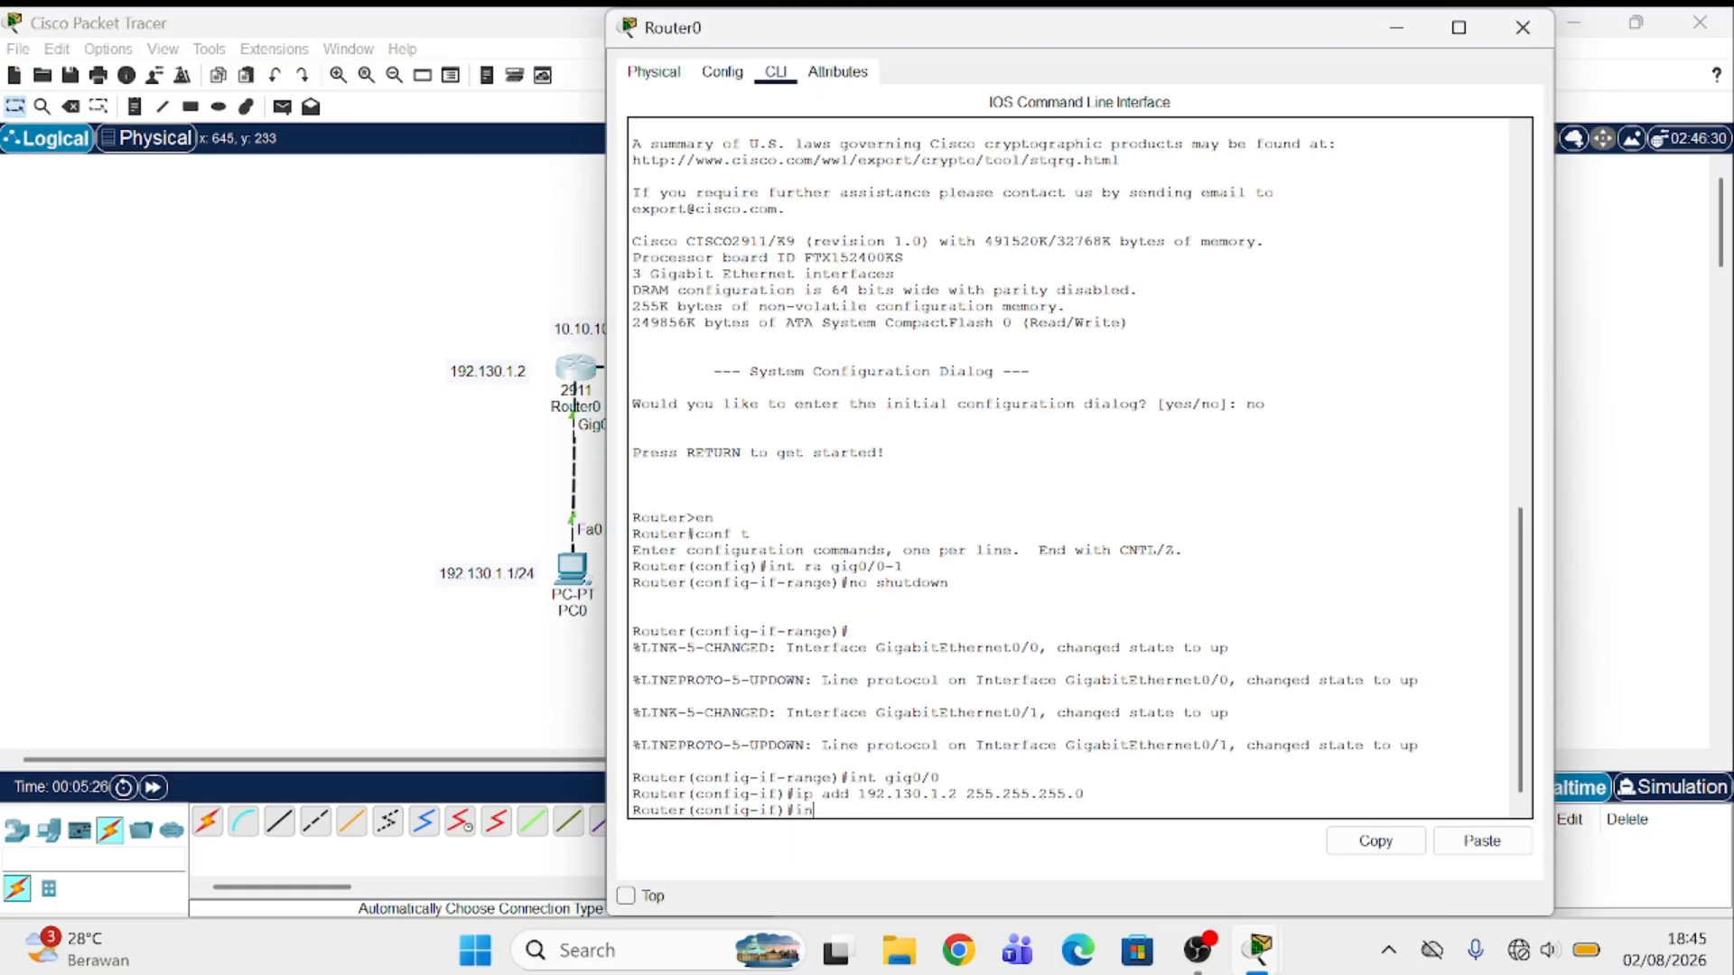
{"action": "type", "text": "t gig0/1"}
{"action": "left_click", "coordinate": [553, 450]}
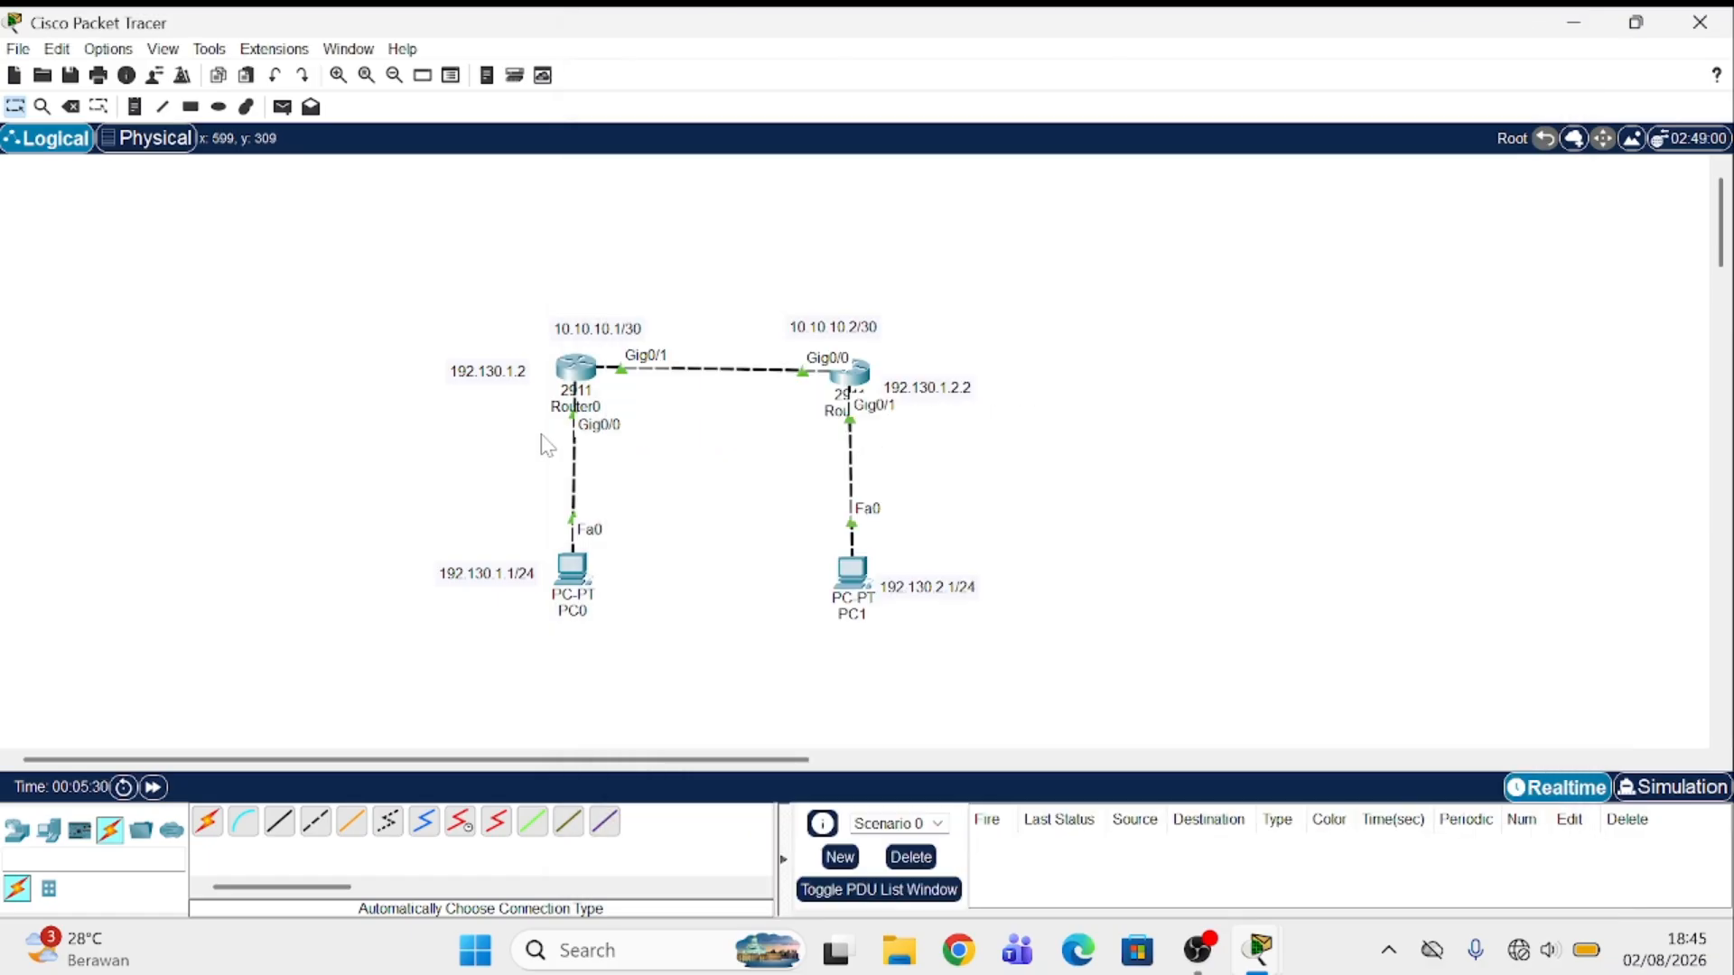
{"action": "left_click", "coordinate": [578, 371]}
{"action": "key", "text": "Return"}
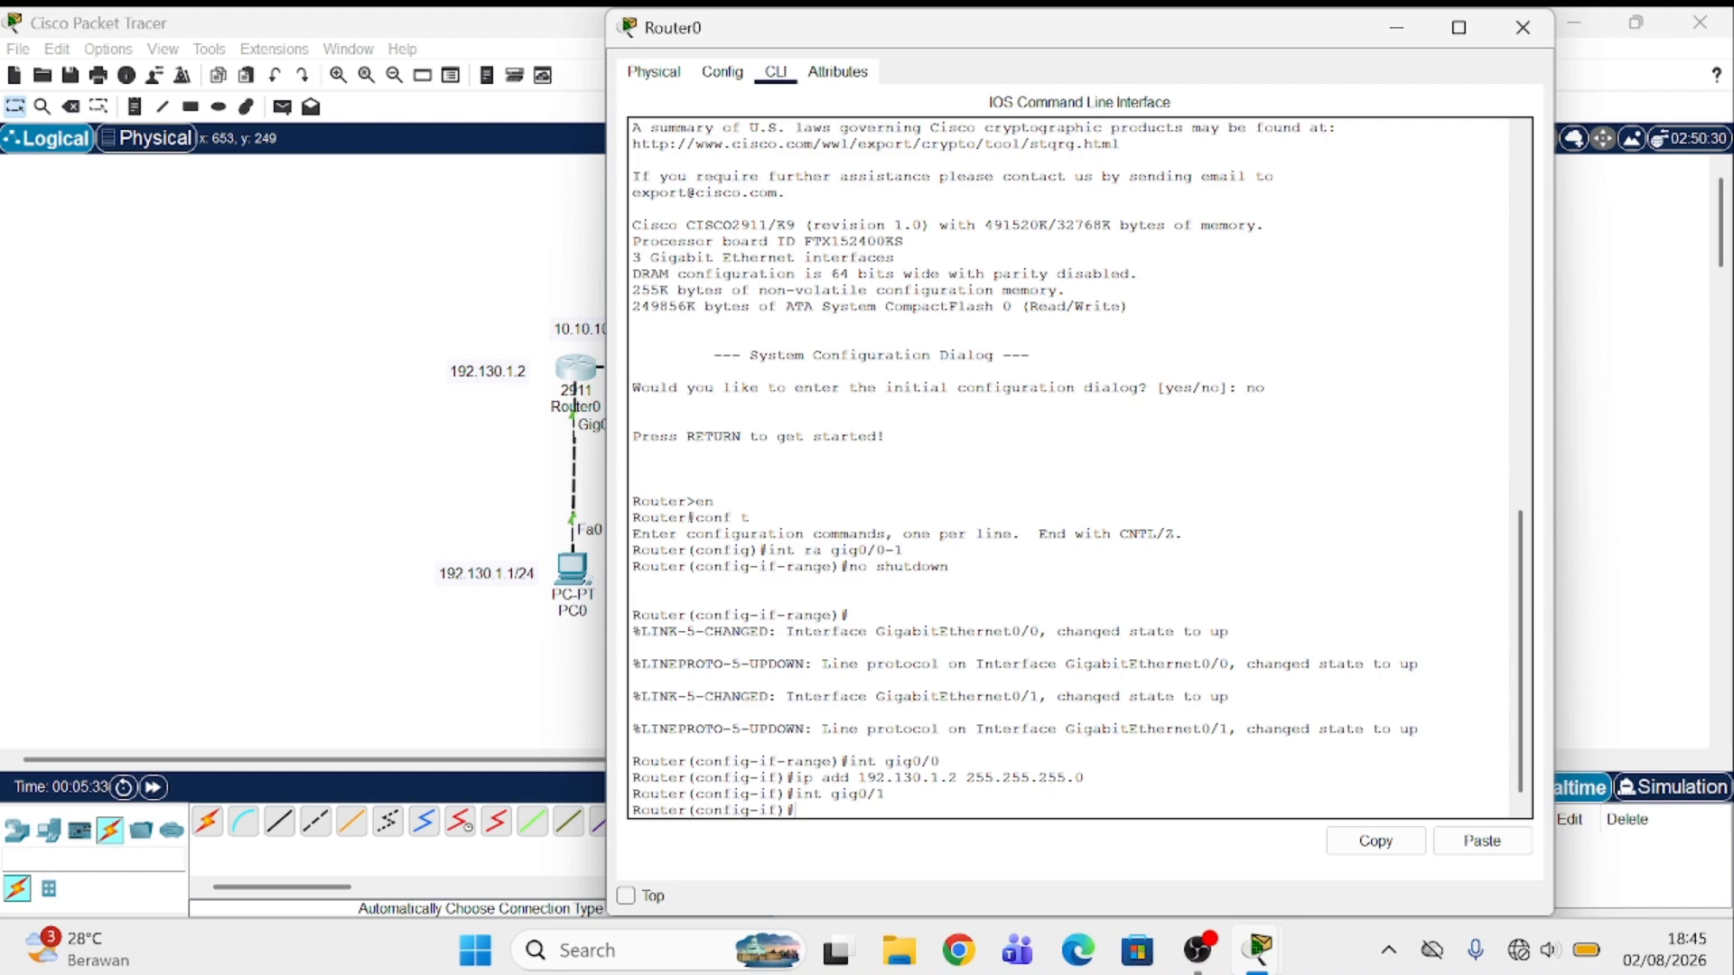
{"action": "type", "text": "ip address 10.10.10.1 255.255.255.2"}
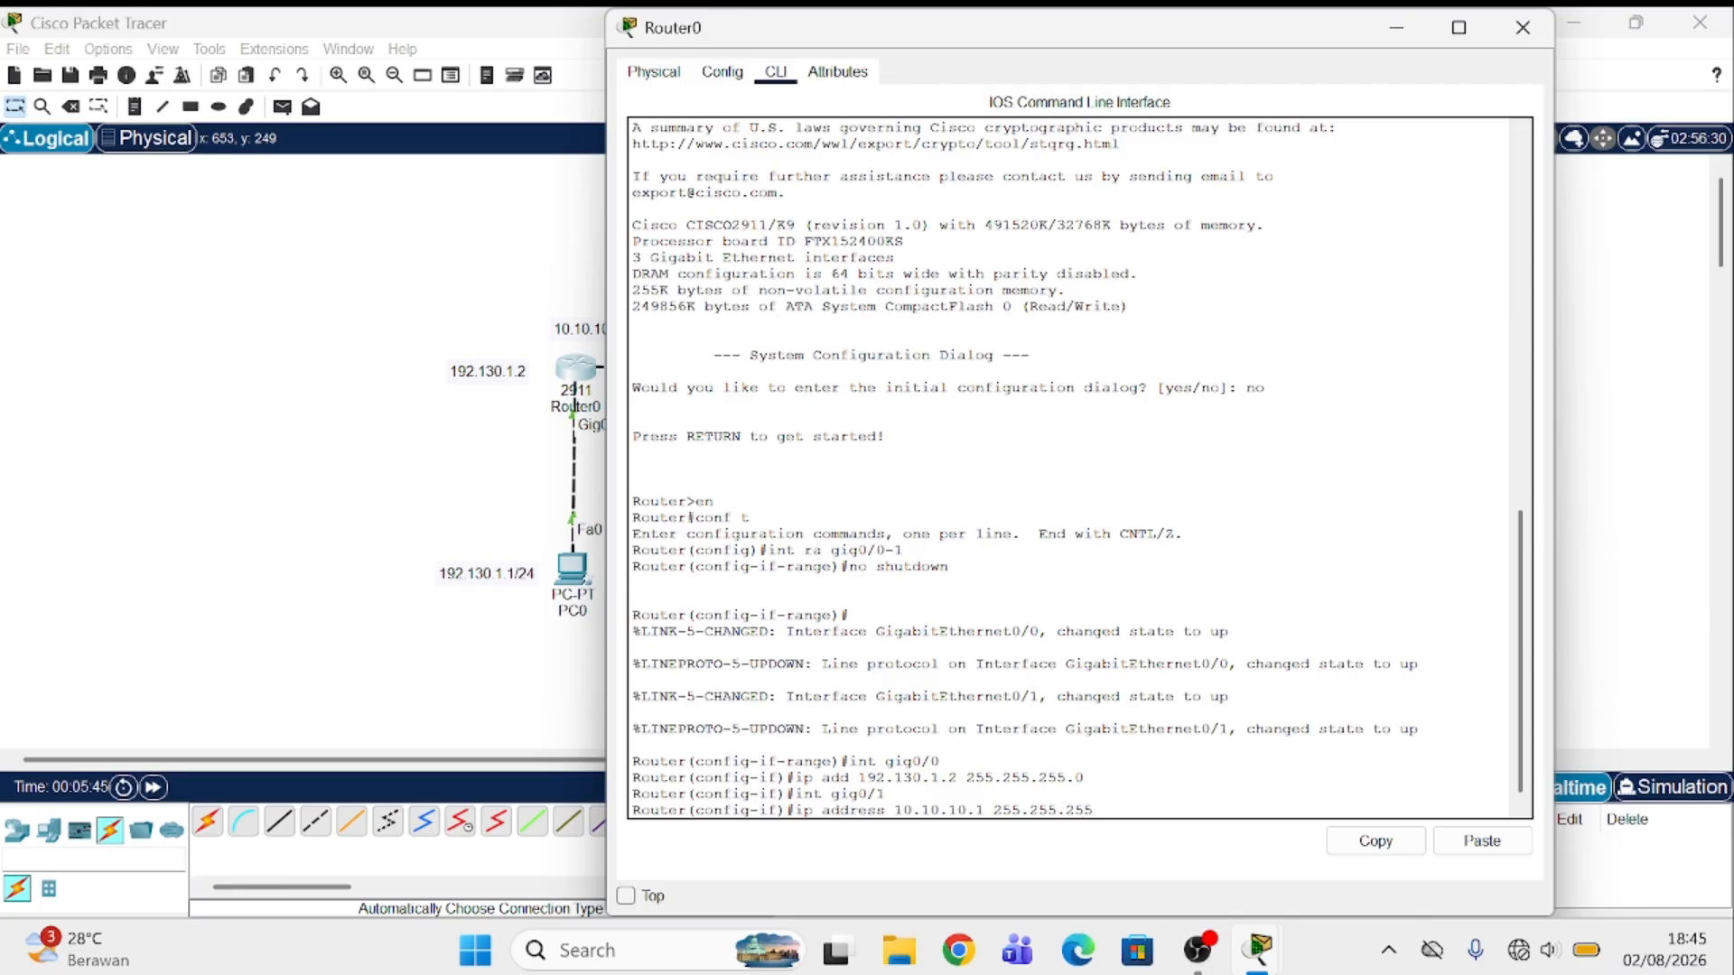
{"action": "type", "text": "52"}
{"action": "key", "text": "Return"}
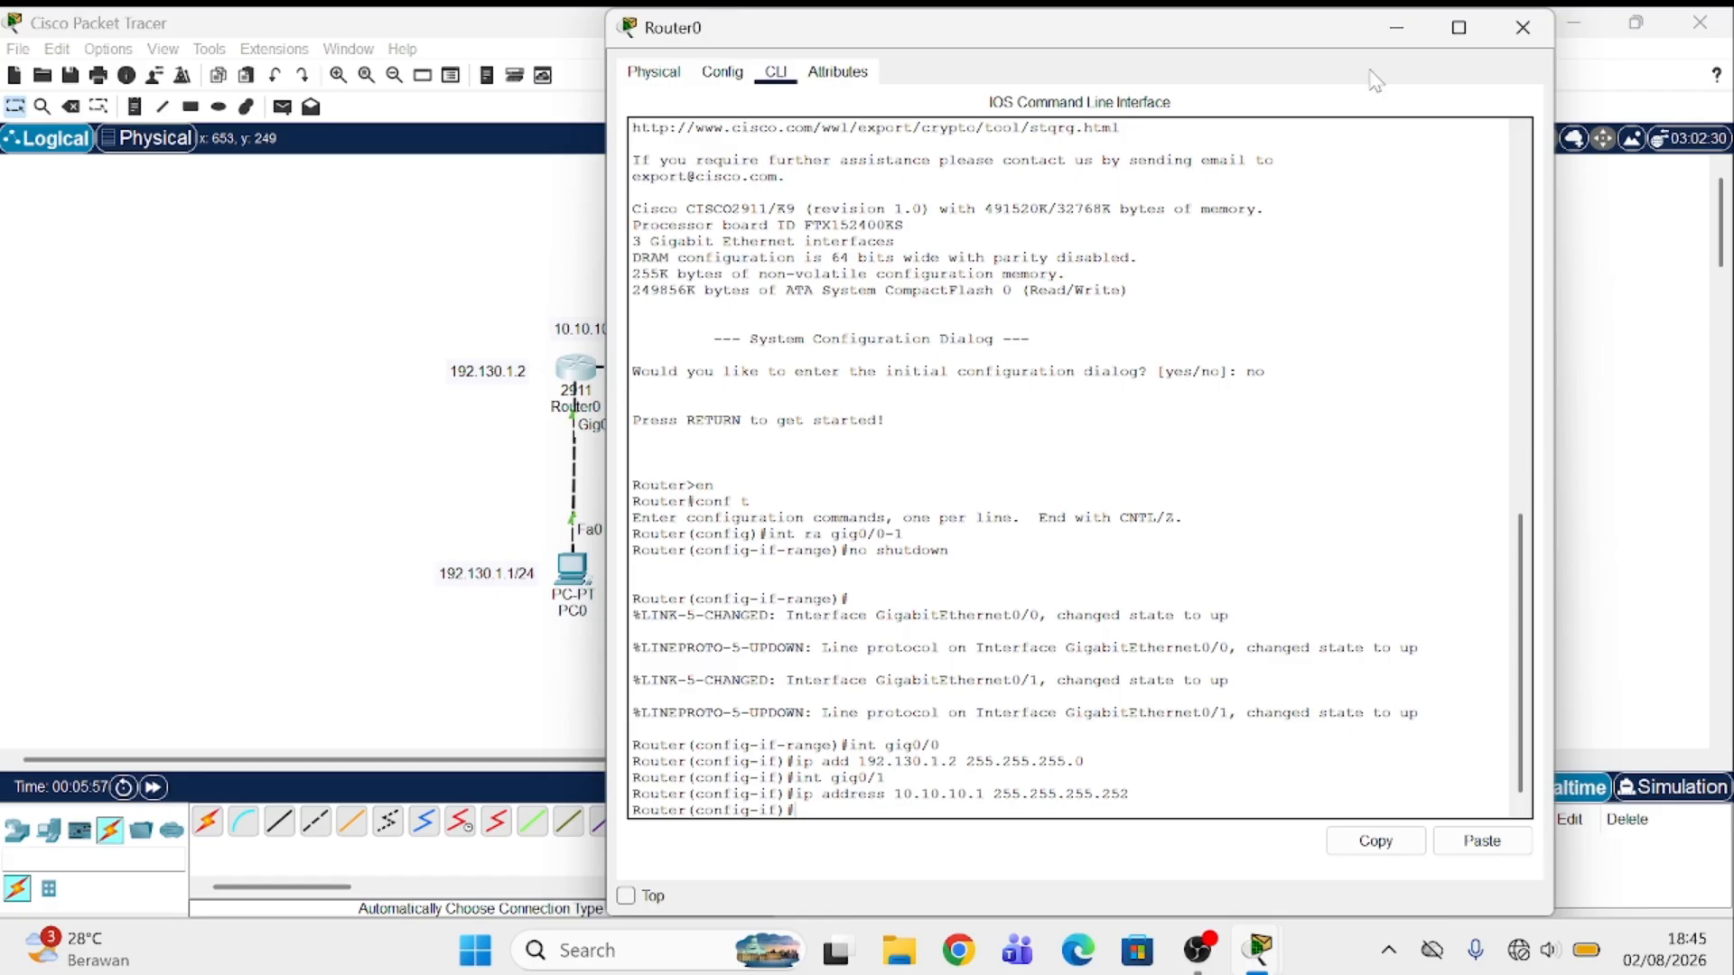
{"action": "left_click", "coordinate": [1398, 27]}
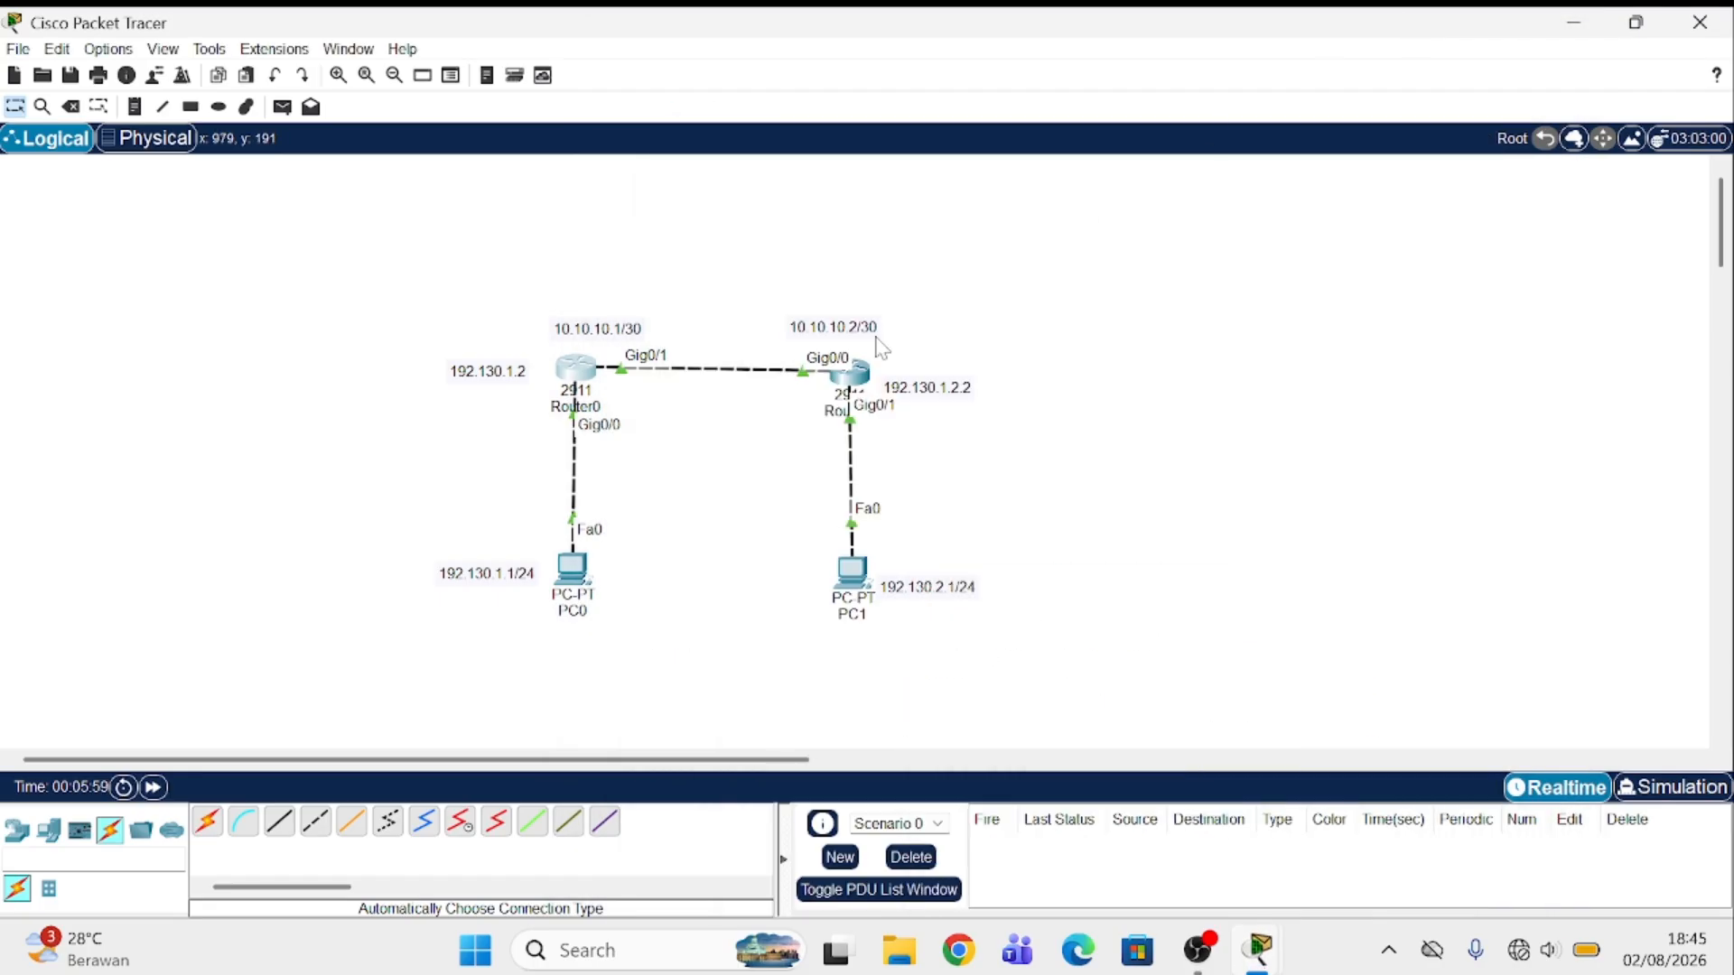
Step: Enter interface configuration mode for gig0/1 on Router1 with int gig0/1
{"action": "left_click", "coordinate": [848, 372]}
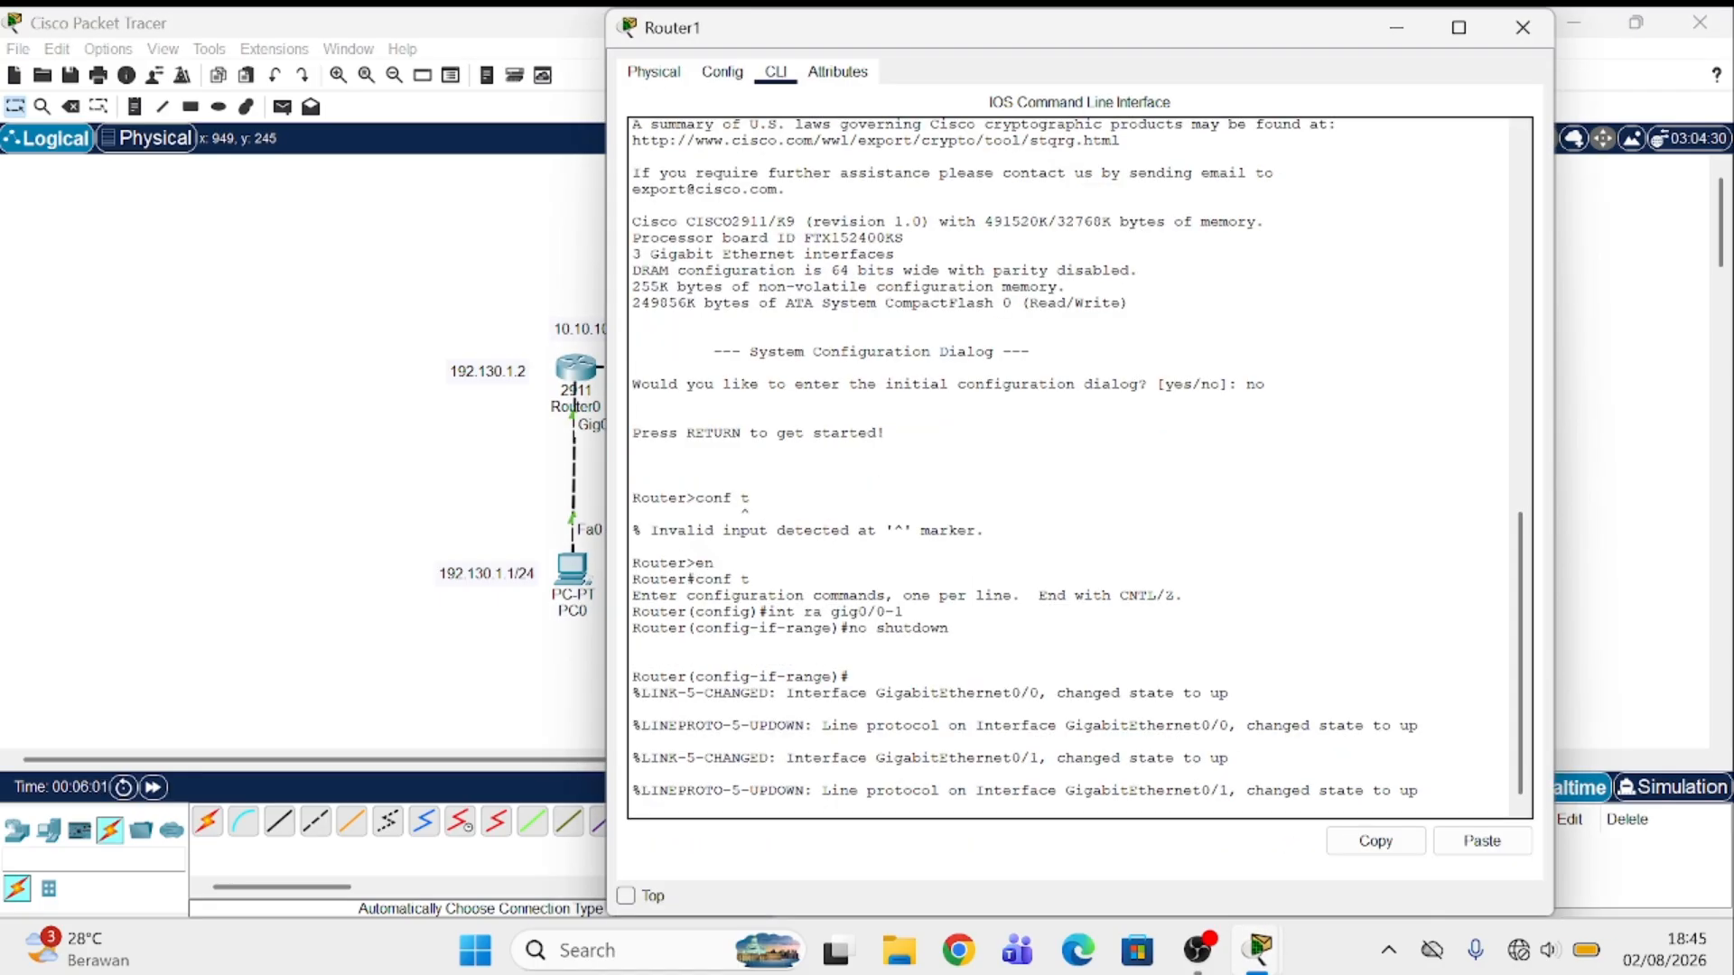
{"action": "key", "text": "Return"}
{"action": "type", "text": "int"}
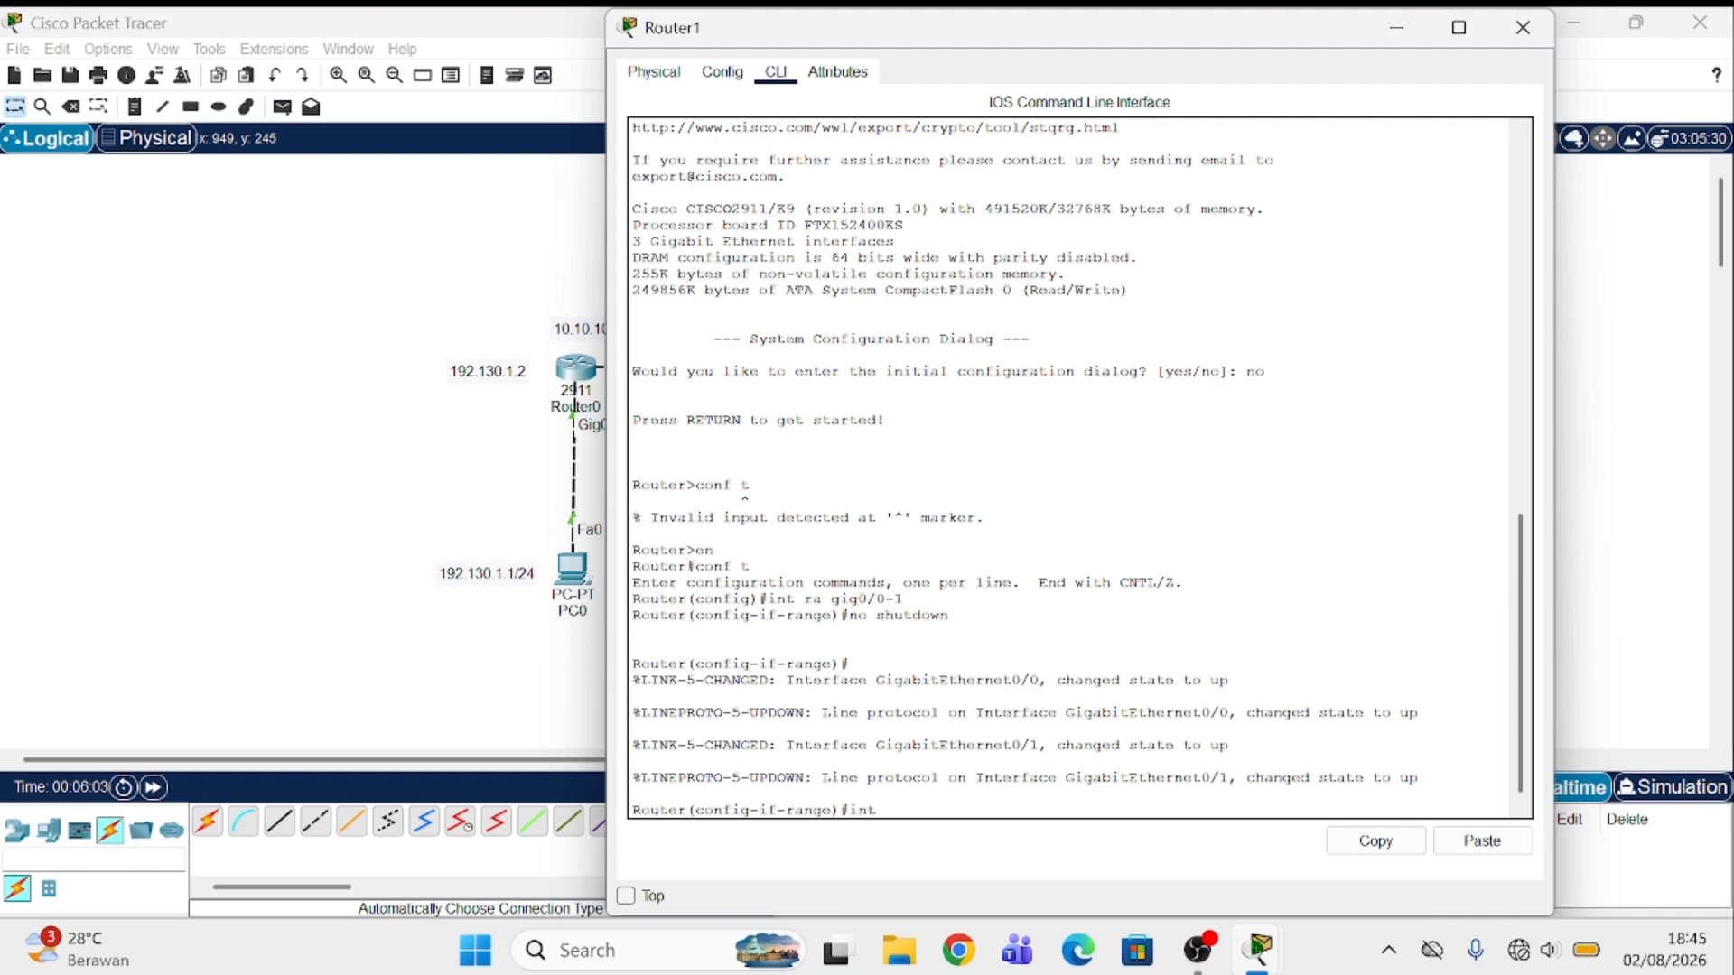
{"action": "type", "text": " gig0/"}
{"action": "left_click", "coordinate": [1396, 27]}
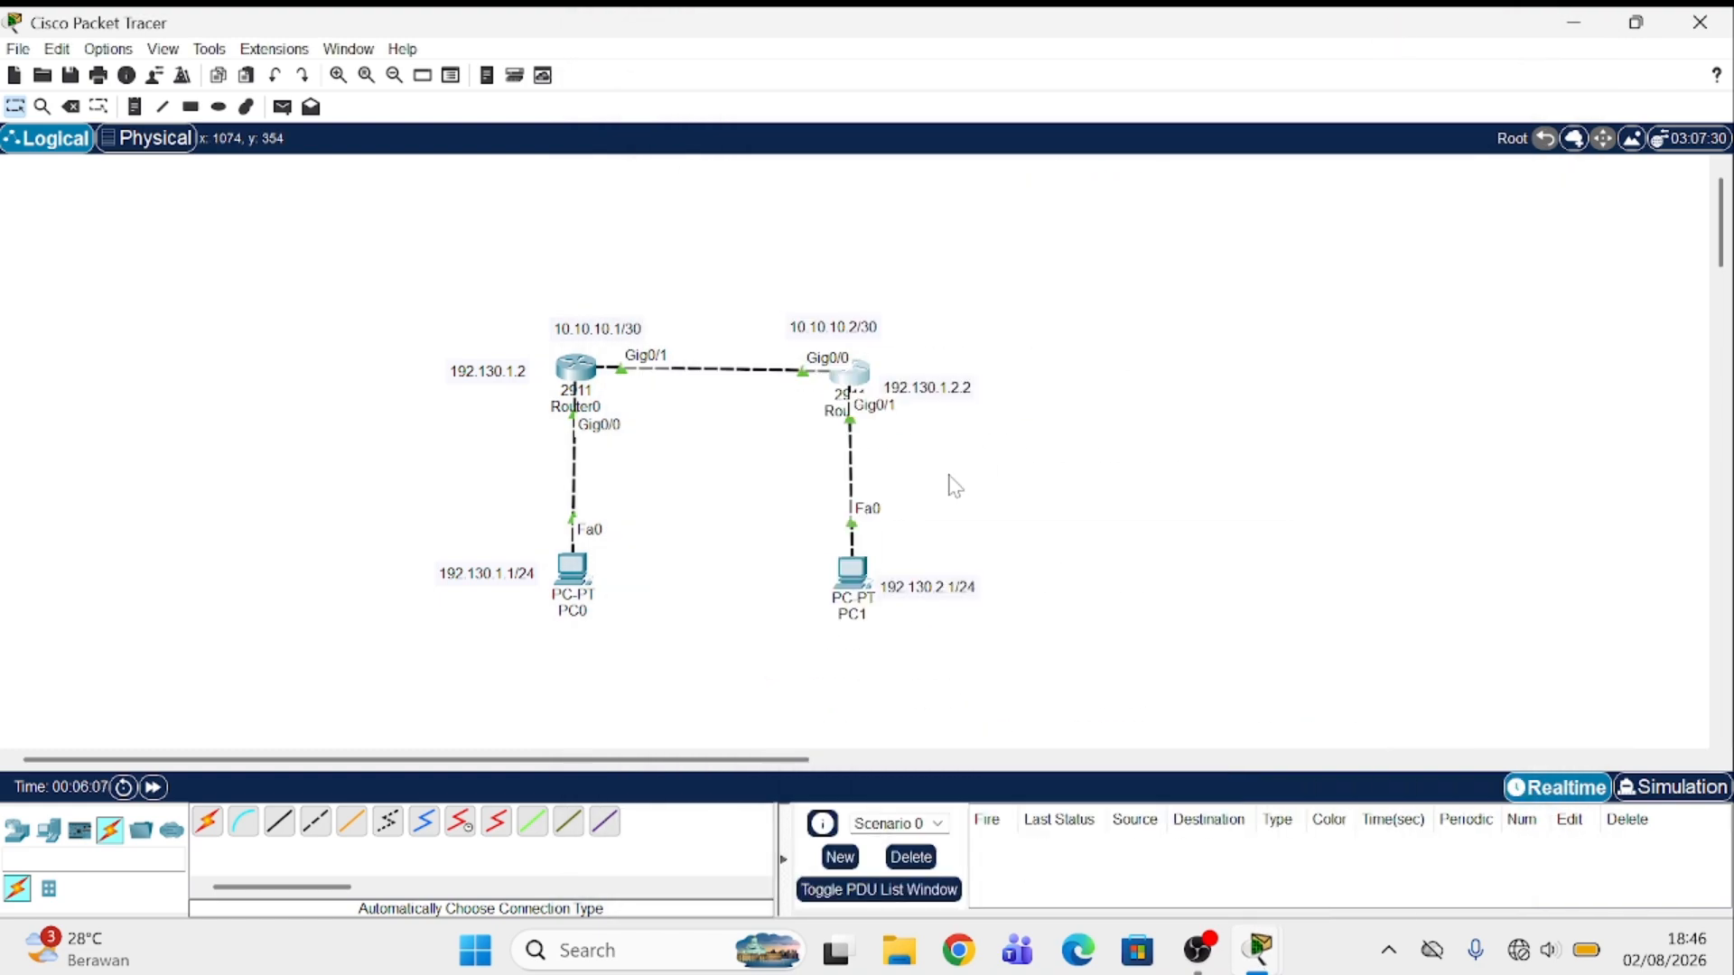
{"action": "left_click", "coordinate": [855, 383]}
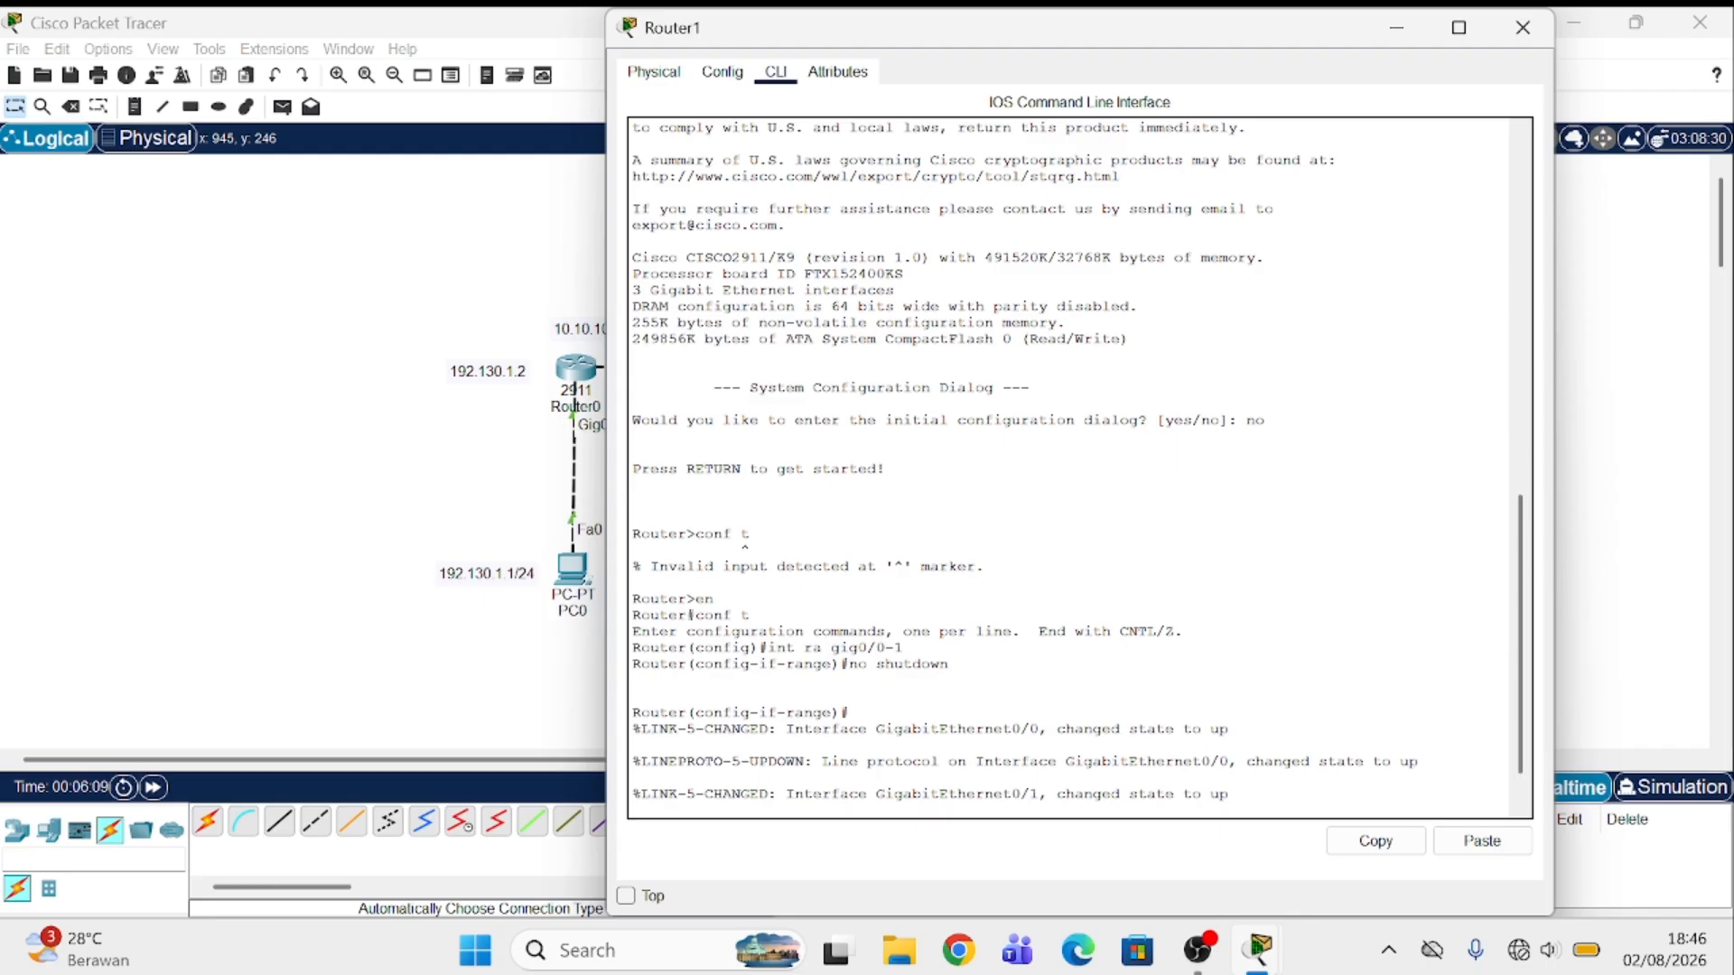
{"action": "scroll", "coordinate": [855, 384], "scroll_direction": "down", "scroll_amount": 1}
{"action": "type", "text": "1"}
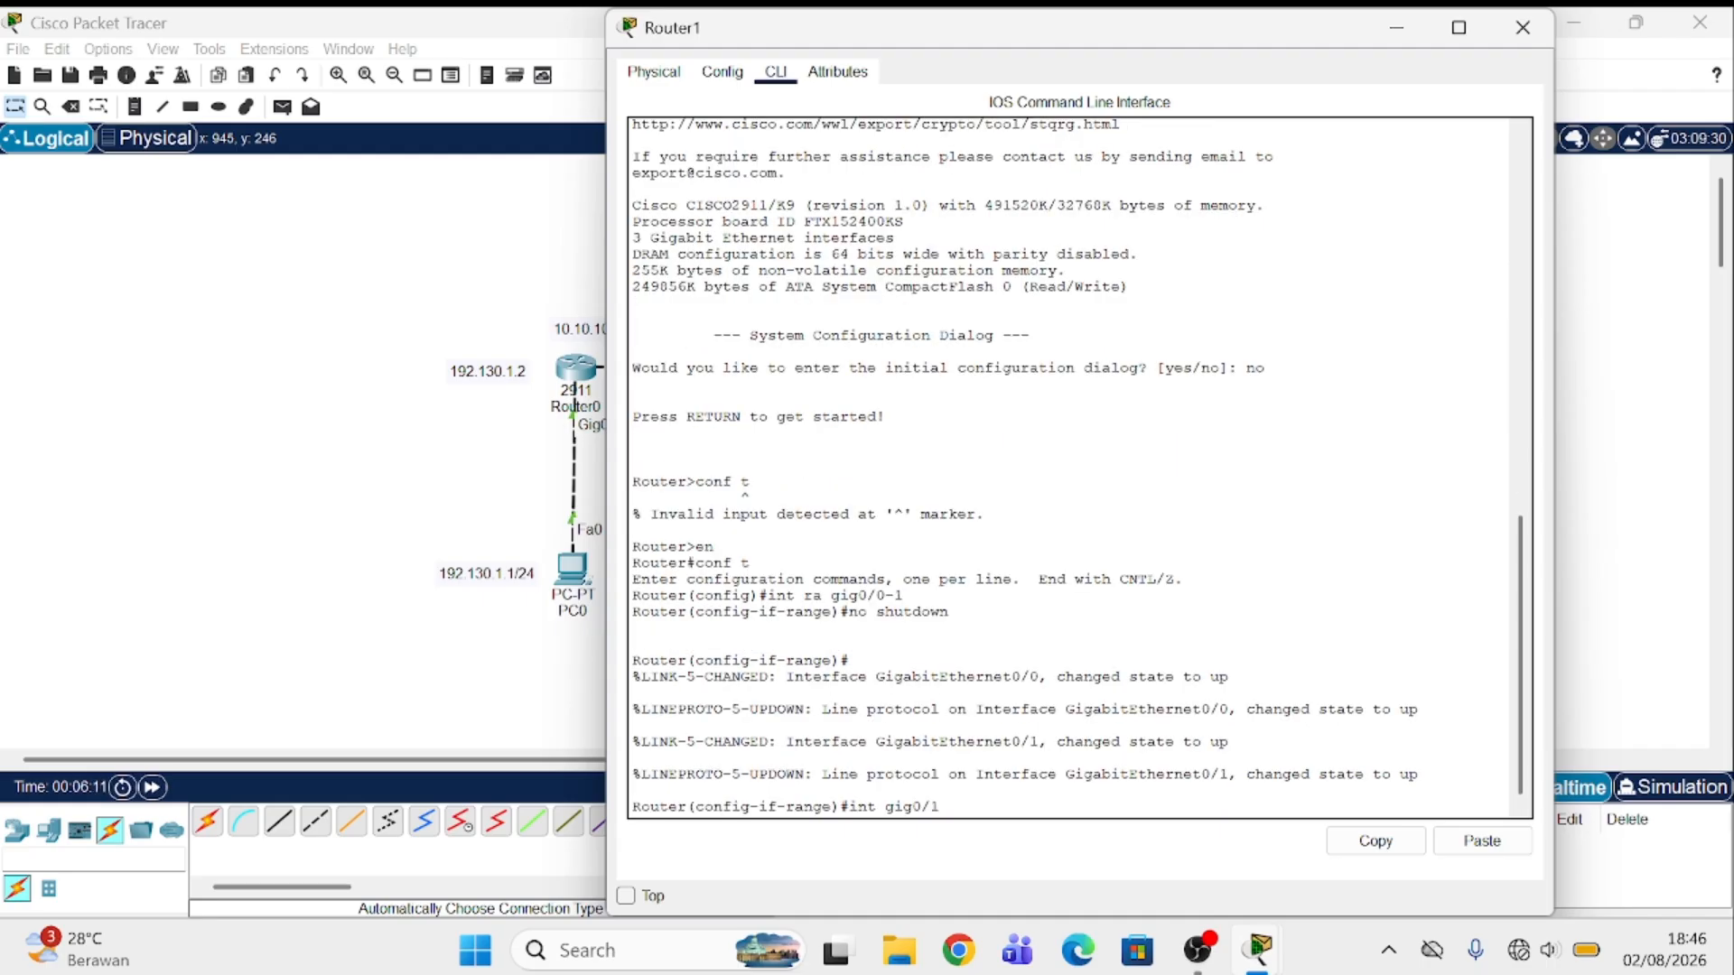
{"action": "key", "text": "Return"}
Step: Assign IP address 192.130.2.2 with subnet mask 255.255.255.0 to interface gig0/1 on Router1
{"action": "type", "text": "ip a"}
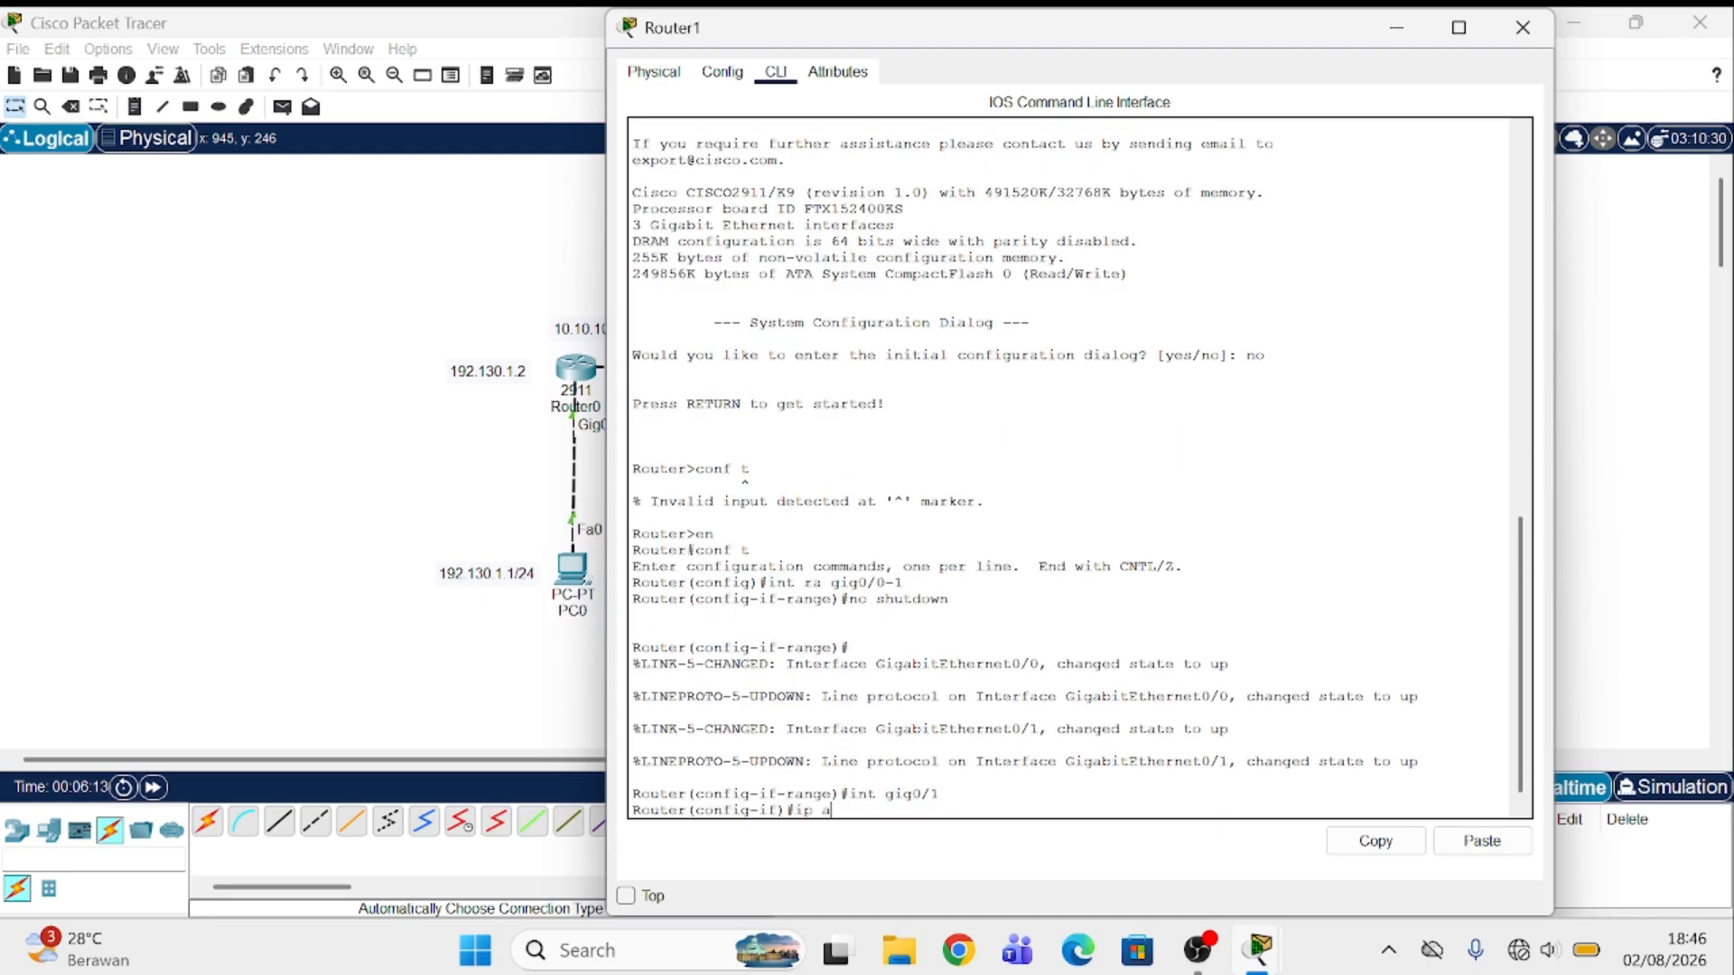
{"action": "type", "text": "dd 192.1"}
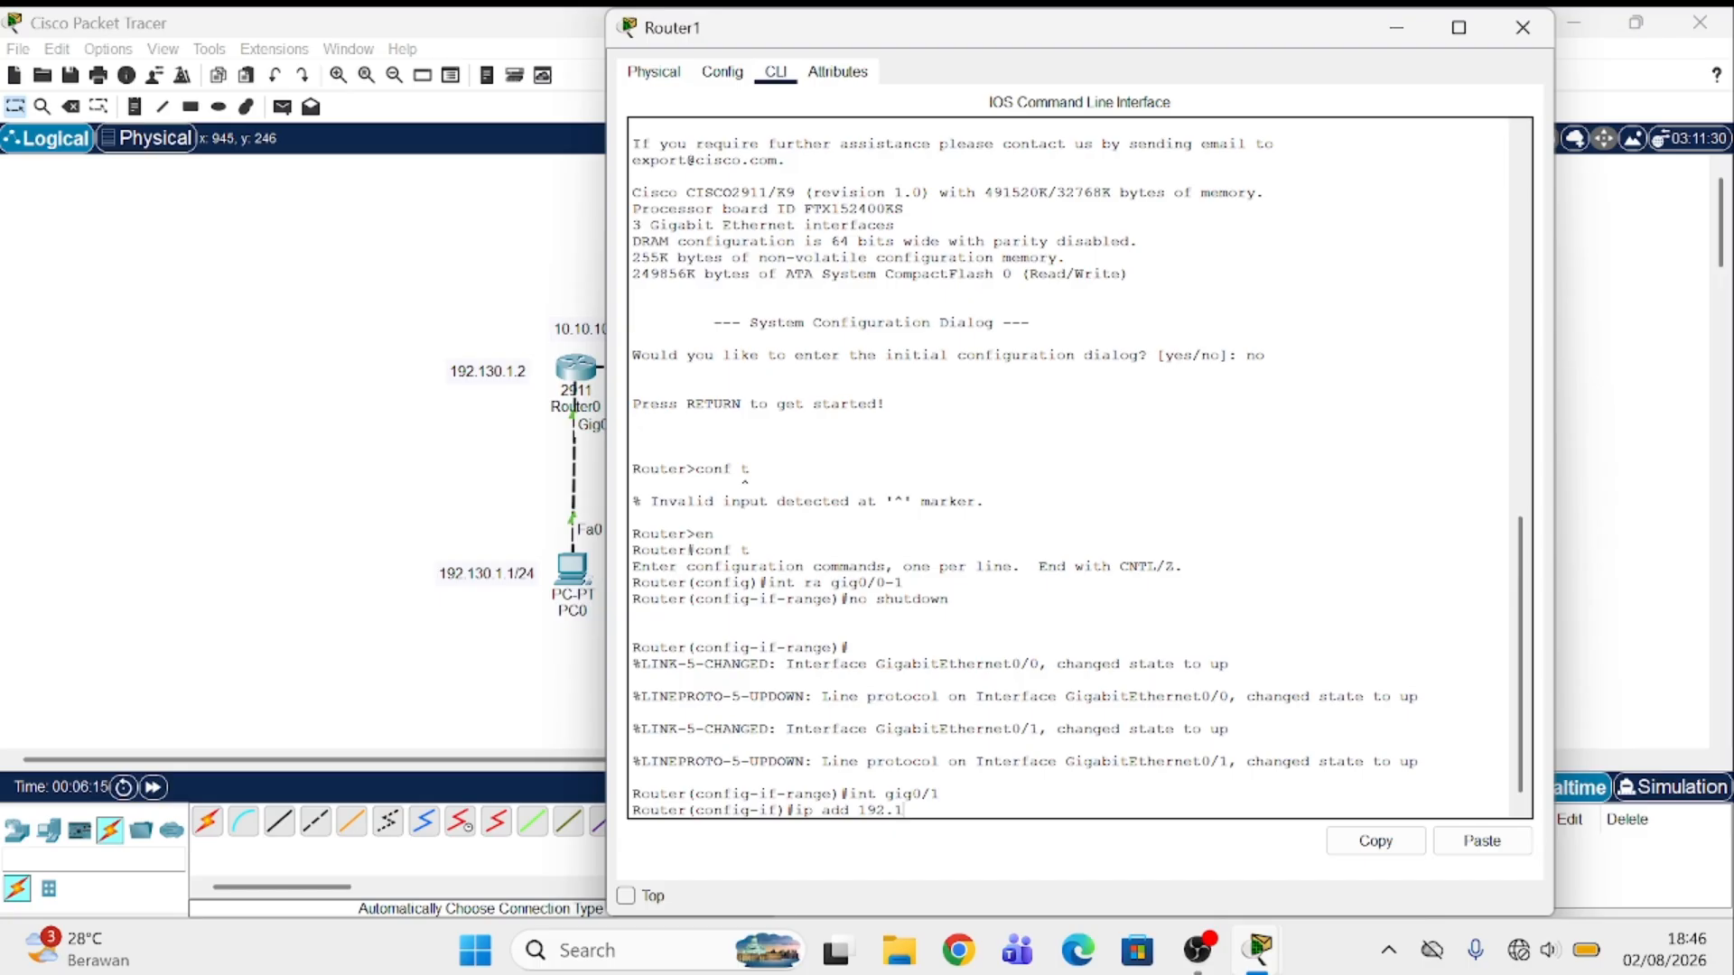
{"action": "type", "text": "30.2"}
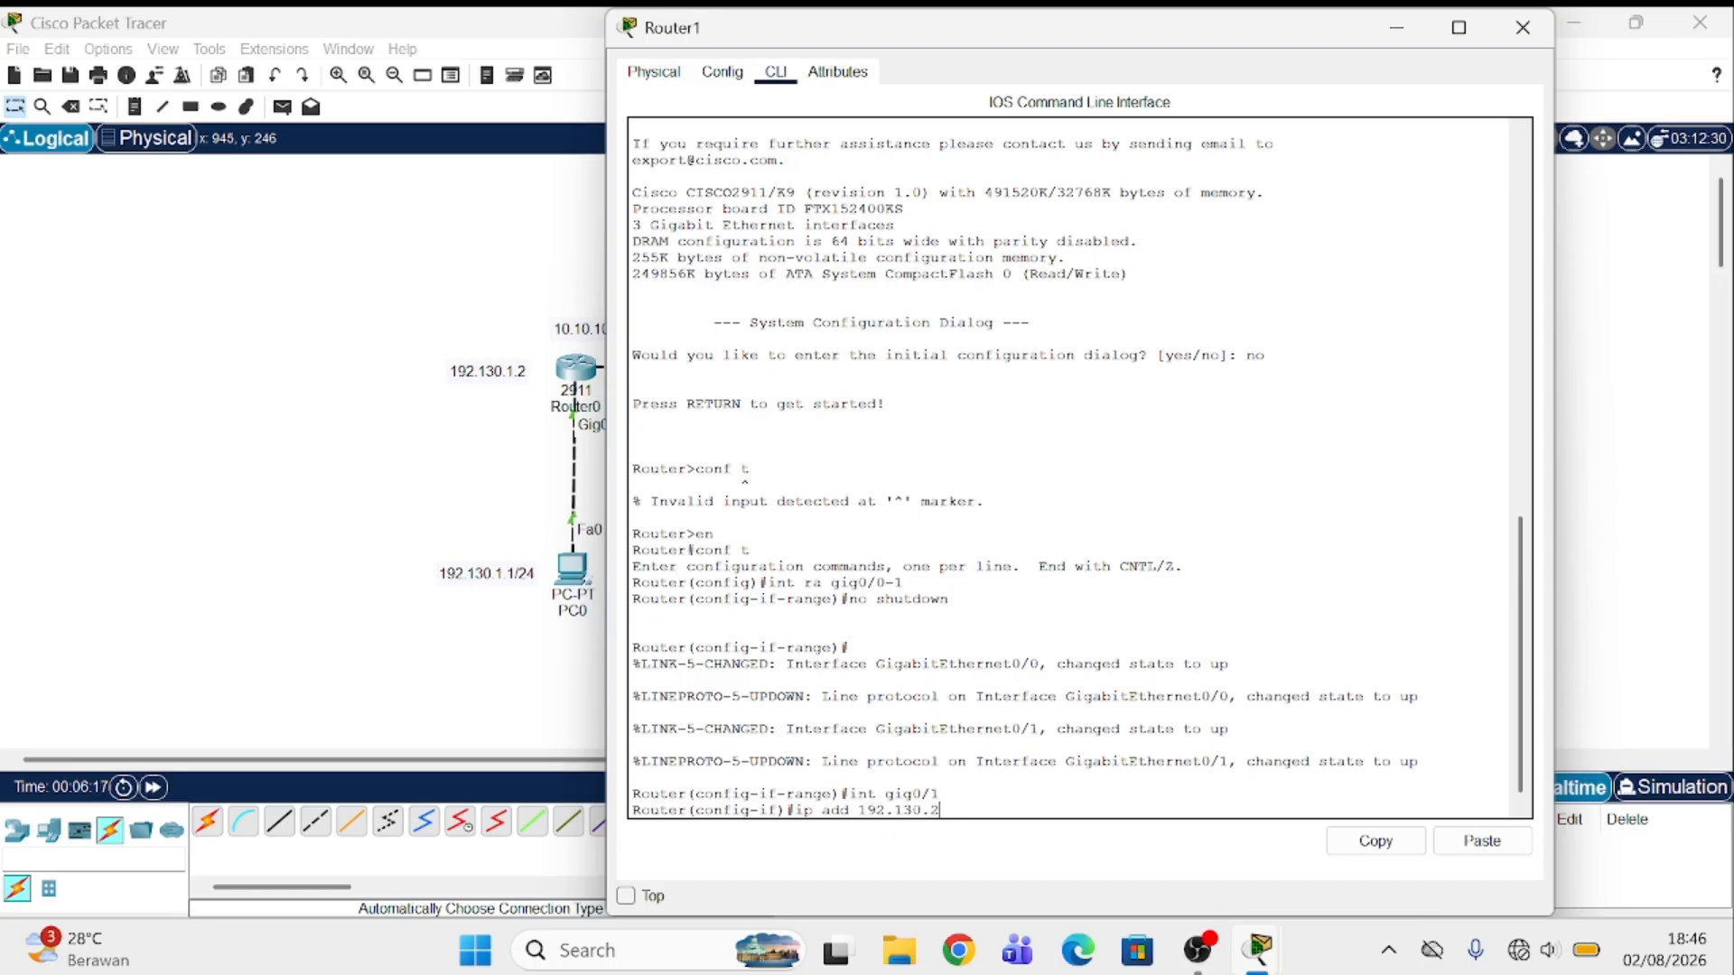
{"action": "type", "text": ".1"}
{"action": "key", "text": "BackSpace"}
{"action": "type", "text": "2 255.255.255.0"}
{"action": "key", "text": "Return"}
Step: Assign IP address 10.10.10.2 with subnet mask 255.255.255.252 to interface gig0/0 on Router1 and put its window away
{"action": "type", "text": "ig-if)#i"}
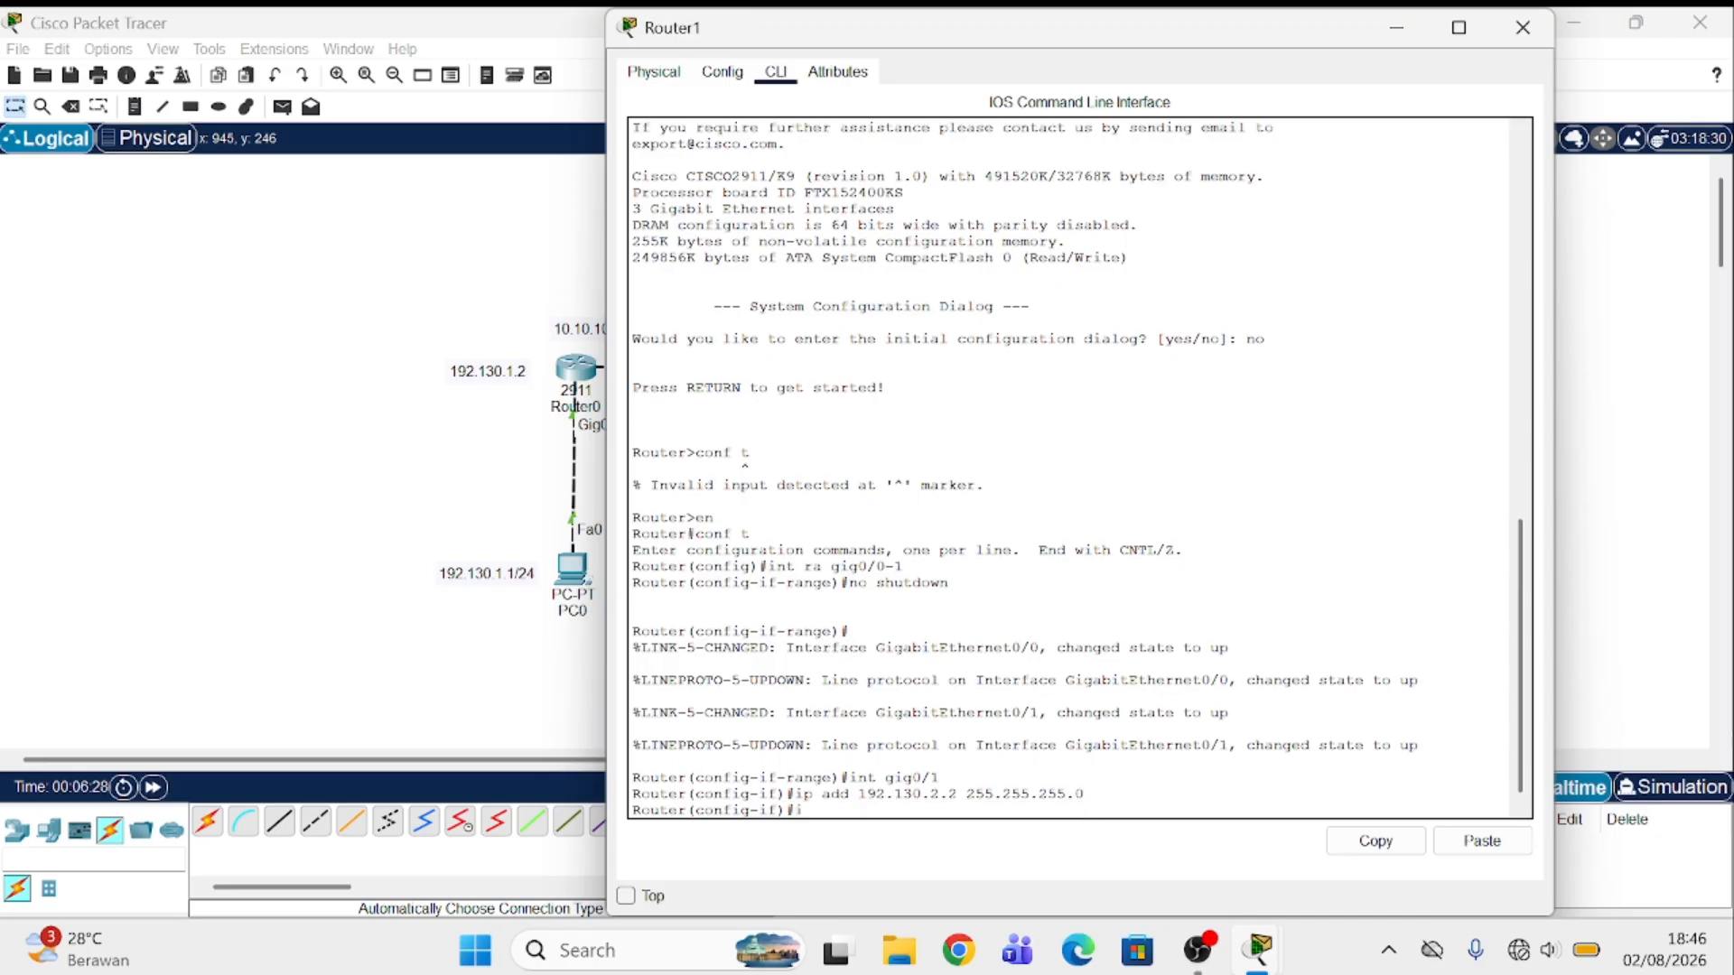
{"action": "type", "text": "nt gig0/"}
{"action": "left_click", "coordinate": [1397, 27]}
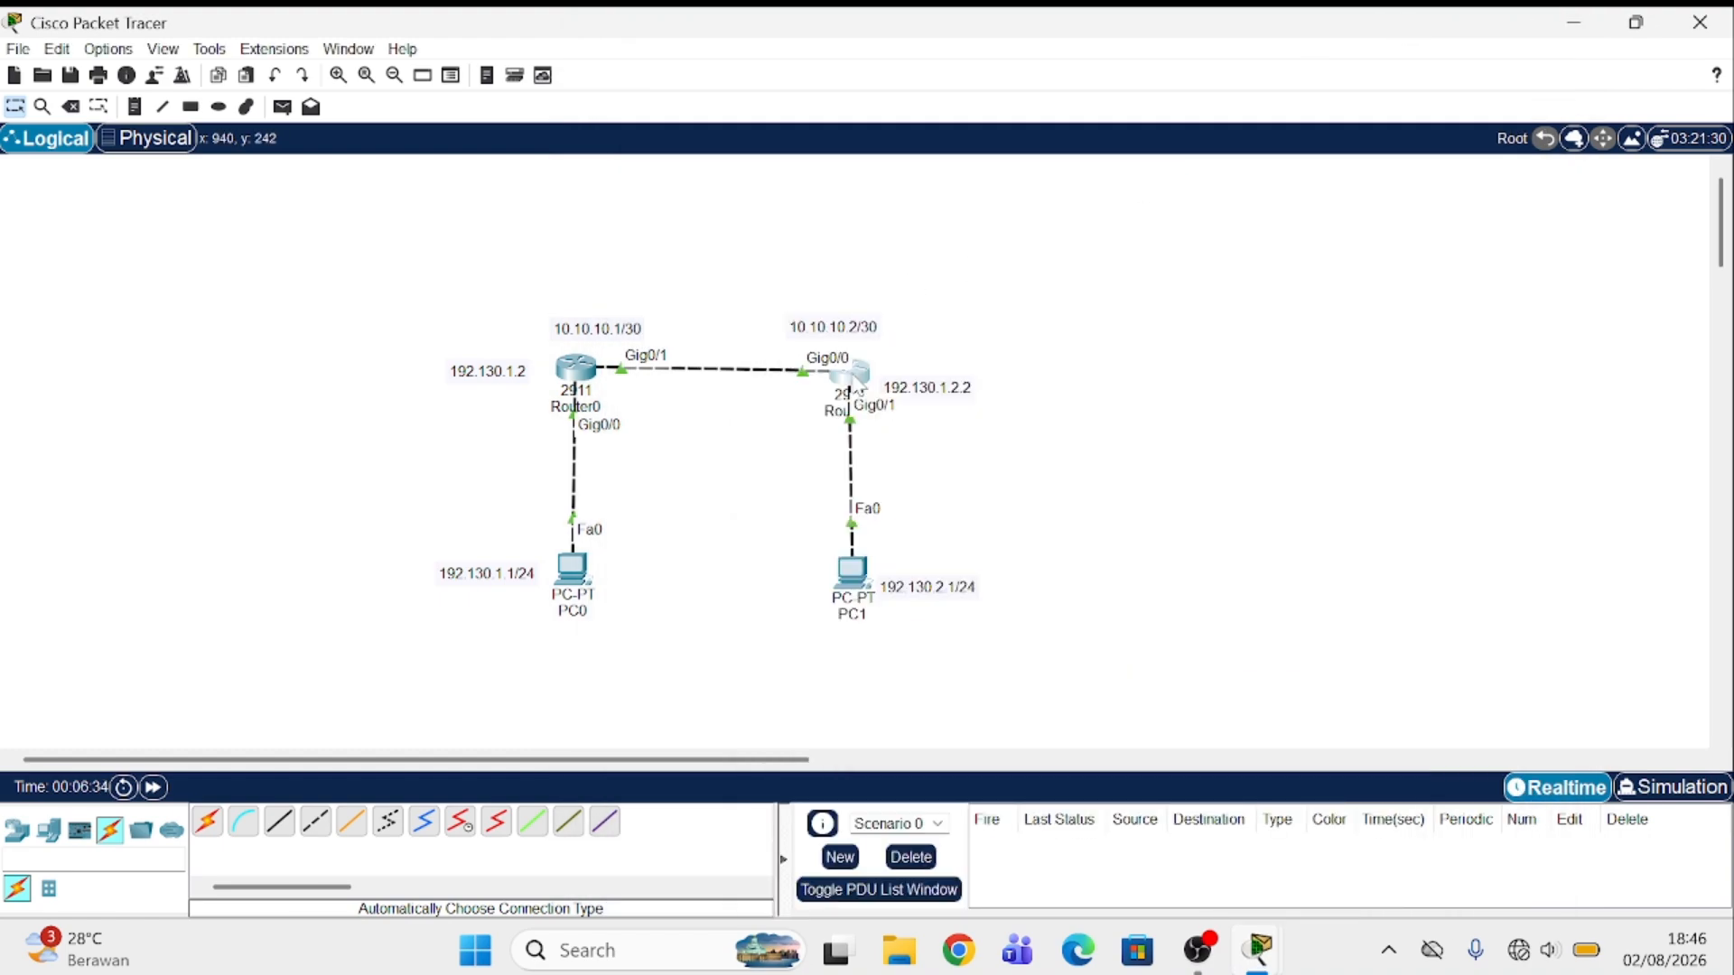
{"action": "left_click", "coordinate": [856, 384]}
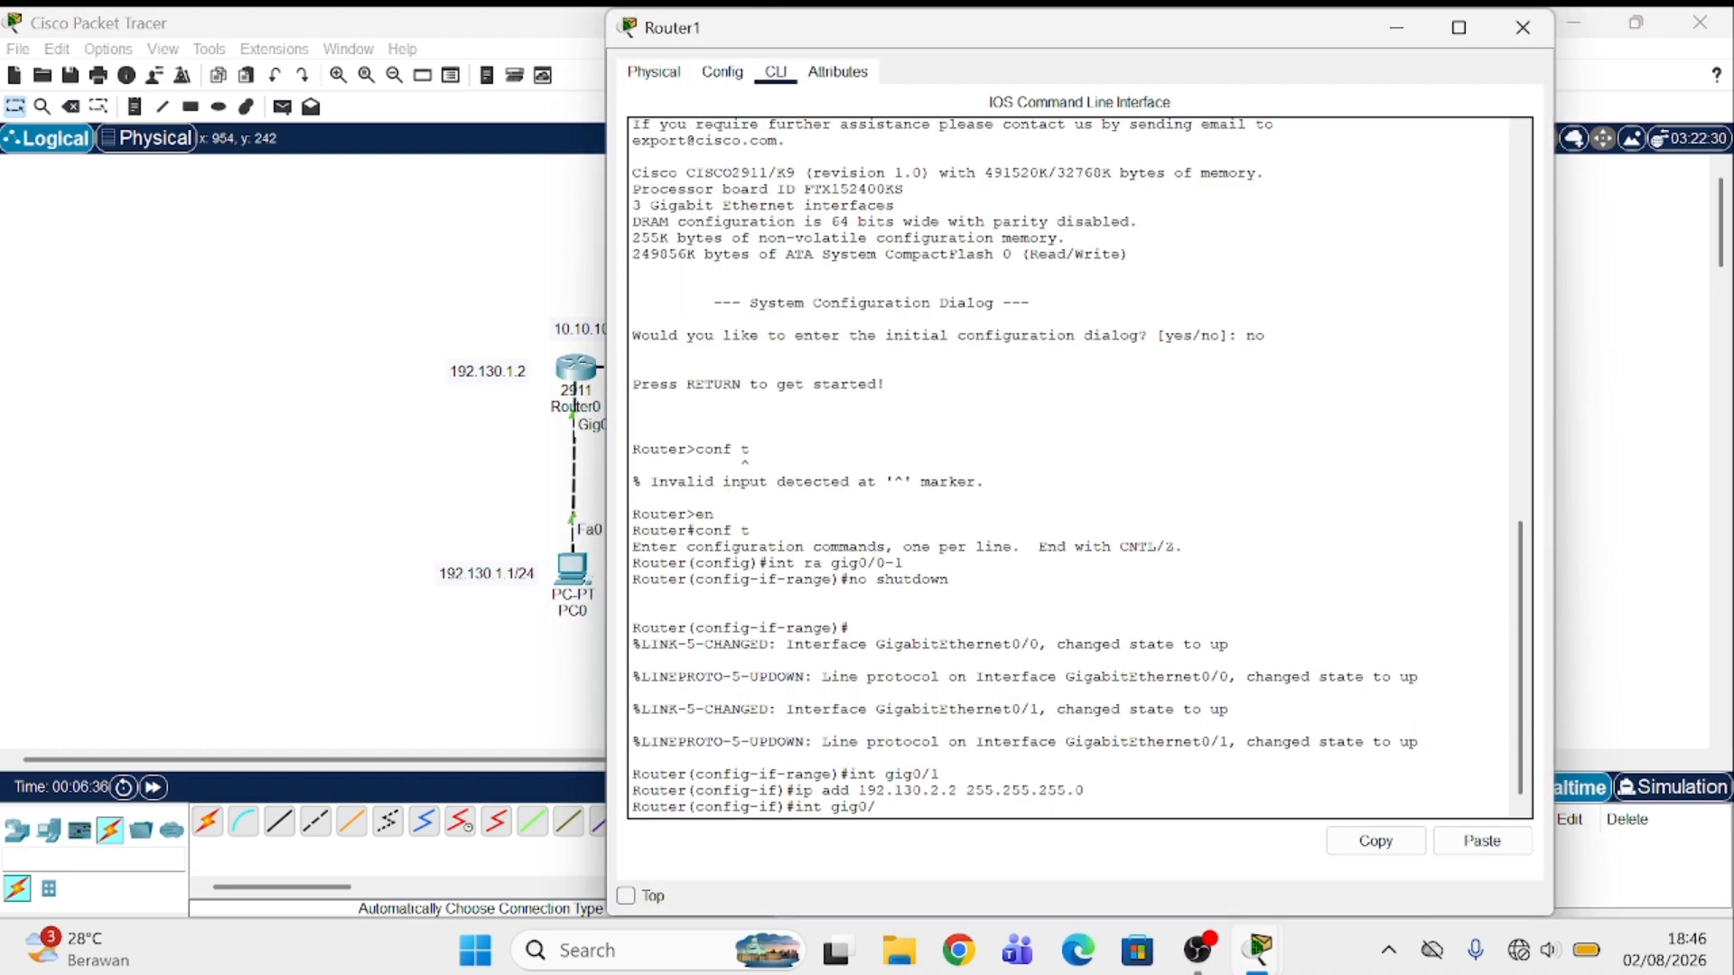
{"action": "type", "text": "0"}
{"action": "key", "text": "Return"}
{"action": "type", "text": "ip add"}
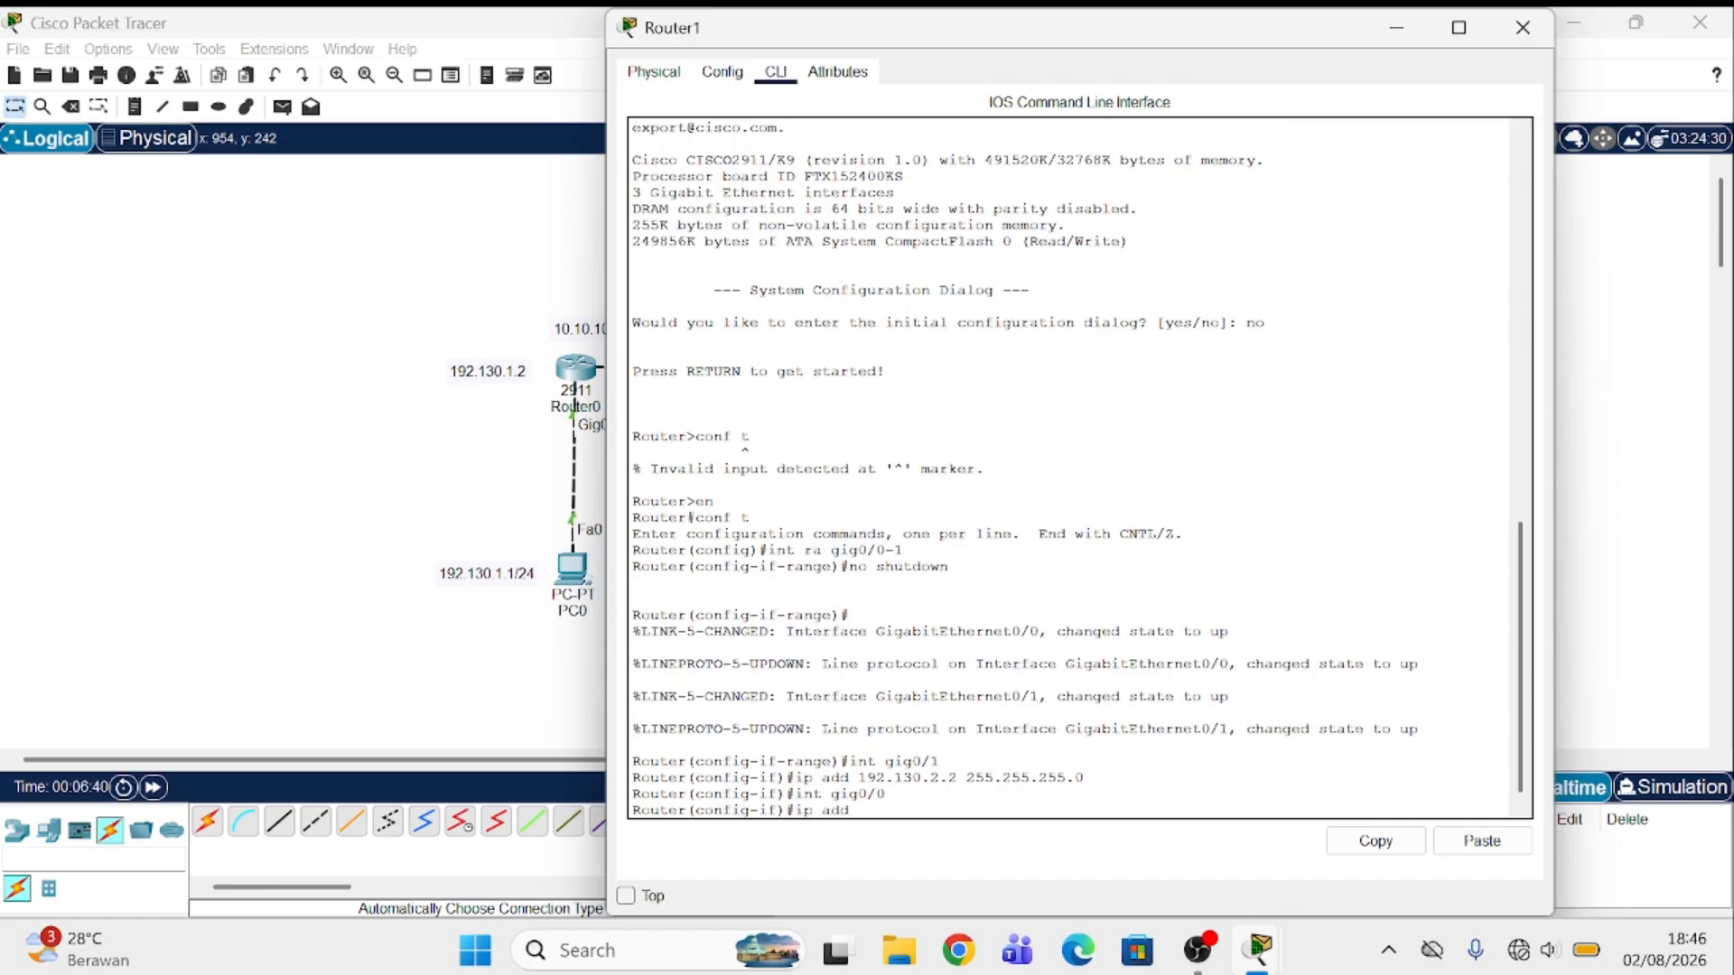
{"action": "type", "text": " 10.10.10.2 255.255.255.2"}
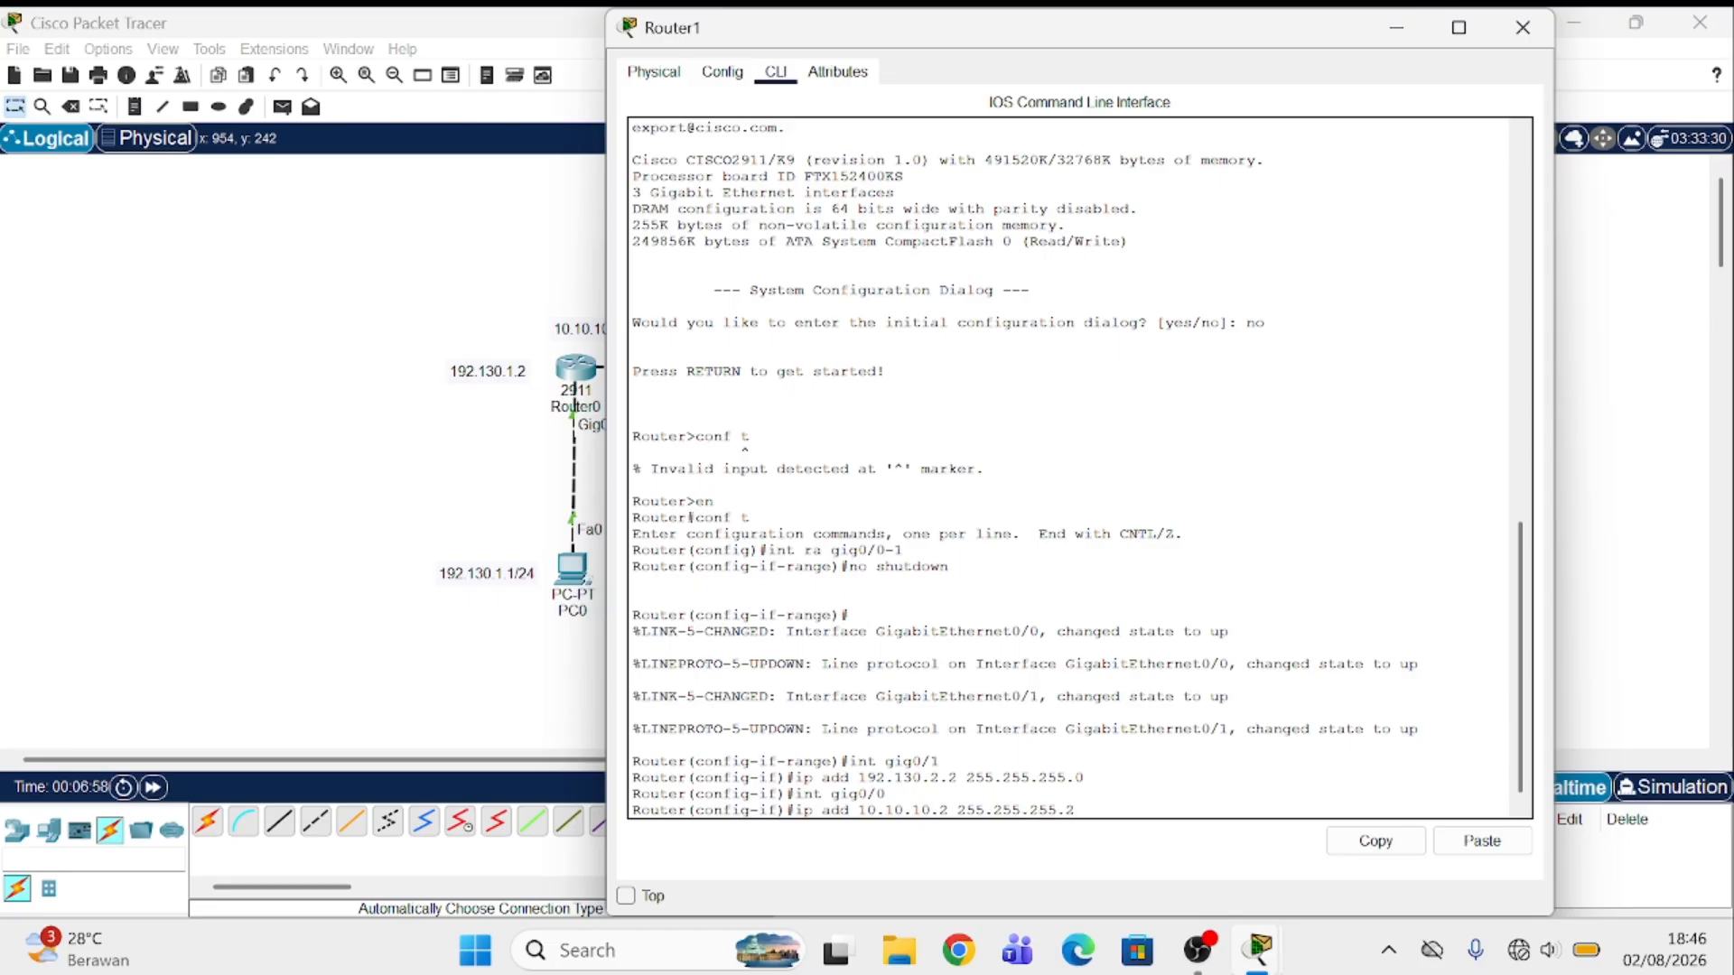
{"action": "type", "text": "52"}
{"action": "key", "text": "Return"}
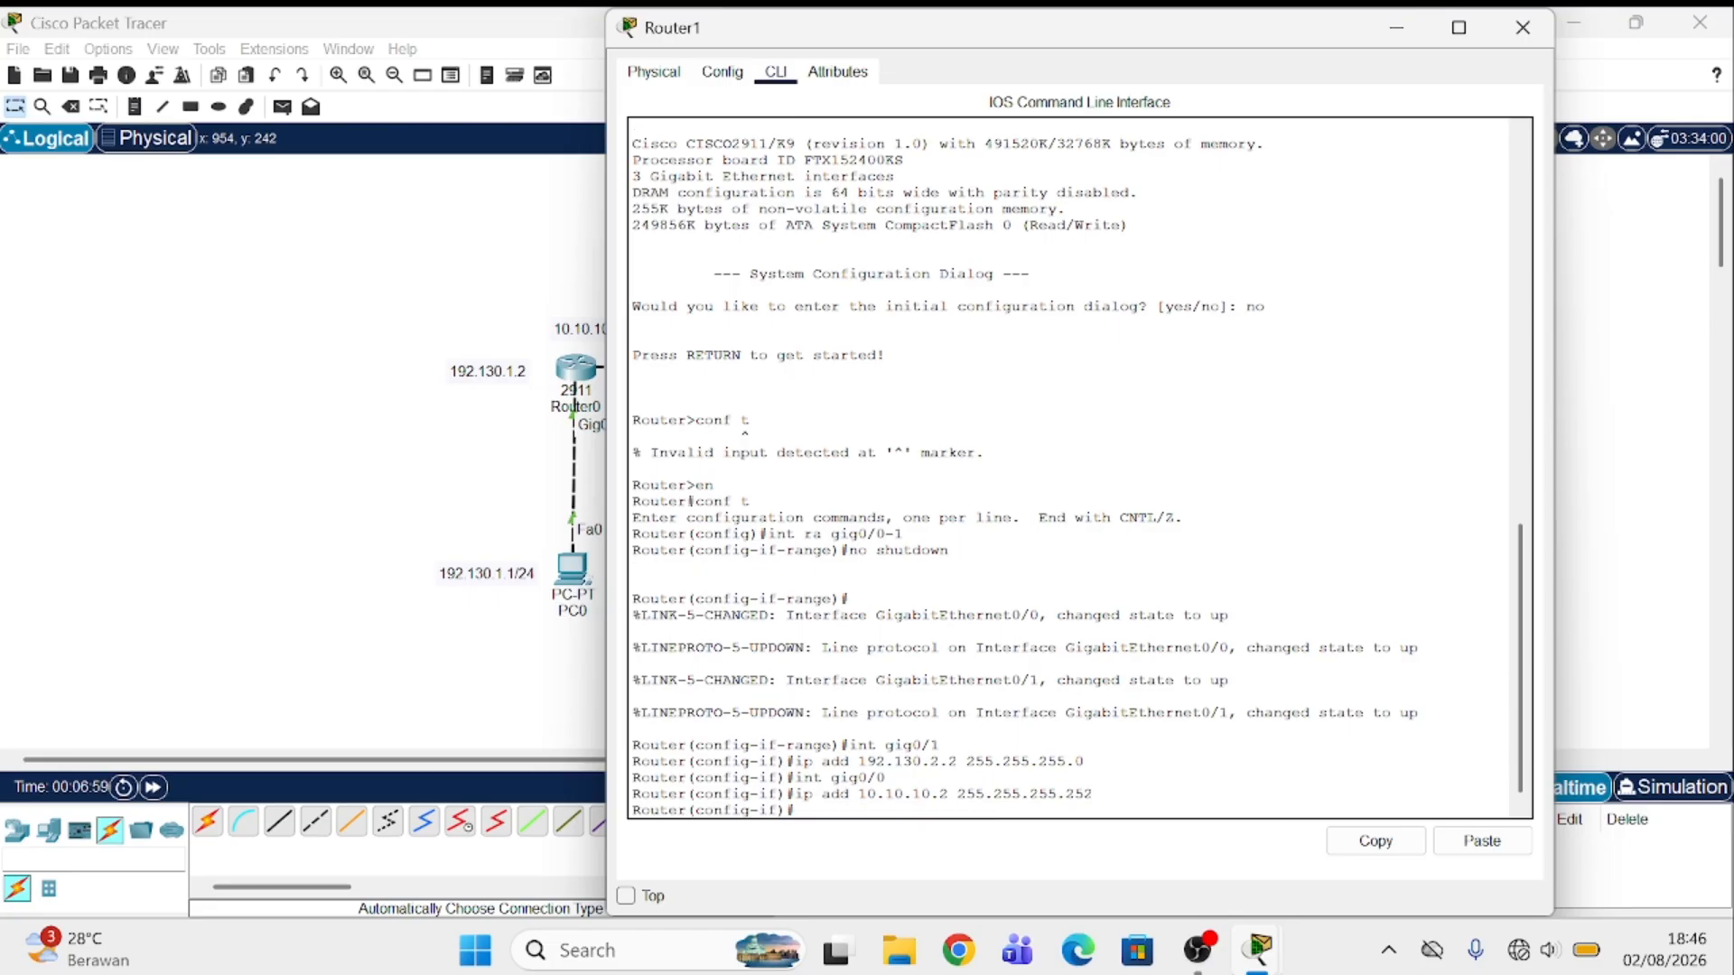
{"action": "left_click", "coordinate": [1400, 24]}
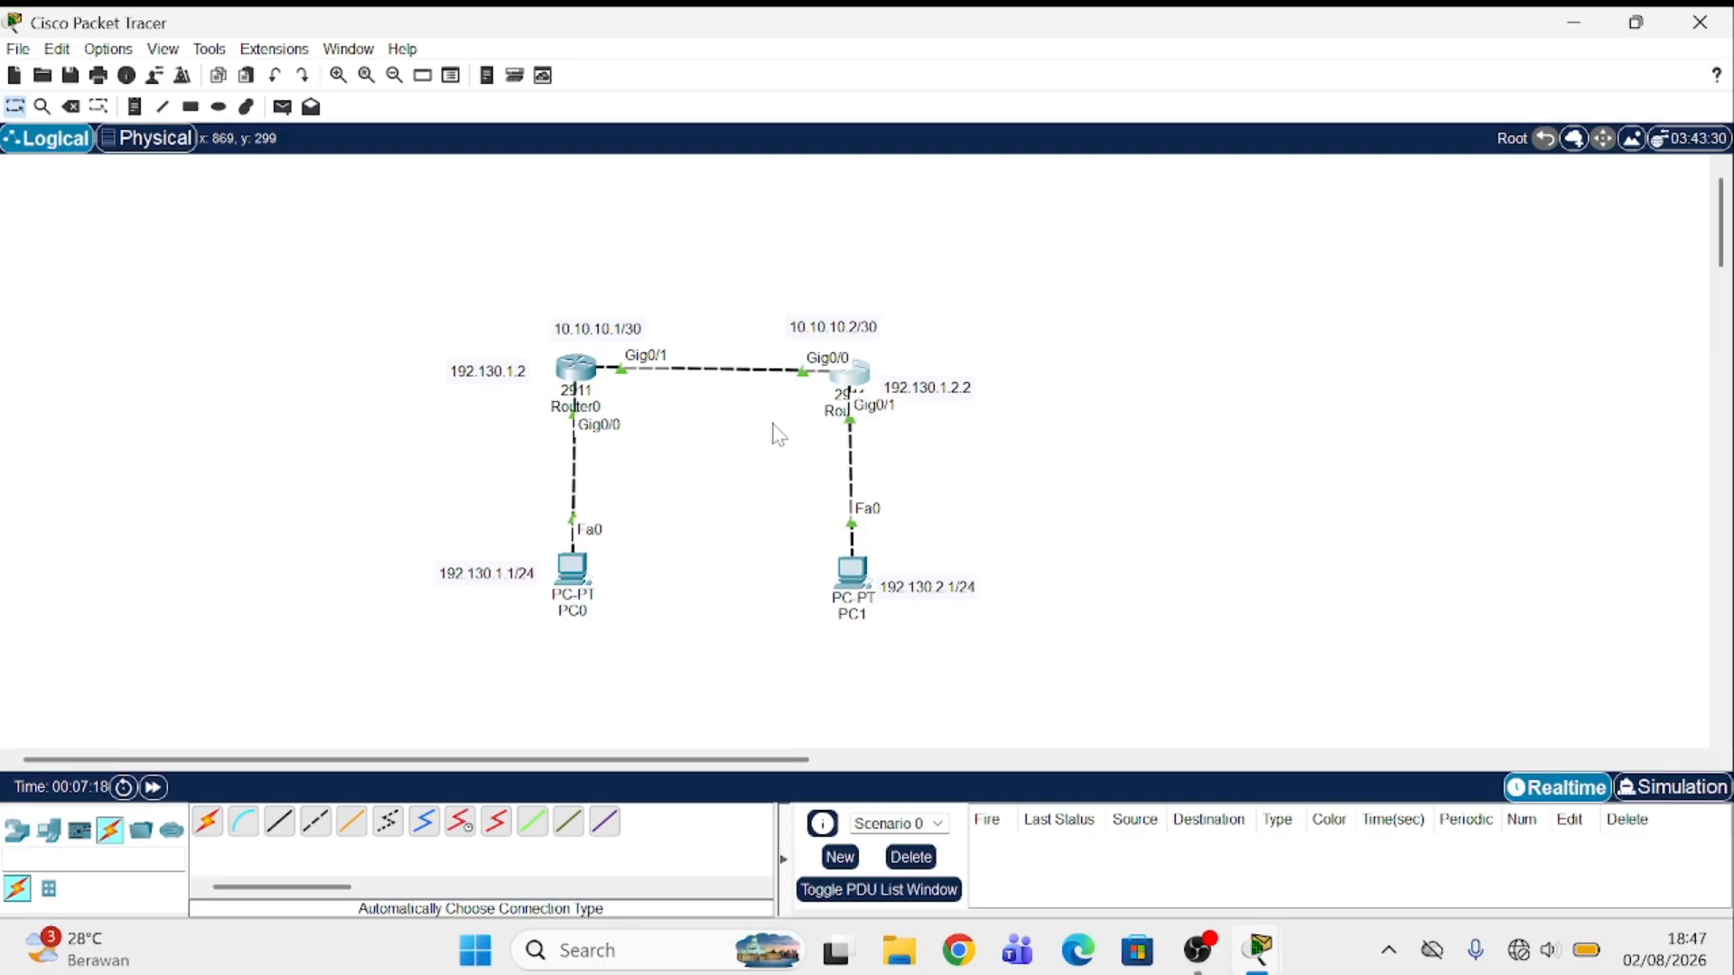
Step: Display the IP routing table on Router0 with do show ip route
{"action": "left_click", "coordinate": [576, 379]}
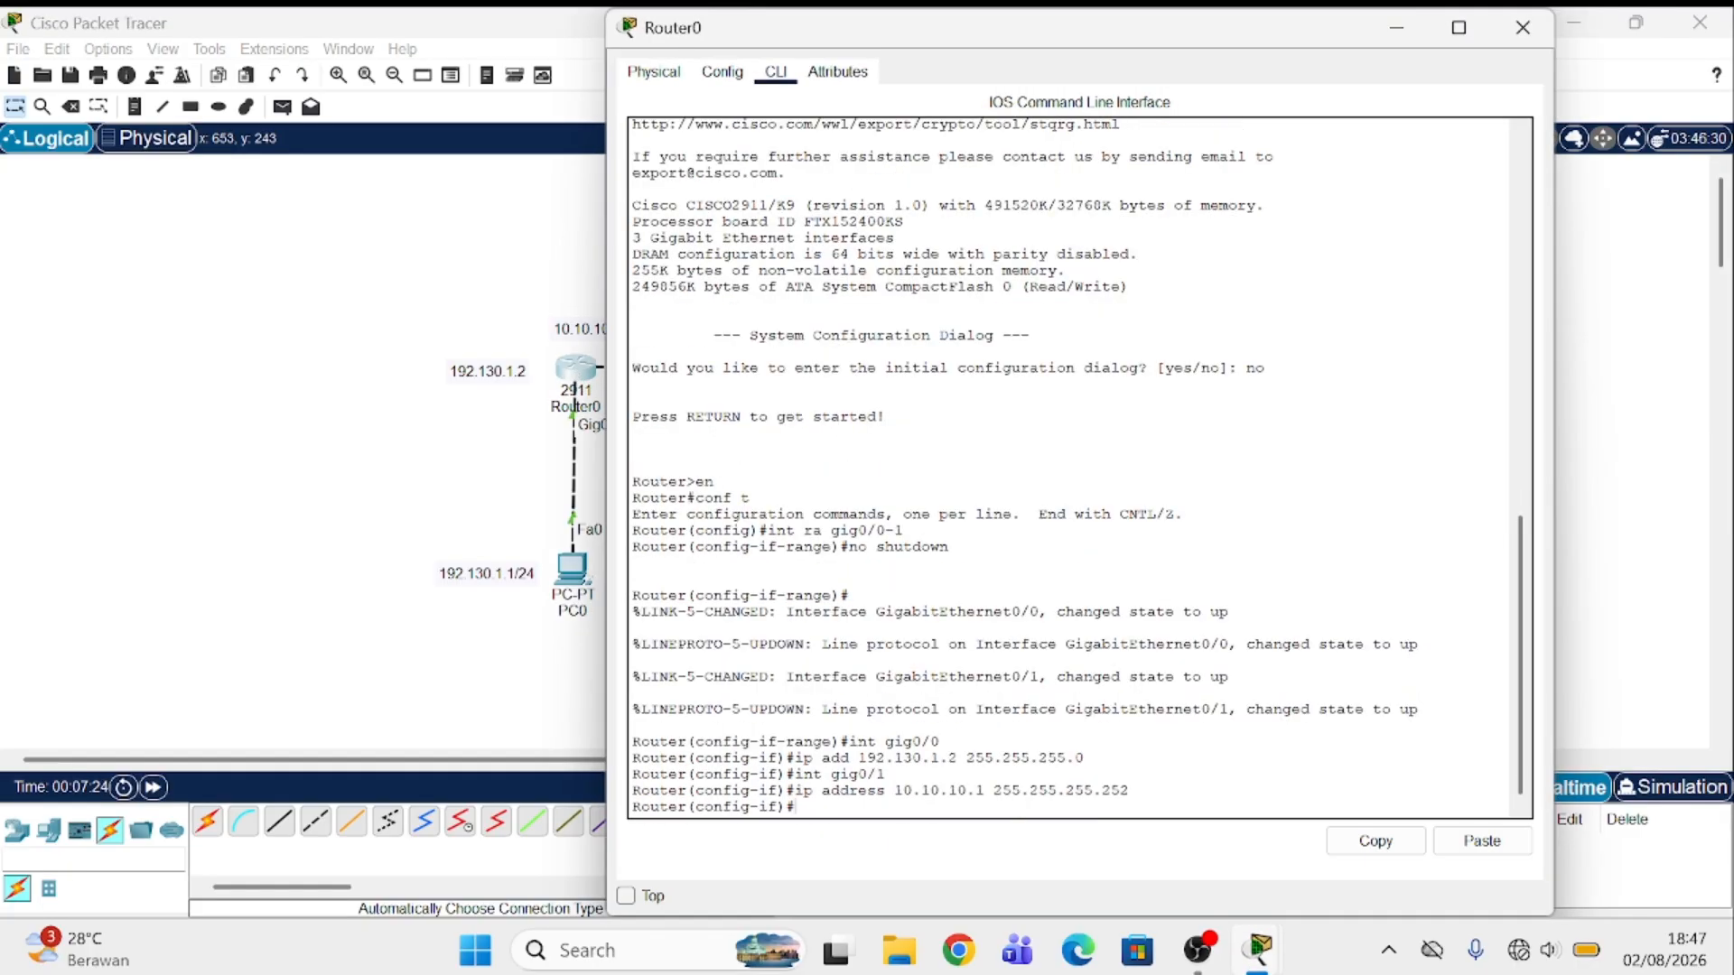
{"action": "type", "text": "do show ip route"}
{"action": "key", "text": "Return"}
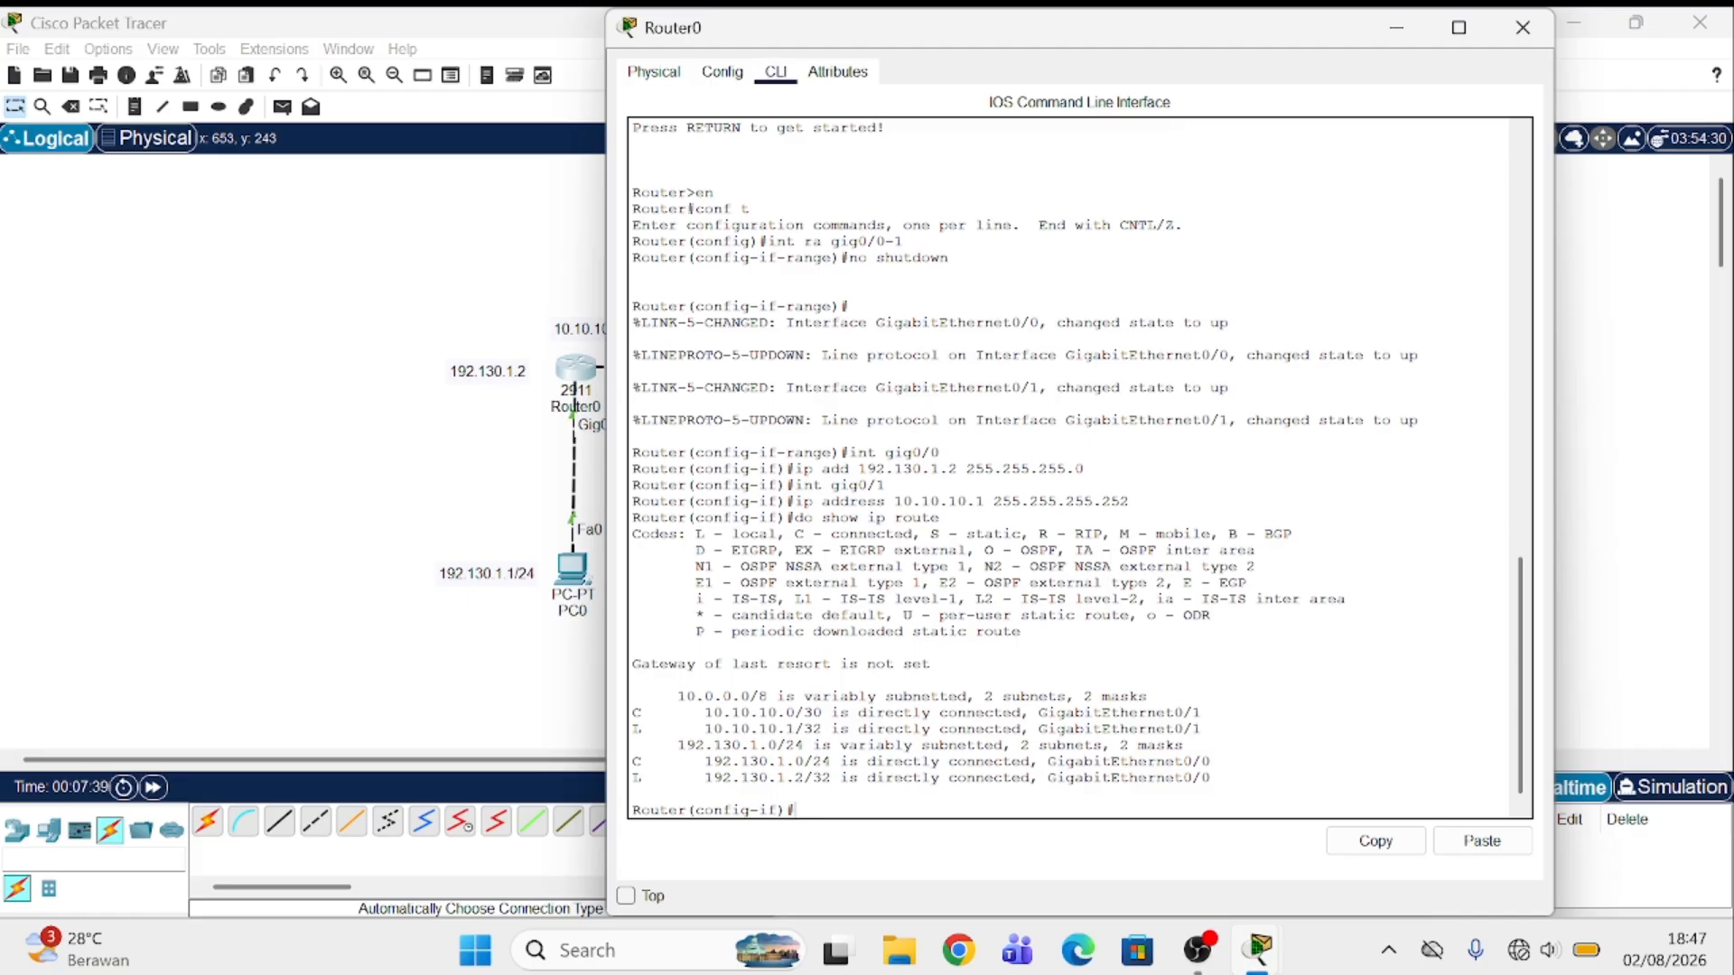
Step: Examine the connected and local route entries in Router0's routing table against the code legend, and put the router window away
{"action": "left_click_drag", "start_coordinate": [633, 713], "coordinate": [823, 712]}
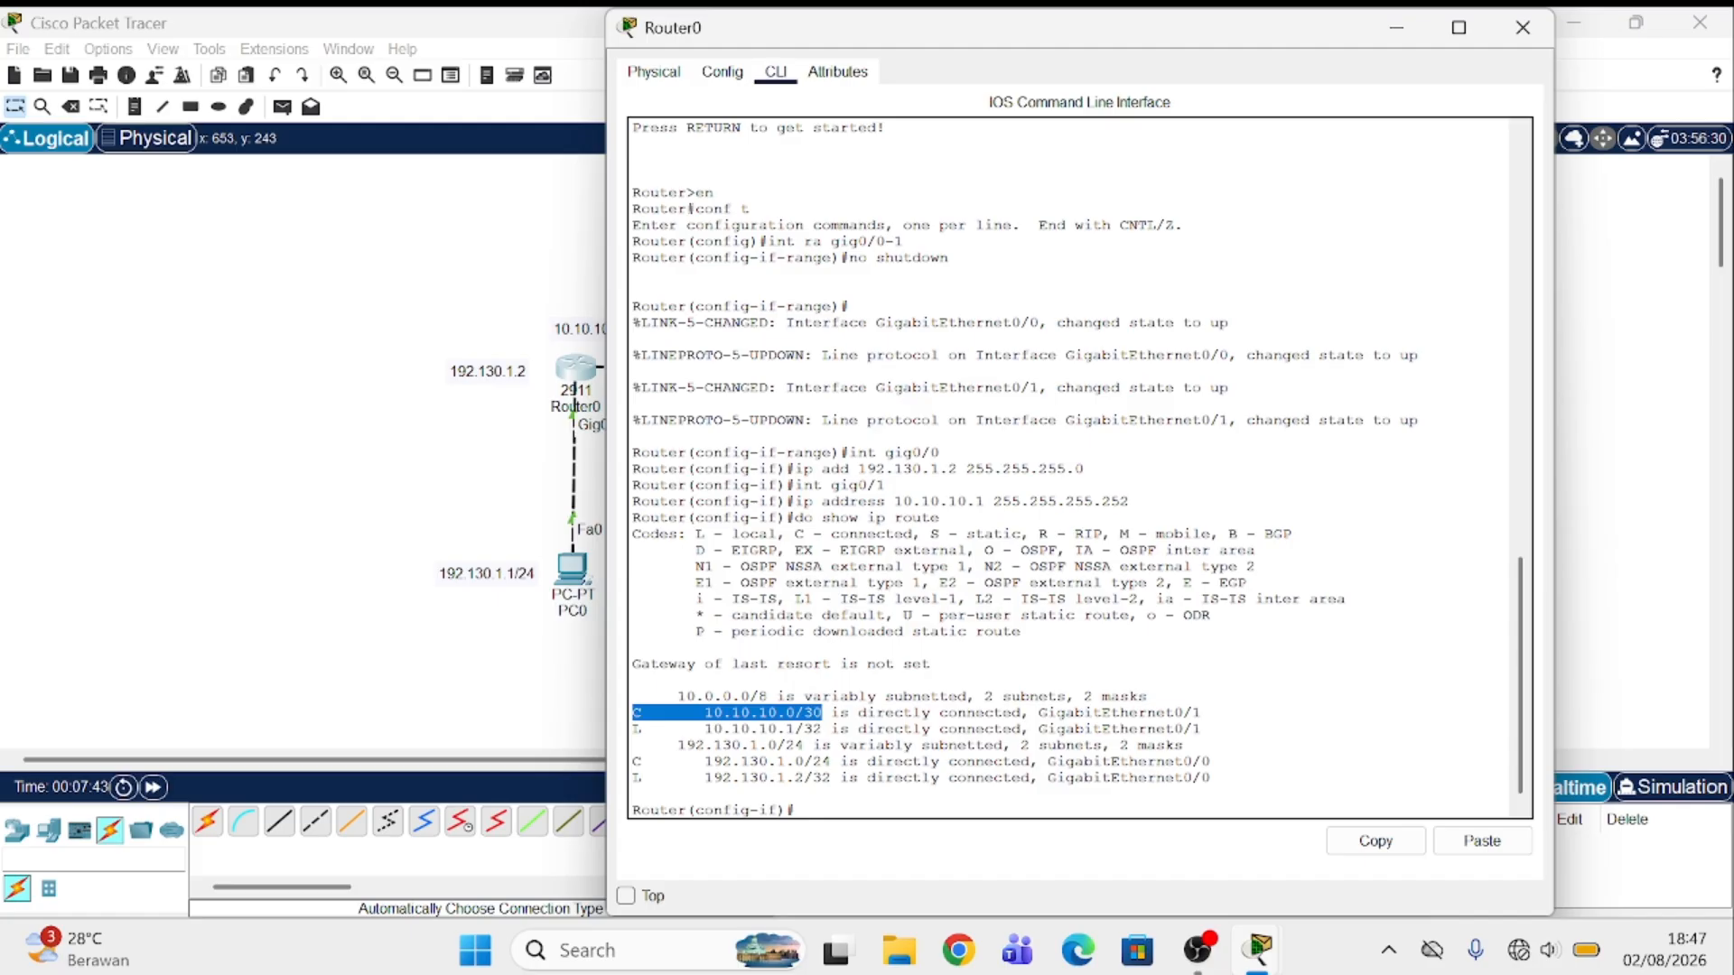
{"action": "left_click_drag", "start_coordinate": [795, 534], "coordinate": [921, 534]}
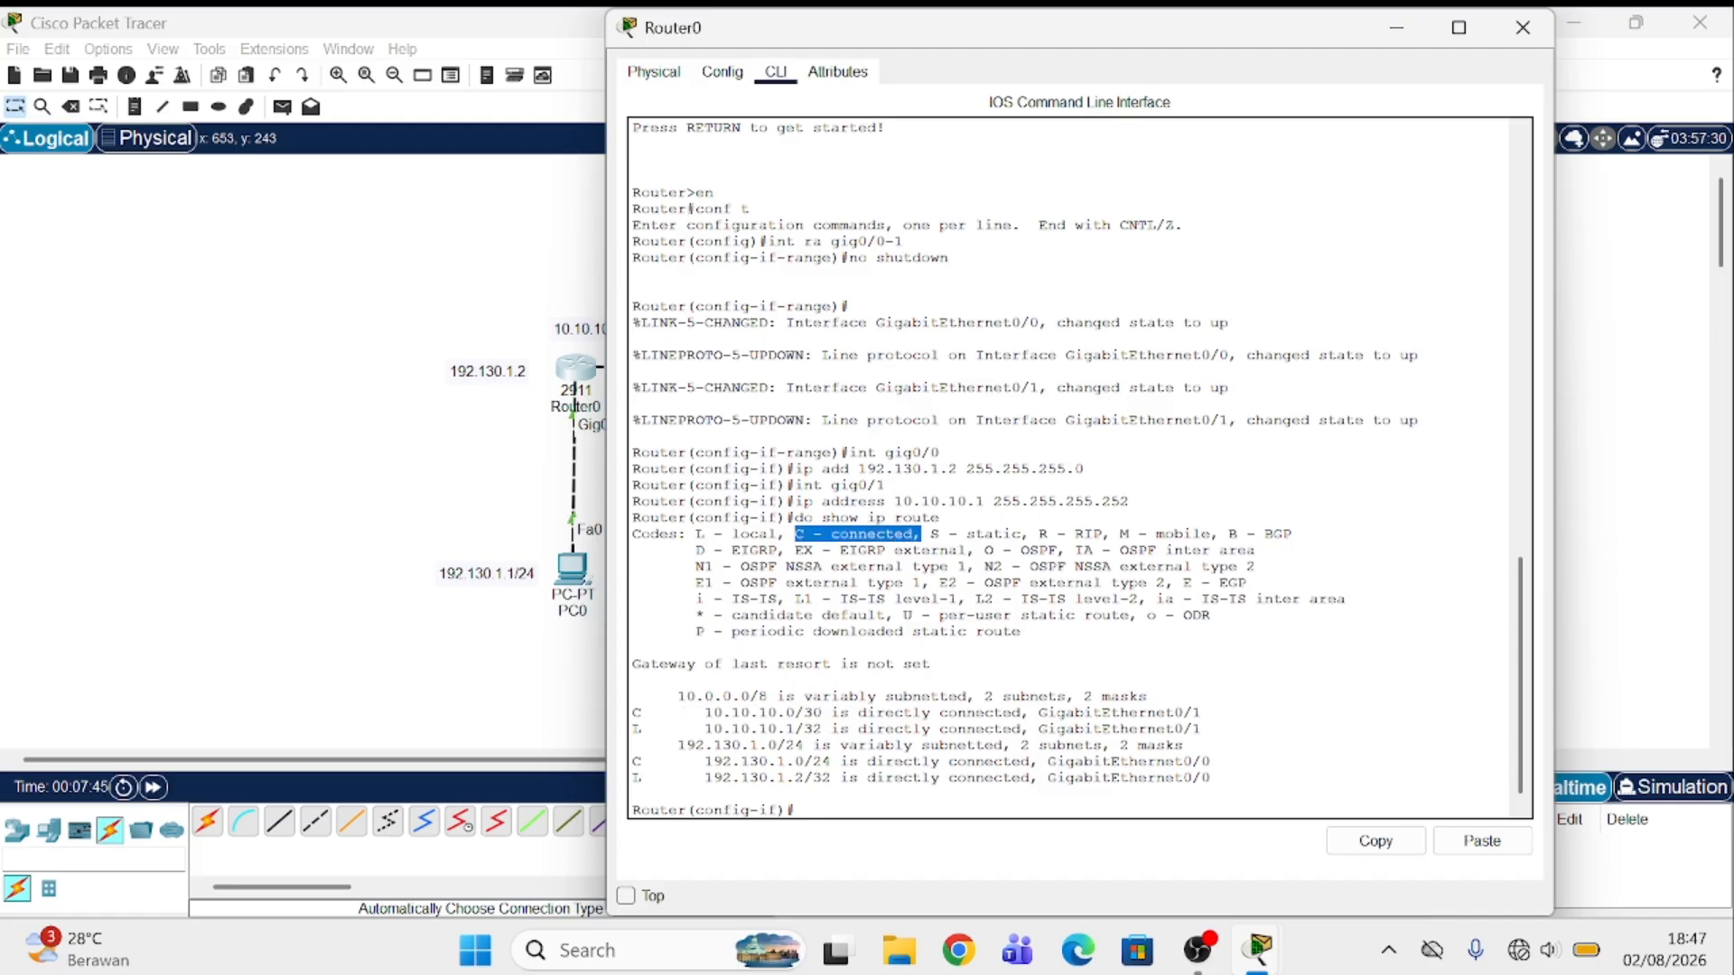
{"action": "left_click_drag", "start_coordinate": [686, 713], "coordinate": [822, 713]}
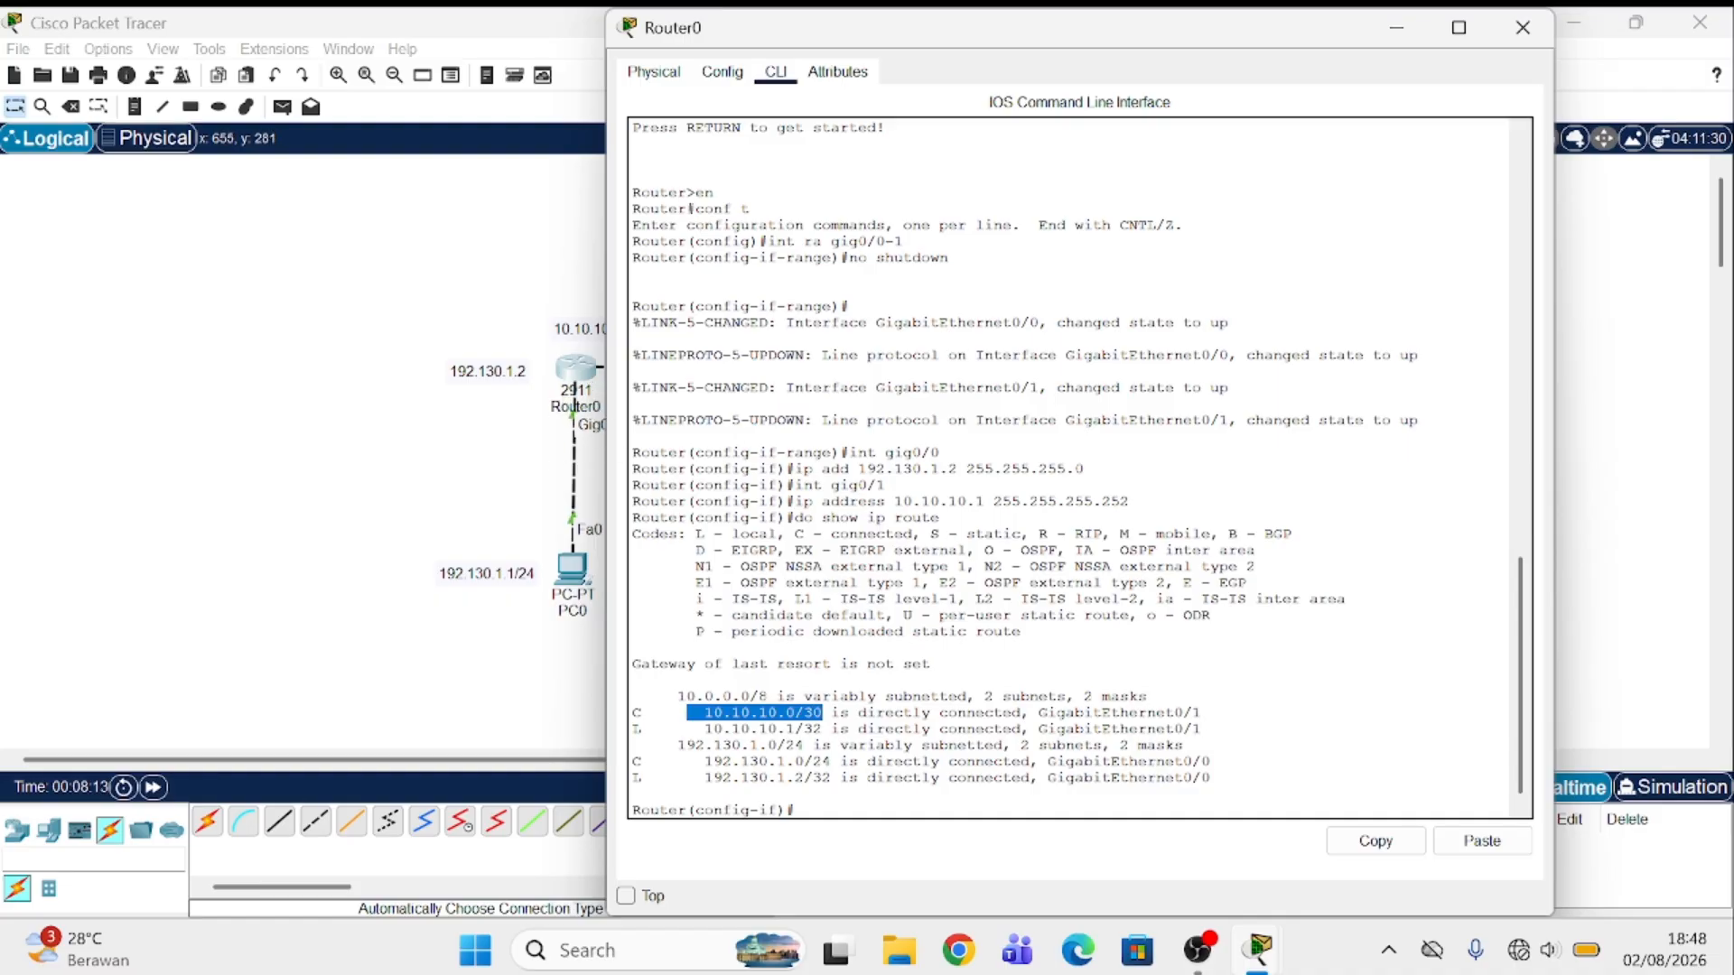
{"action": "left_click", "coordinate": [636, 728]}
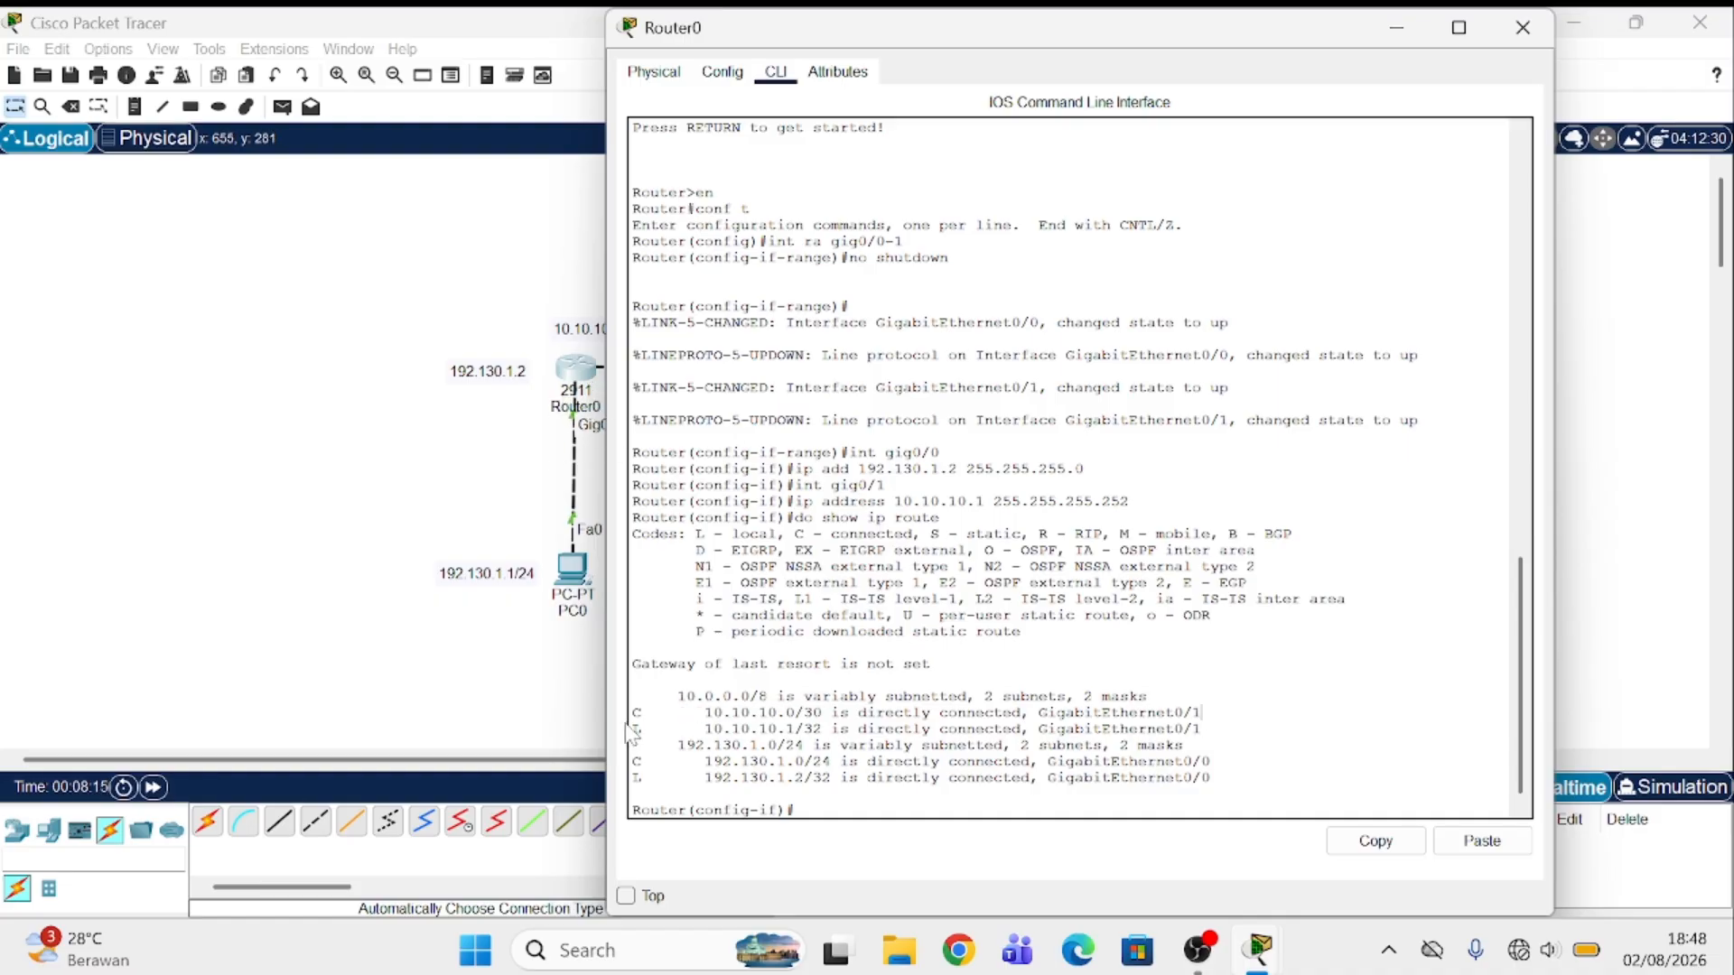
{"action": "left_click_drag", "start_coordinate": [634, 729], "coordinate": [805, 728]}
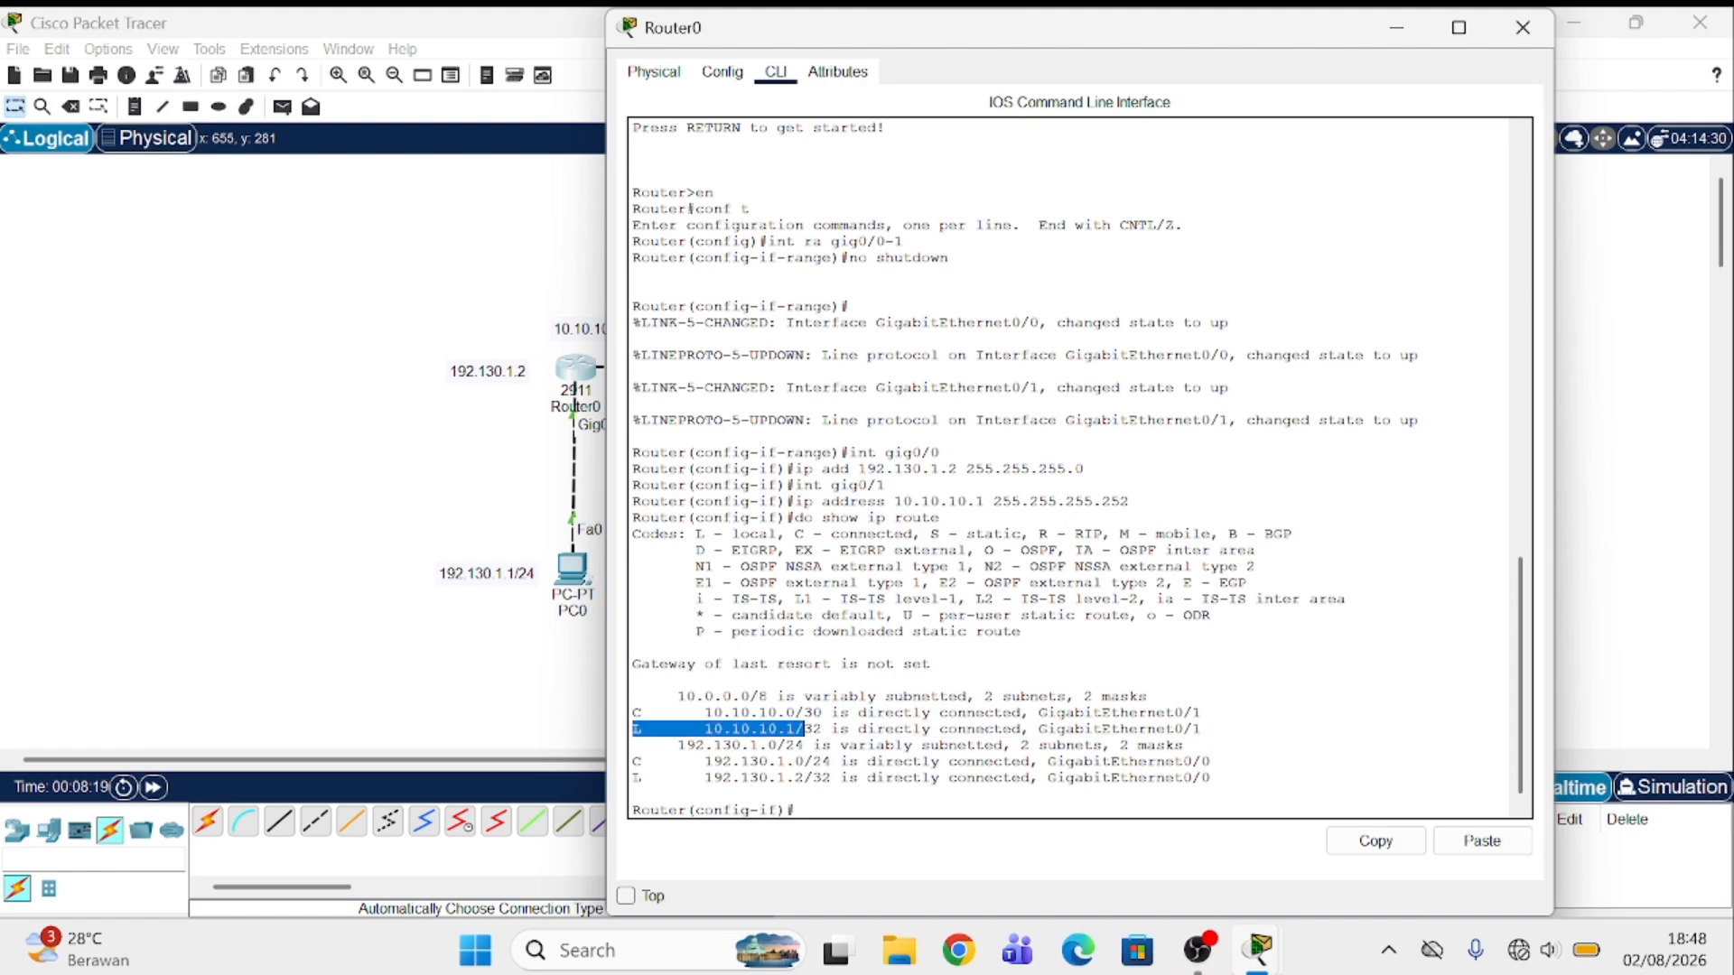
{"action": "left_click_drag", "start_coordinate": [688, 518], "coordinate": [778, 533]}
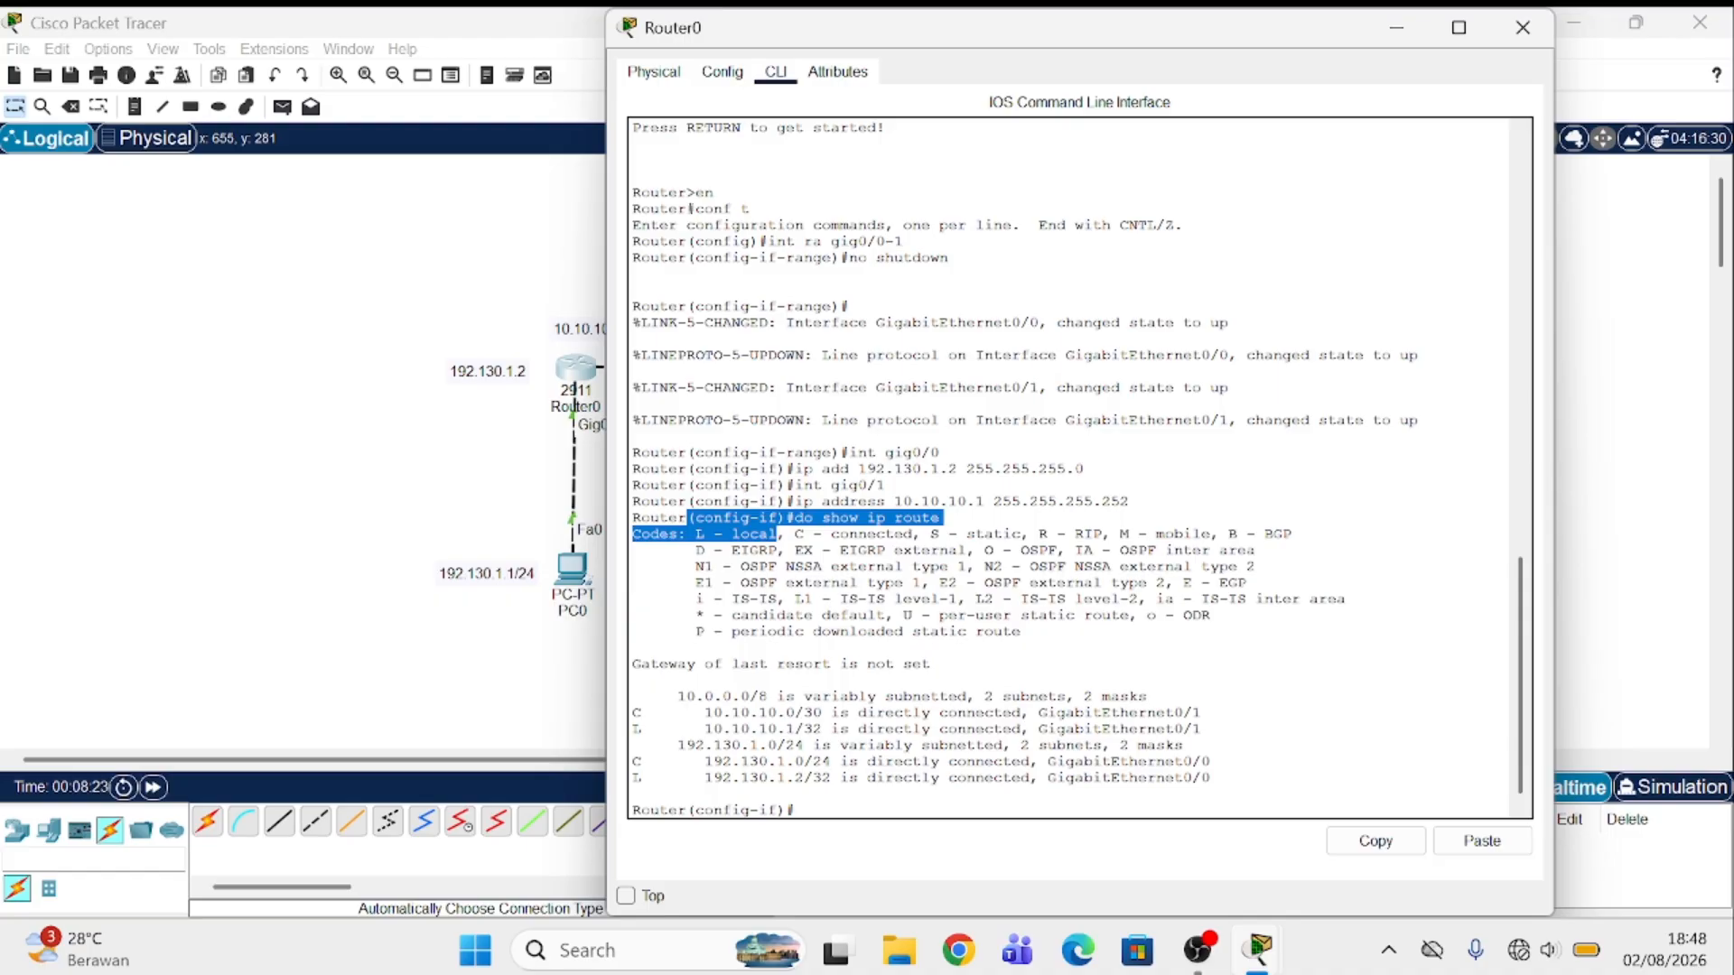
{"action": "left_click", "coordinate": [669, 566]}
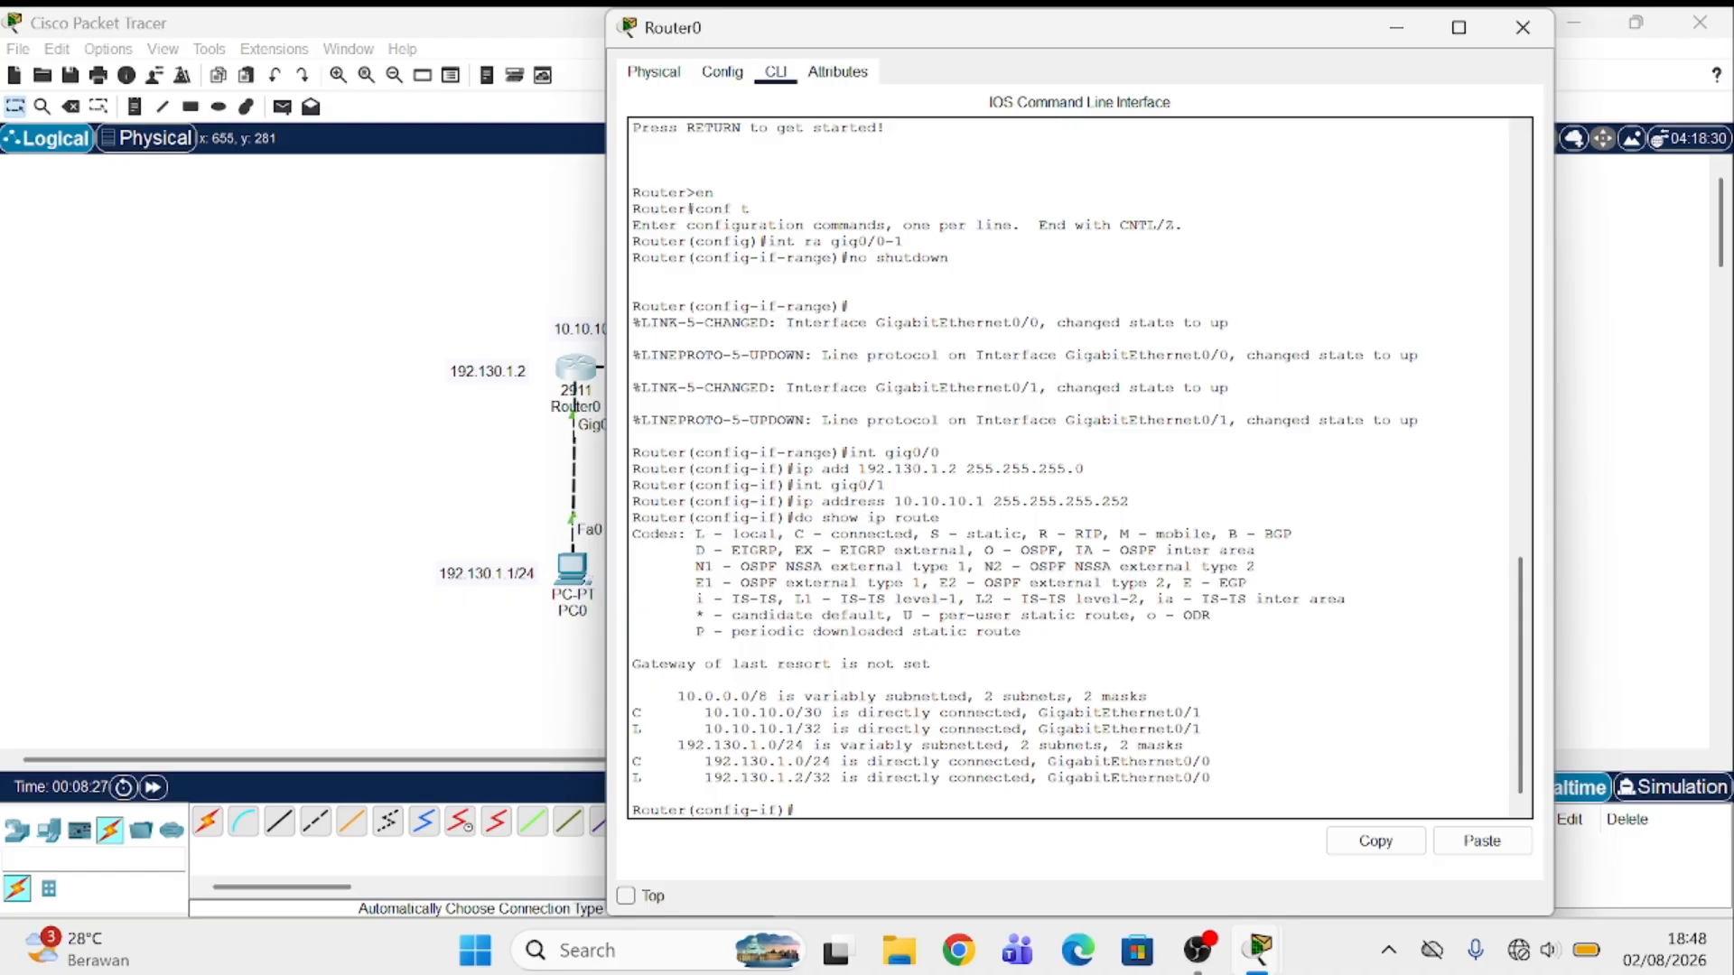
{"action": "left_click", "coordinate": [532, 544]}
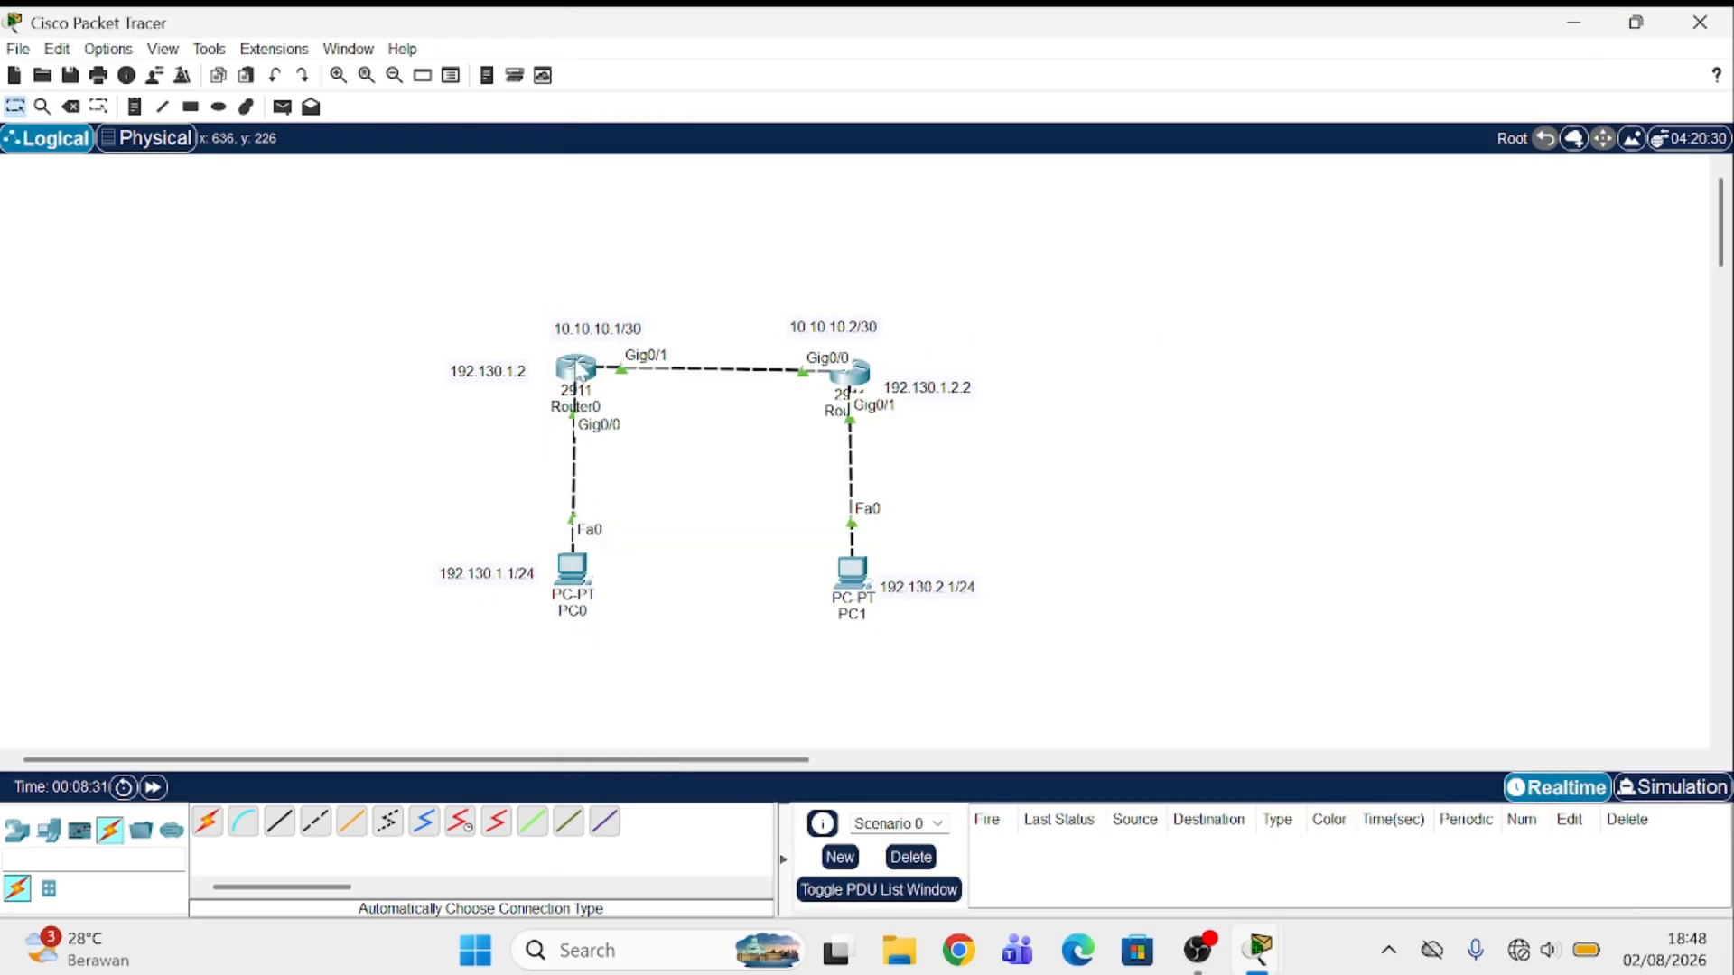
{"action": "left_click", "coordinate": [578, 370]}
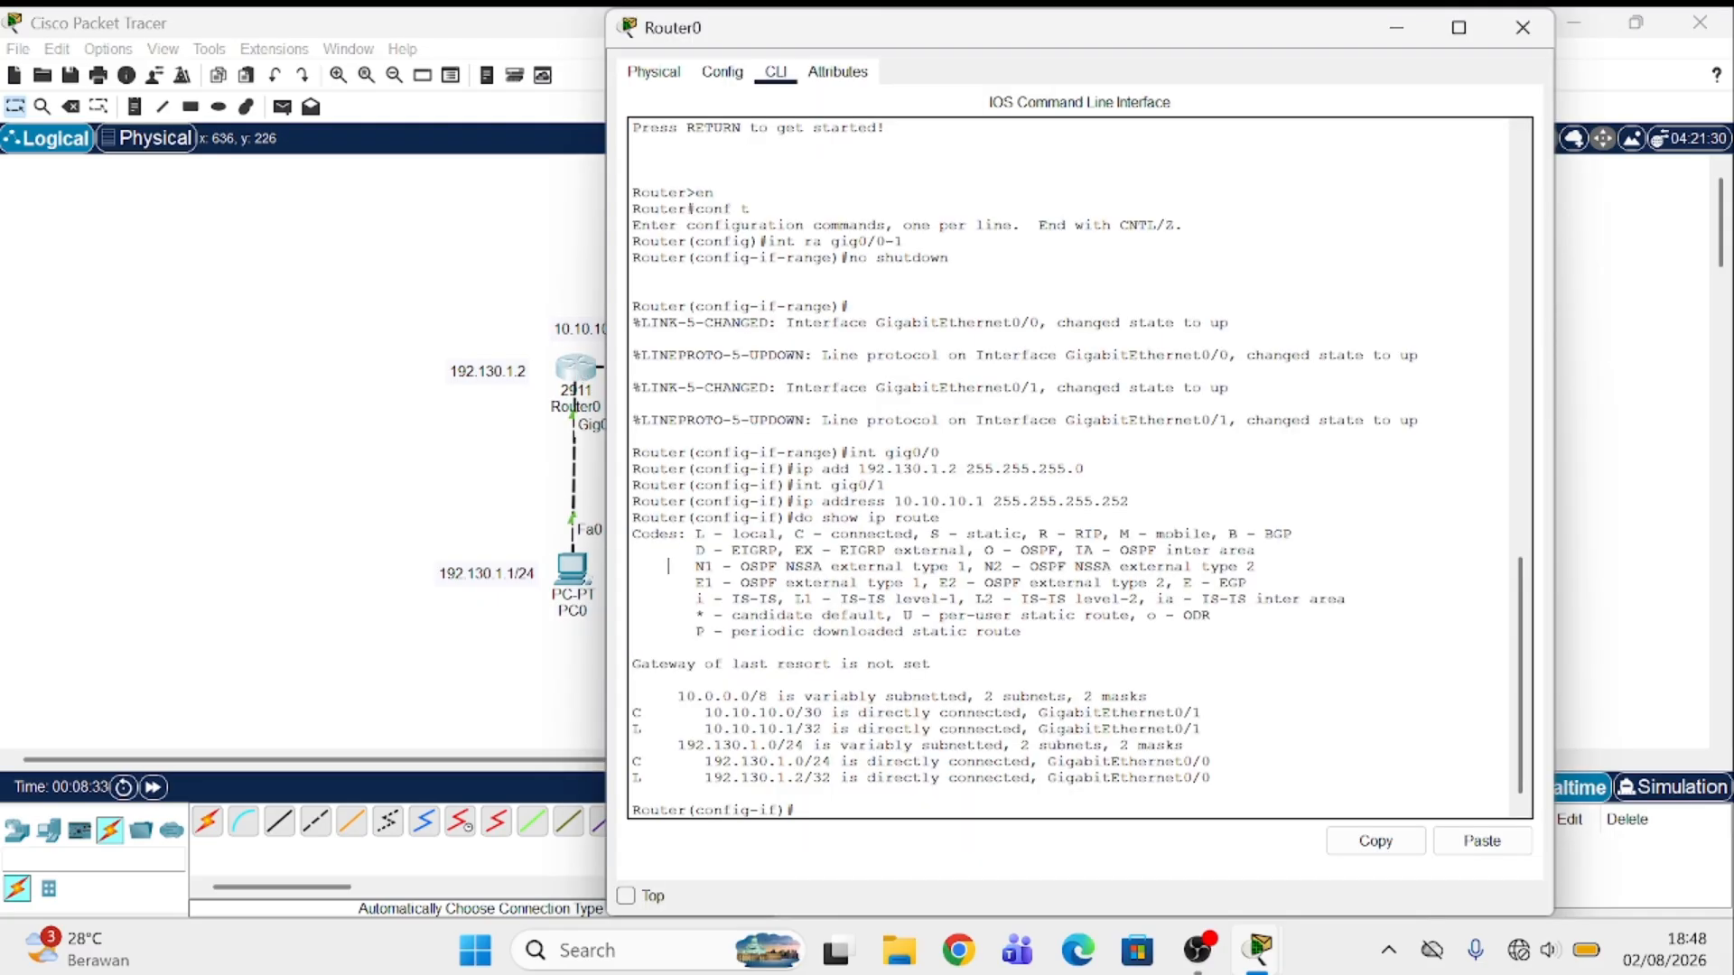
{"action": "left_click_drag", "start_coordinate": [794, 729], "coordinate": [822, 729]}
{"action": "left_click", "coordinate": [1405, 31]}
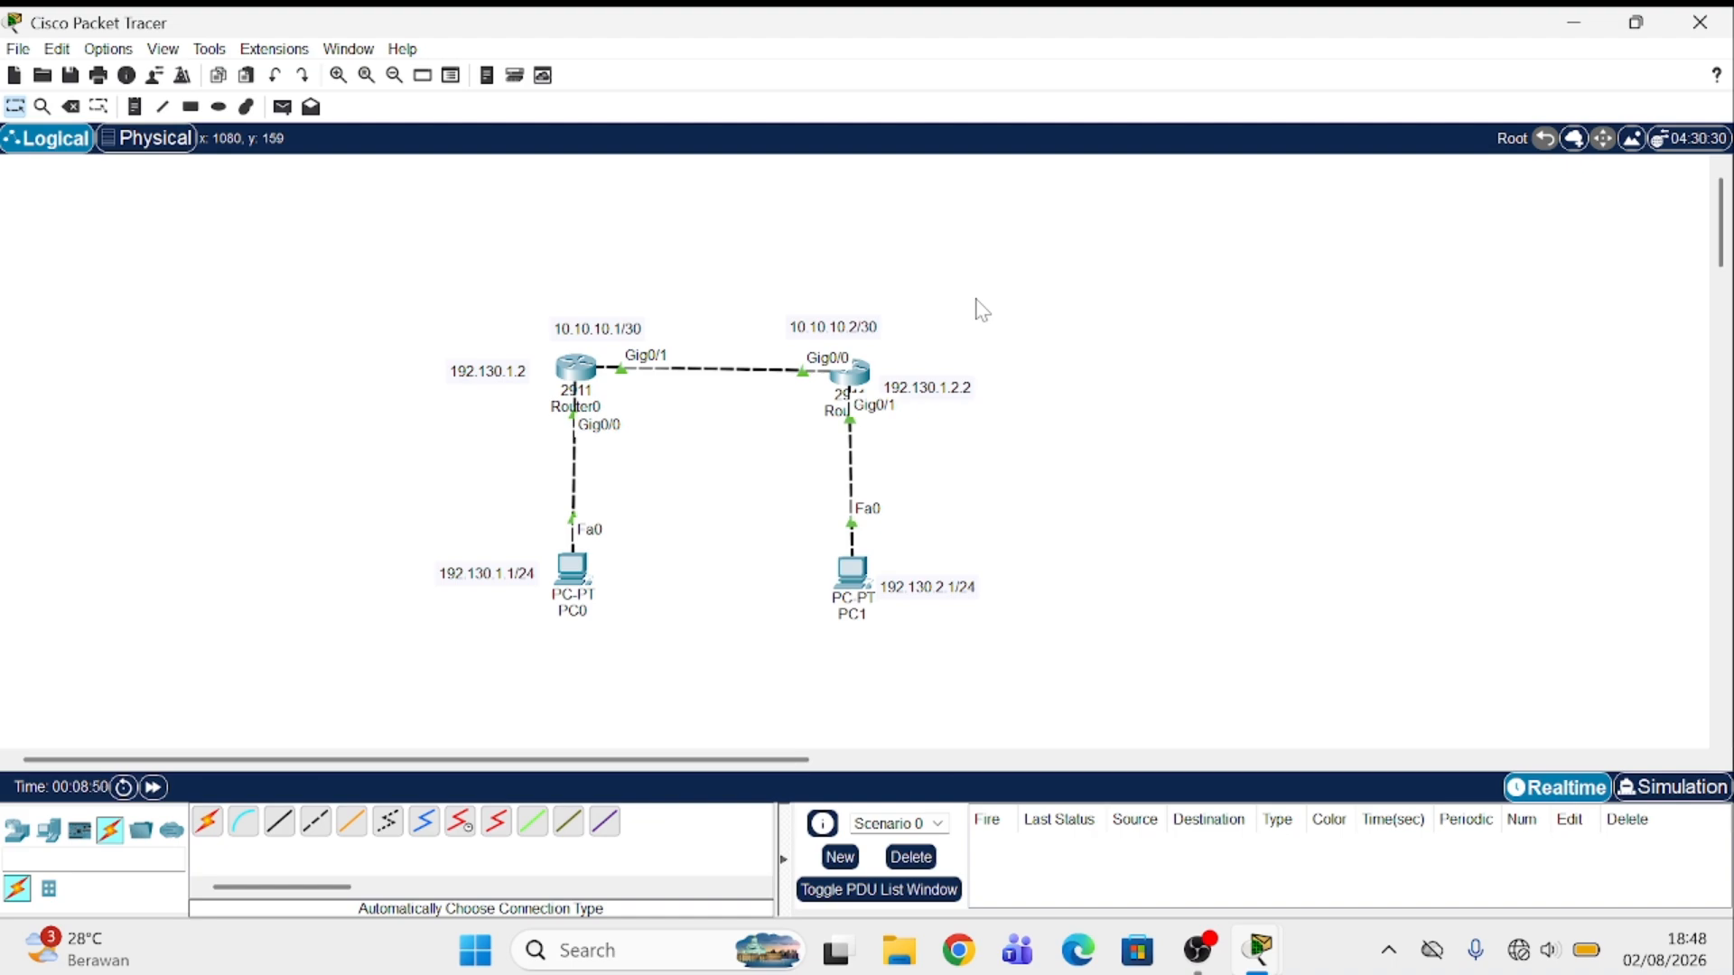
Step: Add a simple PDU from PC0 to PC1 and fire it to test connectivity
{"action": "left_click", "coordinate": [282, 106]}
{"action": "left_click", "coordinate": [571, 567]}
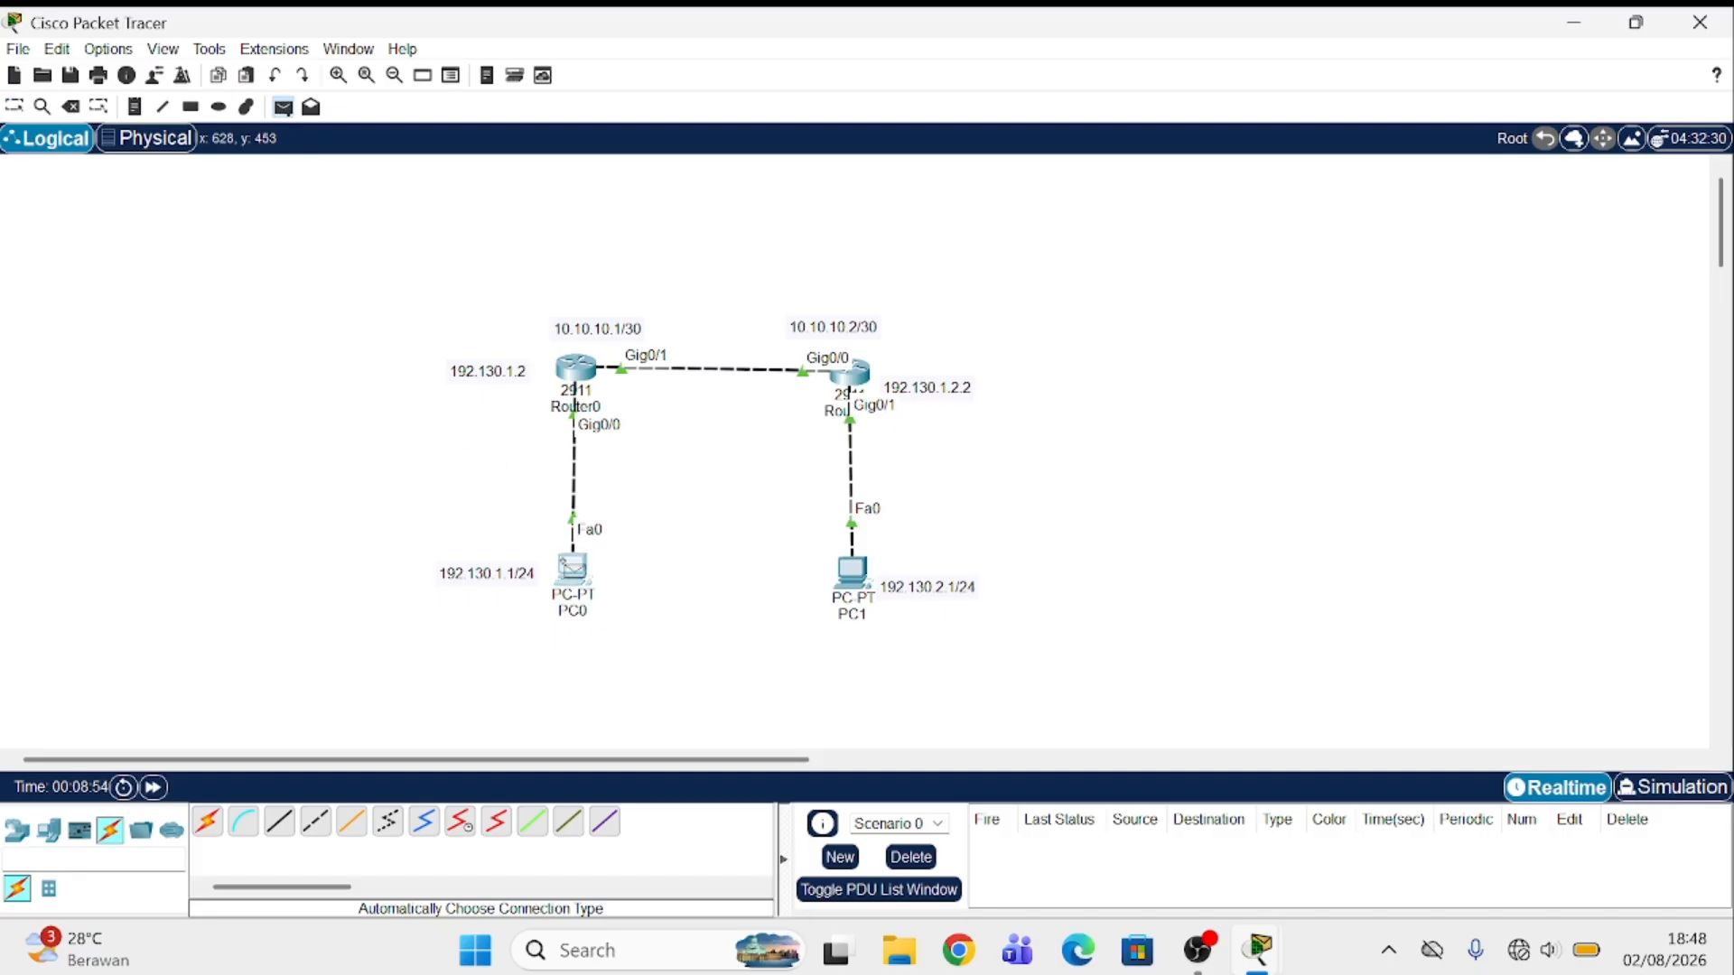
{"action": "left_click", "coordinate": [853, 571]}
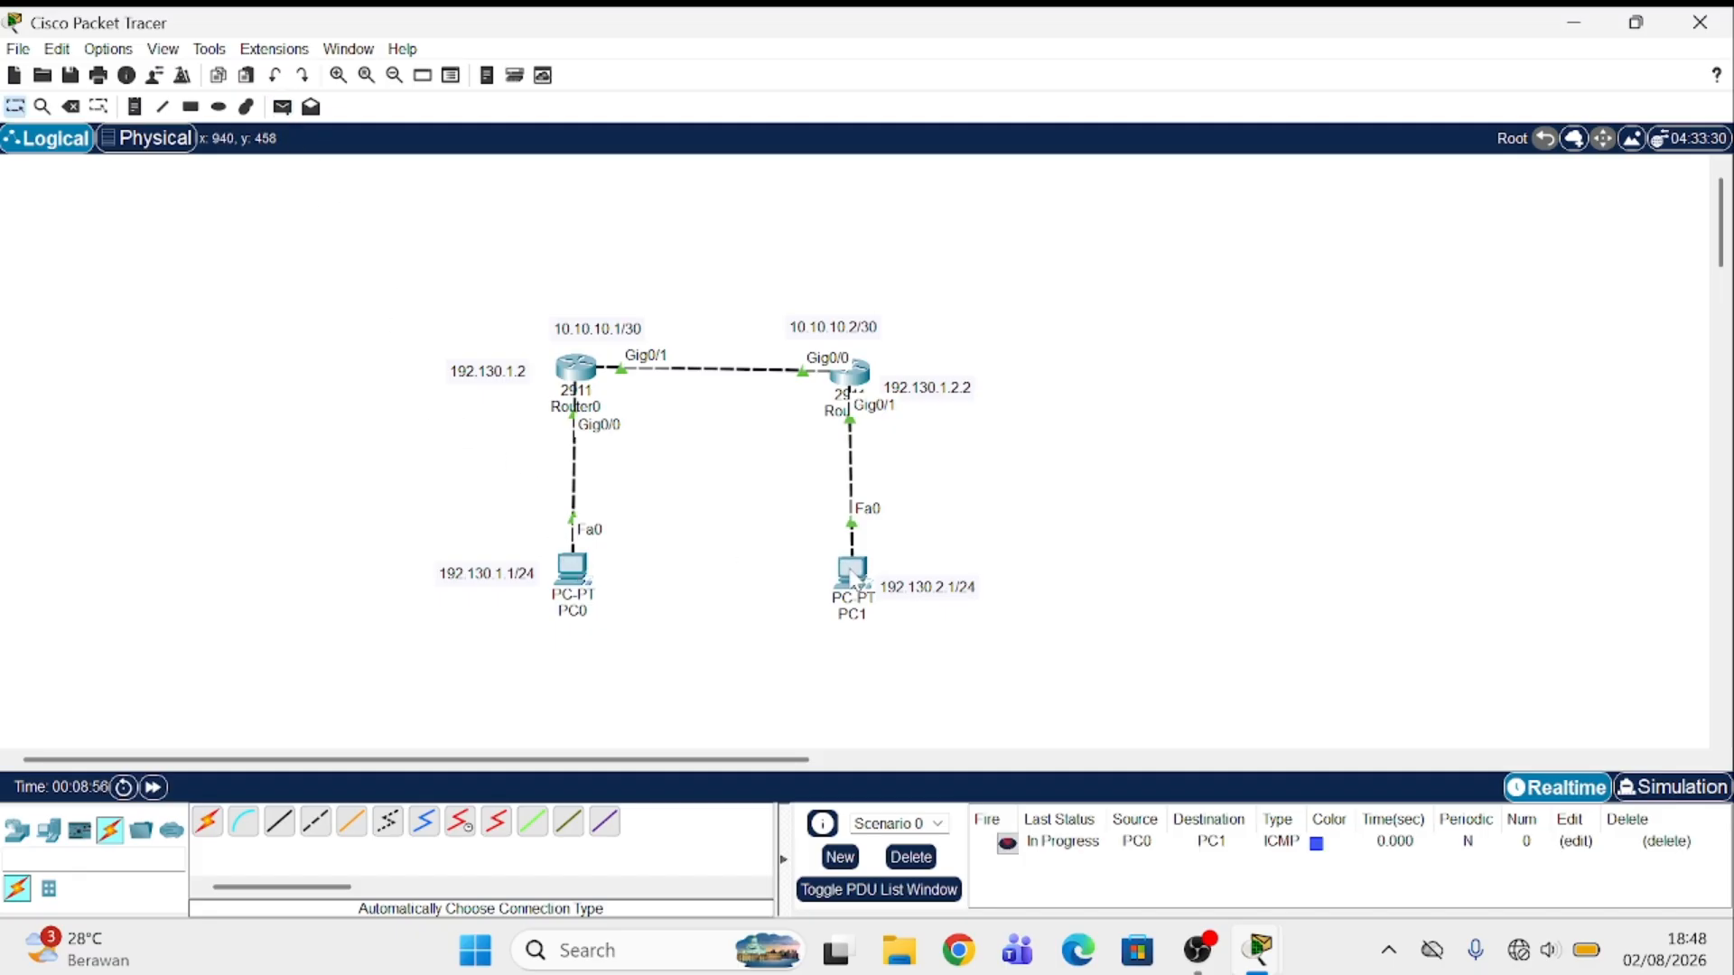
{"action": "left_click", "coordinate": [1007, 844]}
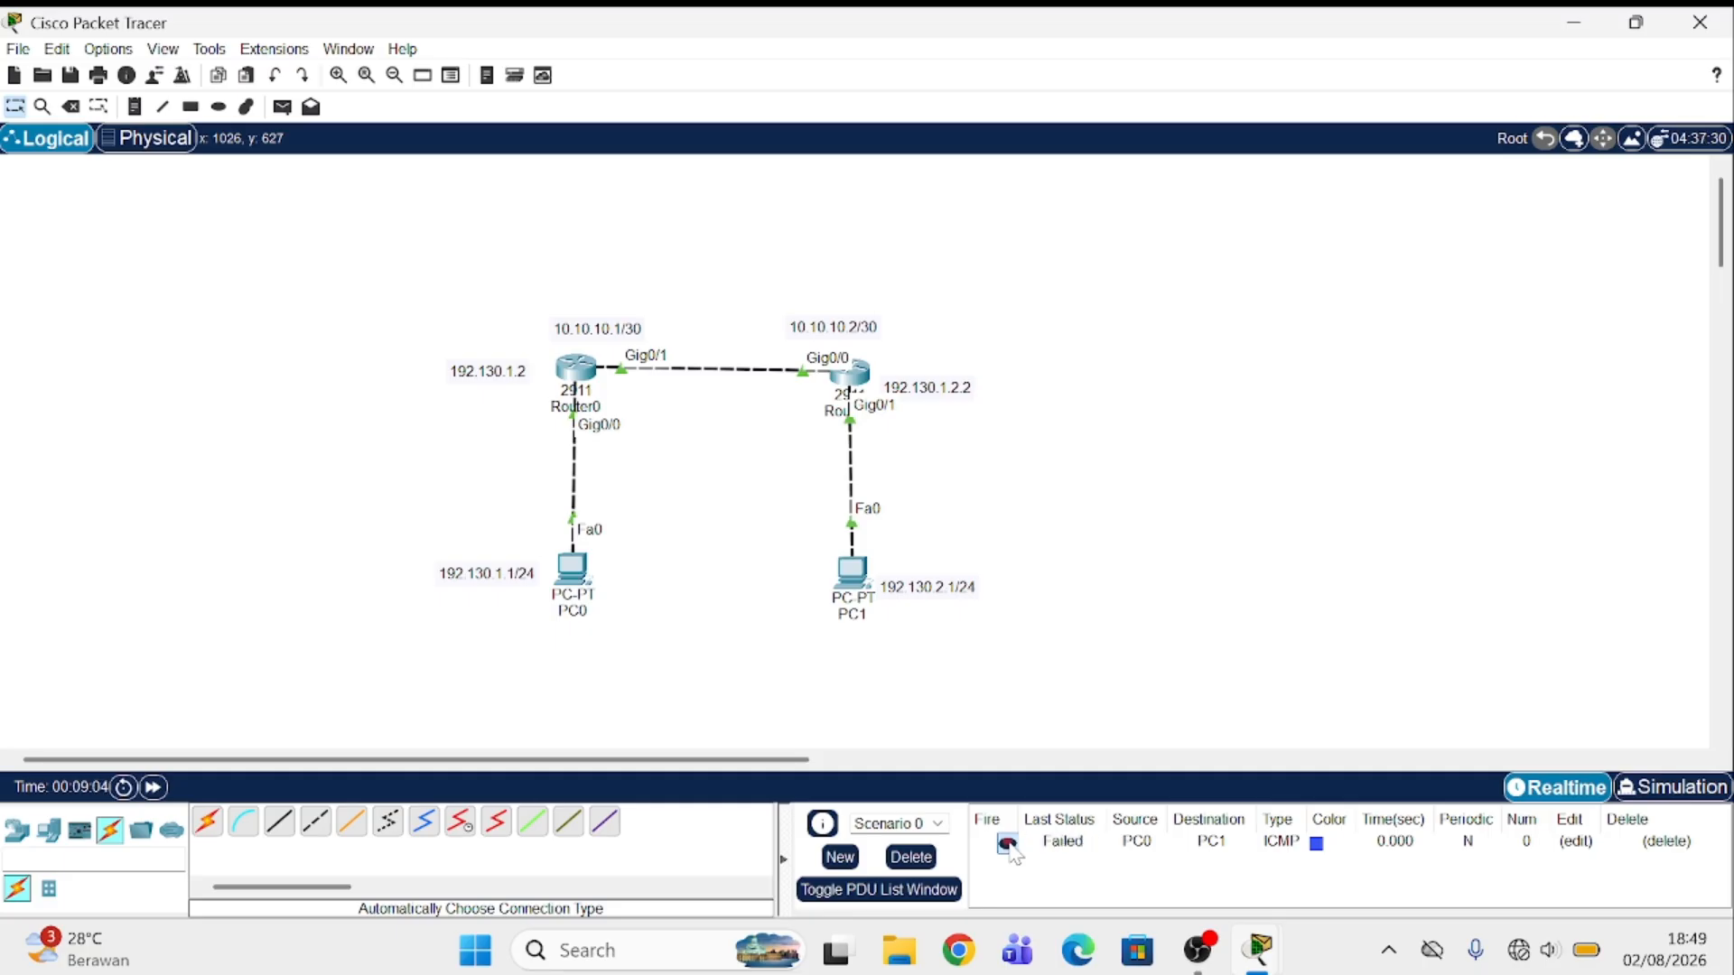
{"action": "left_click", "coordinate": [1009, 845]}
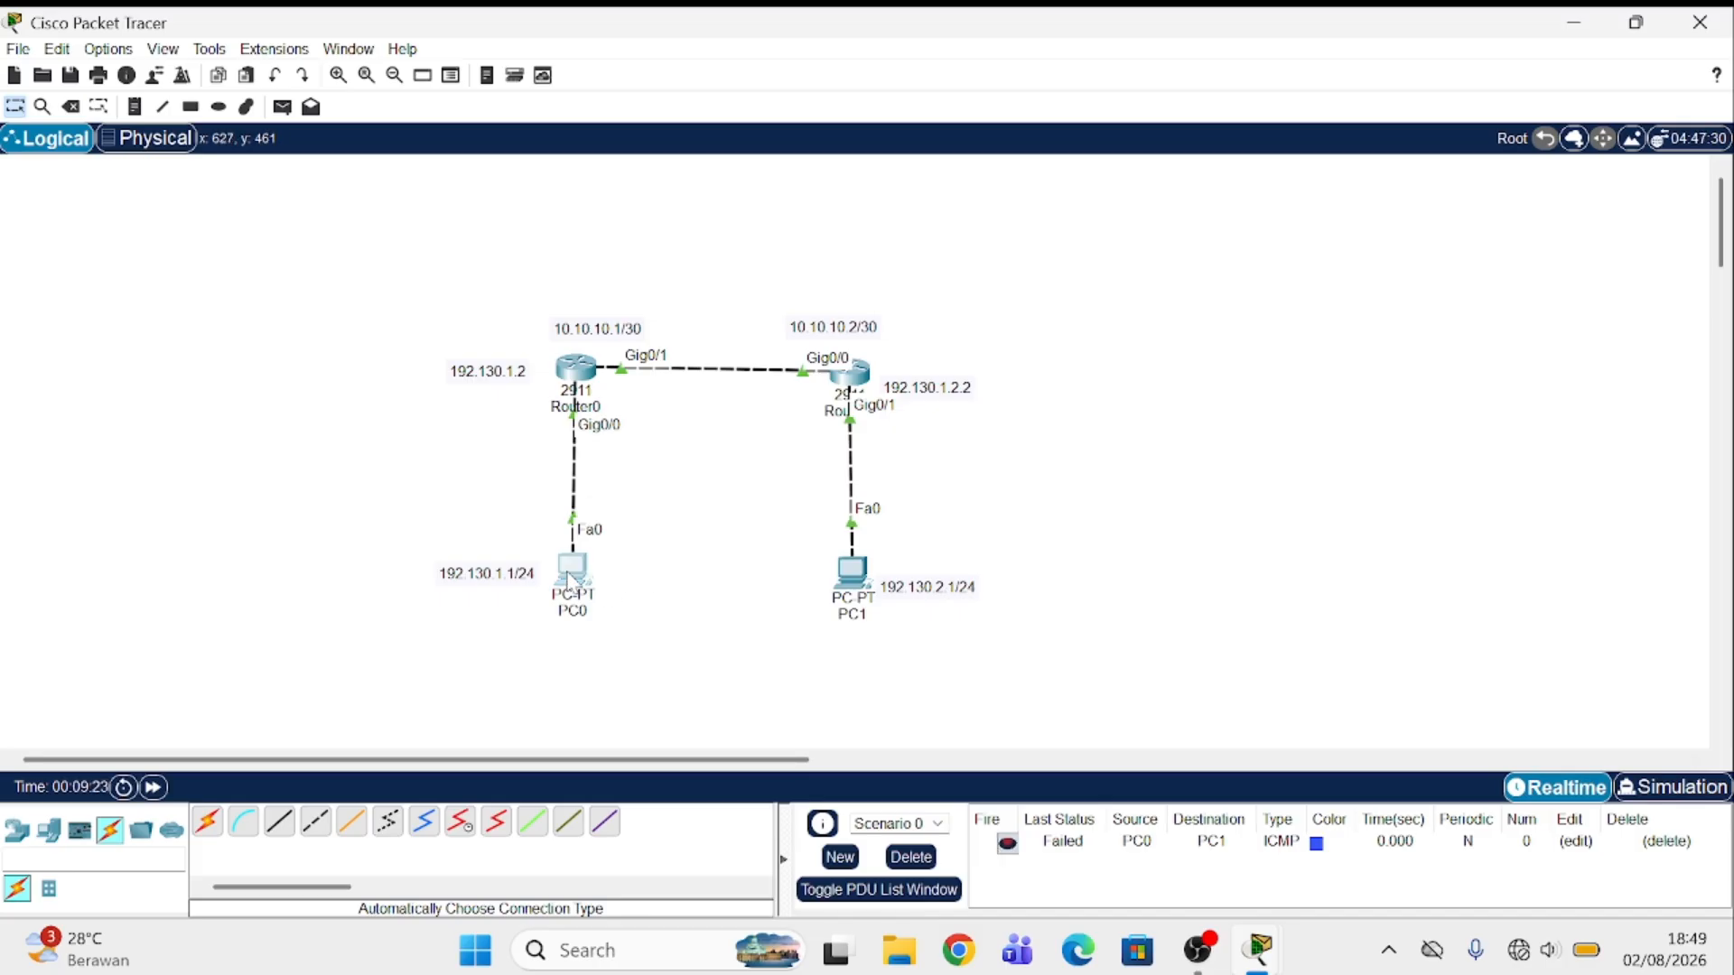
Step: Ping 192.130.2.1 from PC0's Command Prompt and close the PC window
{"action": "left_click", "coordinate": [571, 571]}
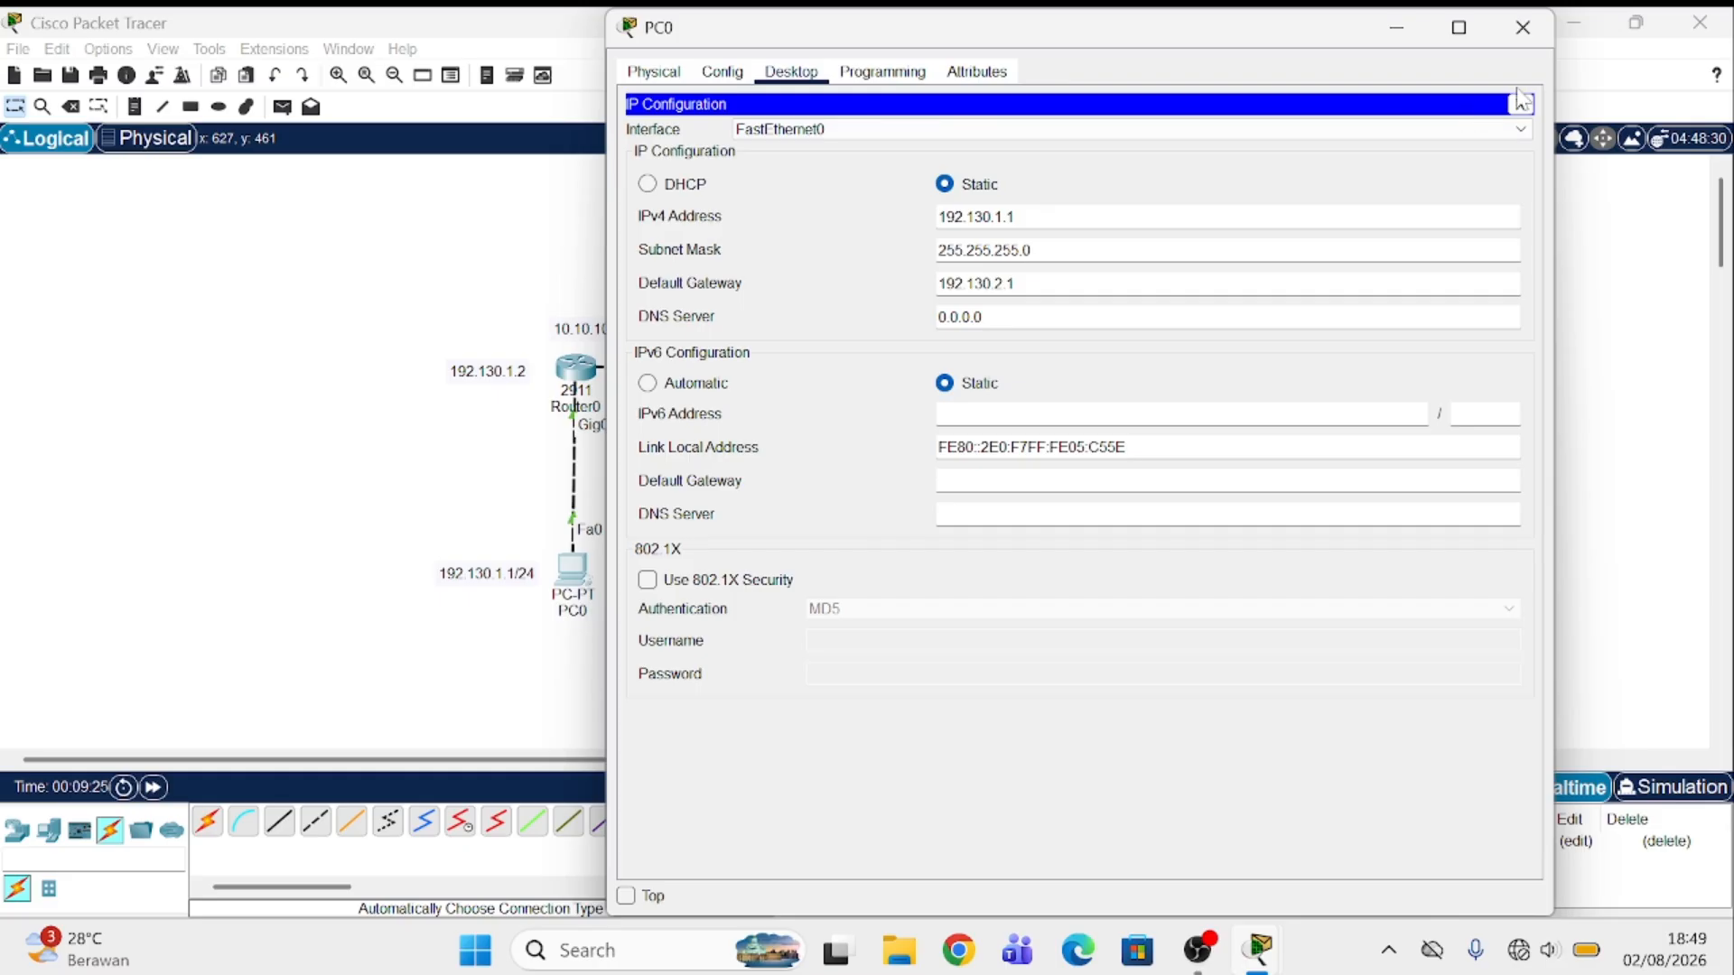
{"action": "left_click", "coordinate": [1520, 107]}
{"action": "left_click", "coordinate": [1233, 135]}
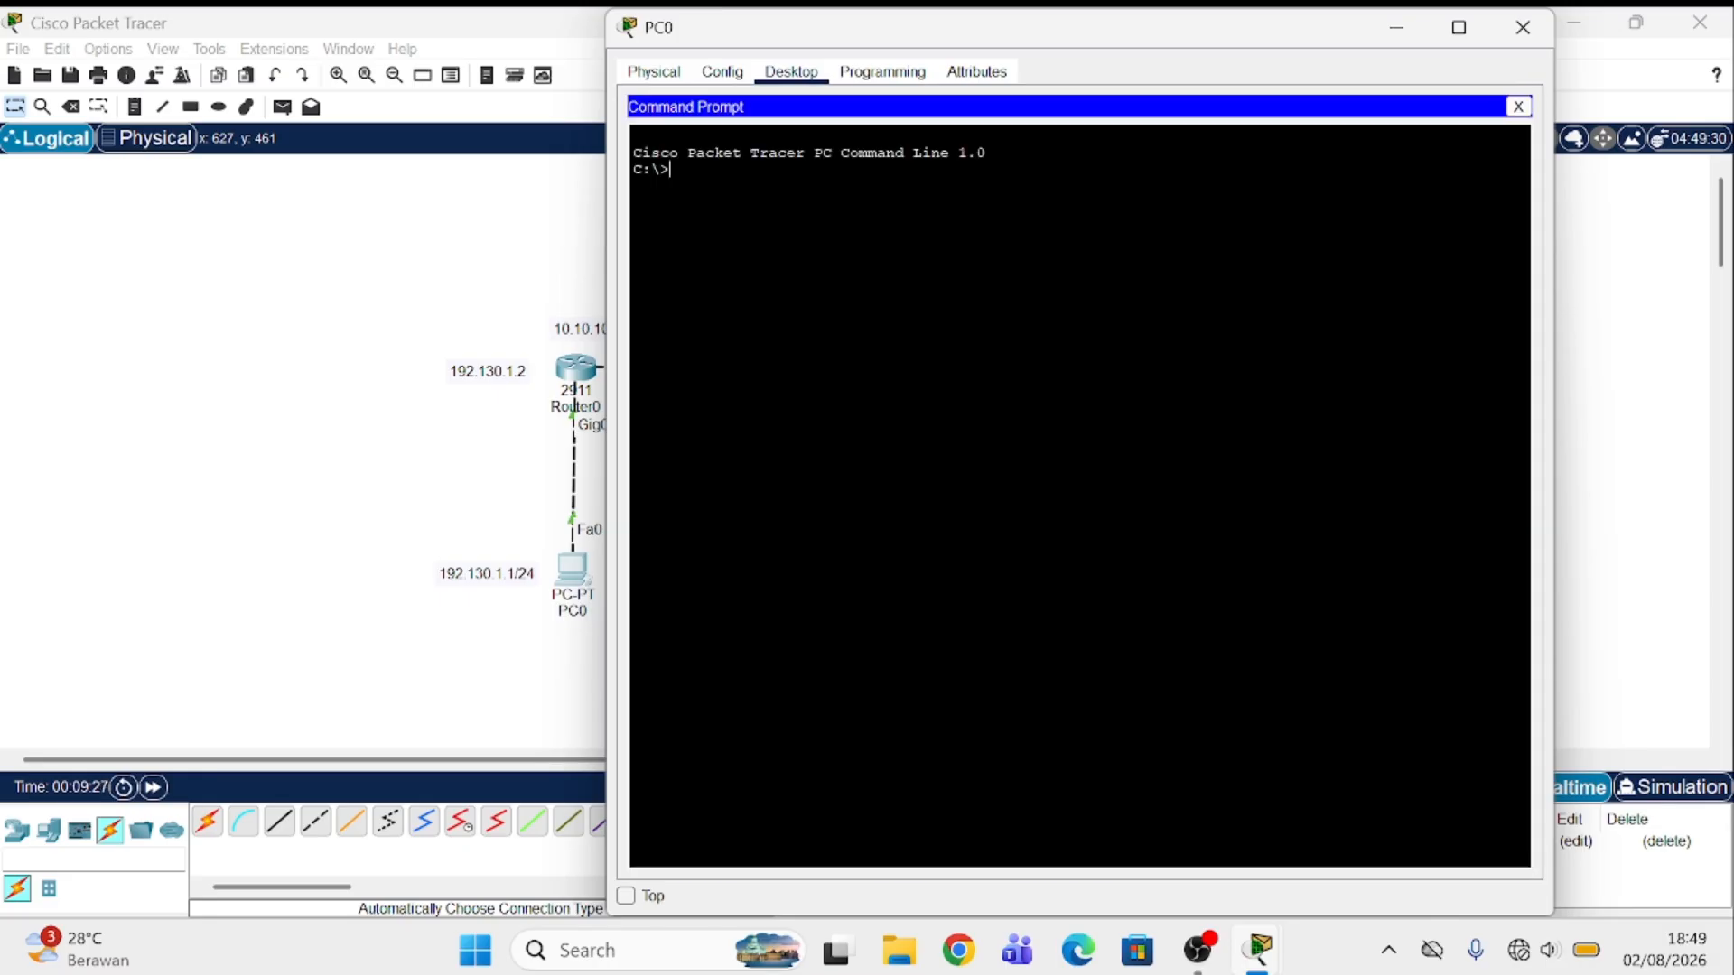
{"action": "type", "text": "ping 192.130.2.1"}
{"action": "key", "text": "Return"}
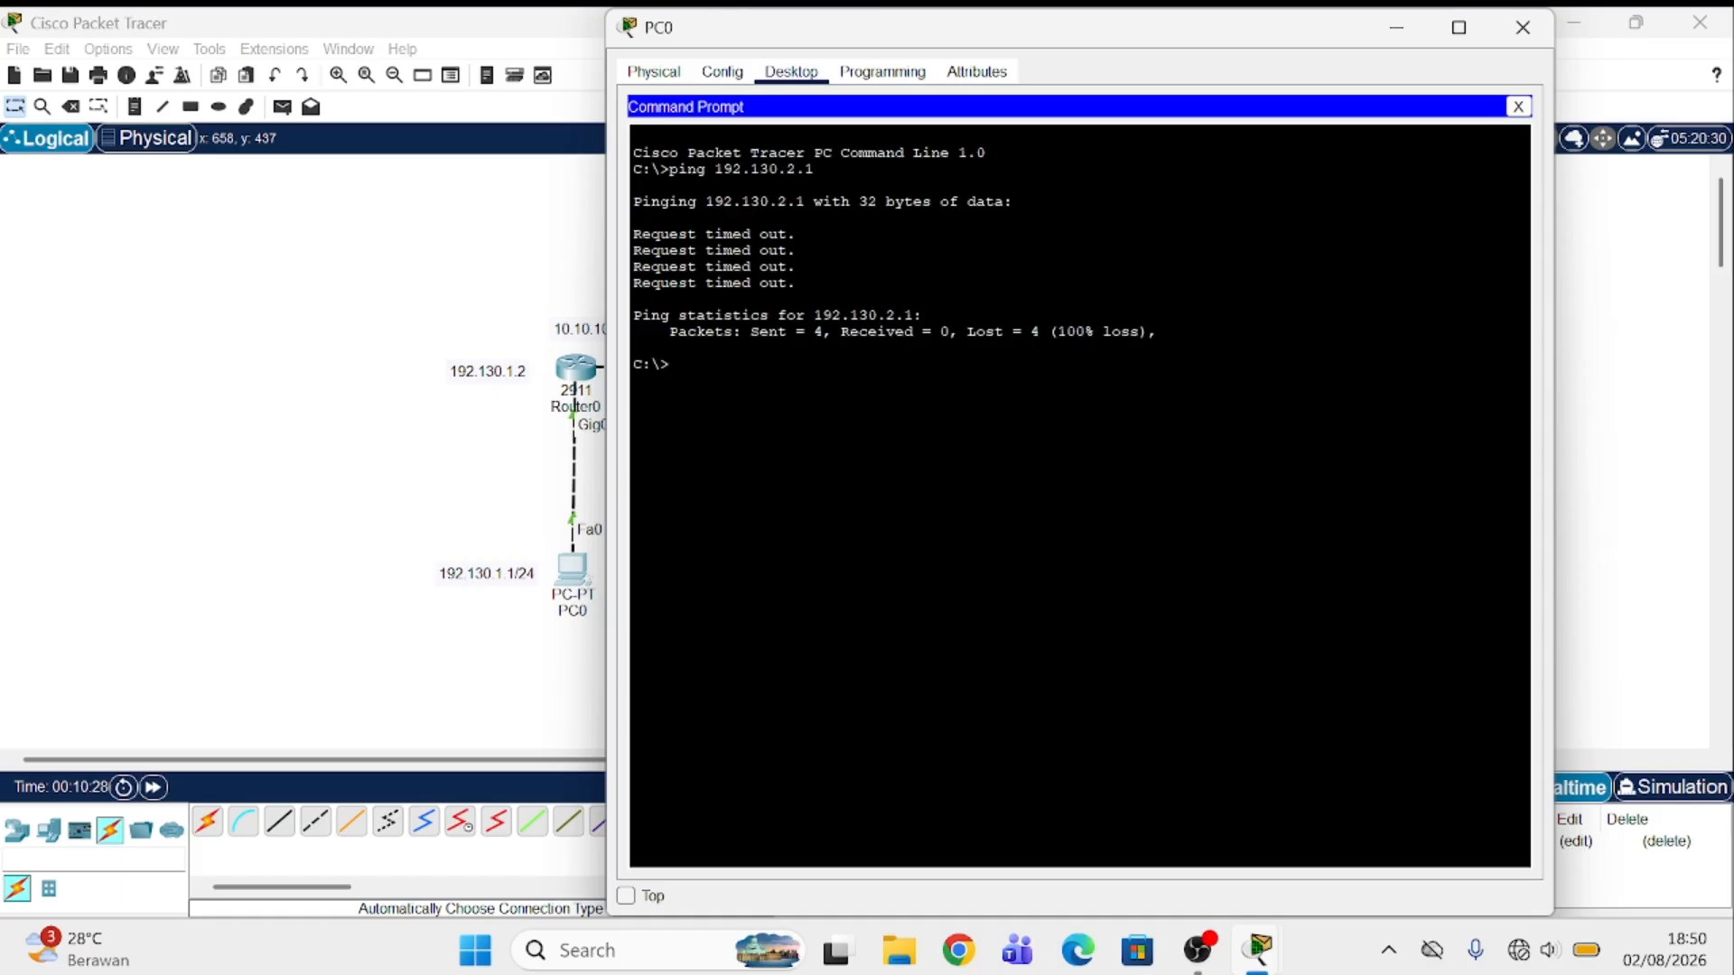
{"action": "left_click", "coordinate": [1523, 27]}
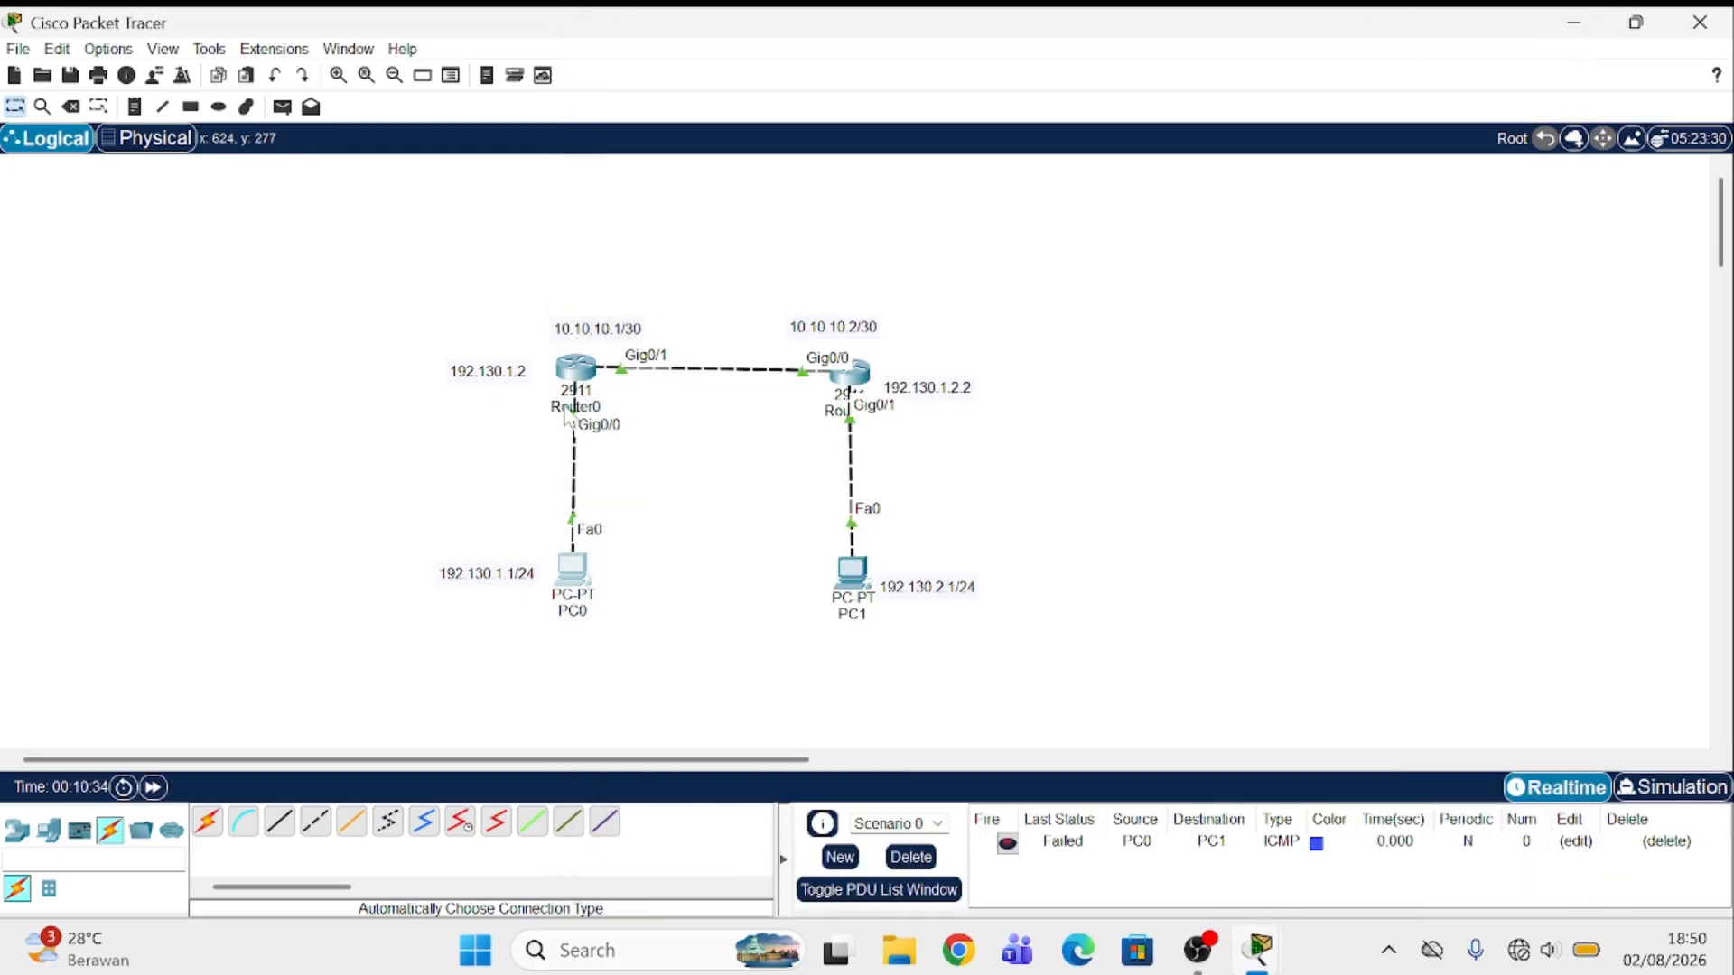
Step: Try to enter a static route to 192.130.2.0 on Router0 with the mask 2555.255.255.0 and no next hop
{"action": "mouse_move", "coordinate": [568, 413]}
{"action": "left_click", "coordinate": [569, 372]}
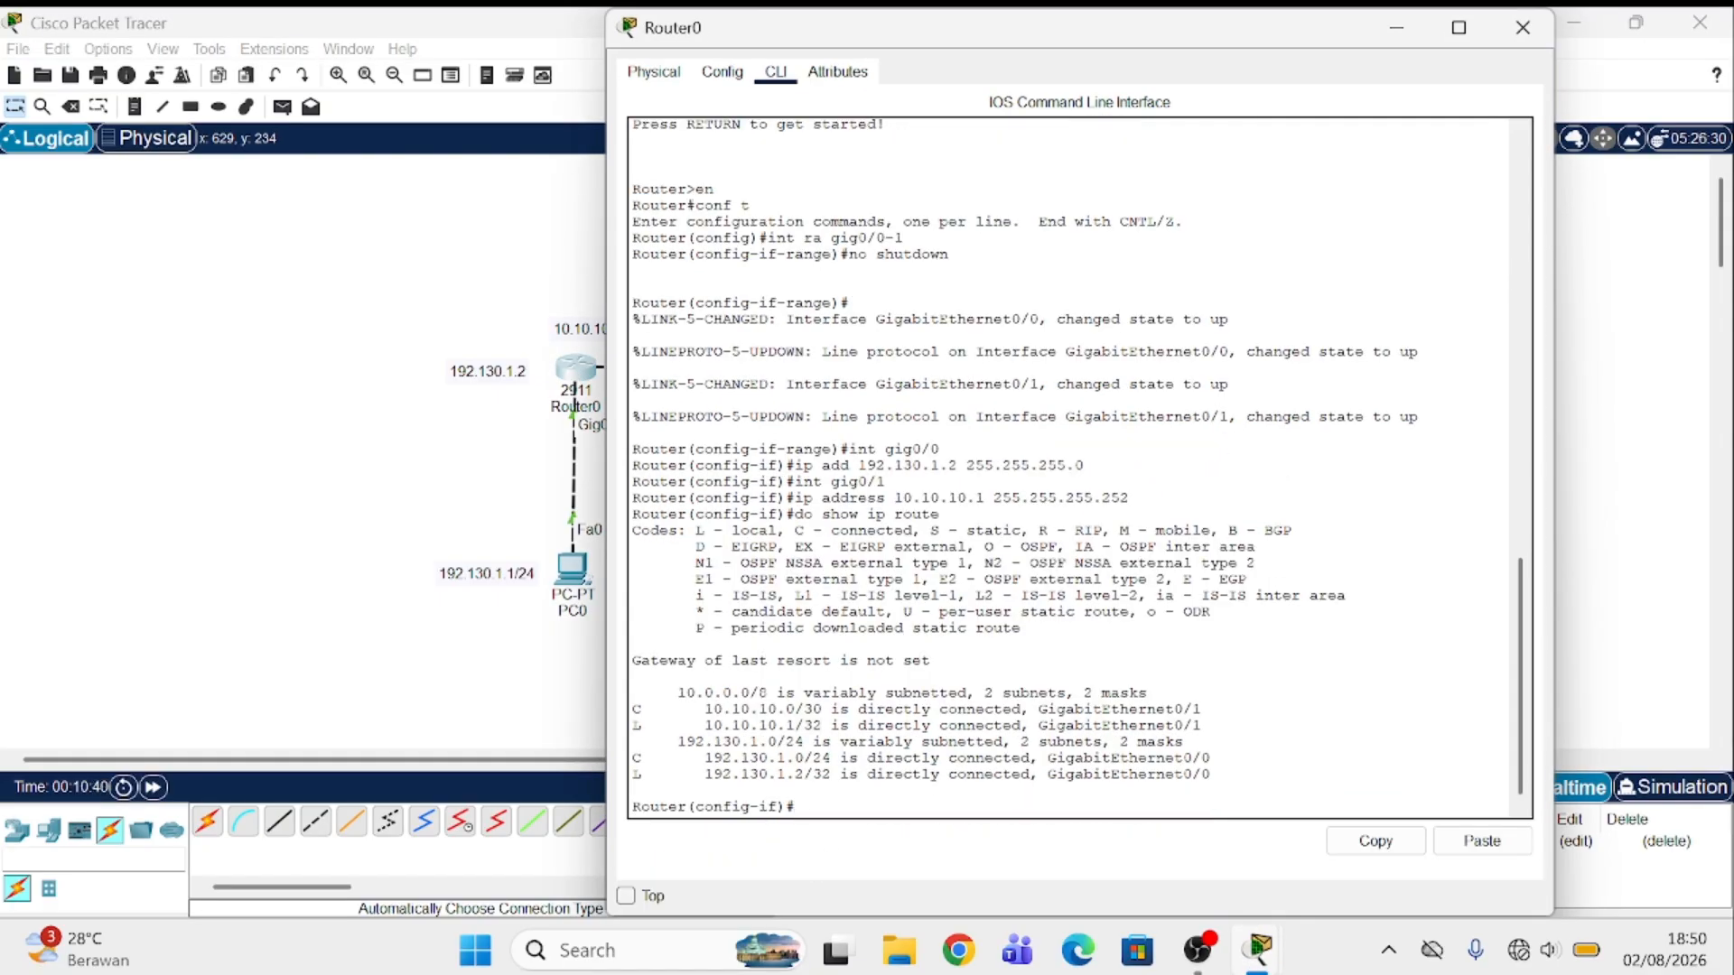
{"action": "type", "text": "ip route 192.130.2.0"}
{"action": "type", "text": "25"}
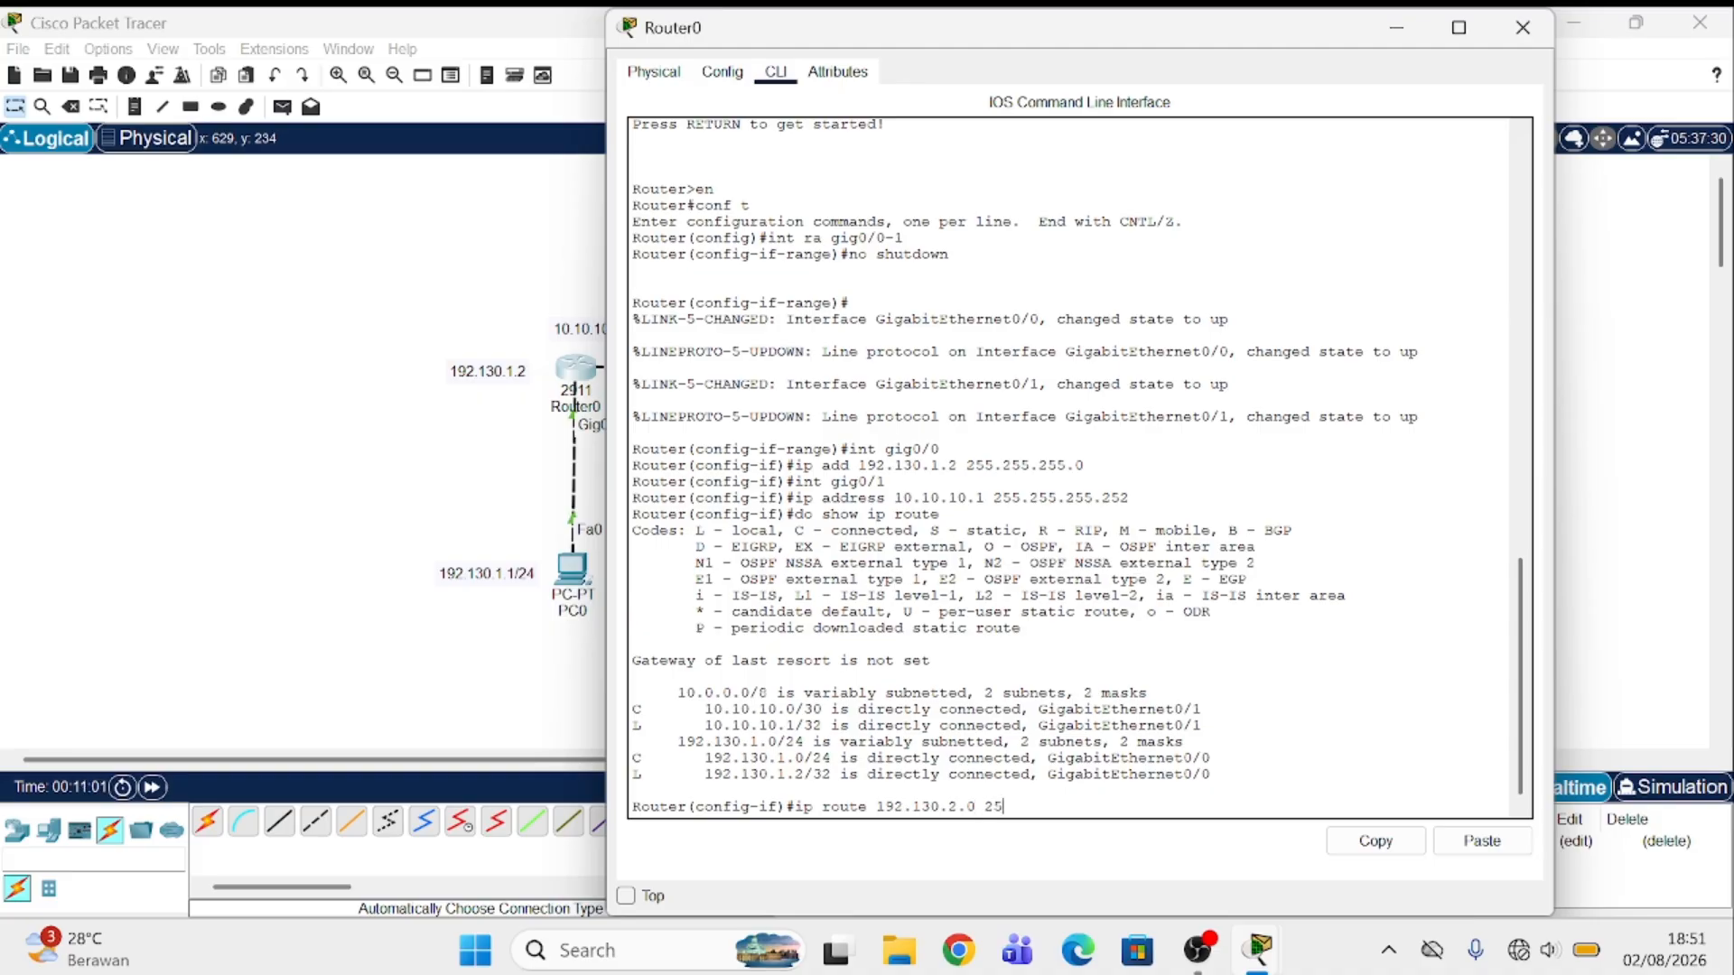
{"action": "type", "text": "55.25"}
{"action": "type", "text": "5."}
{"action": "type", "text": "25"}
{"action": "key", "text": "BackSpace"}
{"action": "type", "text": "2550"}
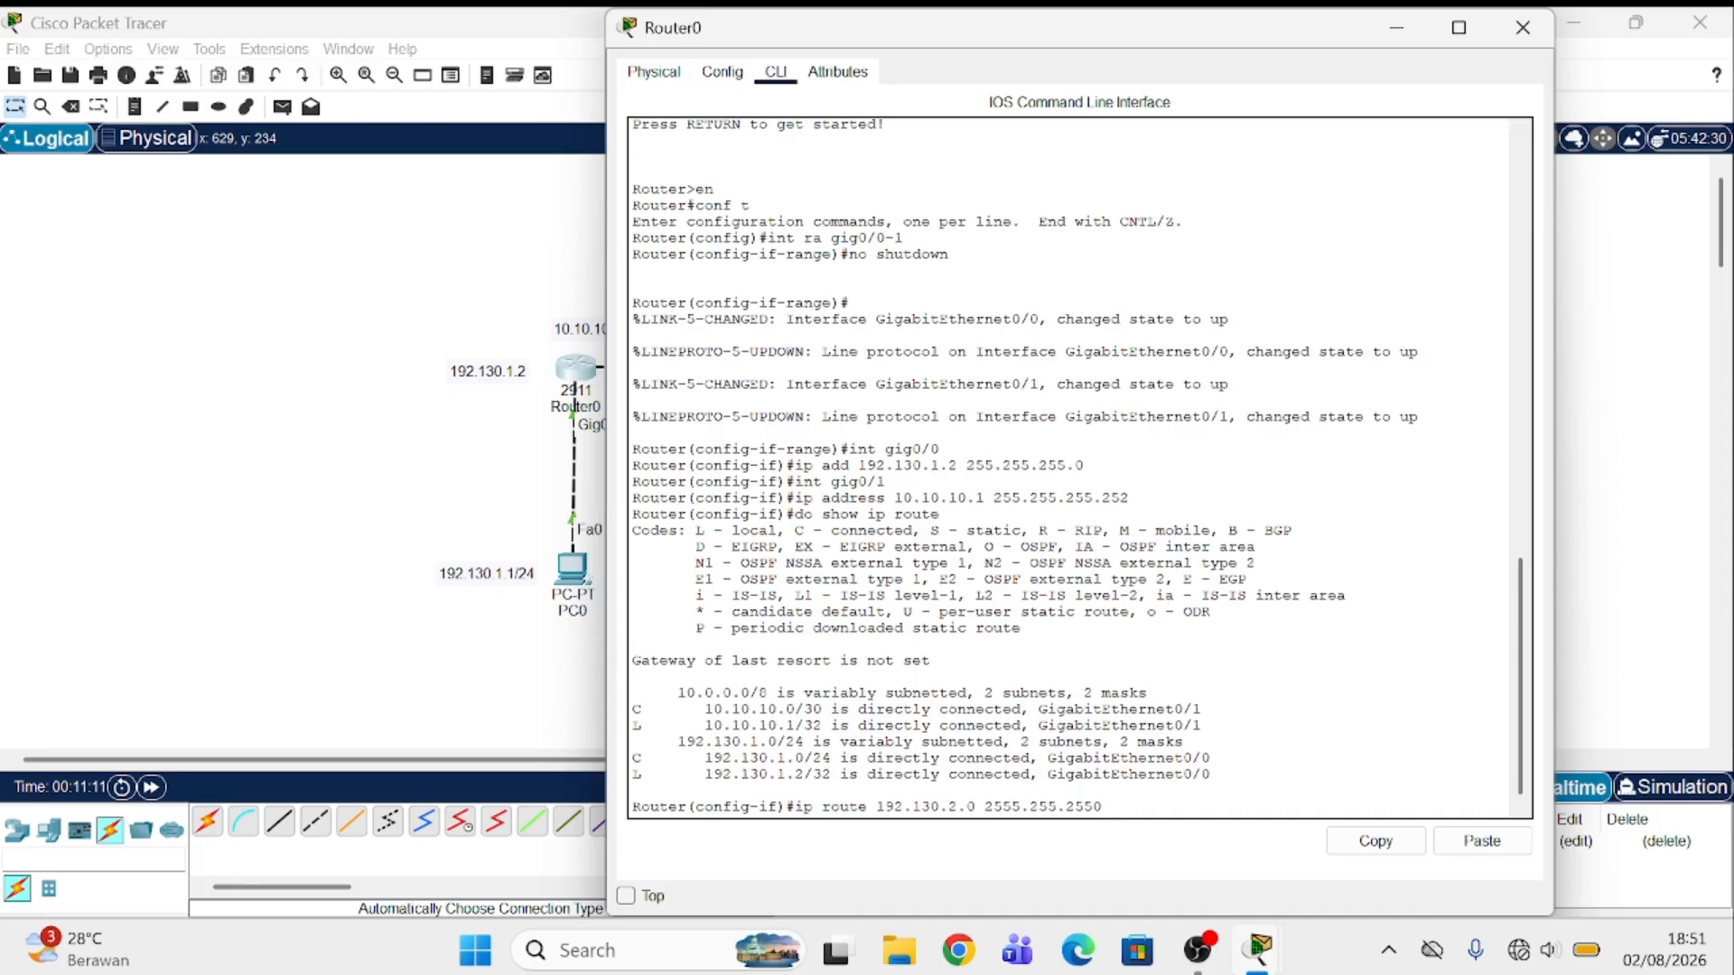
{"action": "key", "text": "BackSpace"}
{"action": "type", "text": ".0"}
{"action": "key", "text": "Return"}
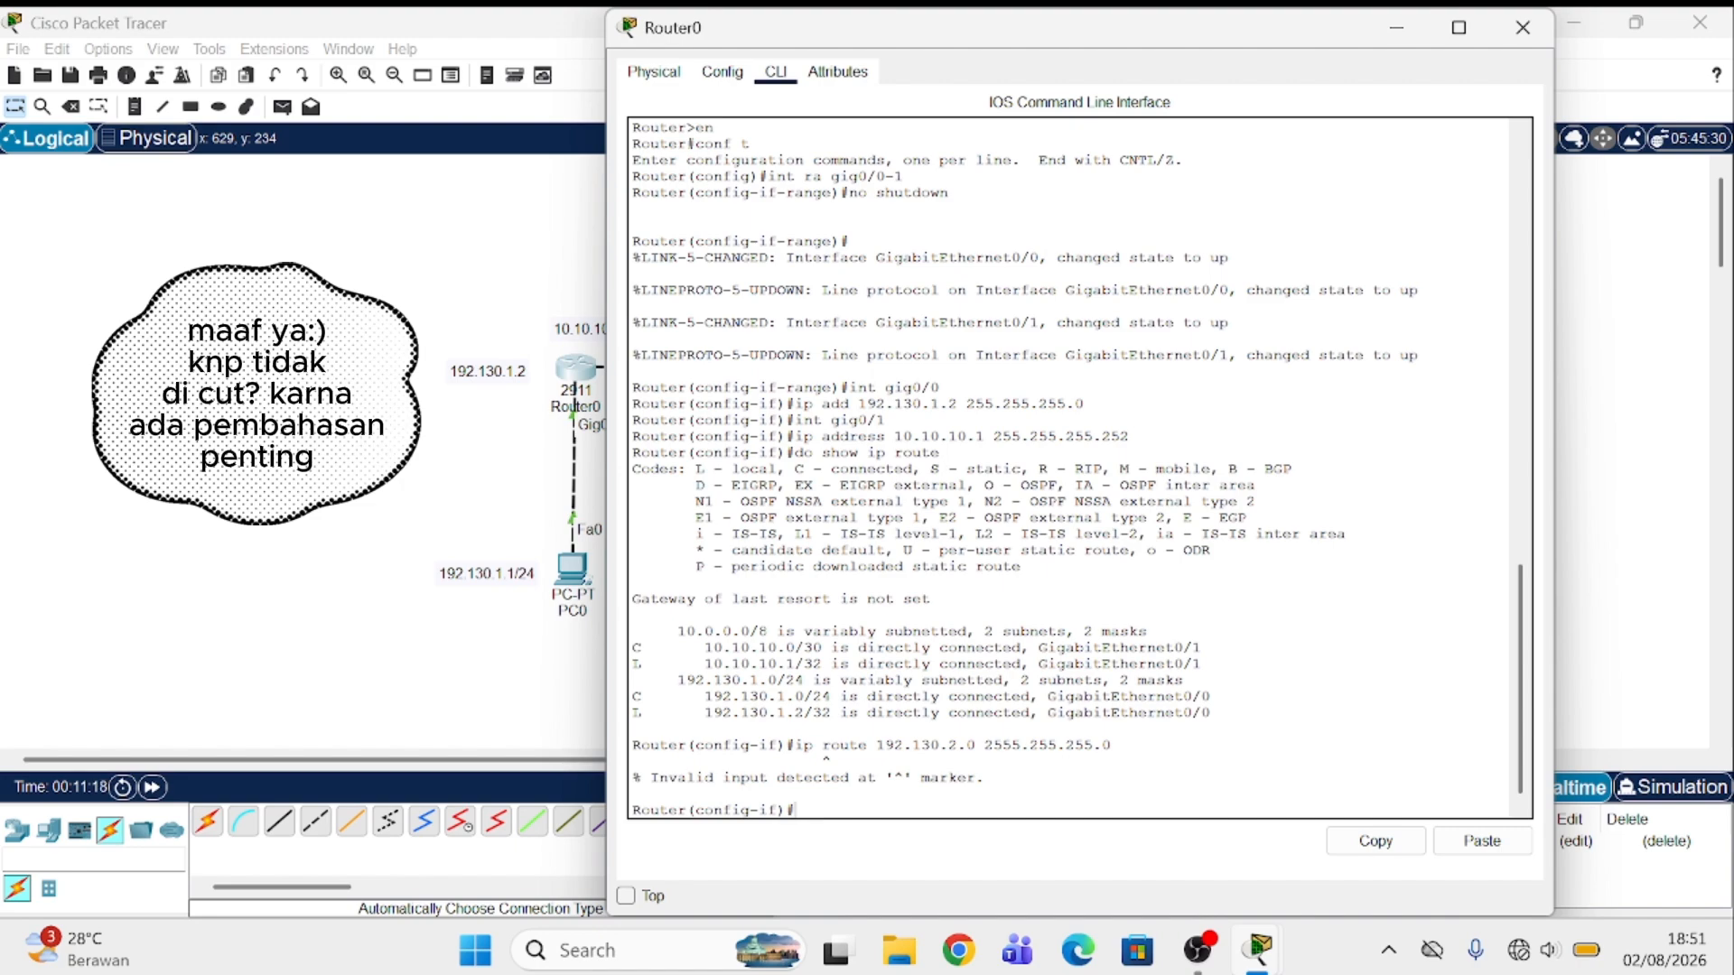
Step: Try to add a static route on Router0 to 192.130.2.0 255.255.255.0 with next hop 10.10.10.1
{"action": "type", "text": "ip route 192.130.2.0 255"}
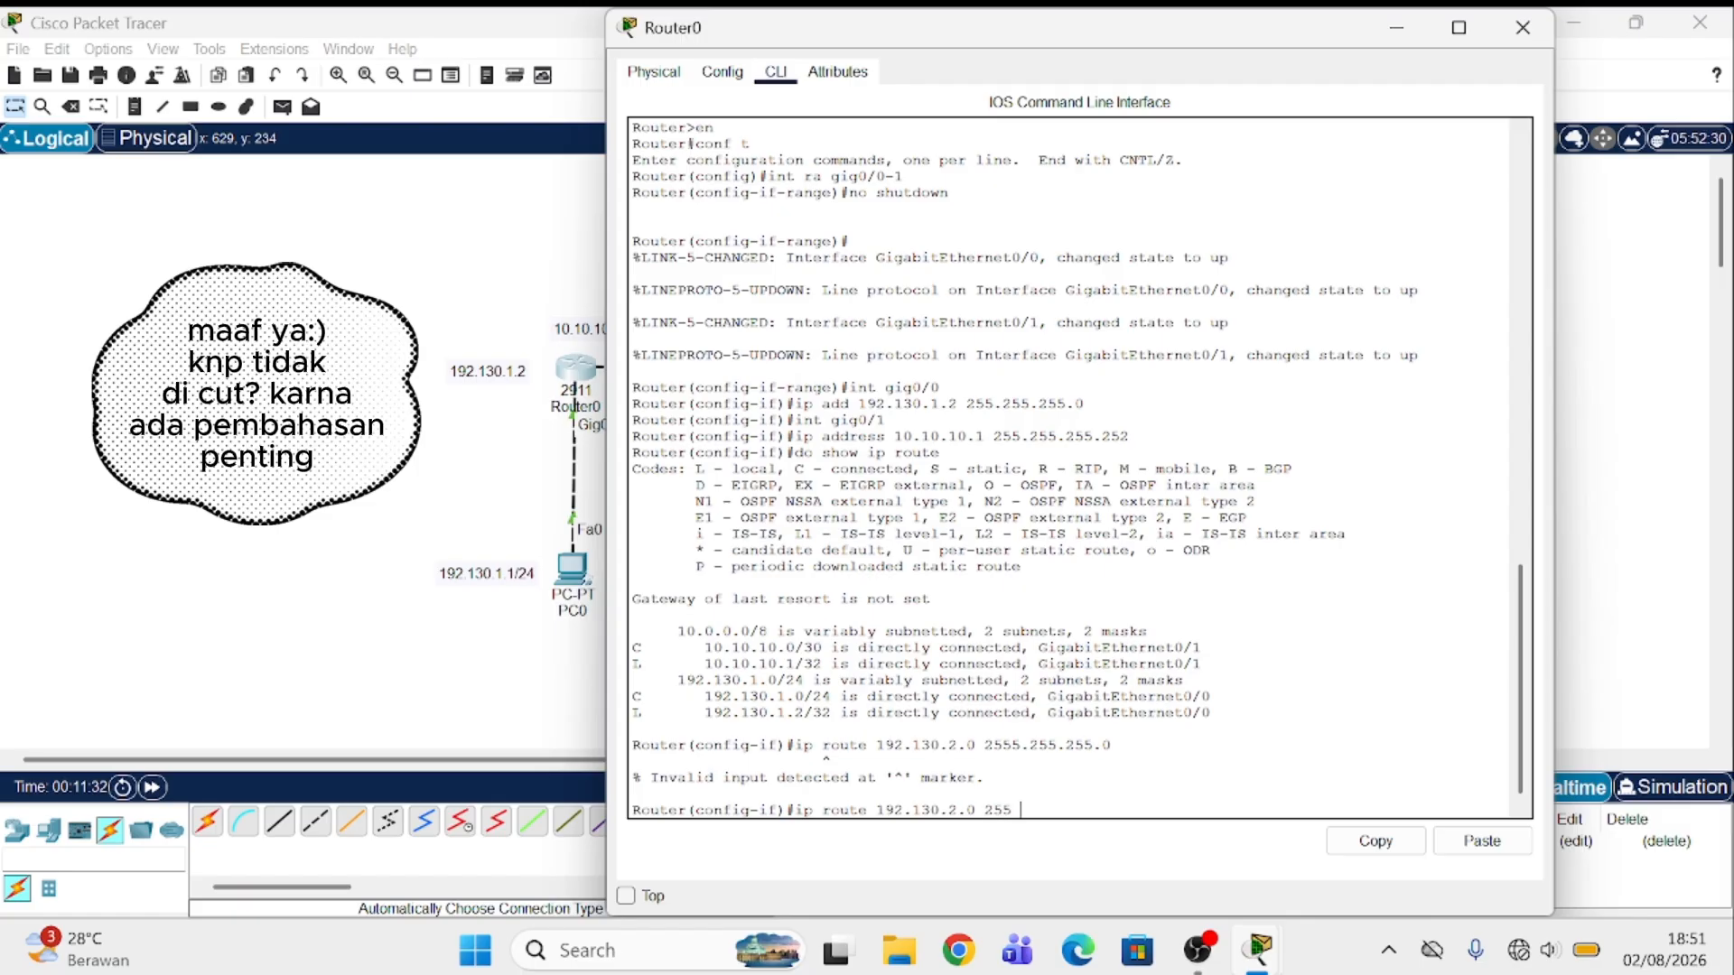
{"action": "type", "text": " 255.255.255."}
{"action": "type", "text": "0"}
{"action": "type", "text": "10.10.10.1"}
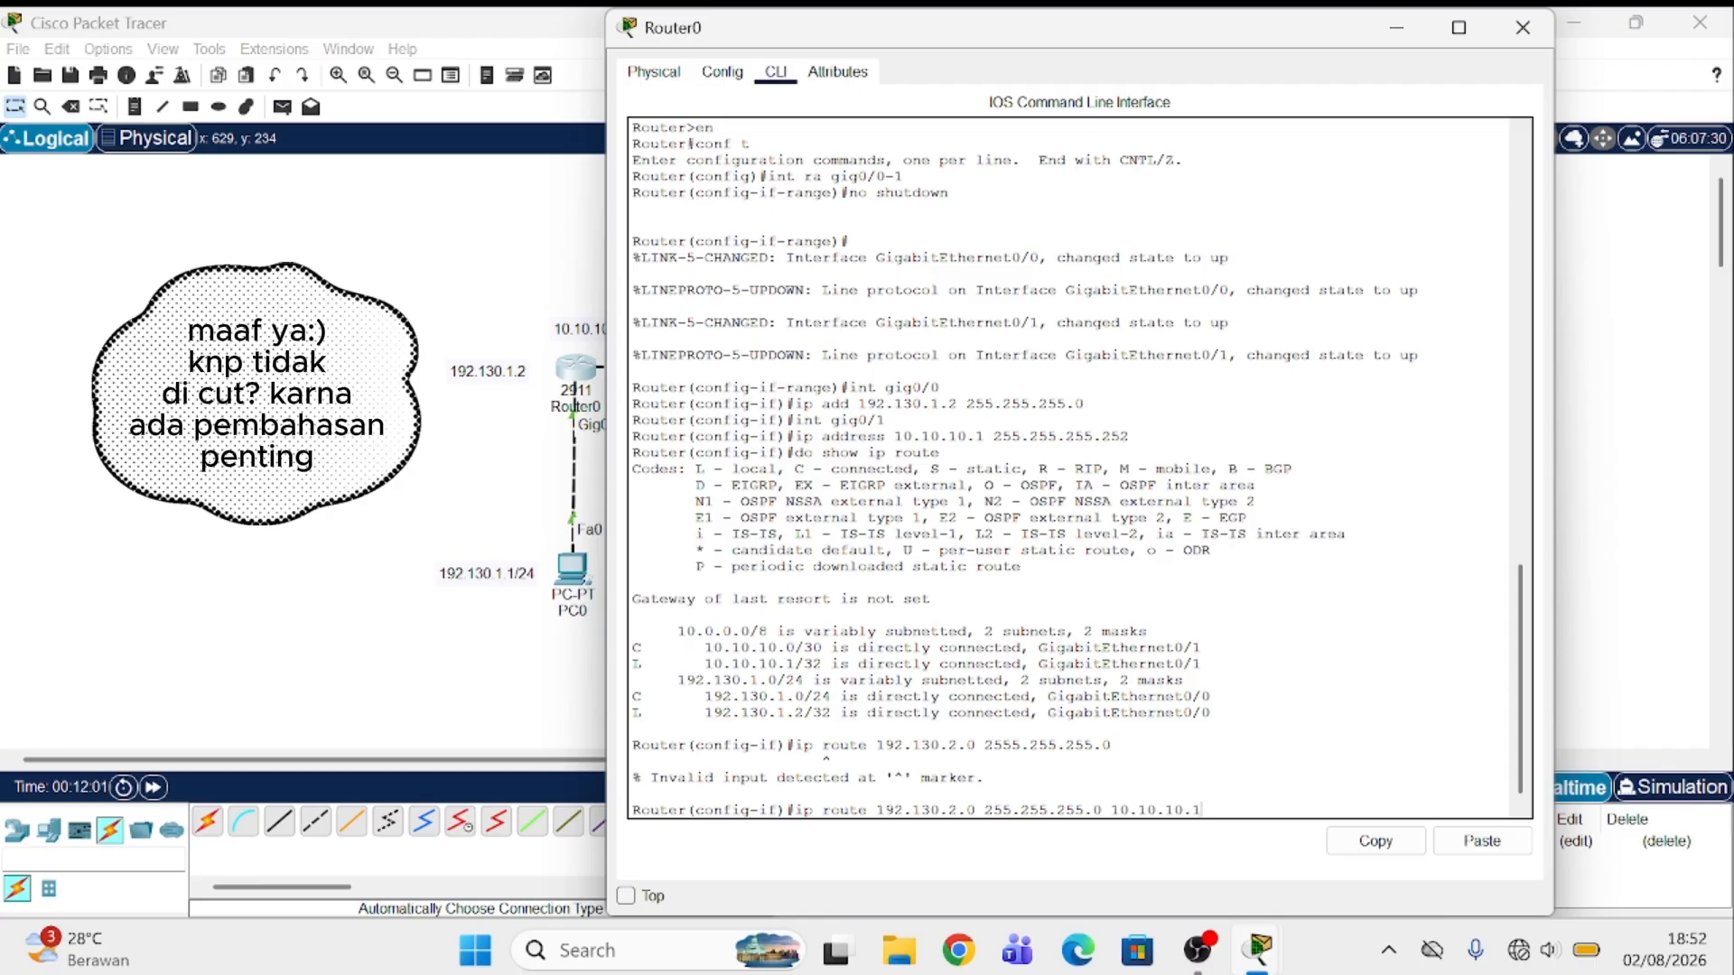
{"action": "key", "text": "Return"}
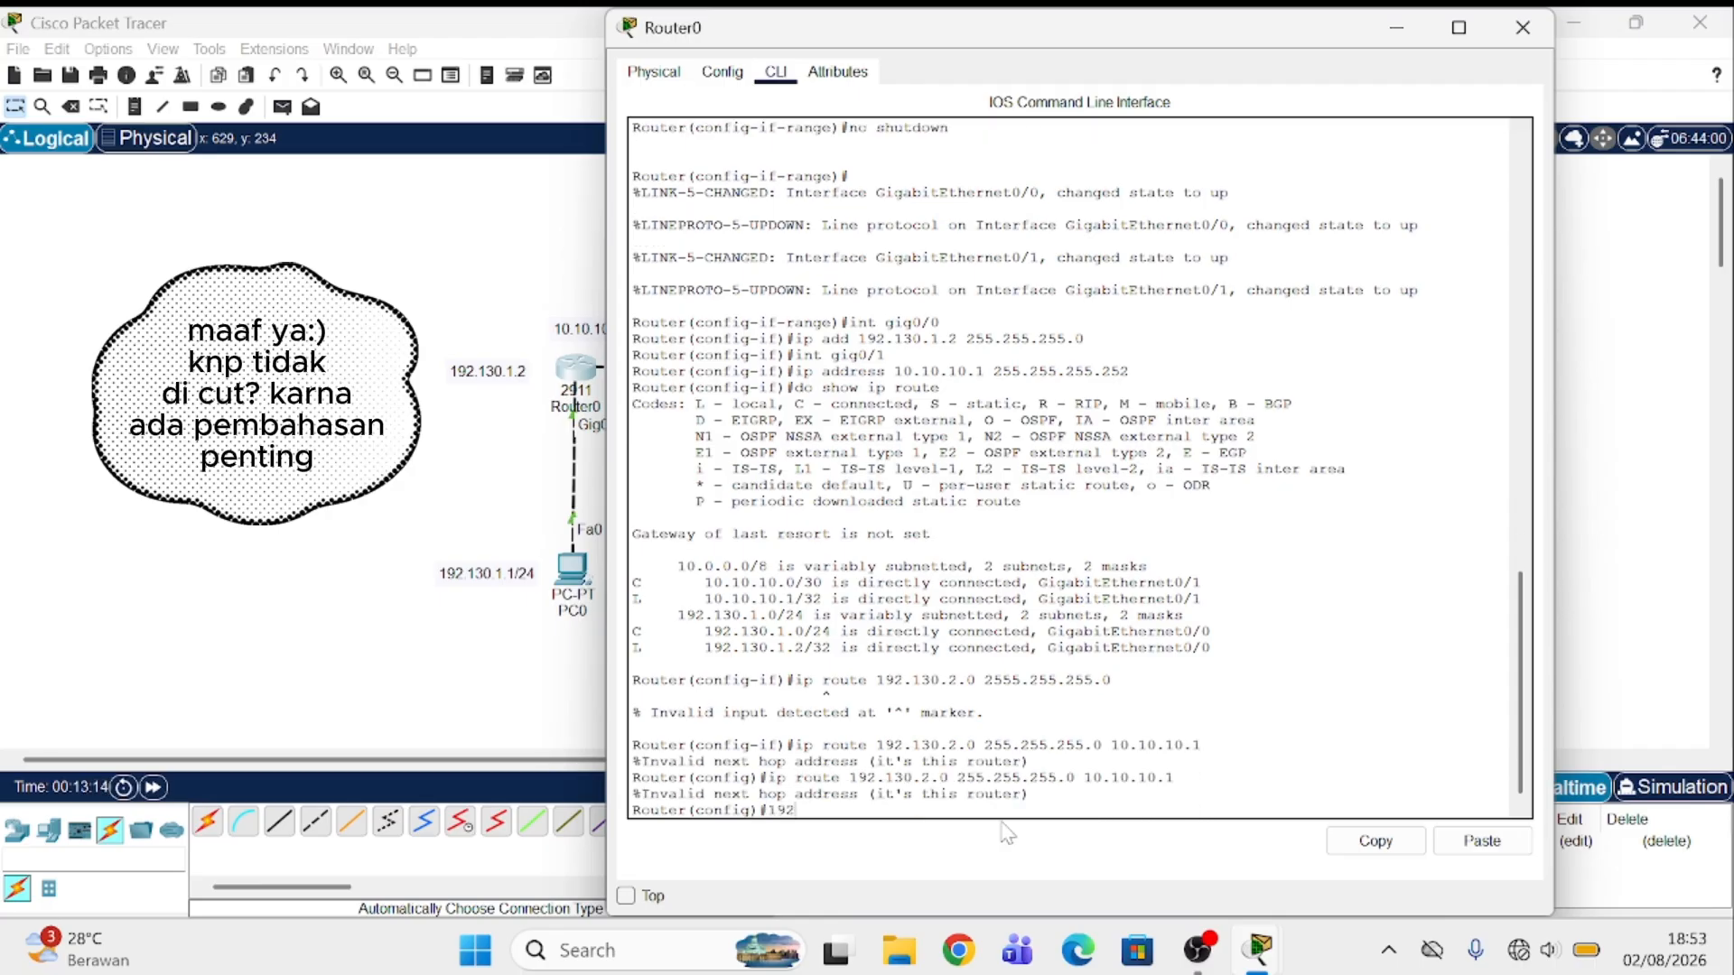
Step: Add a static route on Router0 to 192.130.2.0 255.255.255.0 via 10.10.10.2 and put the router window away
{"action": "key", "text": "BackSpace"}
{"action": "key", "text": "BackSpace"}
{"action": "type", "text": "ip route 1"}
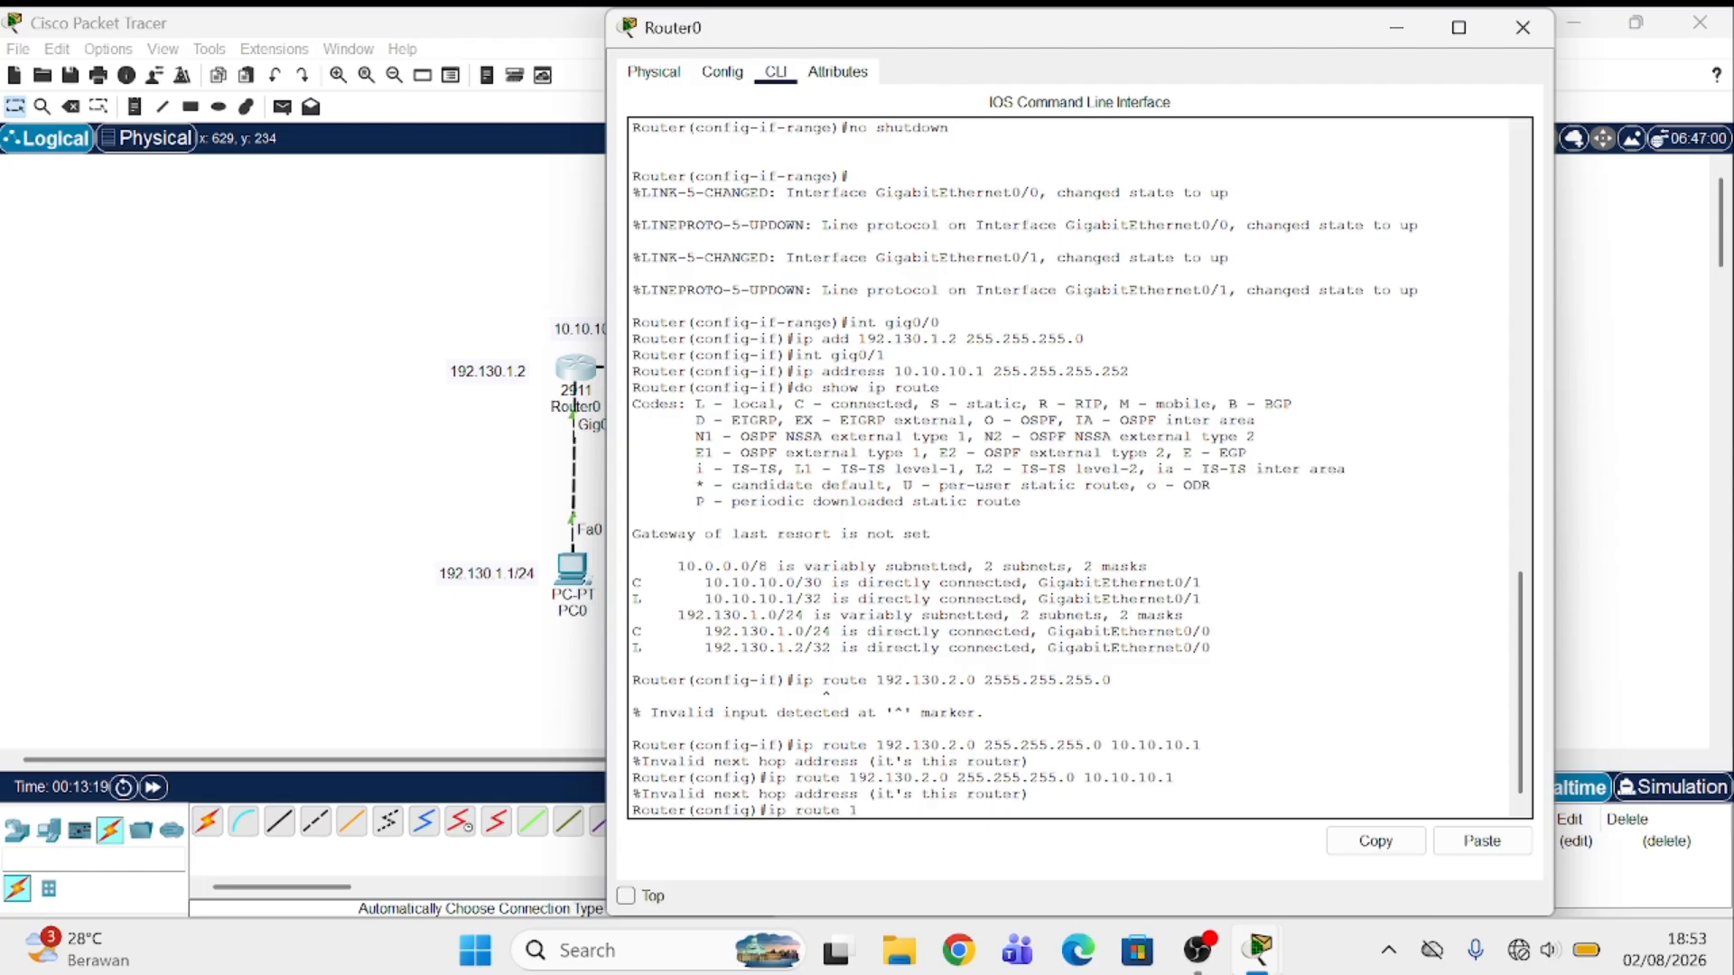
{"action": "type", "text": "92.130.2.0 255.255.255.0 10.10.10.2"}
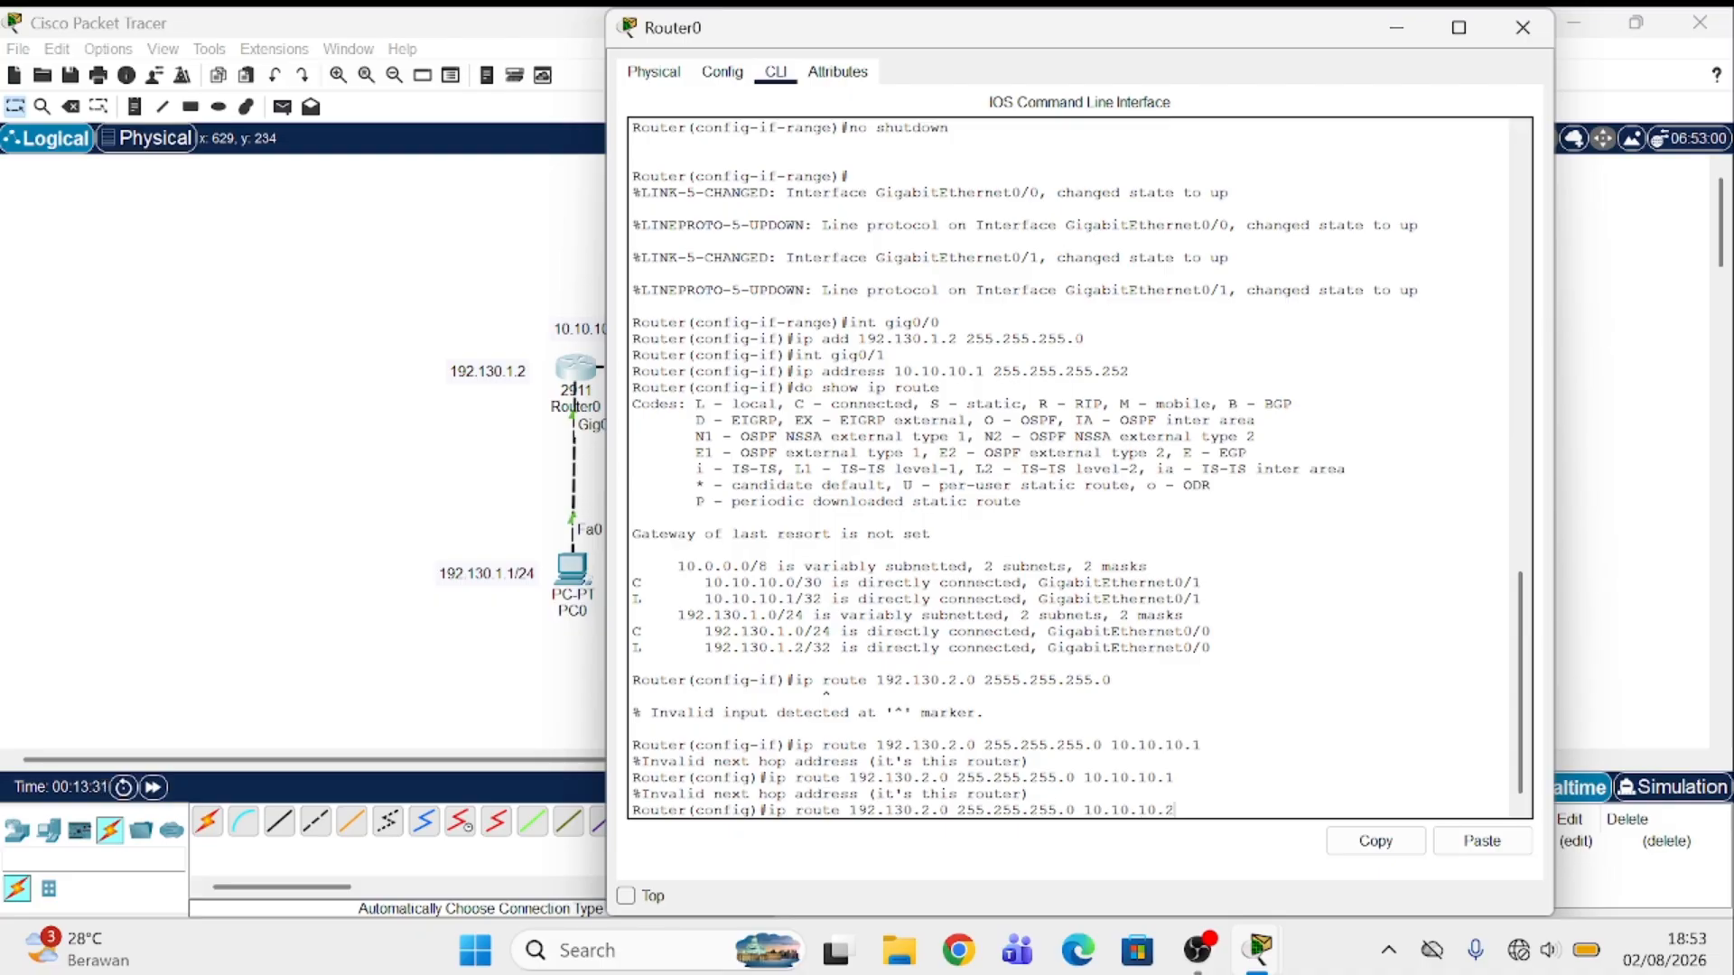
{"action": "key", "text": "Return"}
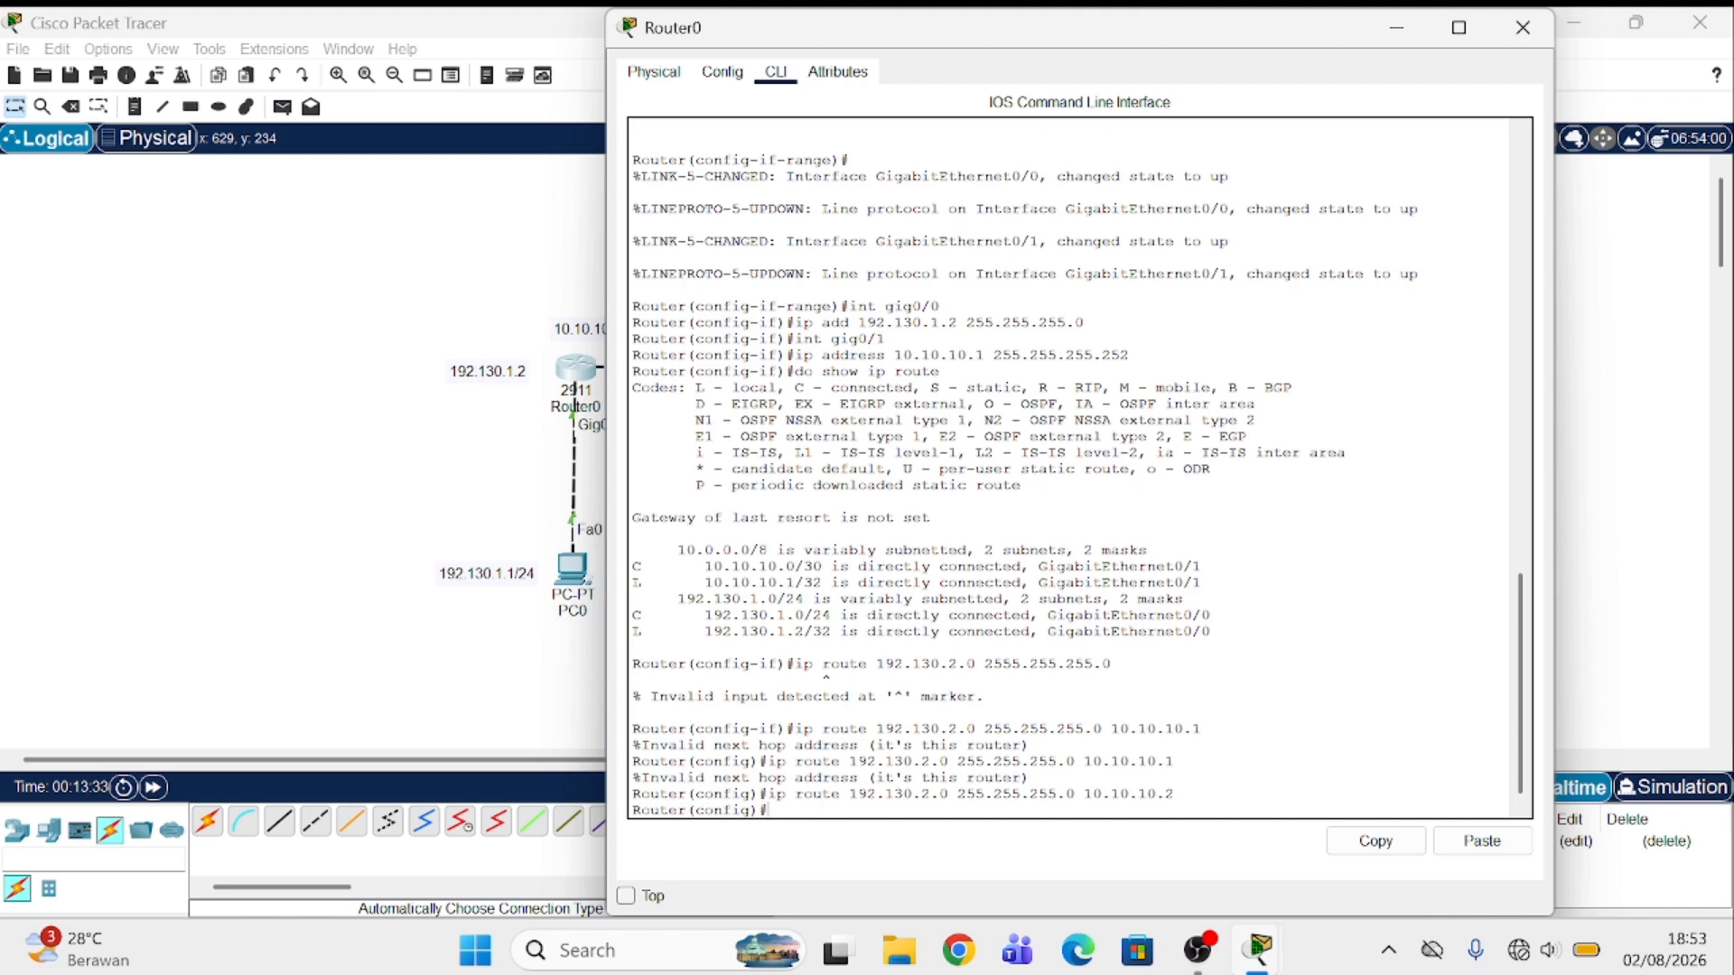
{"action": "left_click", "coordinate": [1397, 28]}
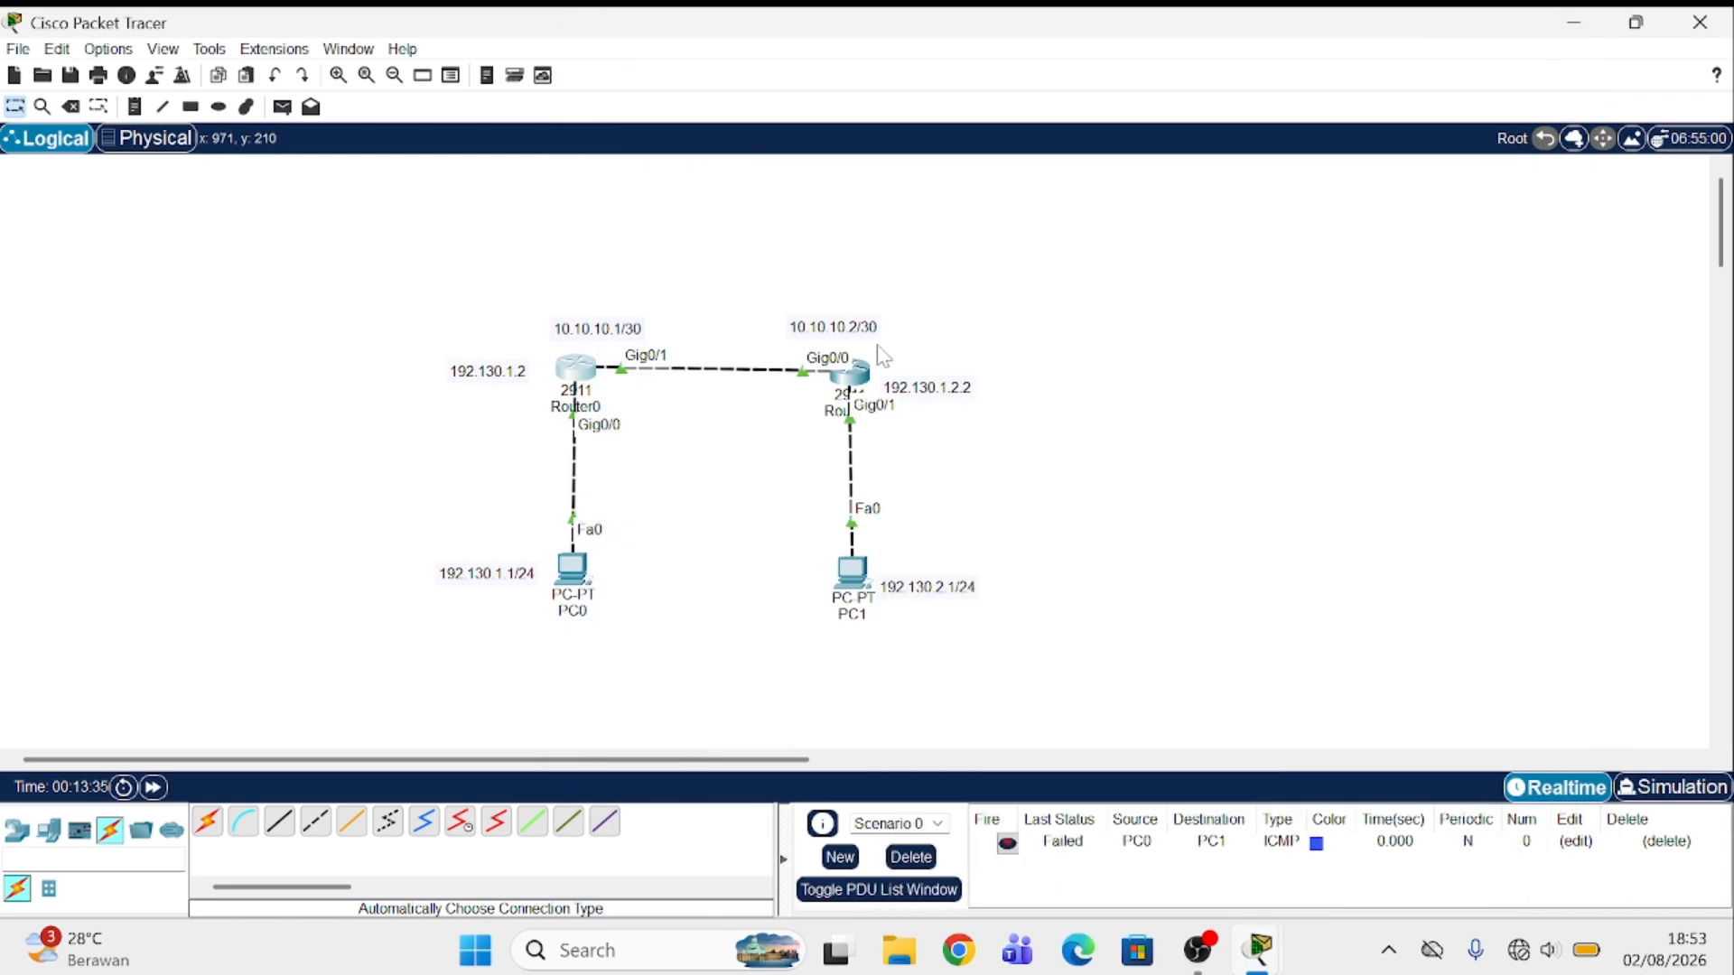
Step: Add a static route on Router1 to 192.130.1.0 255.255.255.0 via 10.10.10.1 and put the router window away
{"action": "left_click", "coordinate": [850, 370]}
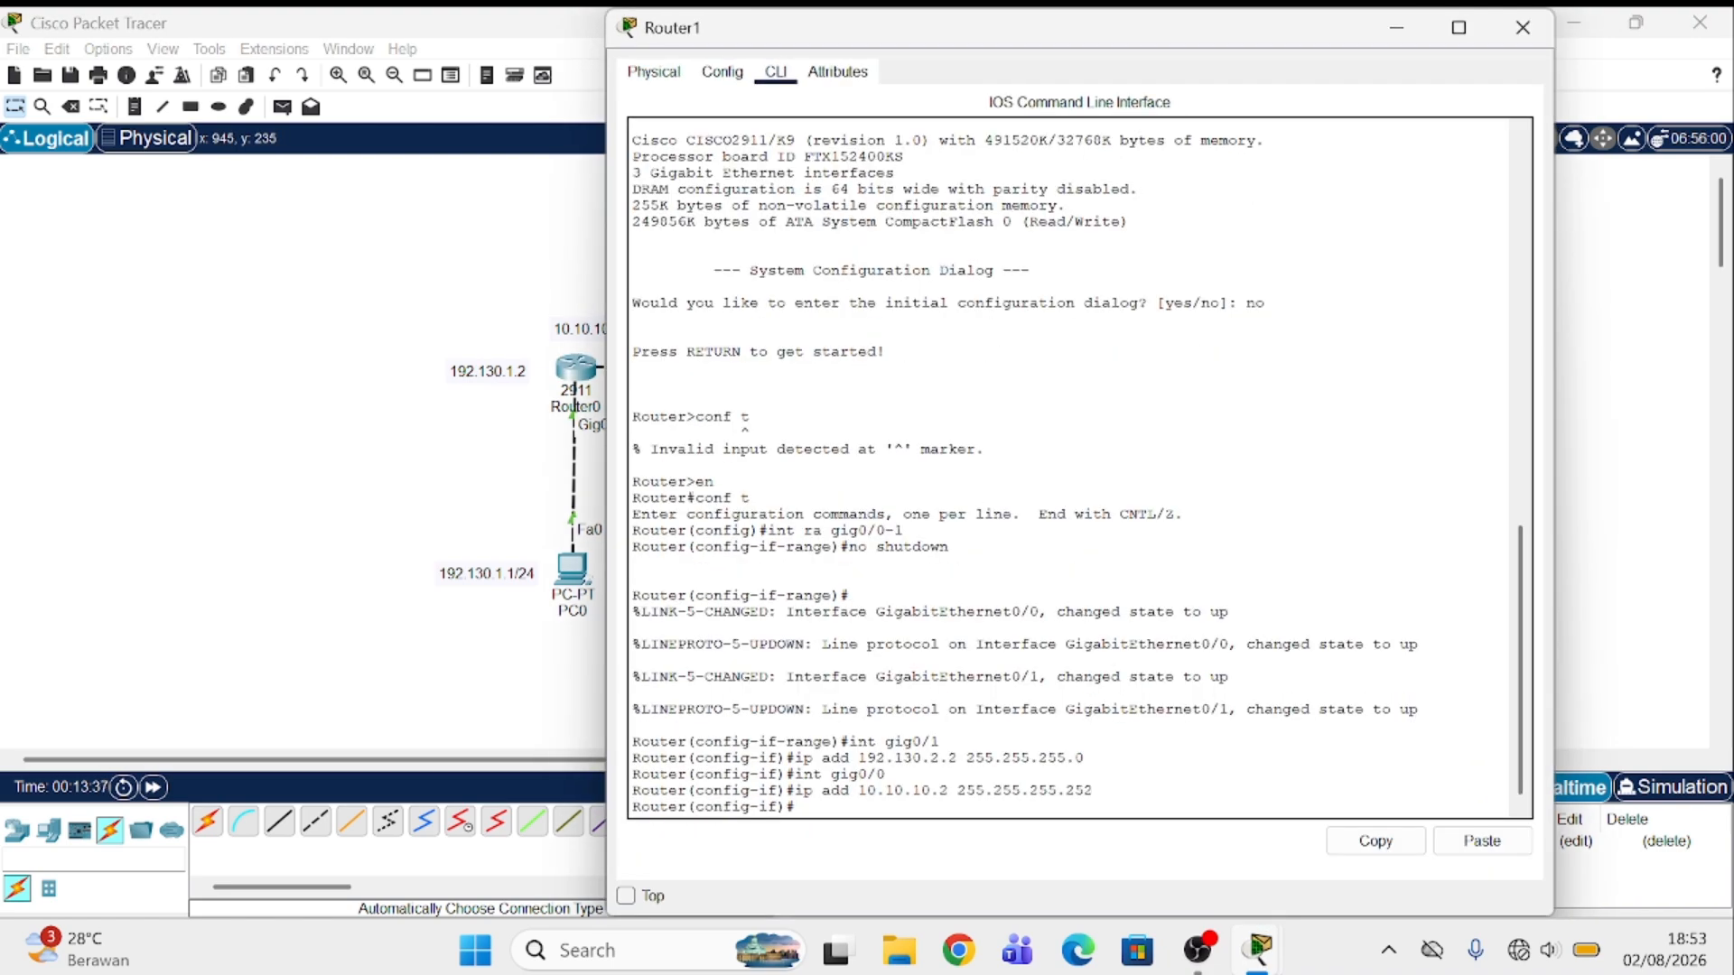
{"action": "type", "text": "ip route 192.130.1.0 255.255.255.0 10.10.10 1"}
{"action": "key", "text": "Return"}
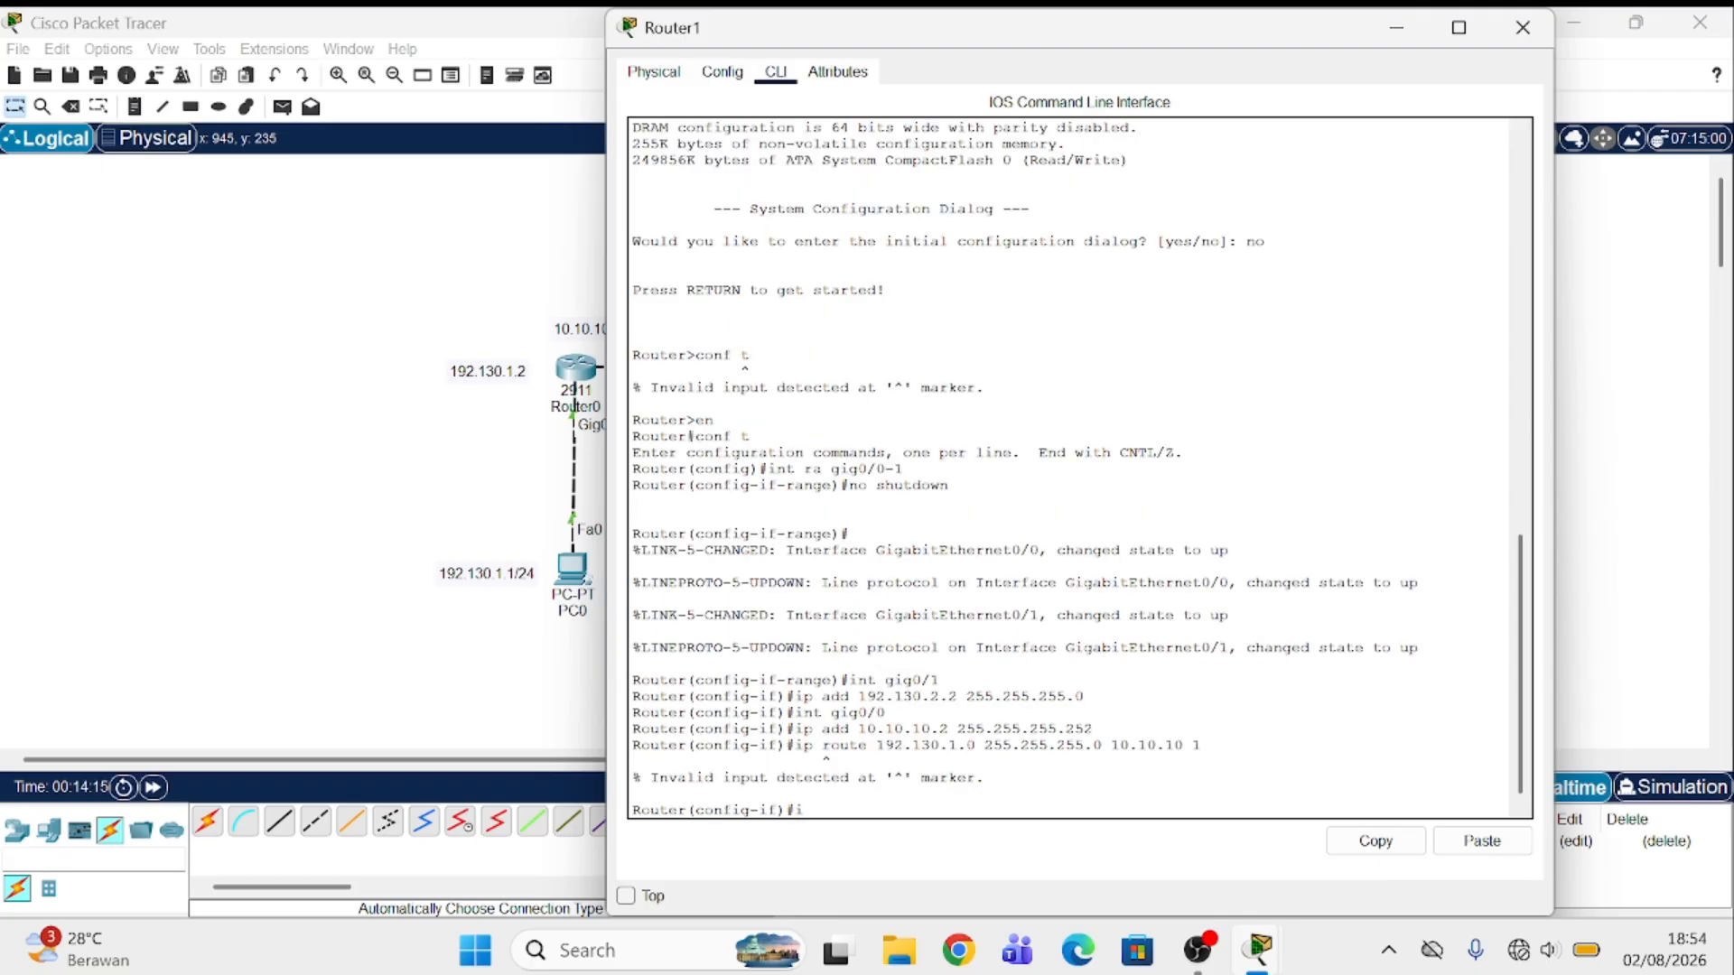
{"action": "type", "text": "ip route 192.130.1"}
{"action": "type", "text": ".0 255.255.255"}
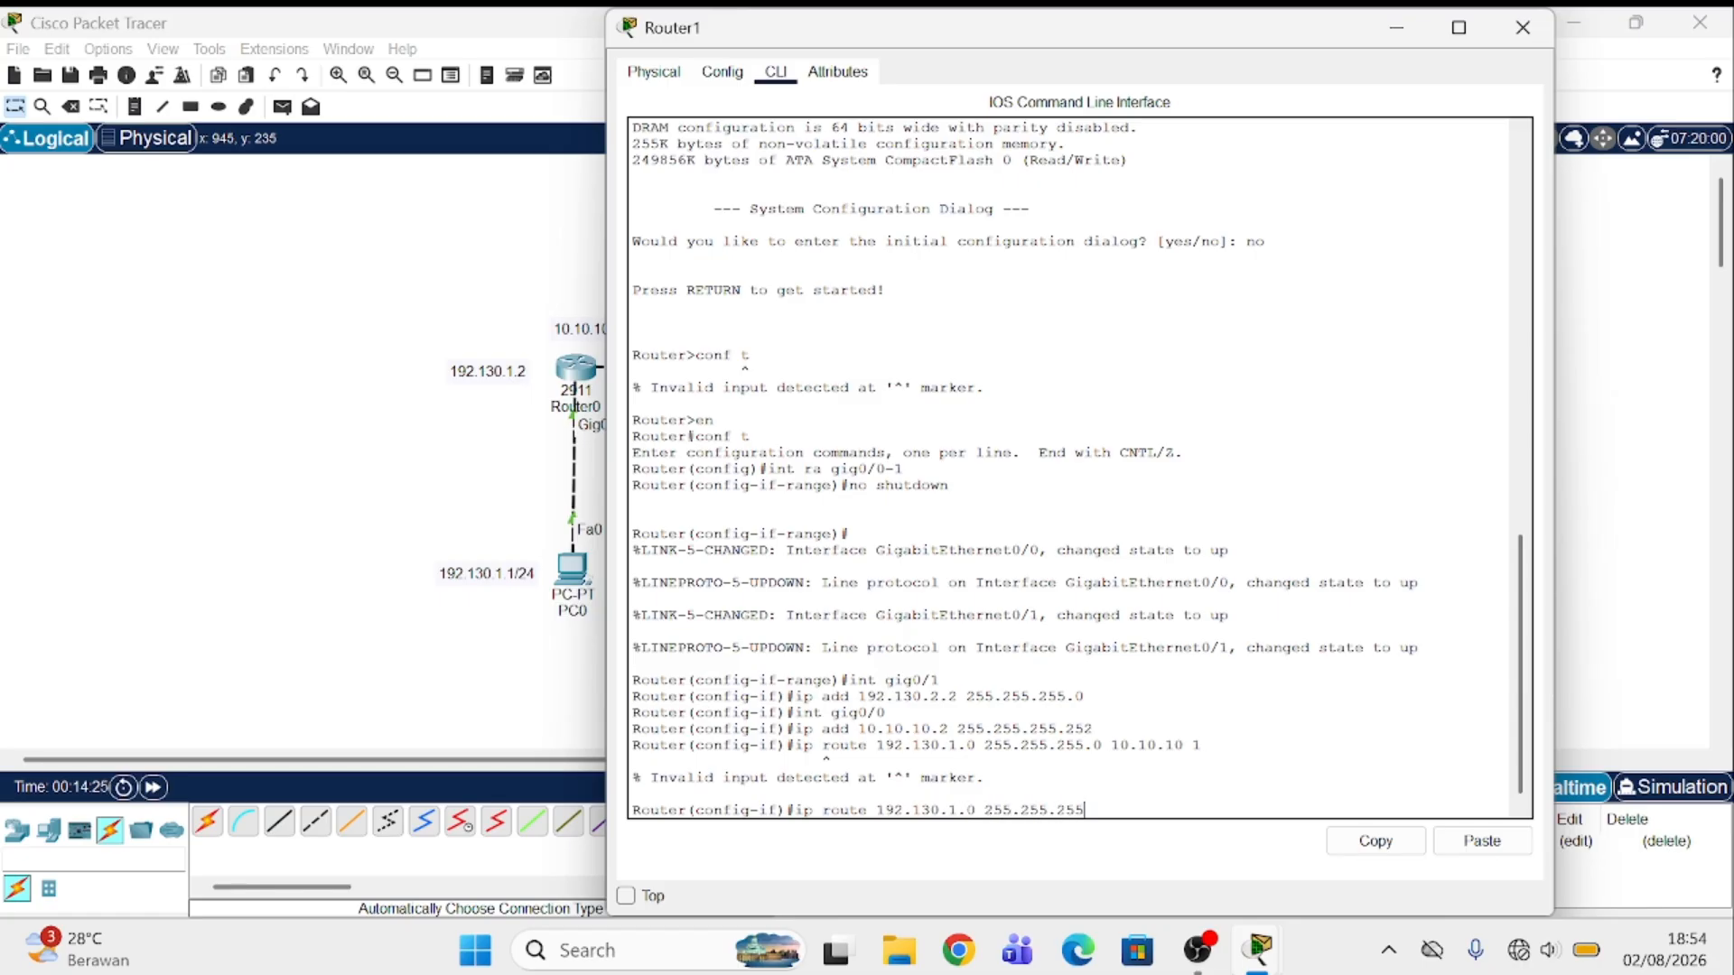
{"action": "type", "text": ".0 10.10.10.1"}
{"action": "key", "text": "Return"}
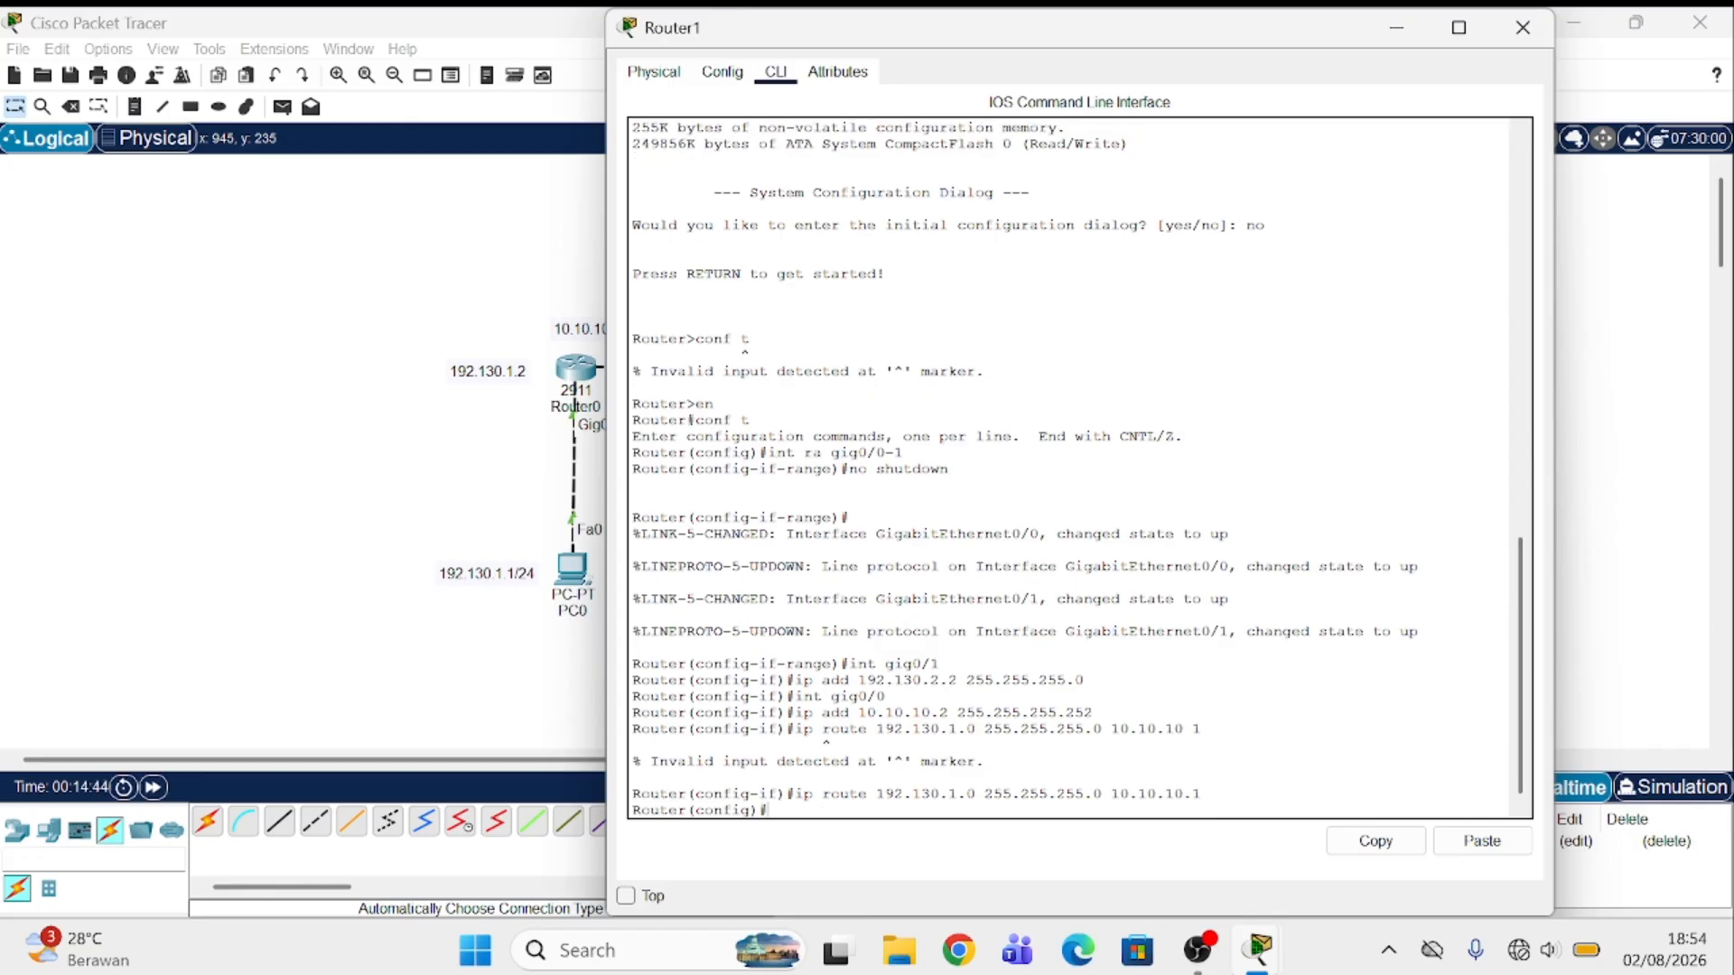
{"action": "left_click", "coordinate": [1400, 26]}
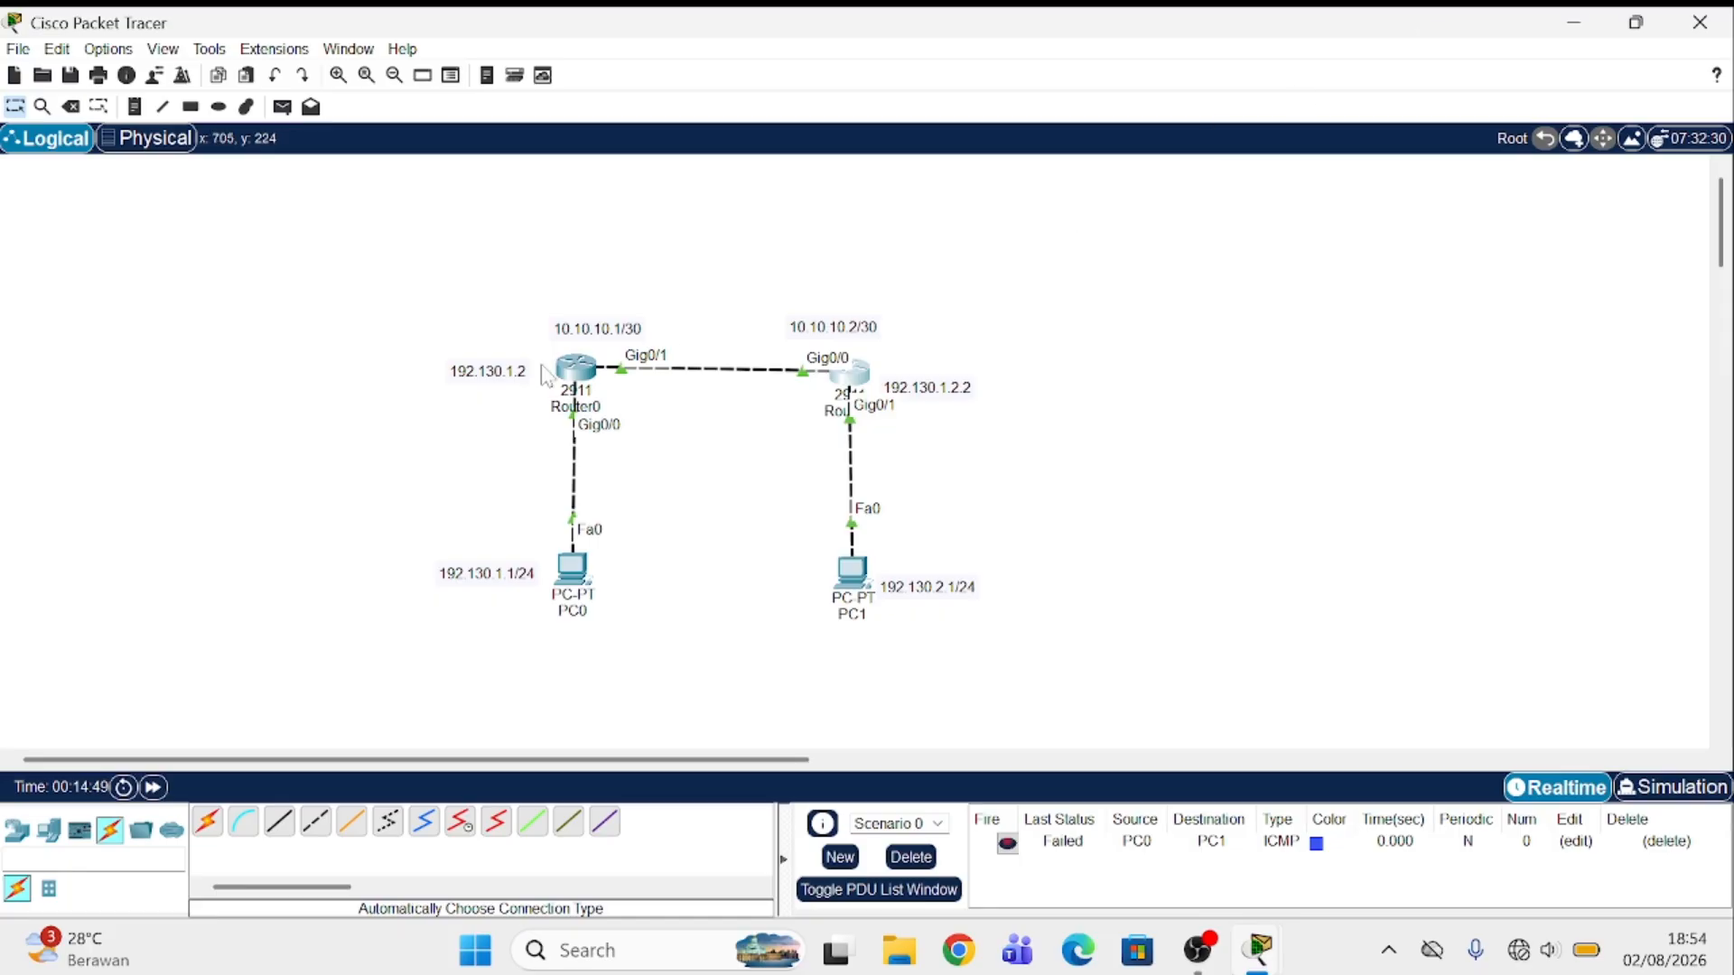
Step: Add a second simple PDU from PC0 to PC1 and fire it again to retest connectivity
{"action": "left_click", "coordinate": [283, 109]}
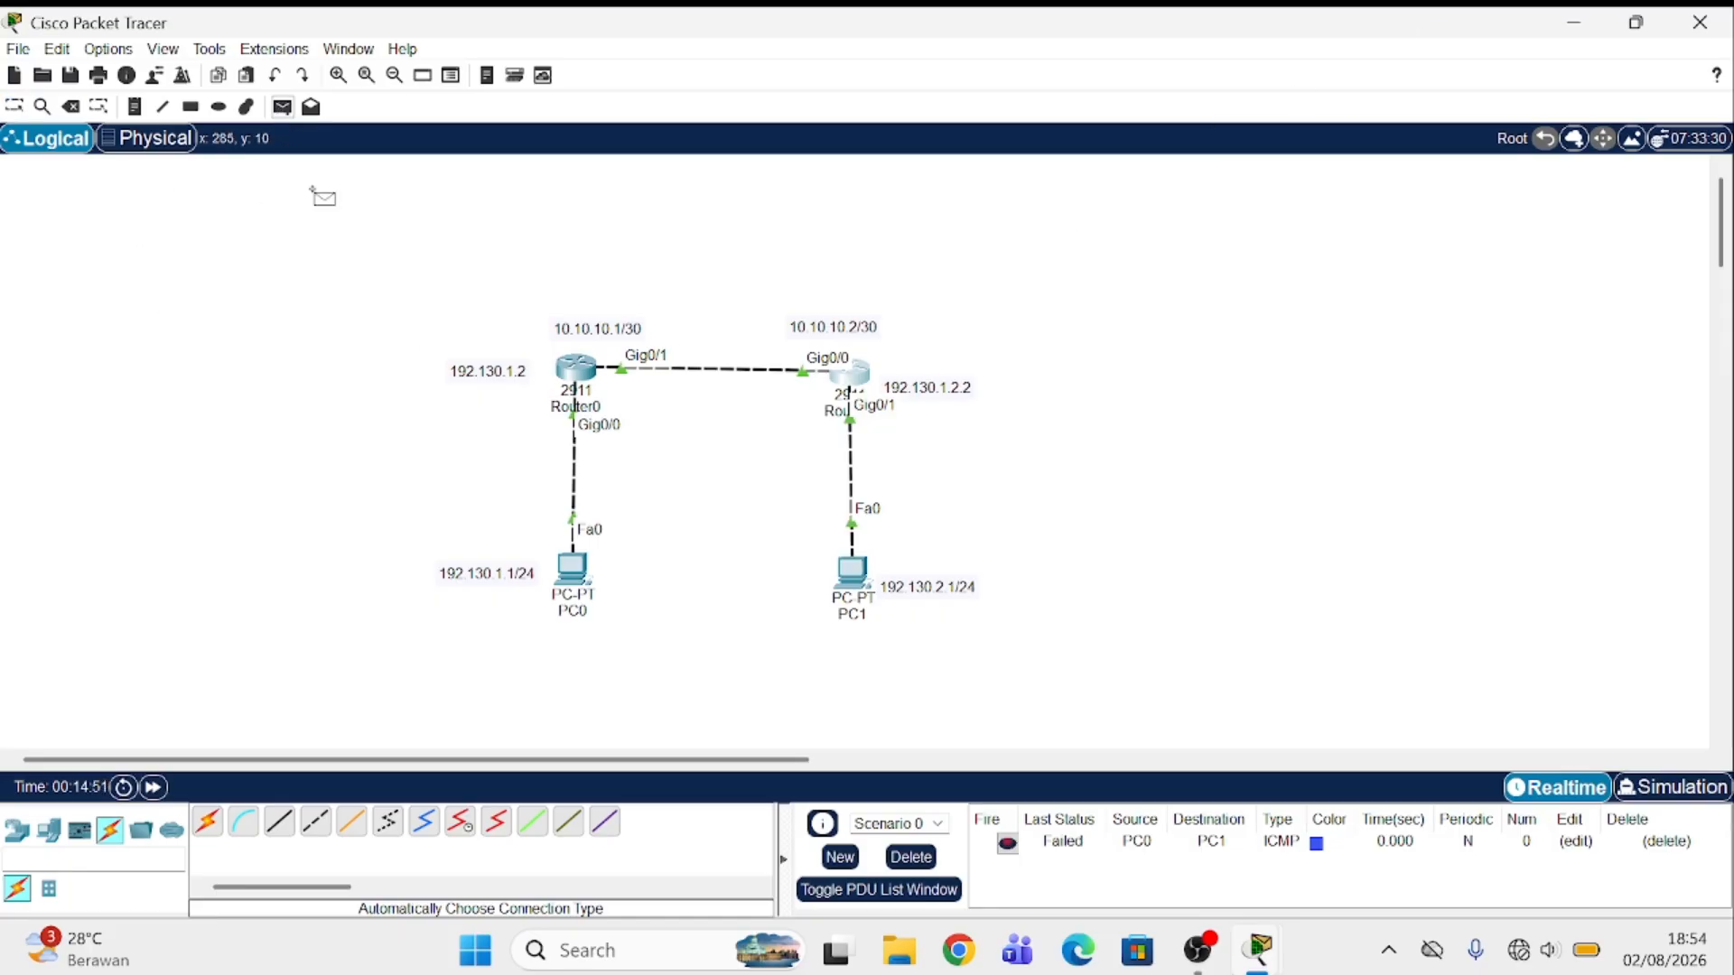
{"action": "left_click", "coordinate": [572, 567]}
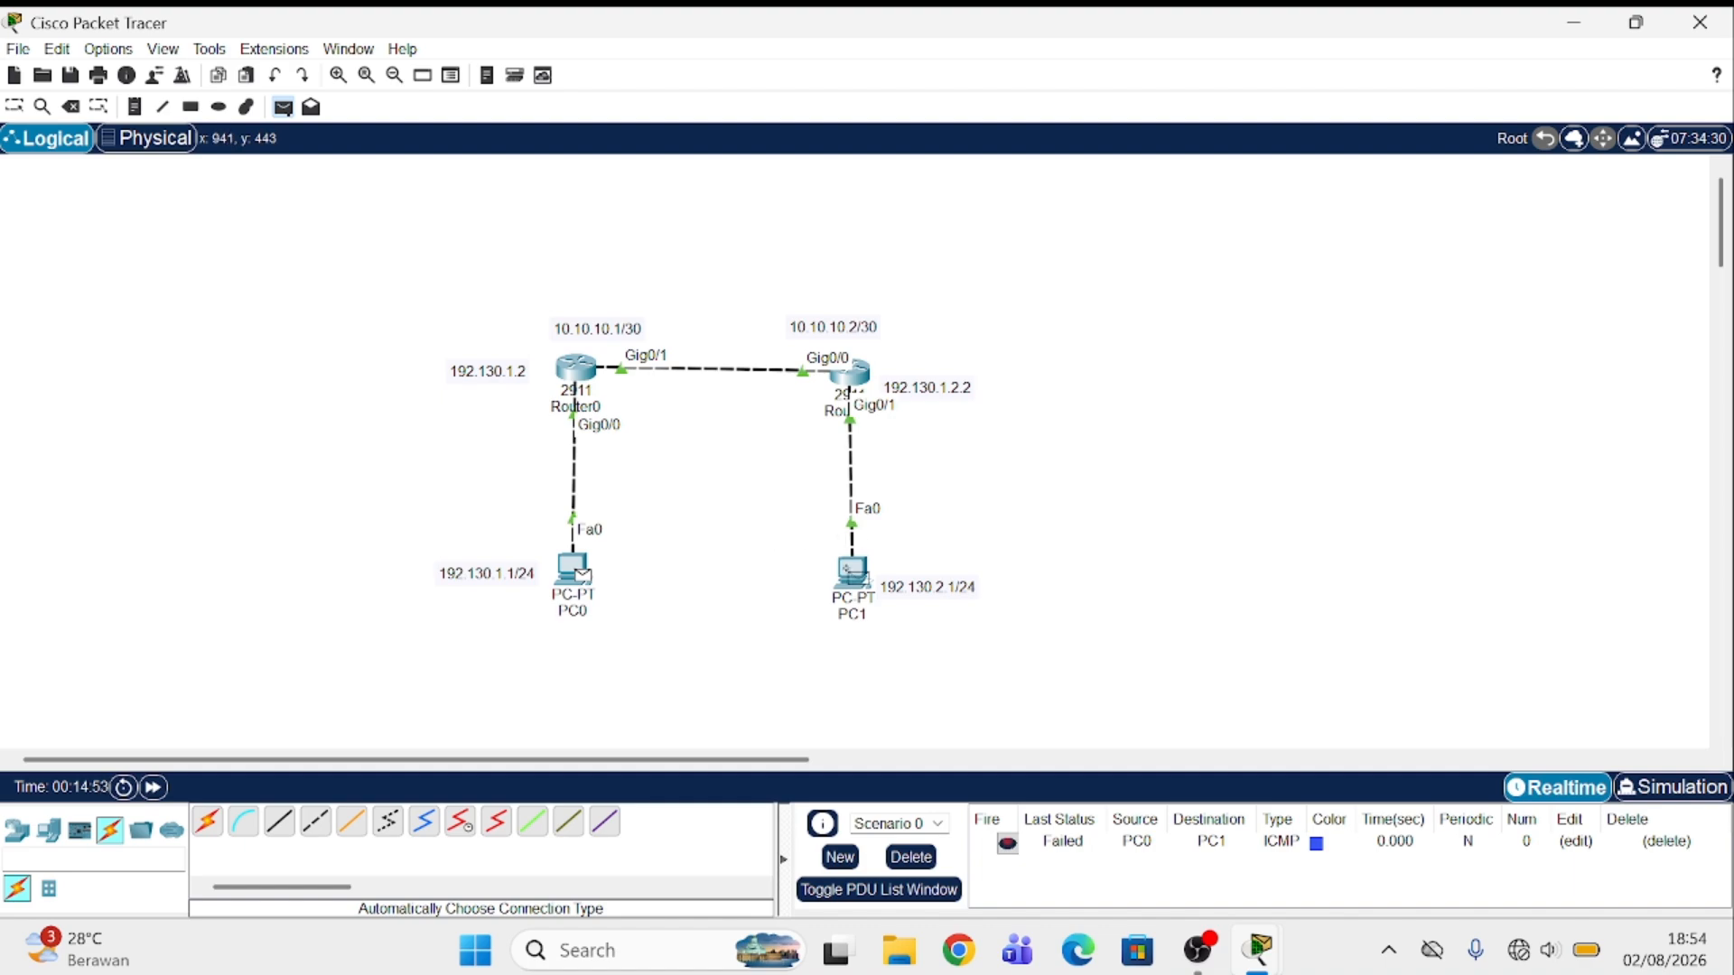
{"action": "left_click", "coordinate": [851, 571]}
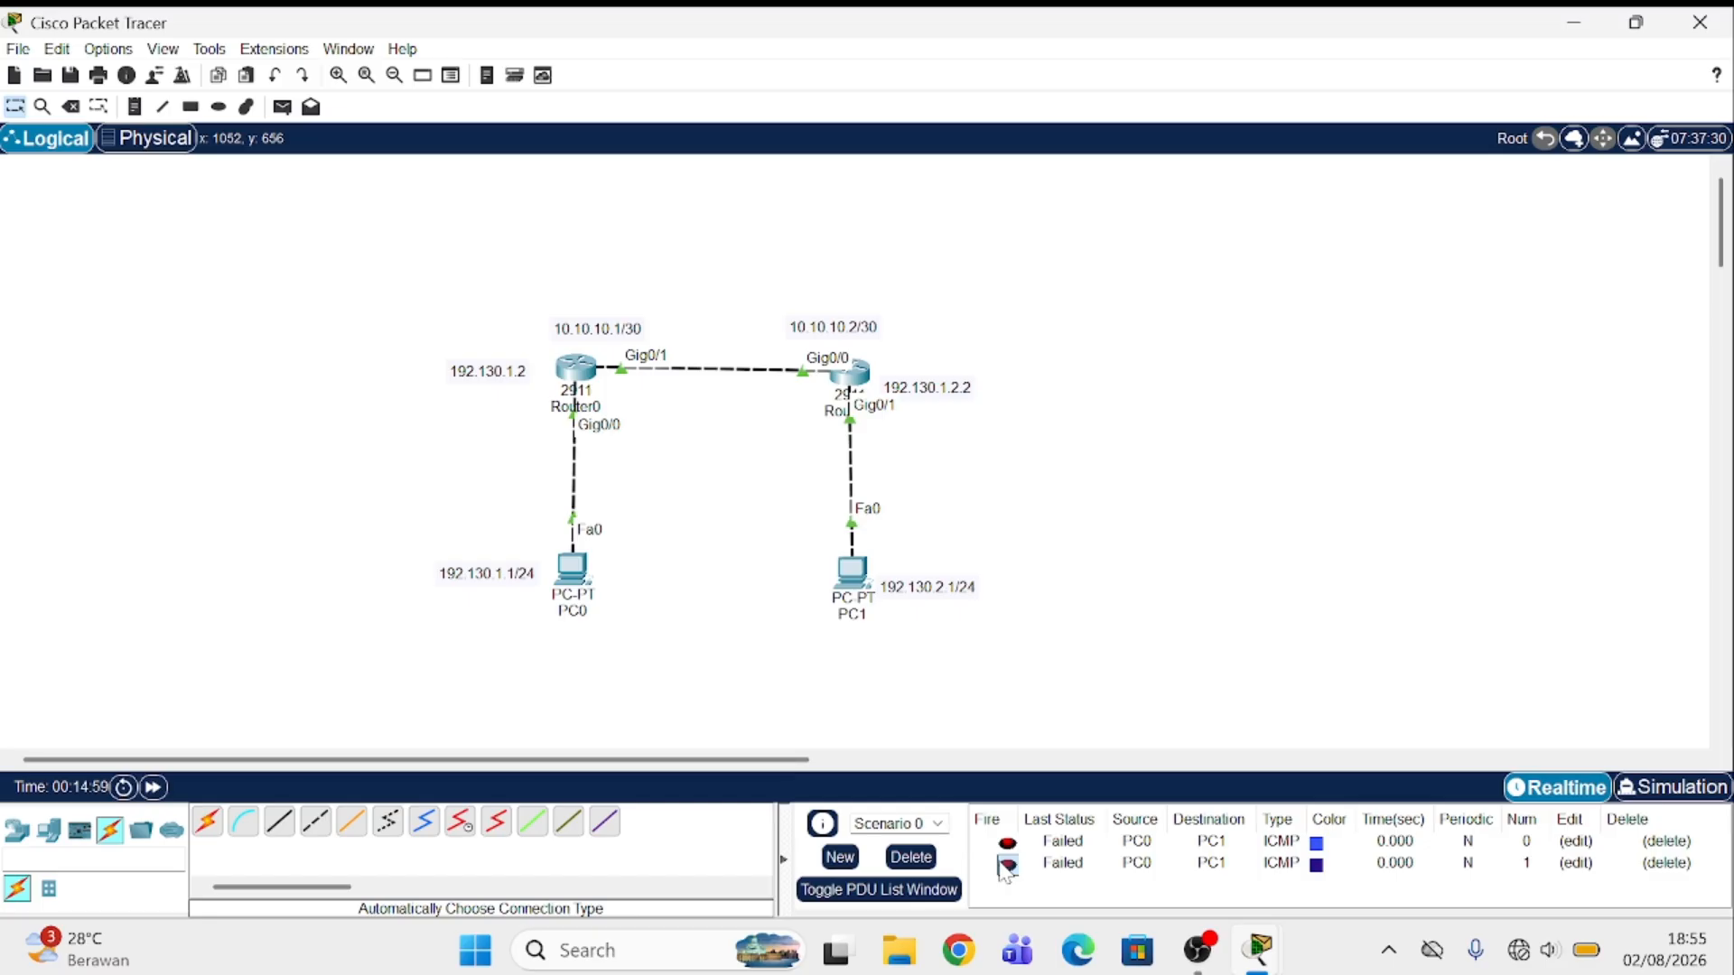
{"action": "left_click", "coordinate": [1005, 867]}
{"action": "left_click", "coordinate": [1005, 867]}
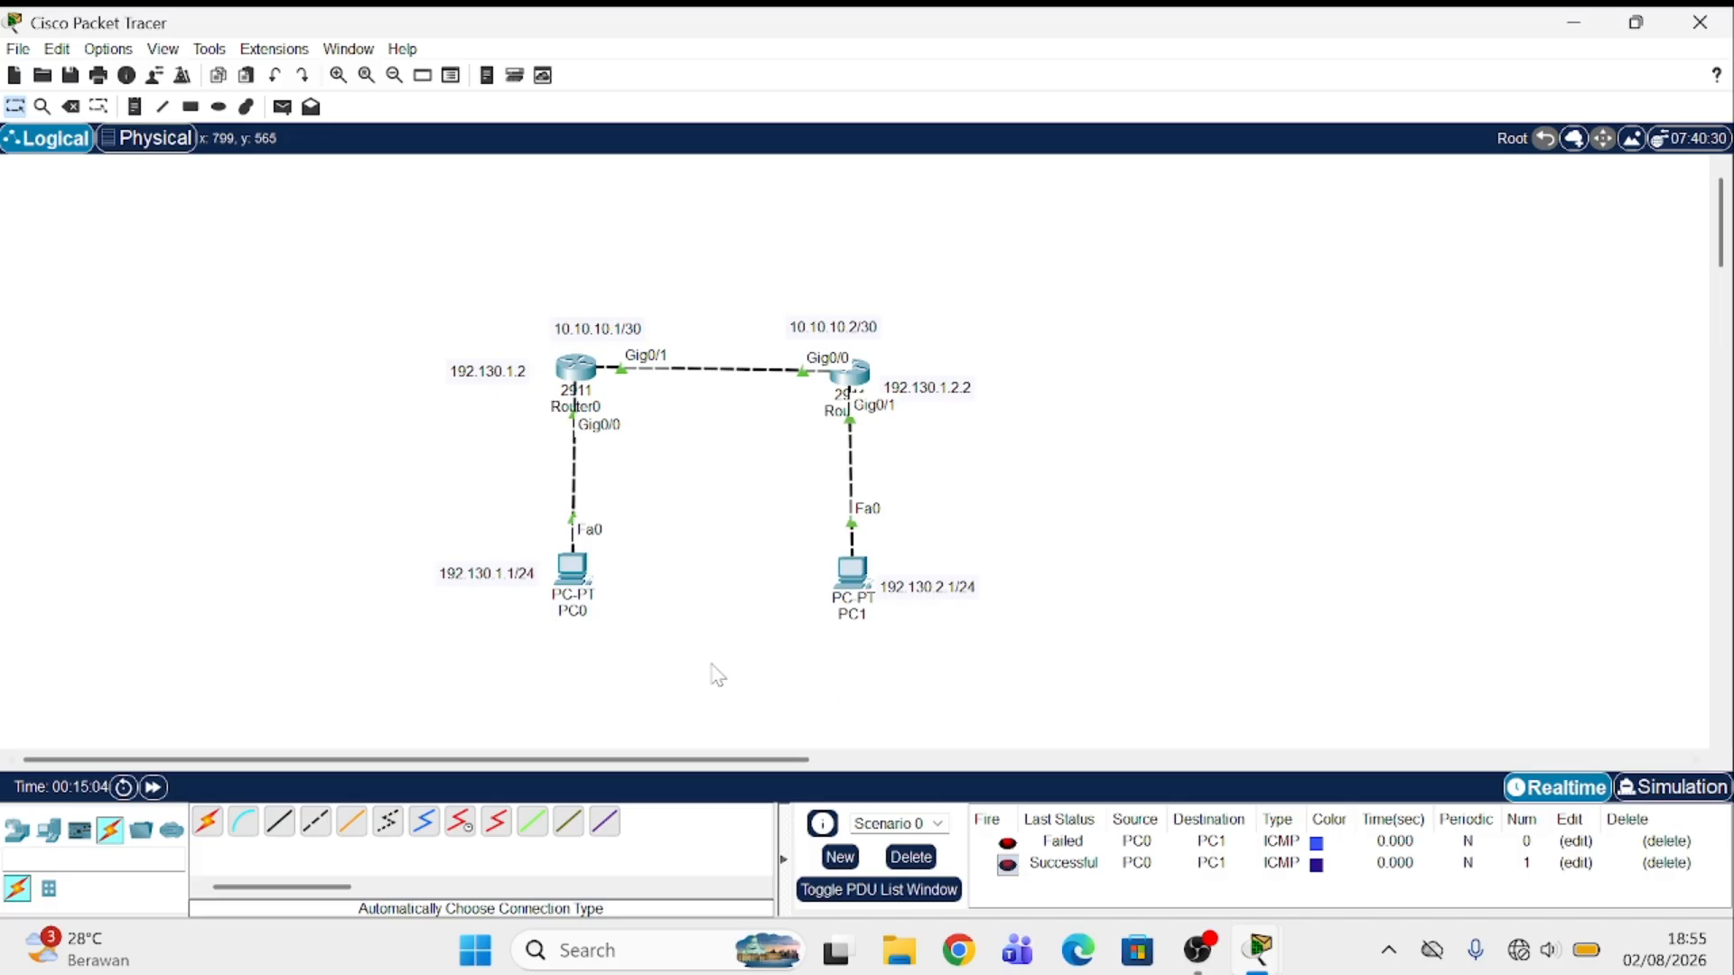
Step: Ping 192.130.2.1 again from PC0's Command Prompt and put the PC window away
{"action": "left_click", "coordinate": [573, 569]}
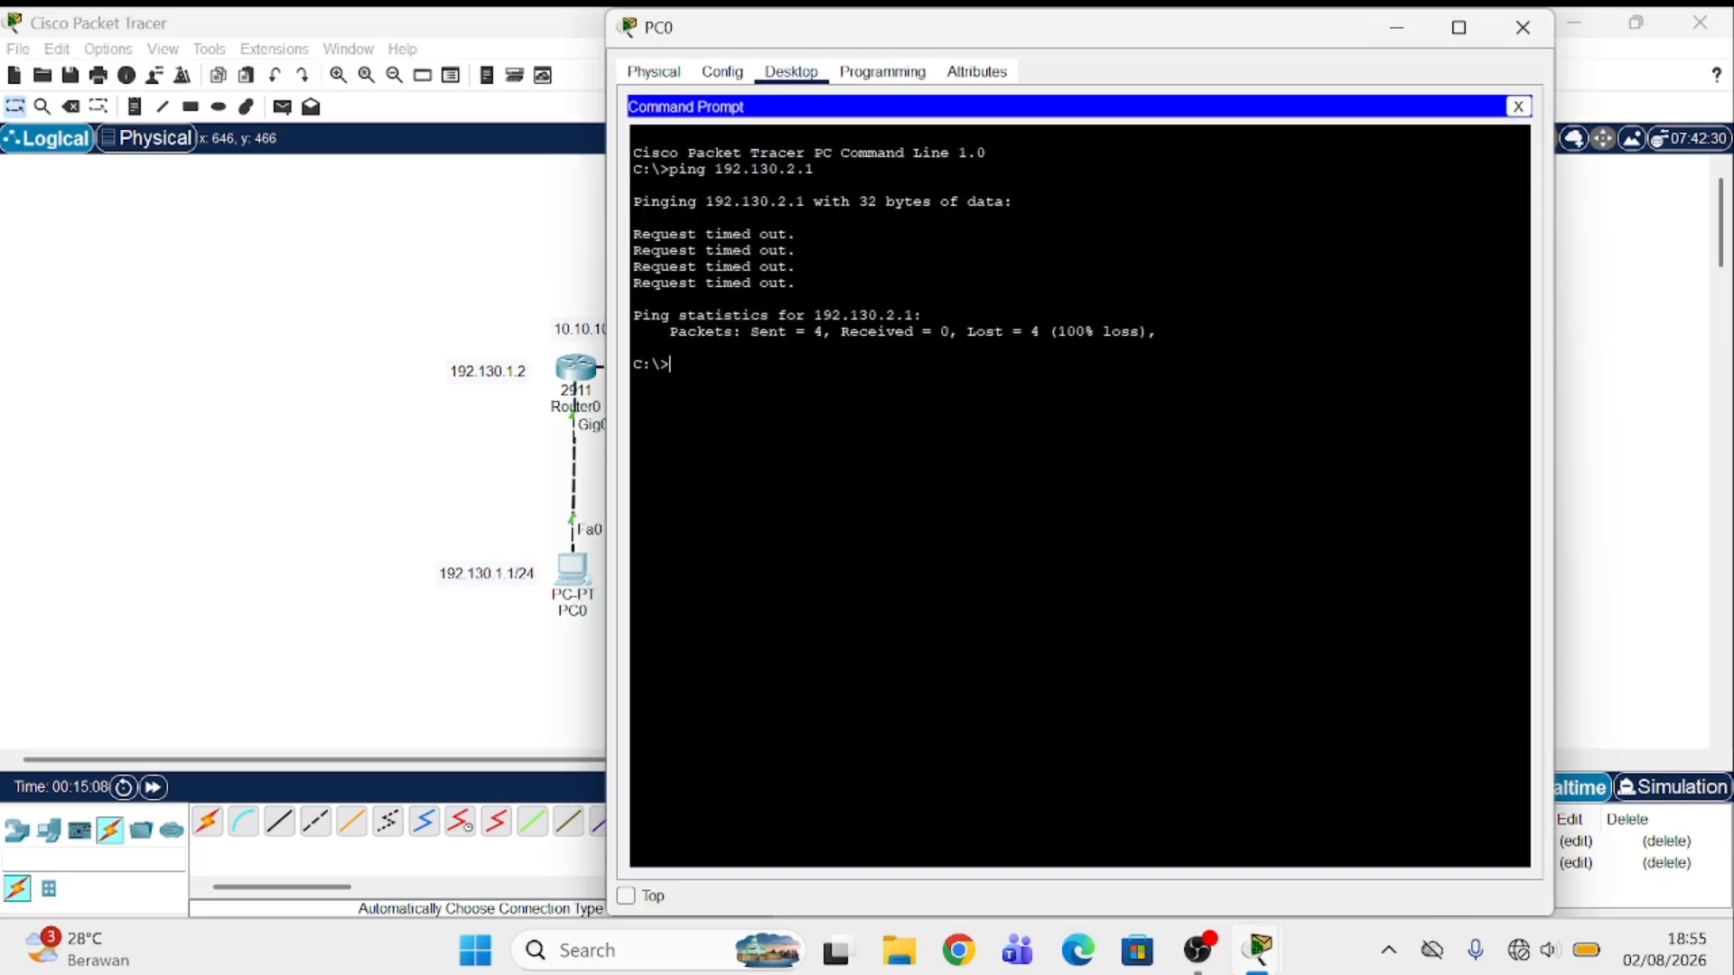
{"action": "type", "text": "ping 192.130.2.1"}
{"action": "key", "text": "Return"}
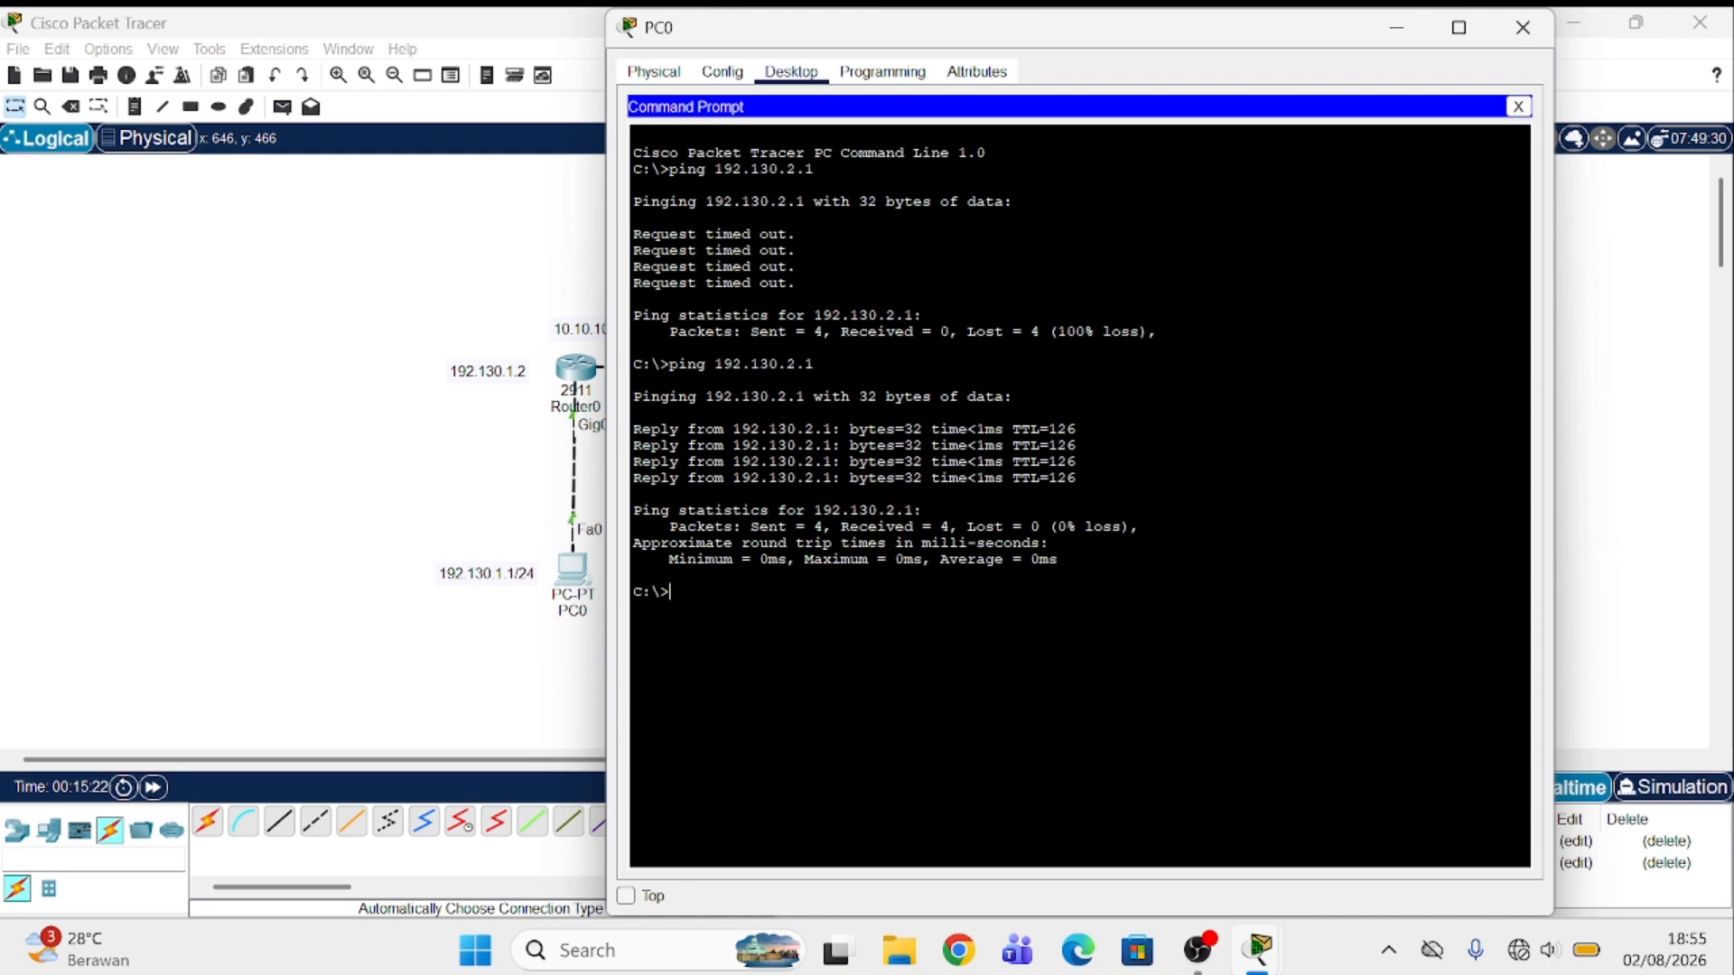
{"action": "left_click", "coordinate": [1409, 21]}
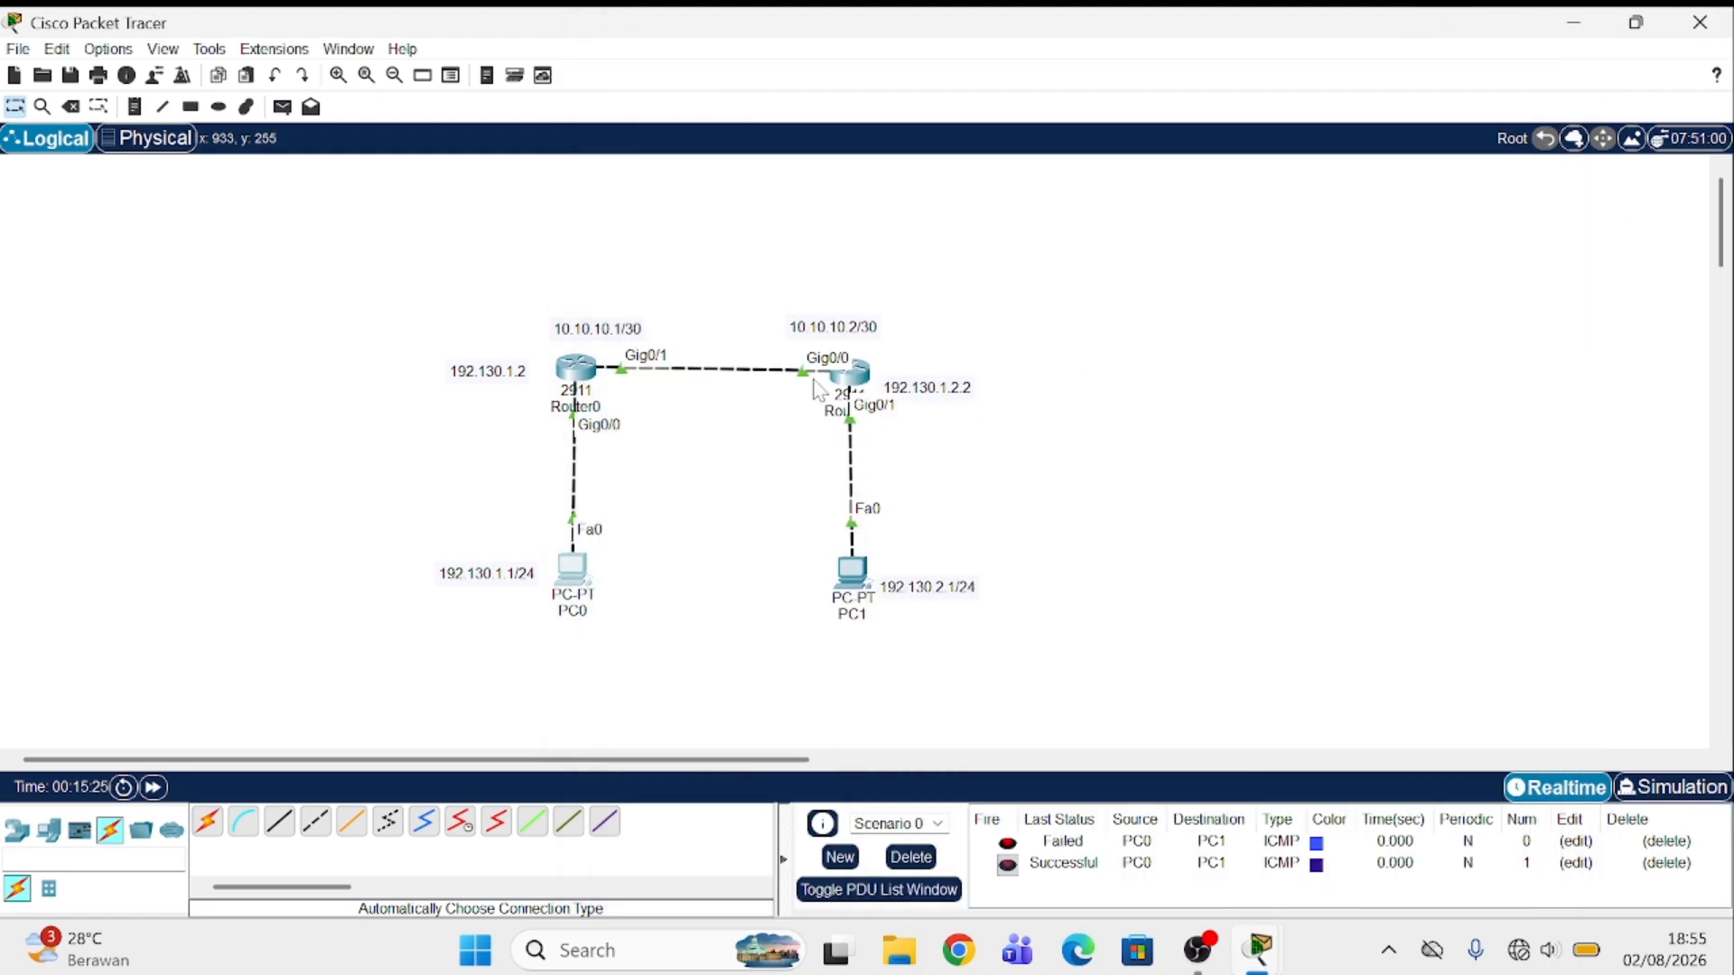
Step: Add a simple PDU from PC1 to PC0 to test connectivity in the reverse direction
{"action": "left_click", "coordinate": [283, 106]}
{"action": "left_click", "coordinate": [853, 571]}
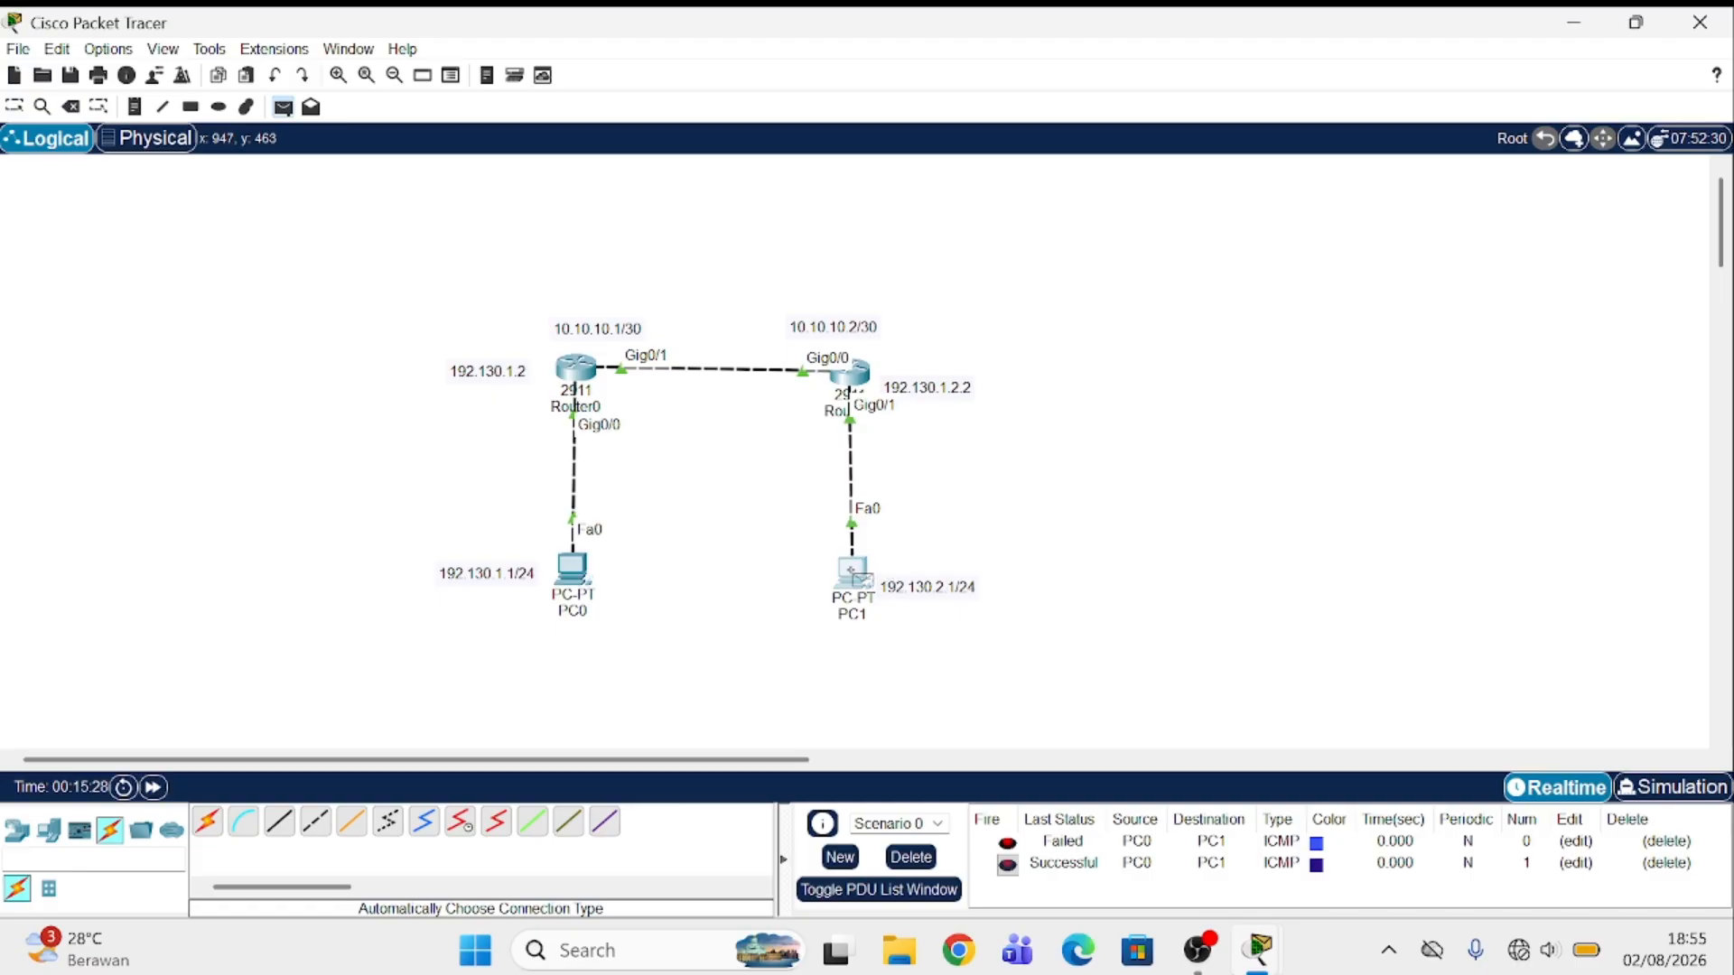
{"action": "left_click", "coordinate": [571, 569]}
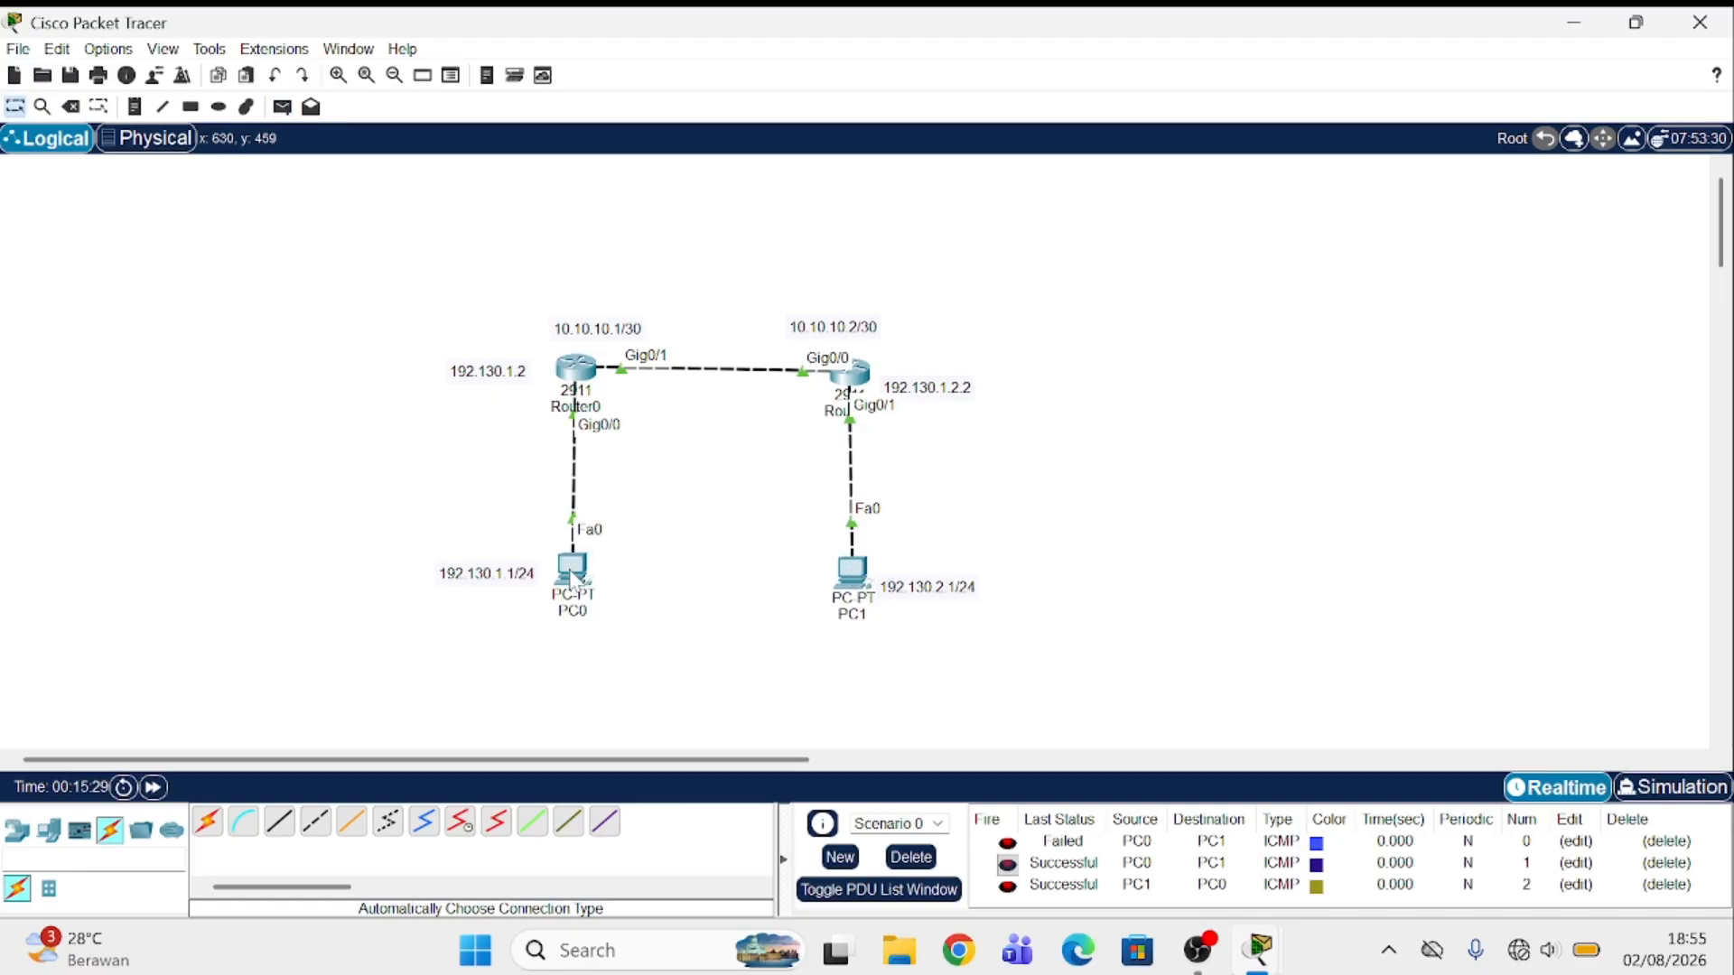
Step: Close PC1's IP Configuration, ping 192.130.1.1 from its Command Prompt, and put the PC window away
{"action": "left_click", "coordinate": [852, 576]}
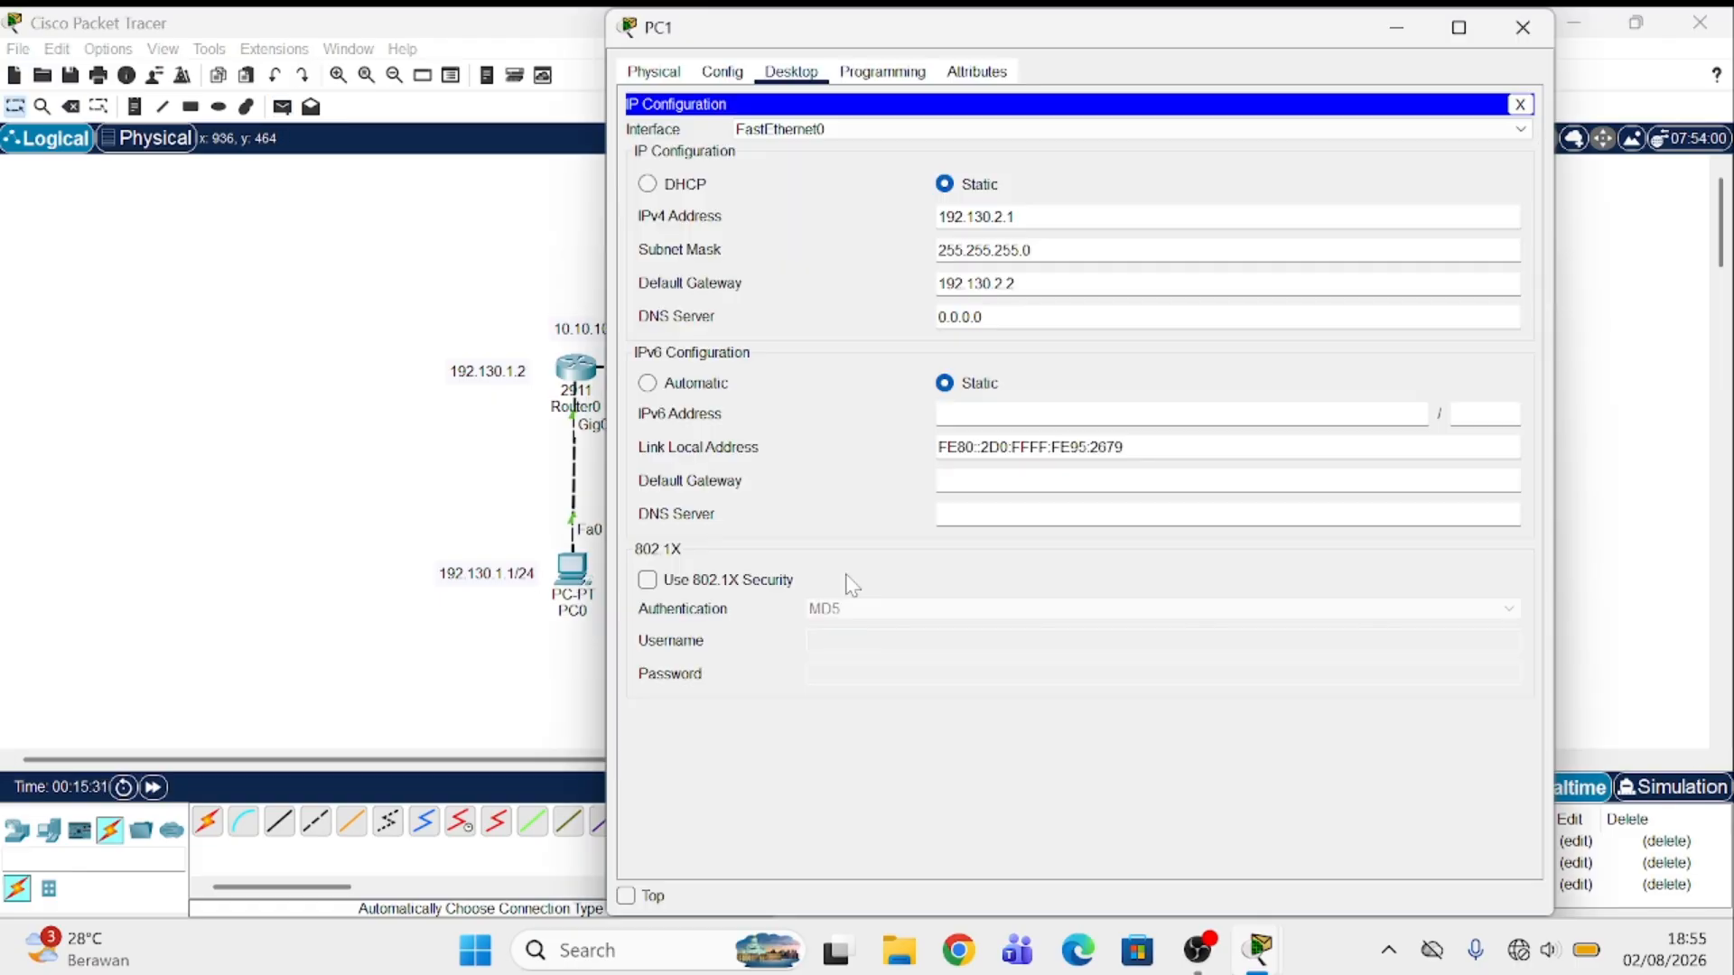
{"action": "left_click", "coordinate": [1520, 104]}
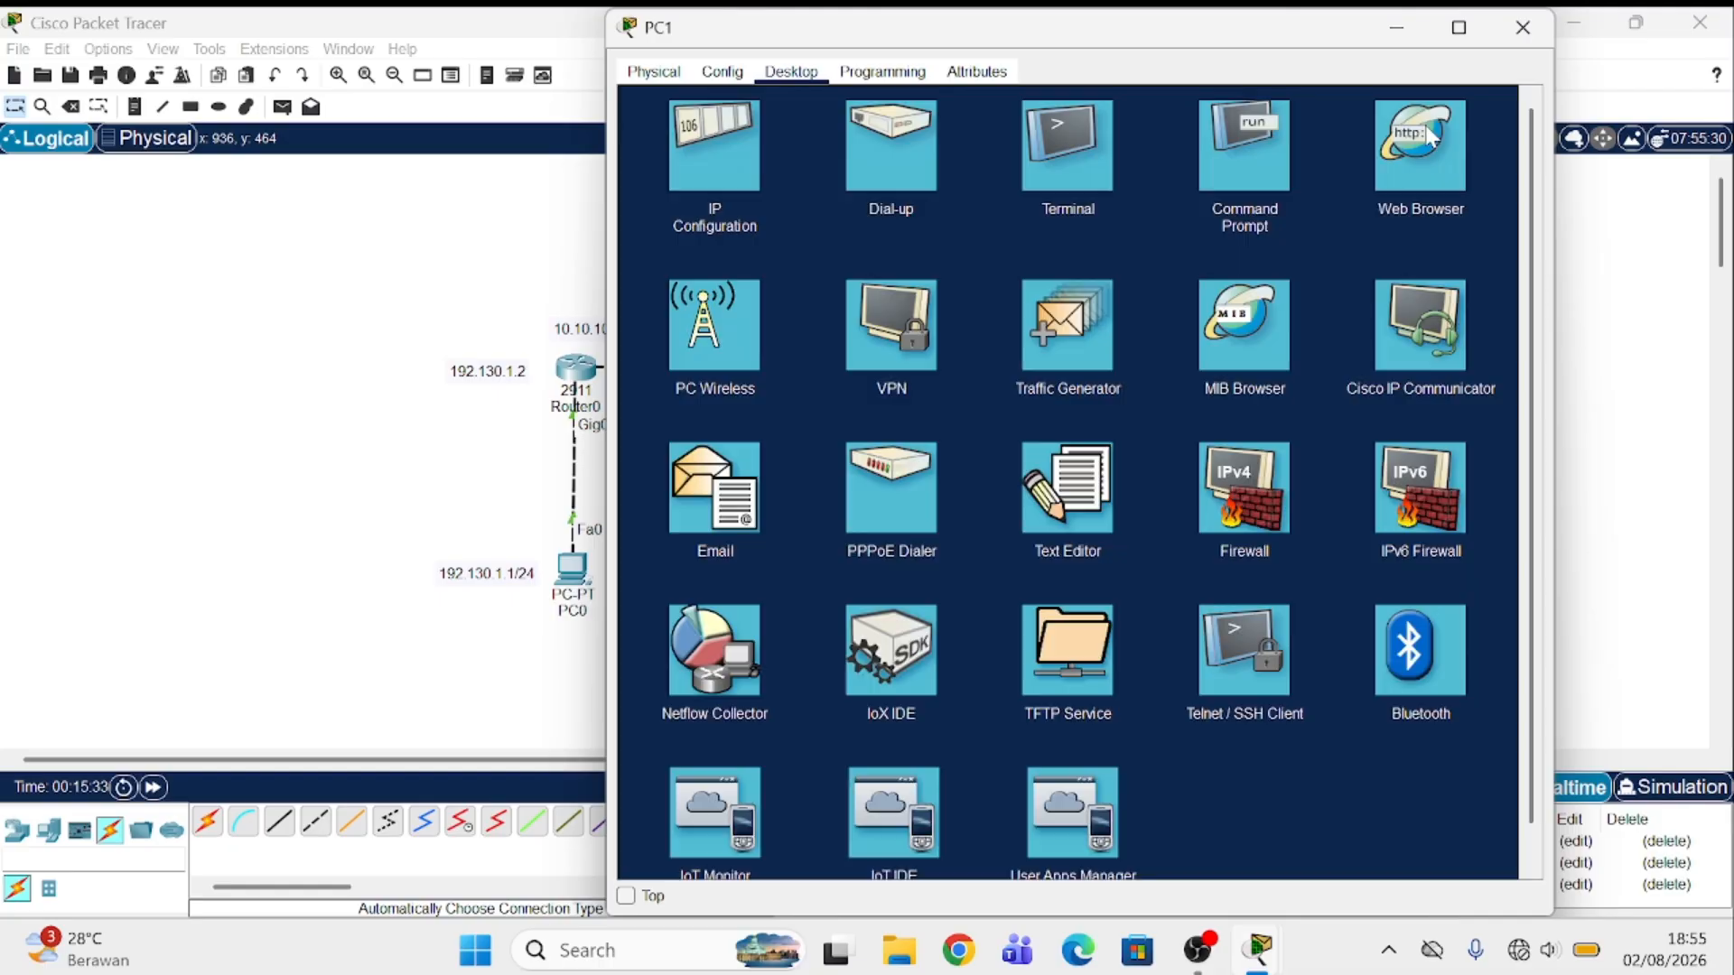
{"action": "left_click", "coordinate": [1232, 145]}
{"action": "type", "text": "p"}
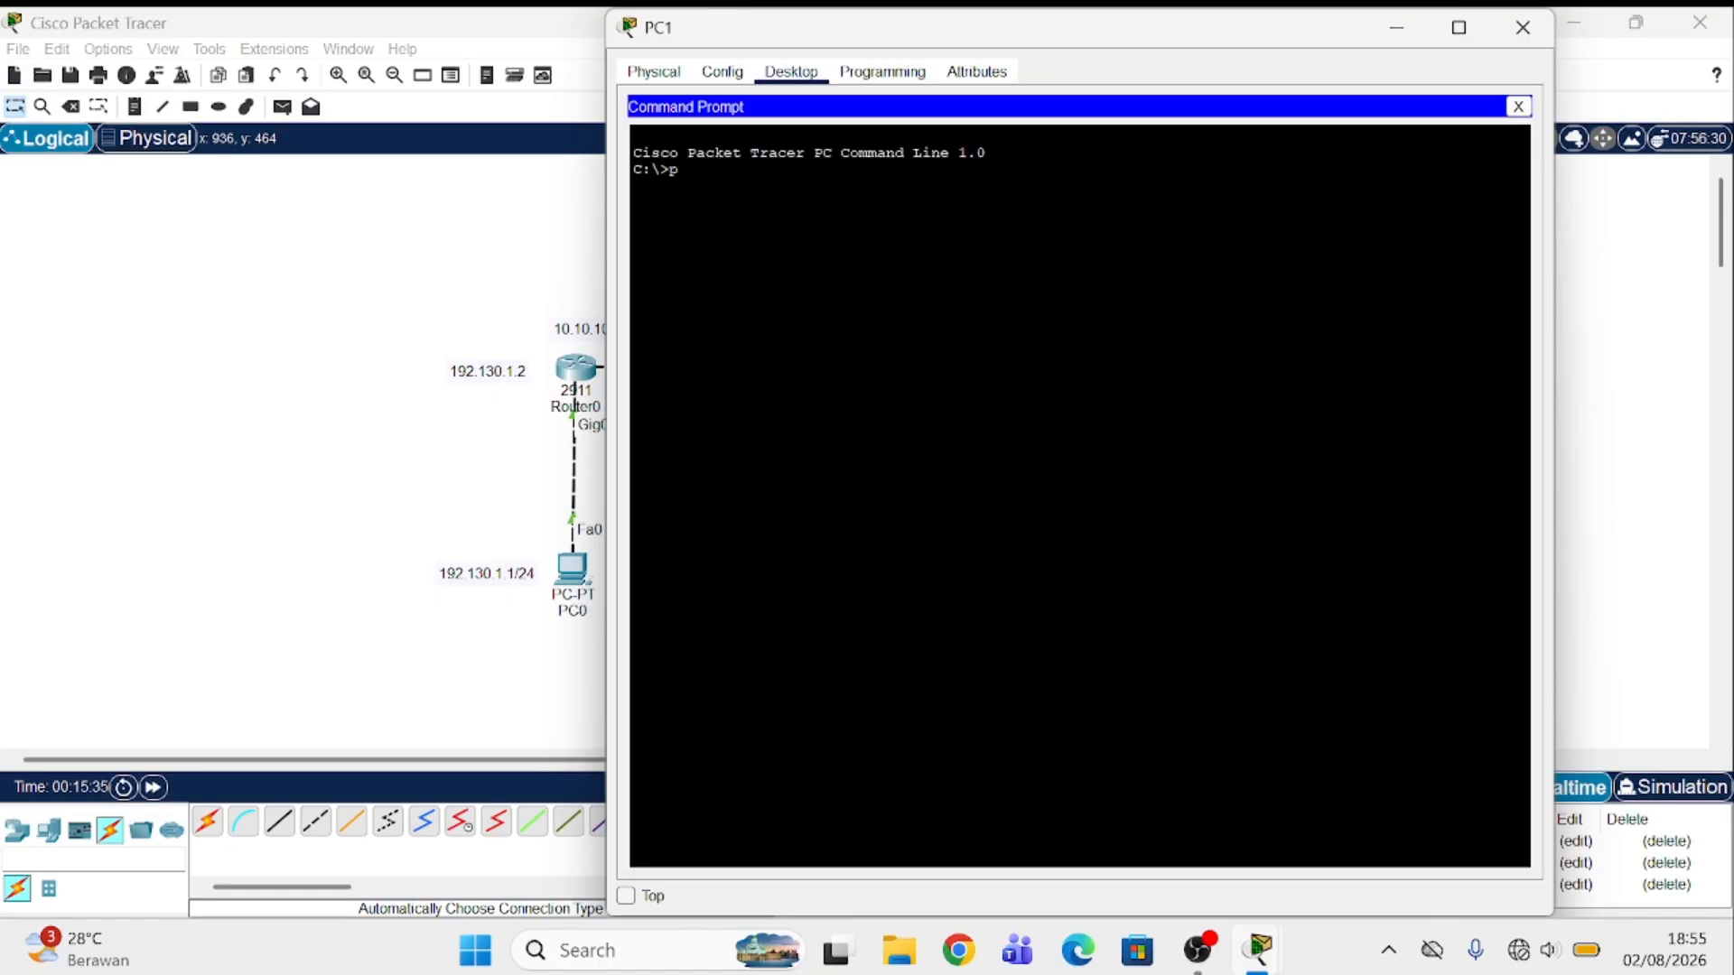
{"action": "type", "text": "ing 192.130.1.1"}
{"action": "key", "text": "Return"}
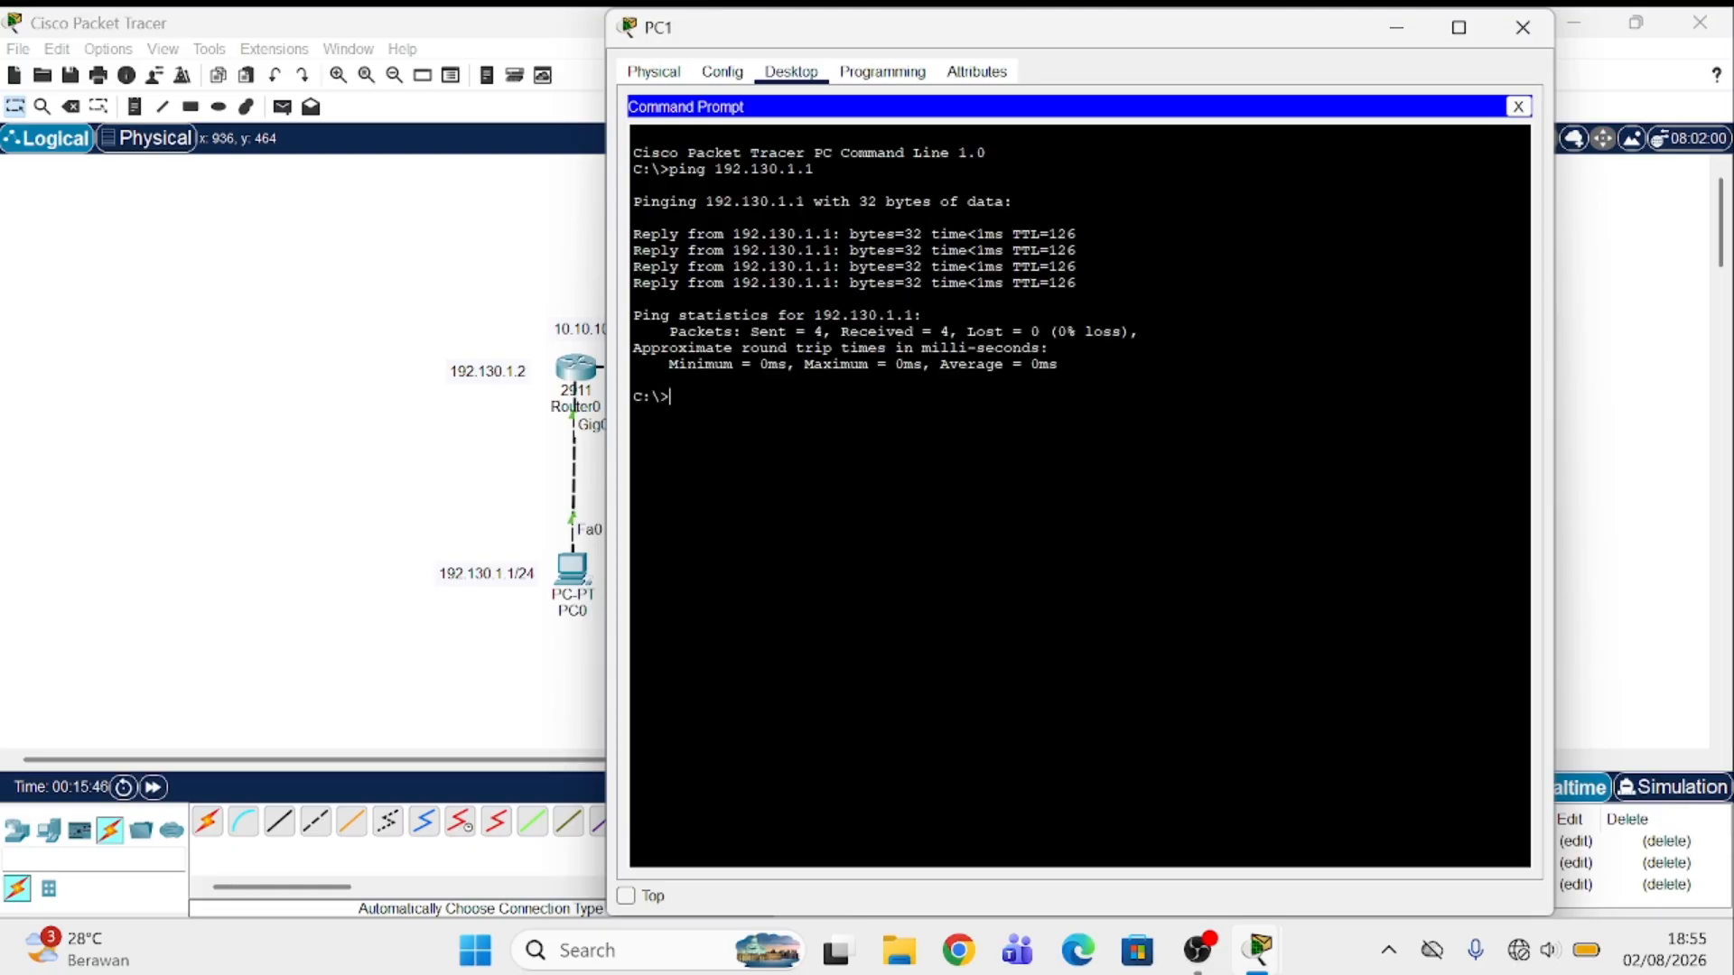
{"action": "left_click", "coordinate": [1402, 31]}
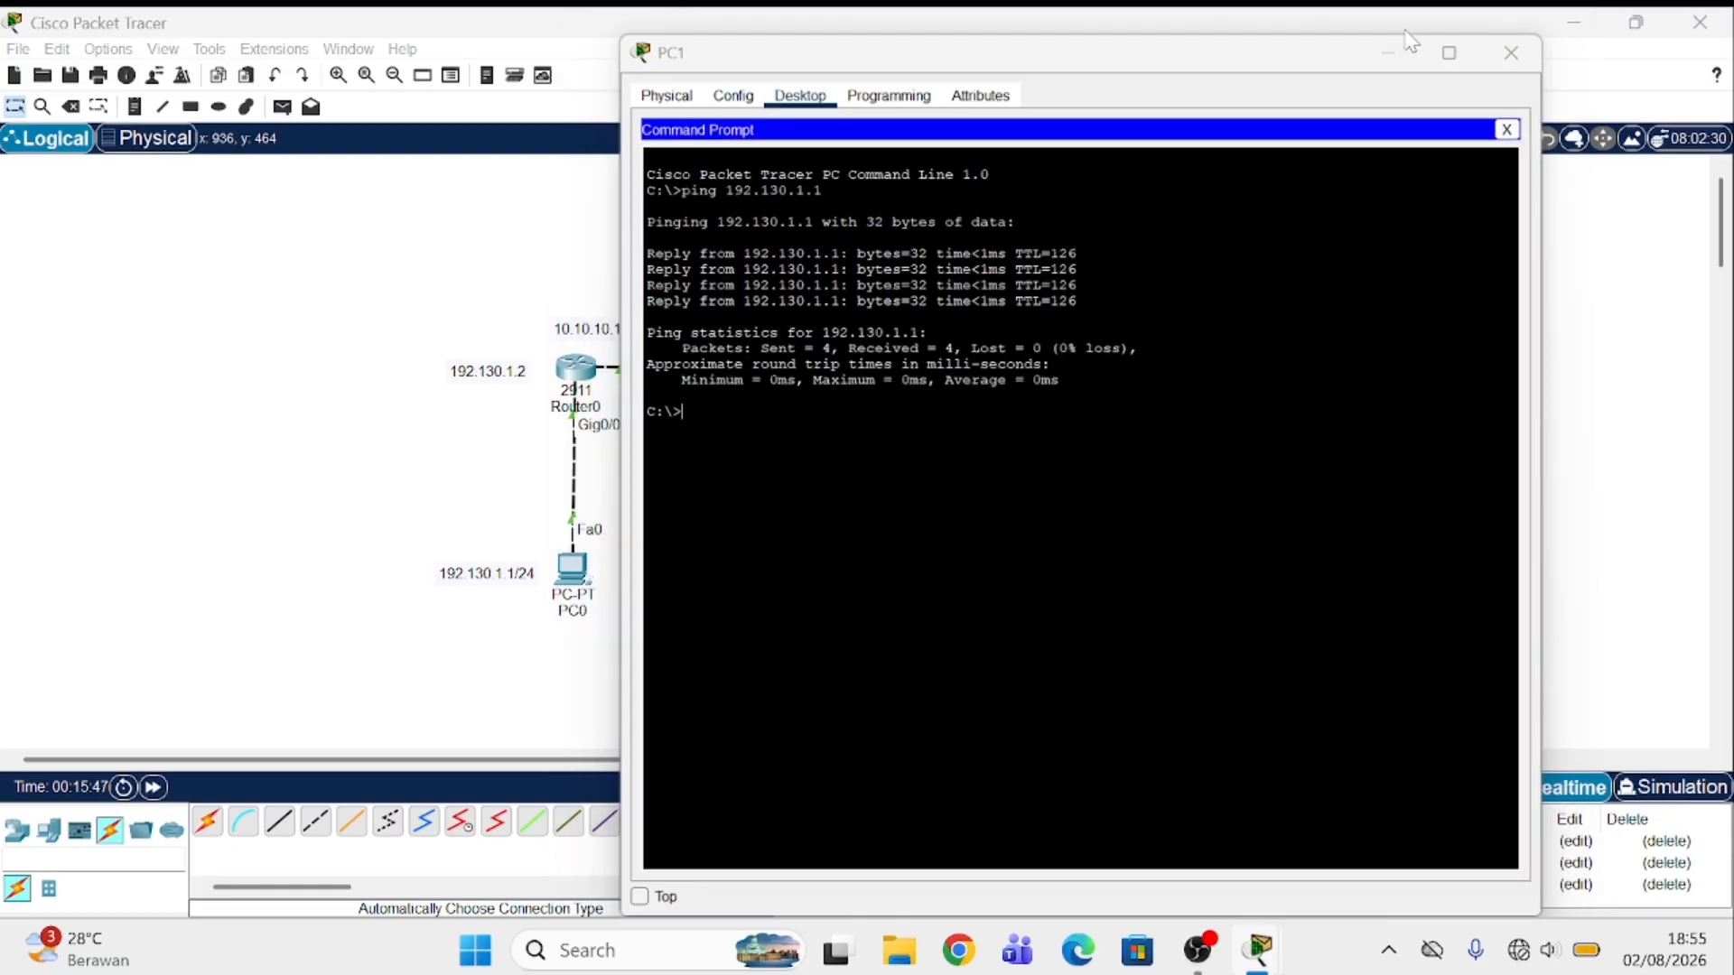